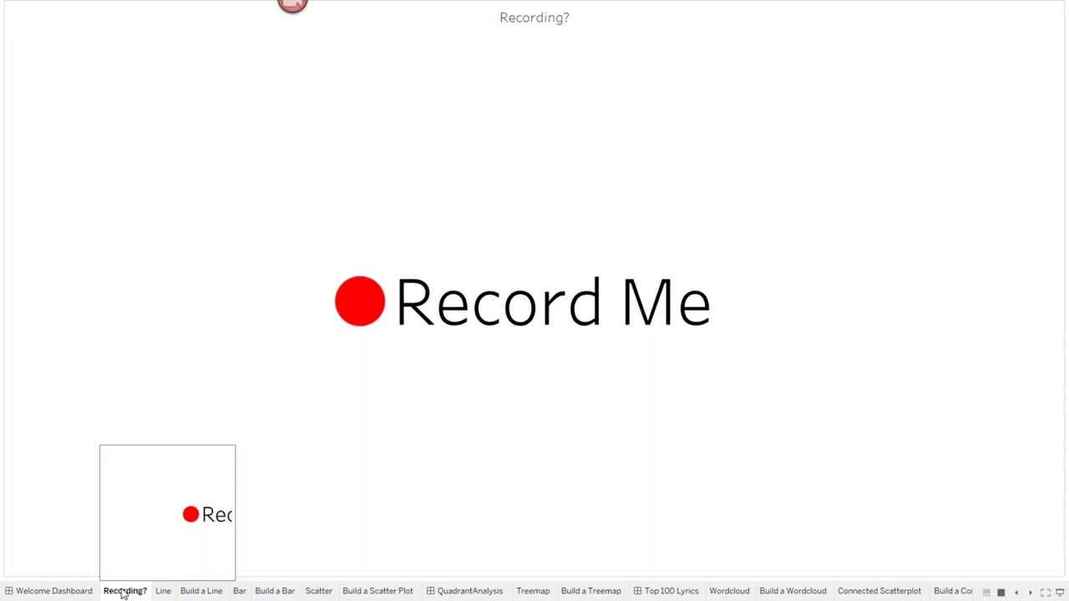
- Open the Line worksheet, exit presentation mode and examine the values along the life expectancy line
left_click(66, 593)
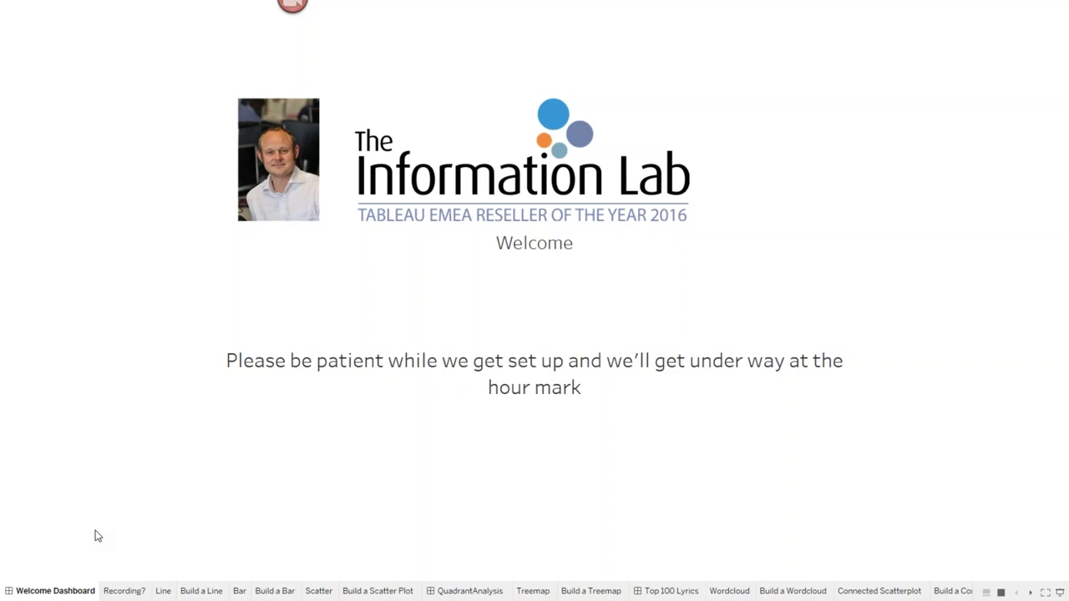
left_click(161, 592)
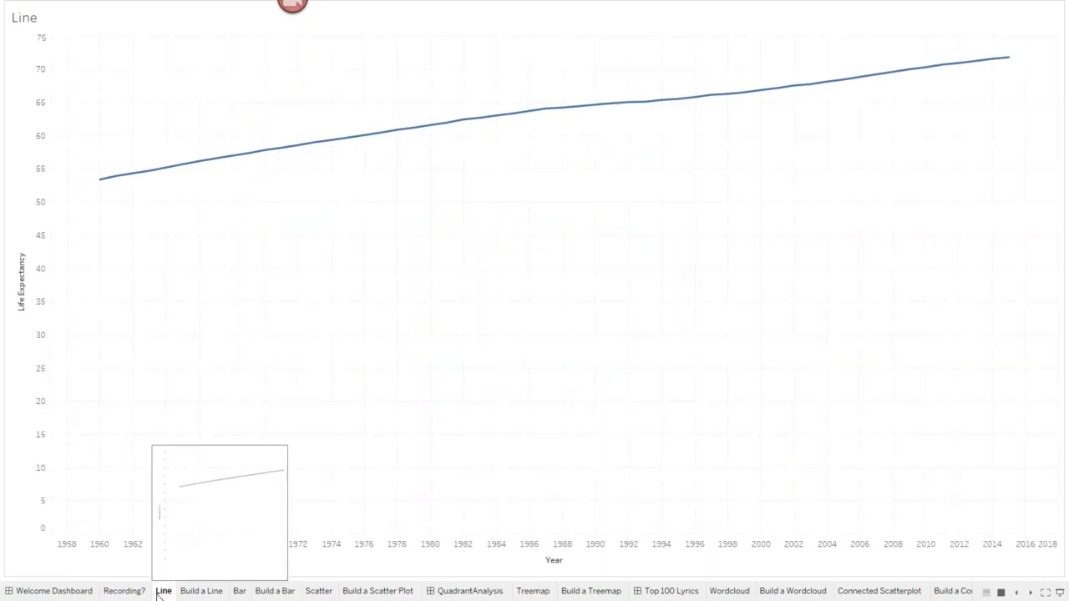
key("Escape")
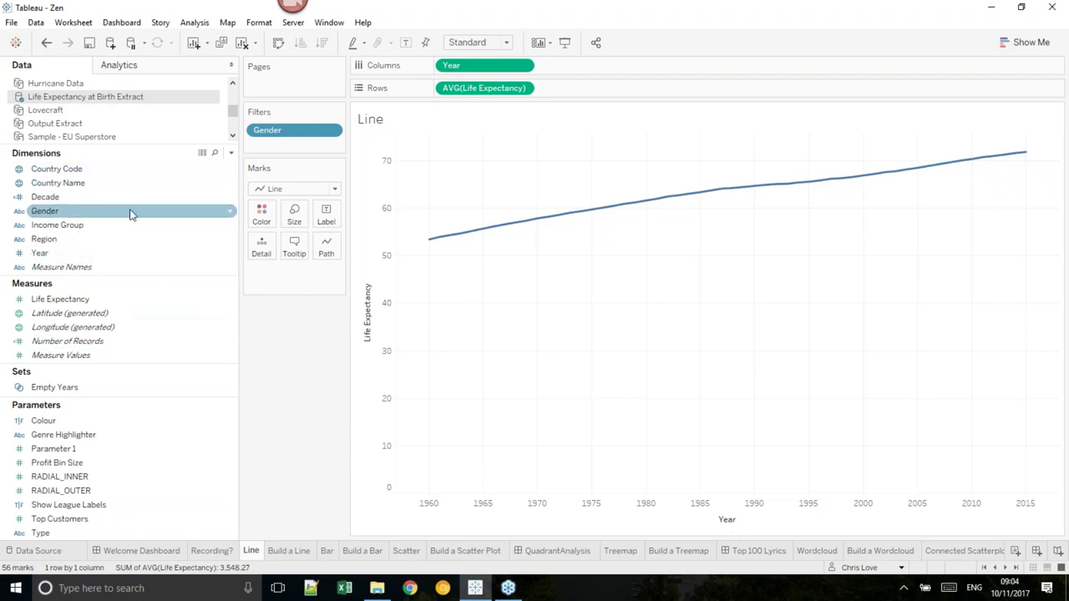
mouse_move(668, 199)
mouse_move(569, 213)
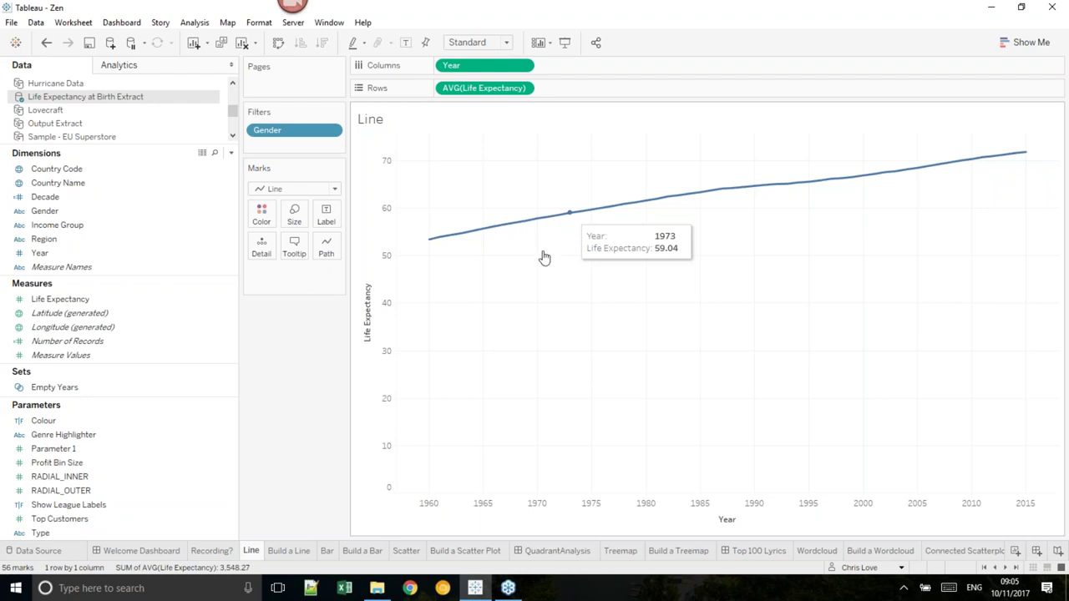
- On the Build a Line sheet, plot average Life Expectancy in rows against Year in columns
left_click(289, 551)
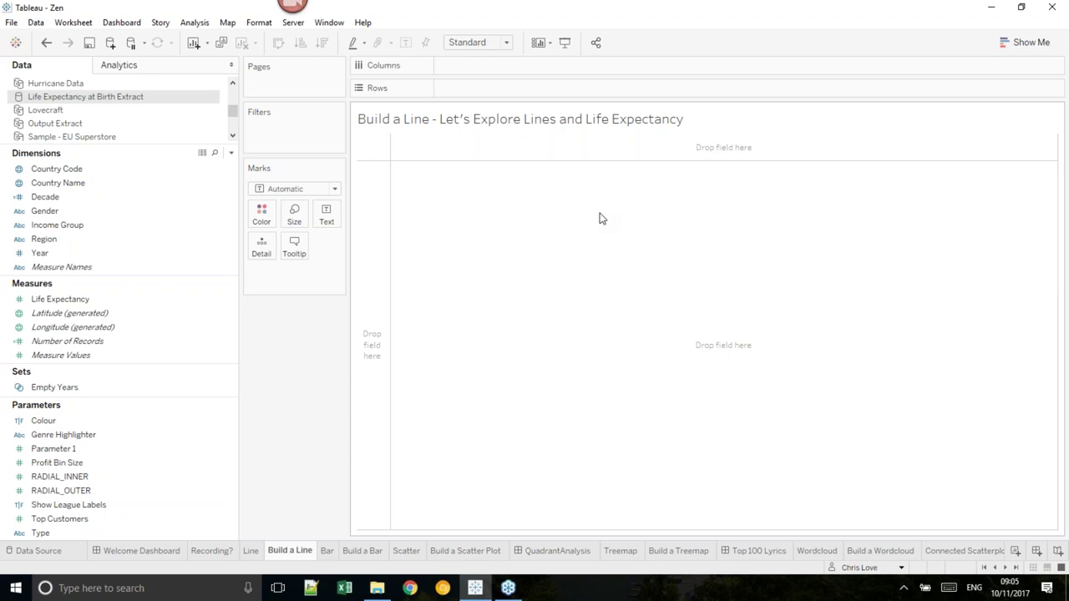
left_click(89, 259)
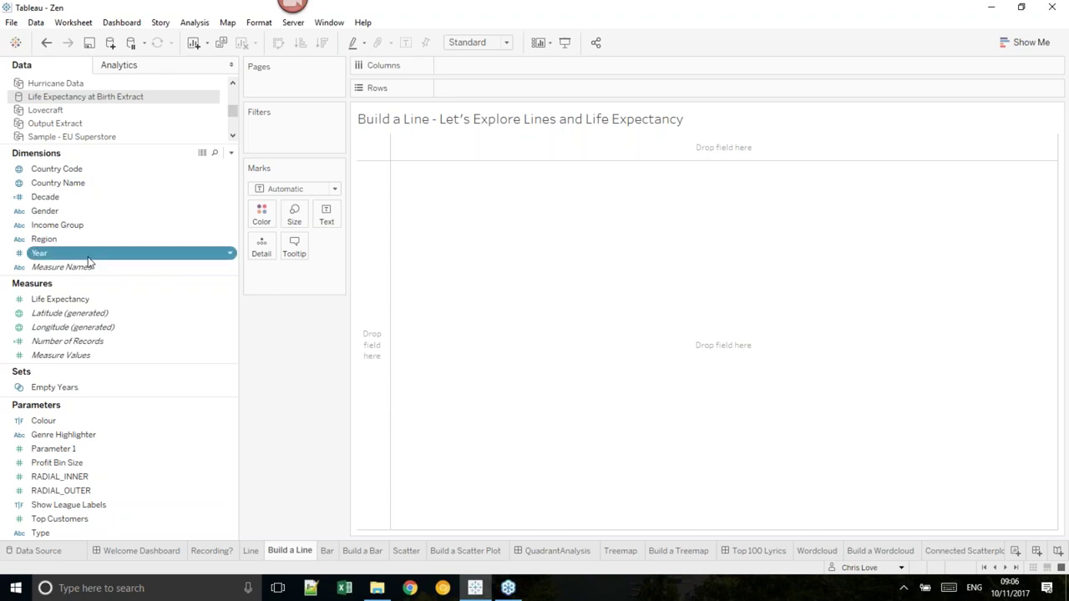
left_click_drag(89, 262, 498, 68)
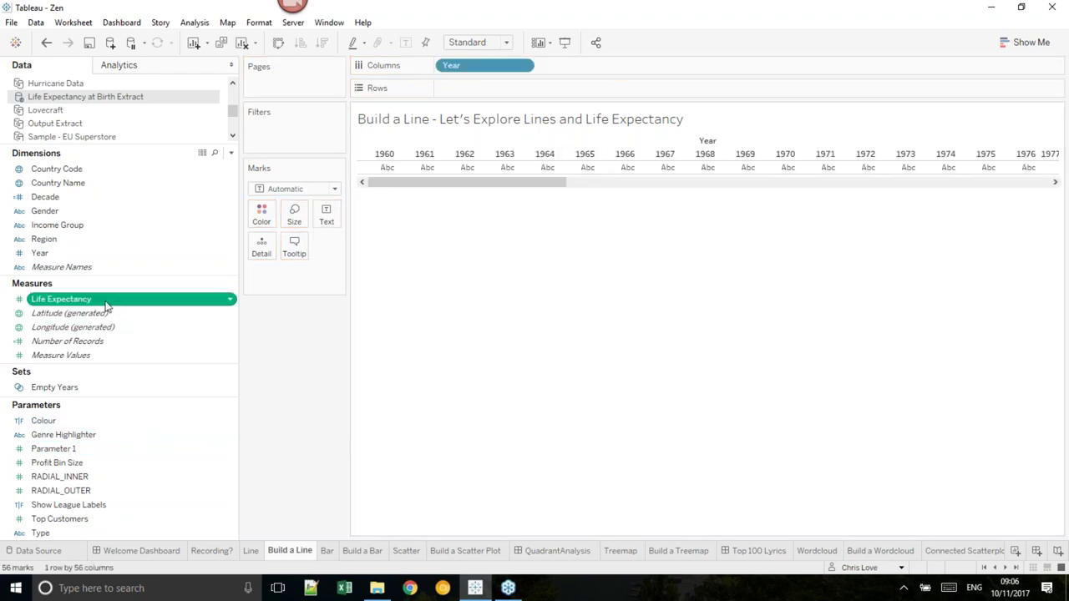
mouse_move(106, 307)
left_mouse_down()
mouse_move(287, 274)
mouse_move(482, 100)
left_mouse_up()
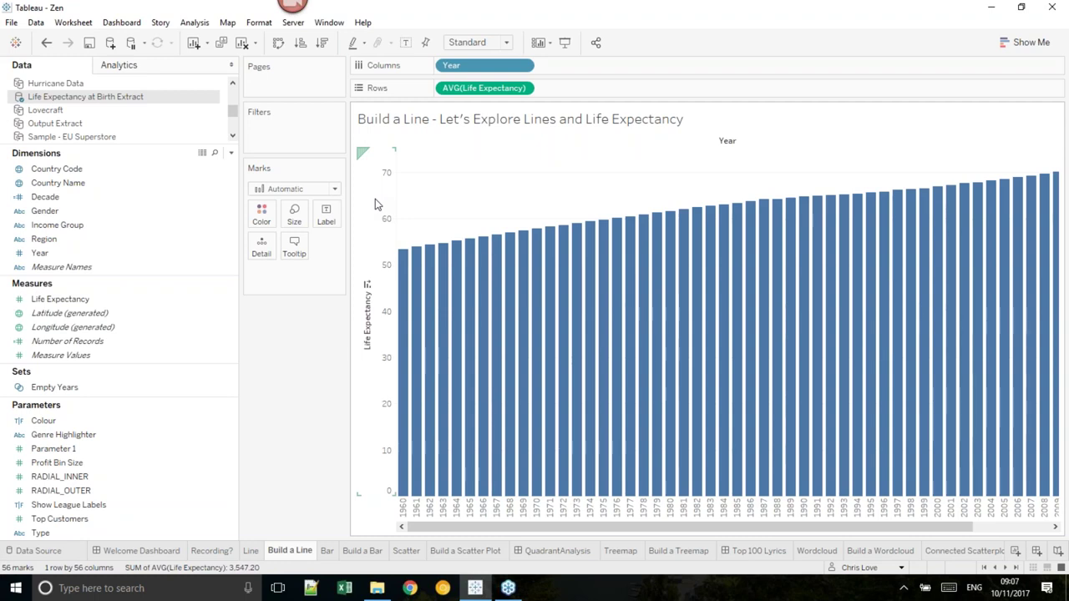
- Fit the chart to Entire View and convert Year in the columns to continuous
left_click(505, 44)
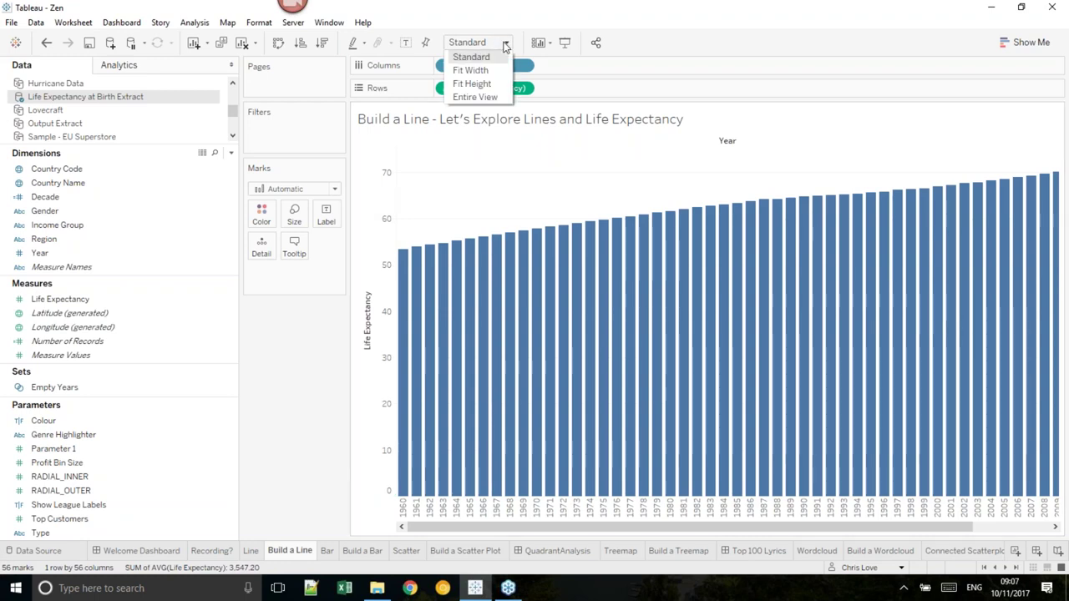
left_click(475, 97)
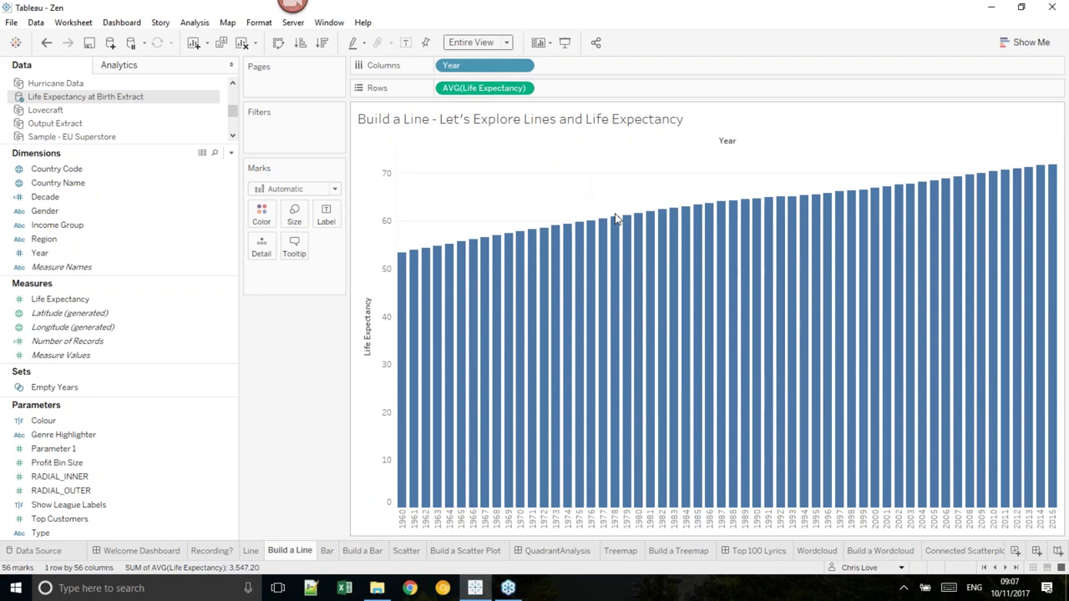
mouse_move(1023, 194)
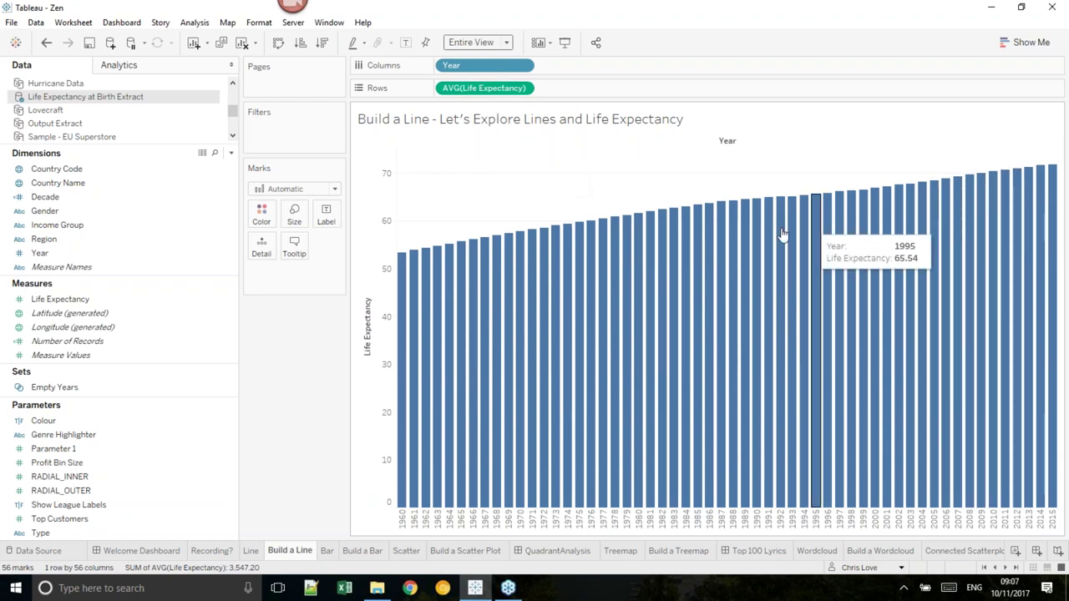
mouse_move(639, 230)
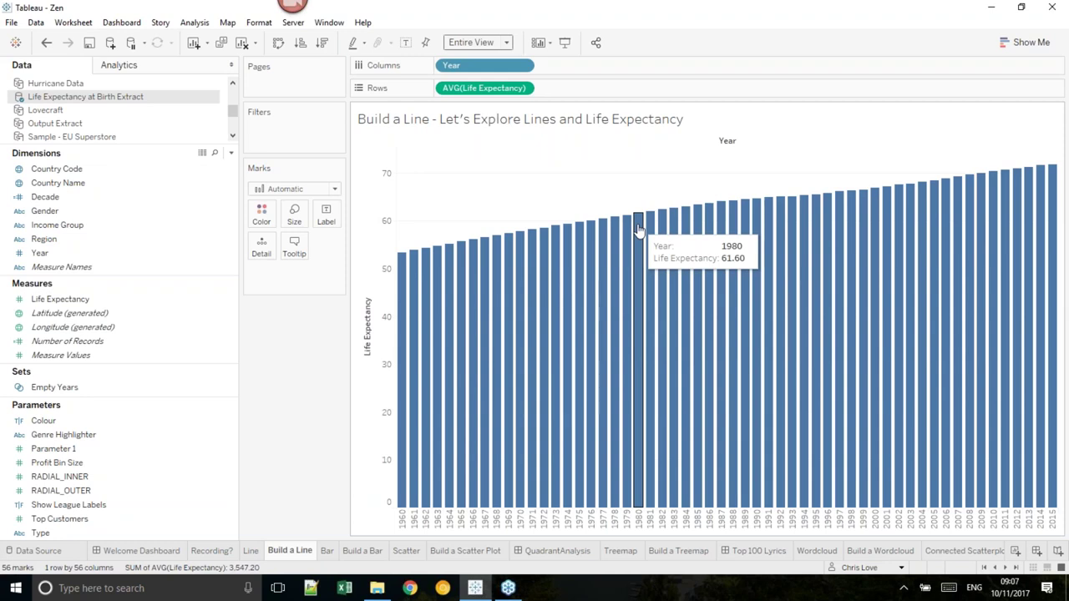
left_click(525, 66)
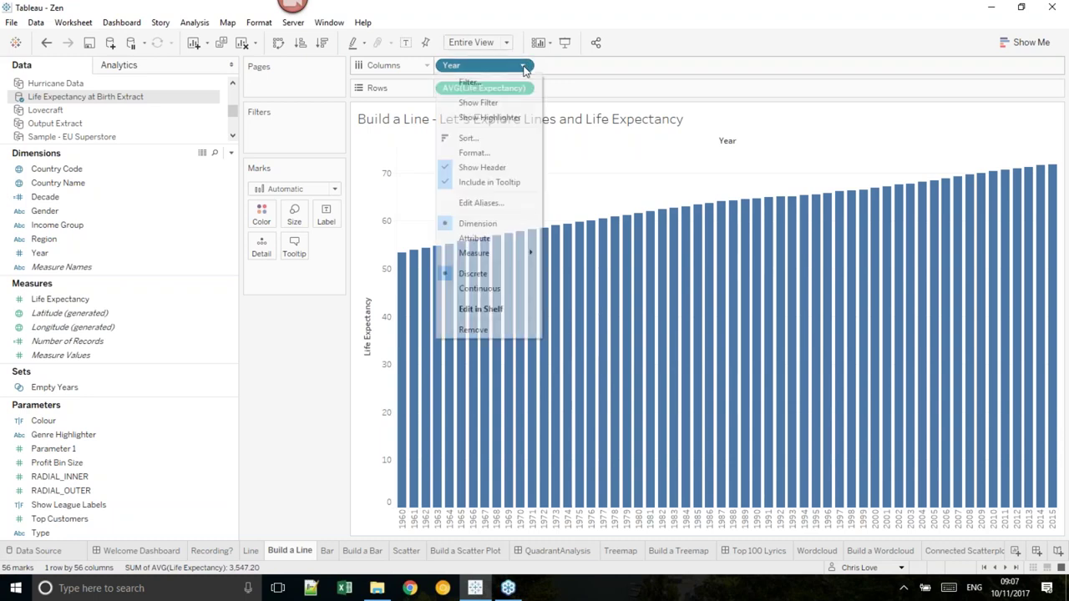
left_click(502, 289)
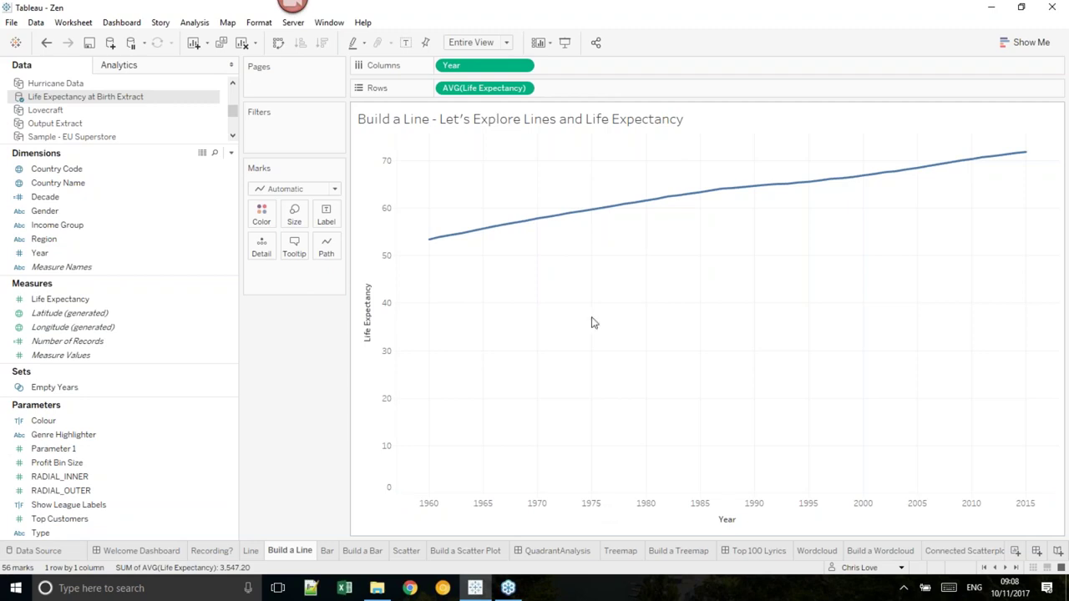
- Add a per-pane average reference line to the Life Expectancy axis, review the axis options, and undo the line
right_click(377, 206)
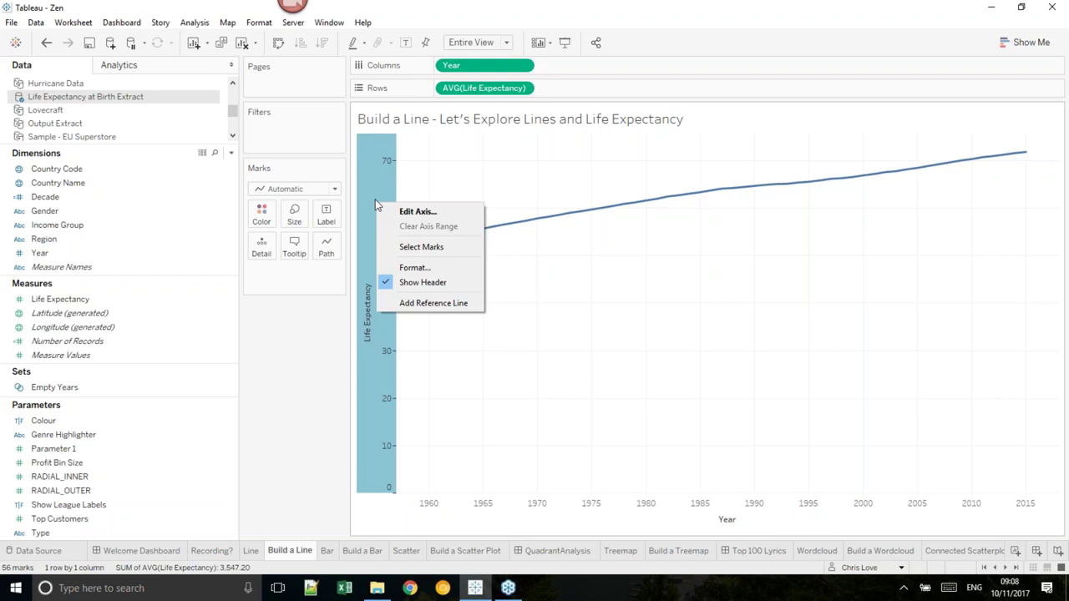
left_click(449, 304)
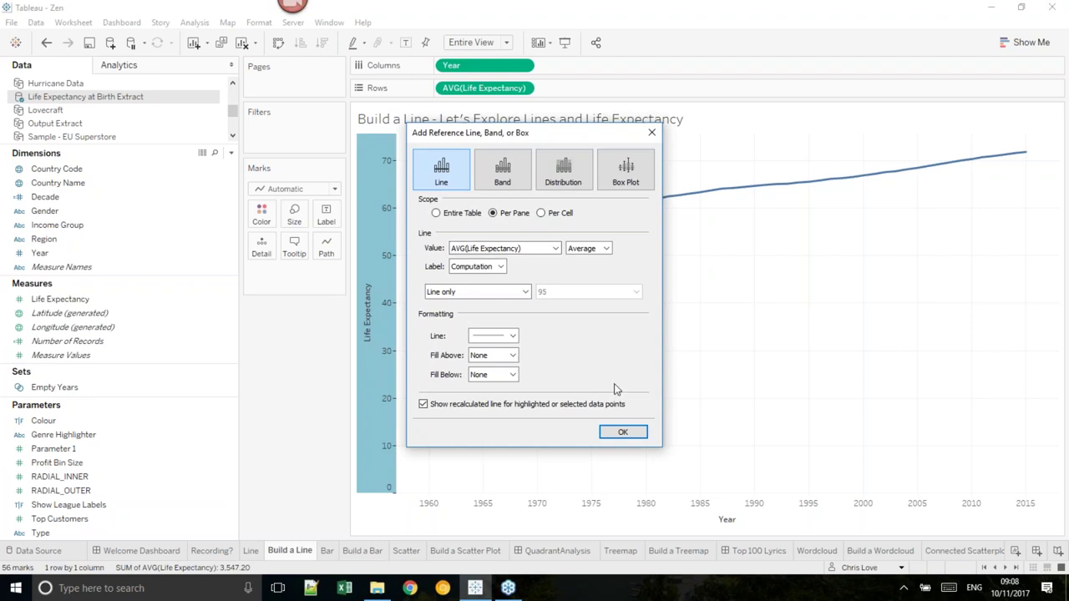
left_click(625, 433)
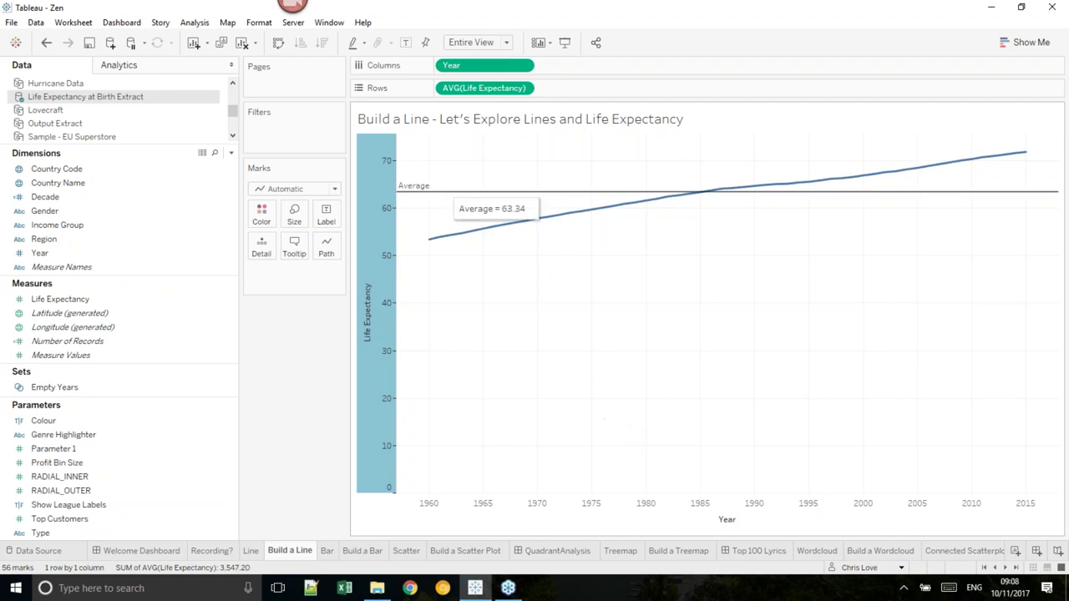
right_click(370, 206)
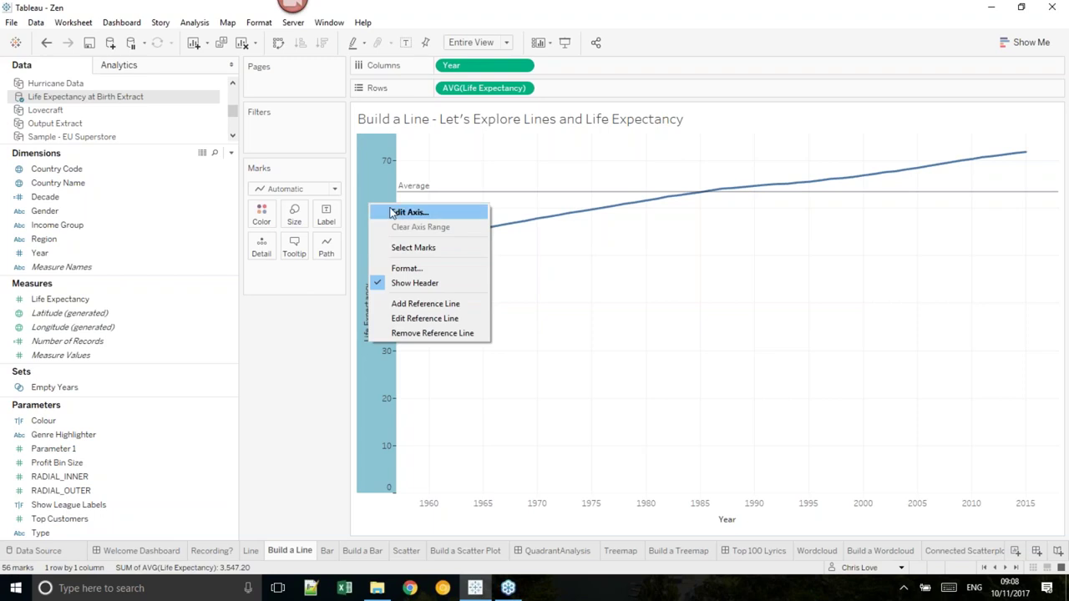
left_click(443, 167)
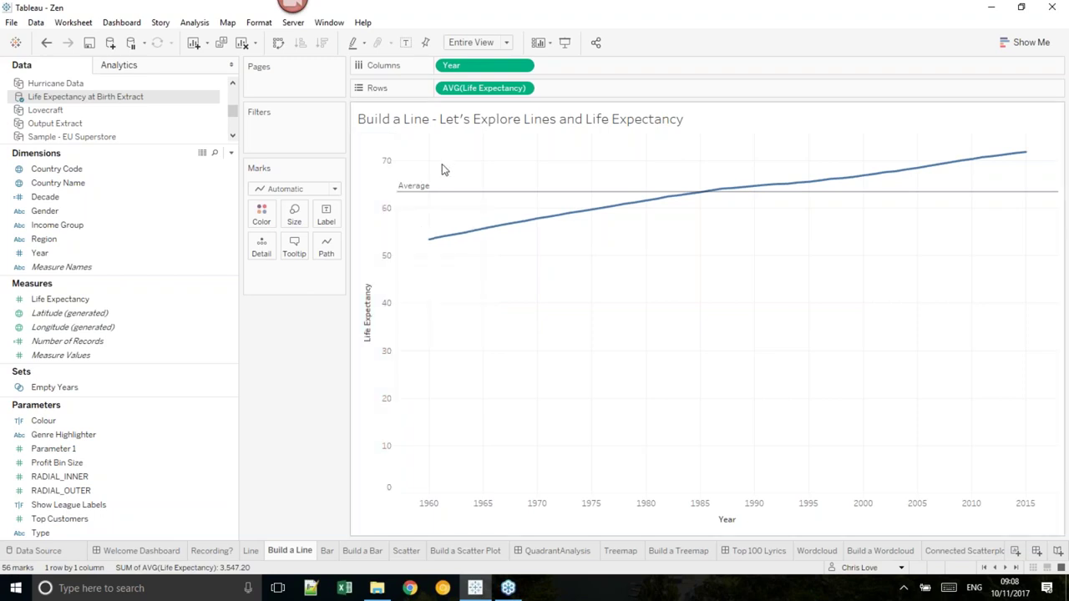
key("ctrl+z")
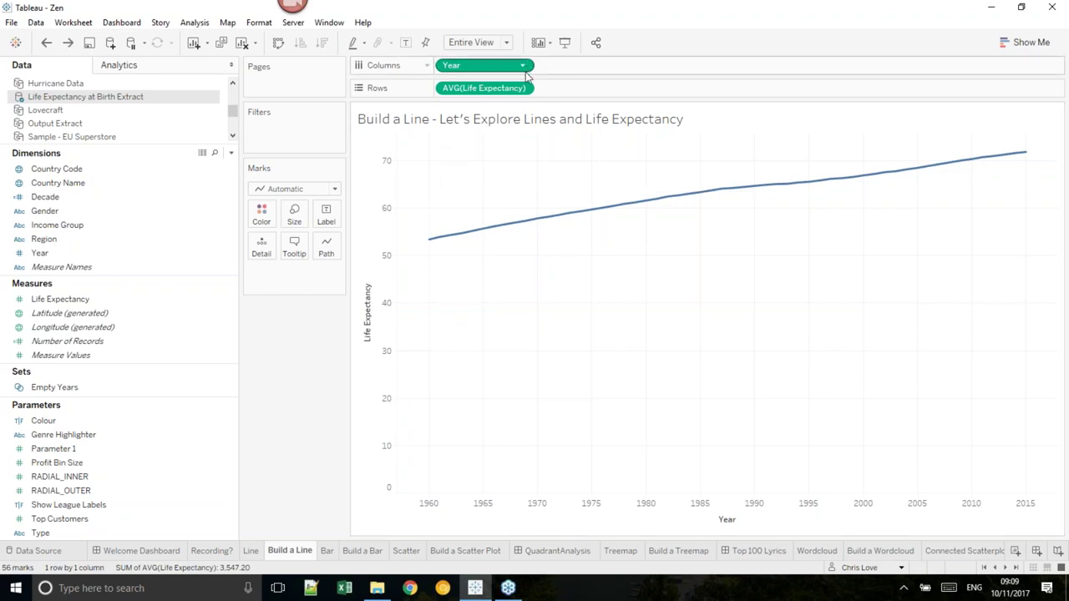
- Switch Year in the columns to discrete to compare axis and header options, and set it back to continuous
right_click(813, 515)
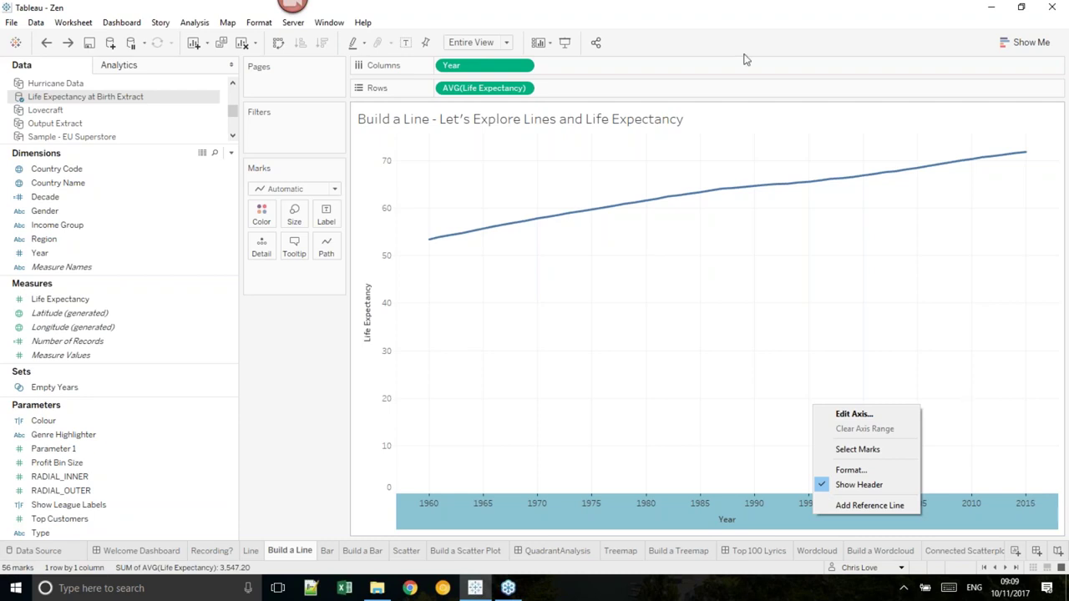
left_click(527, 69)
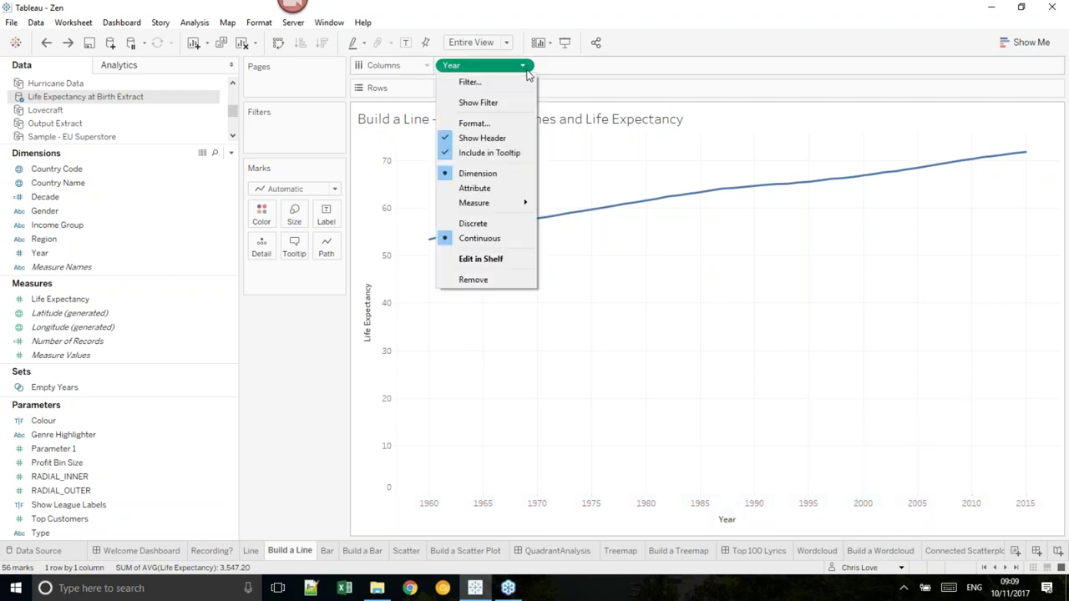
left_click(463, 224)
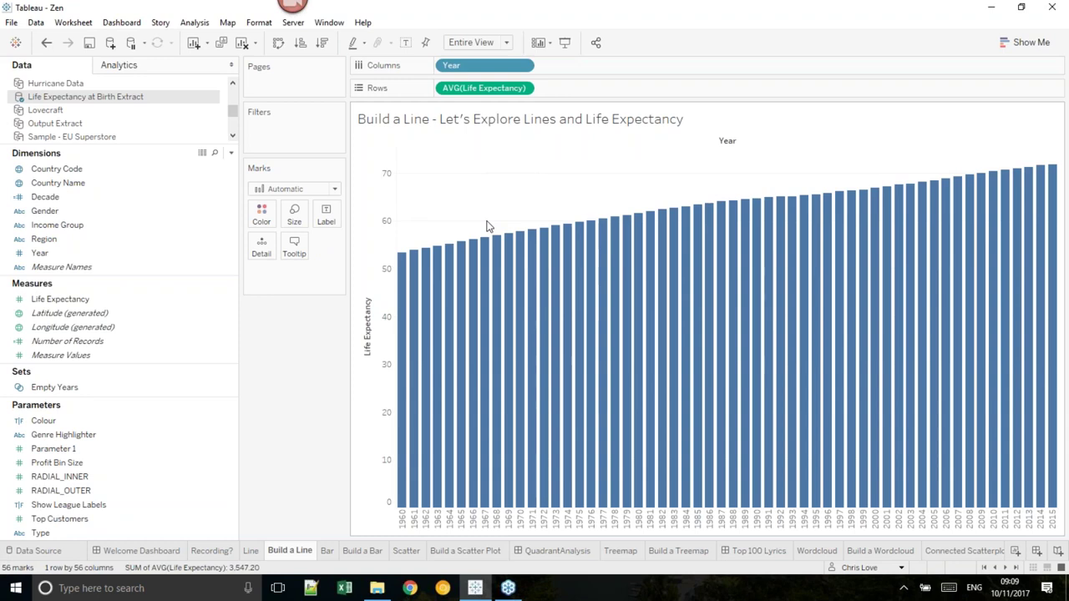
mouse_move(515, 278)
right_click(509, 521)
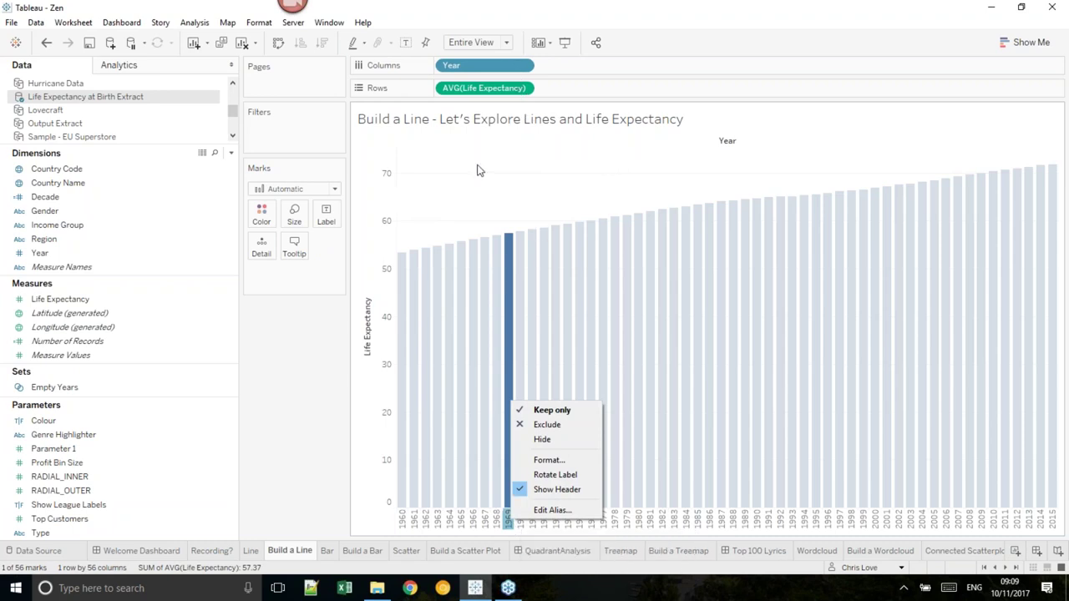
left_click(522, 192)
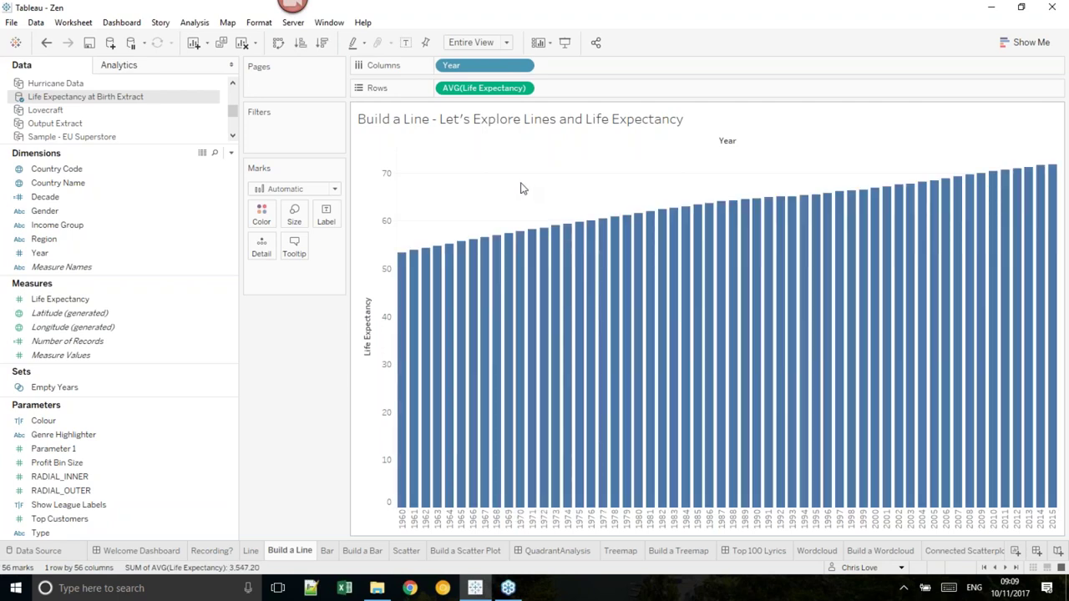
left_click(523, 66)
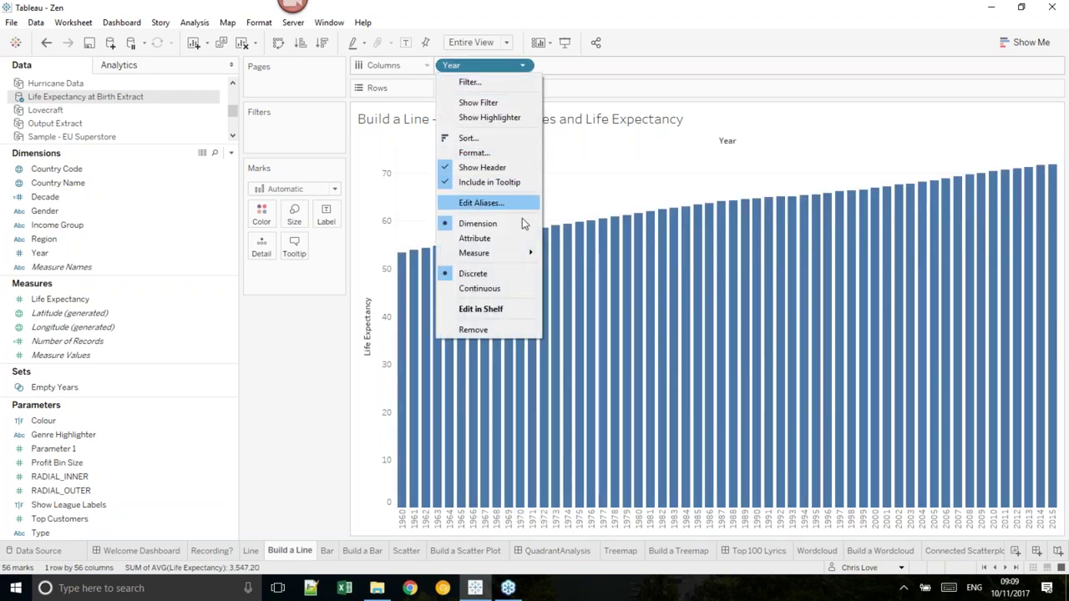
left_click(483, 288)
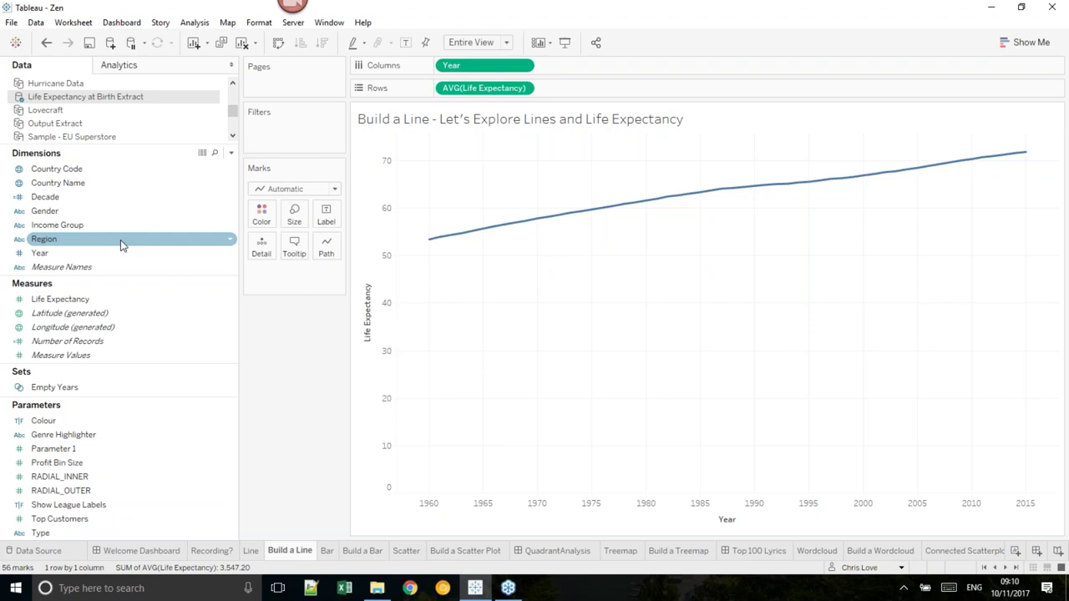
- Color the life expectancy lines by Region
left_click_drag(112, 240, 261, 217)
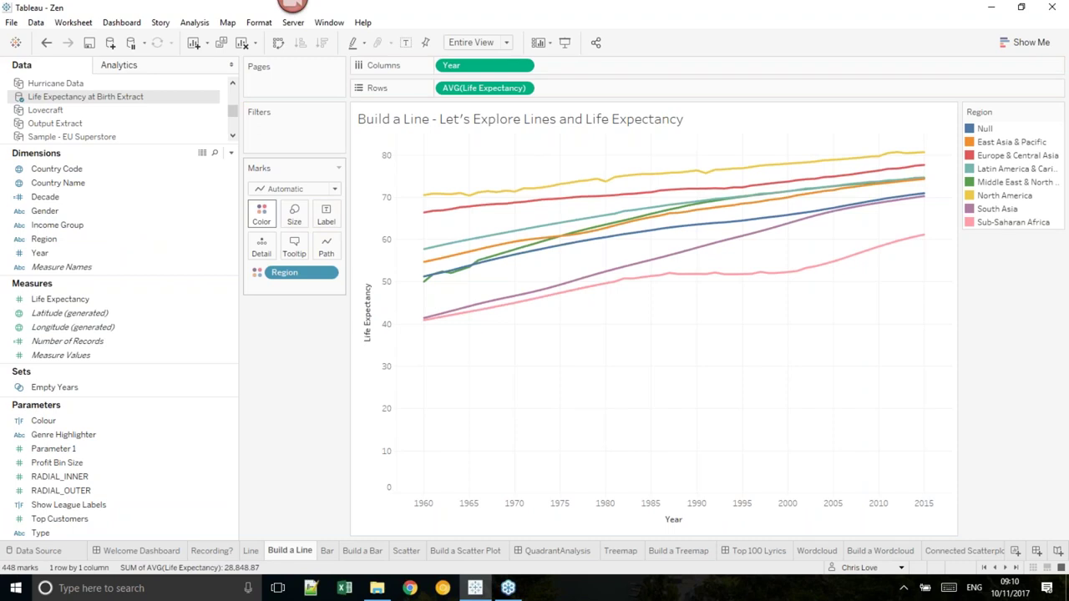
mouse_move(451, 196)
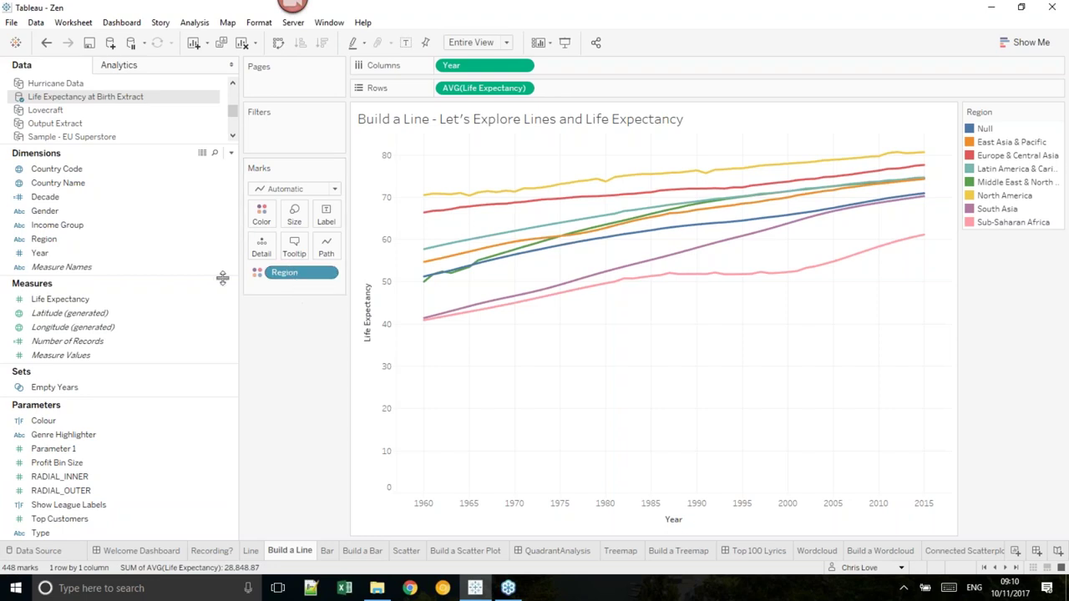
- Review the Decade field's calculation and add Decade as a detail to split the region lines by decade
right_click(111, 198)
left_click(184, 277)
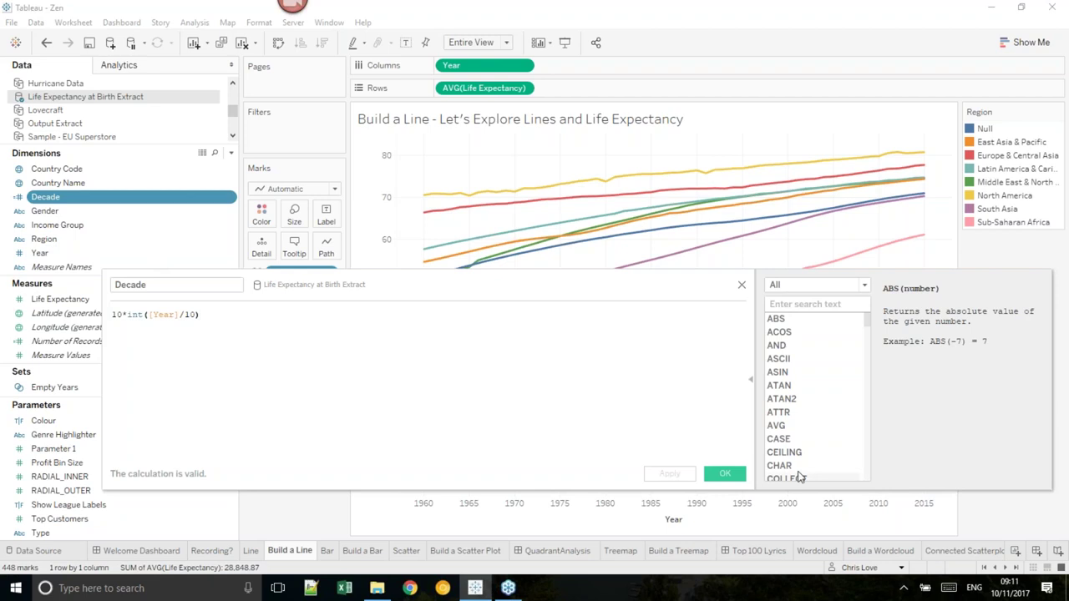
left_click(725, 474)
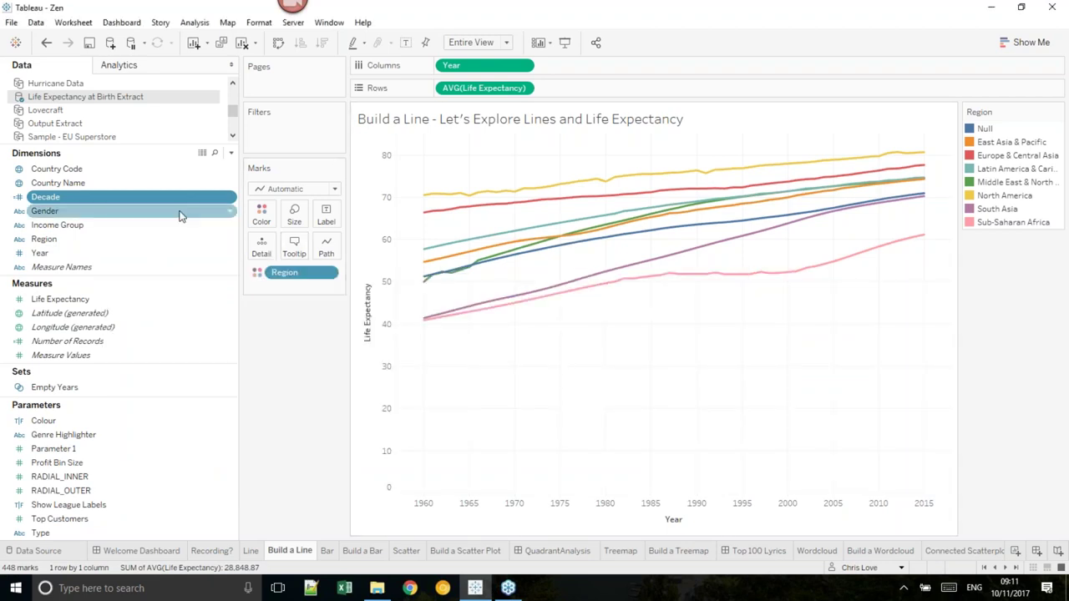
left_click_drag(122, 199, 285, 289)
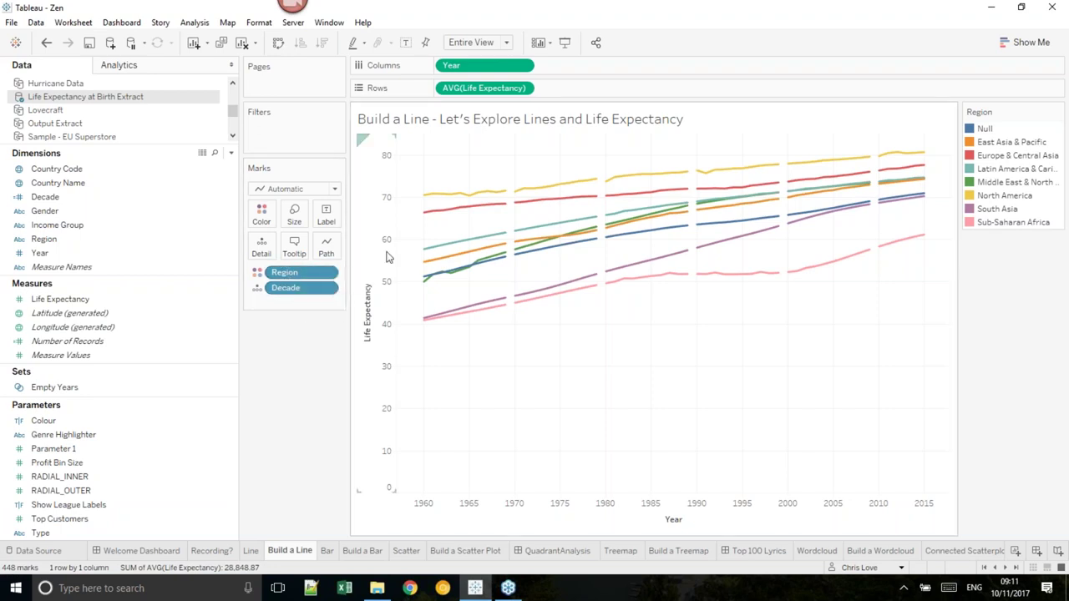
mouse_move(441, 211)
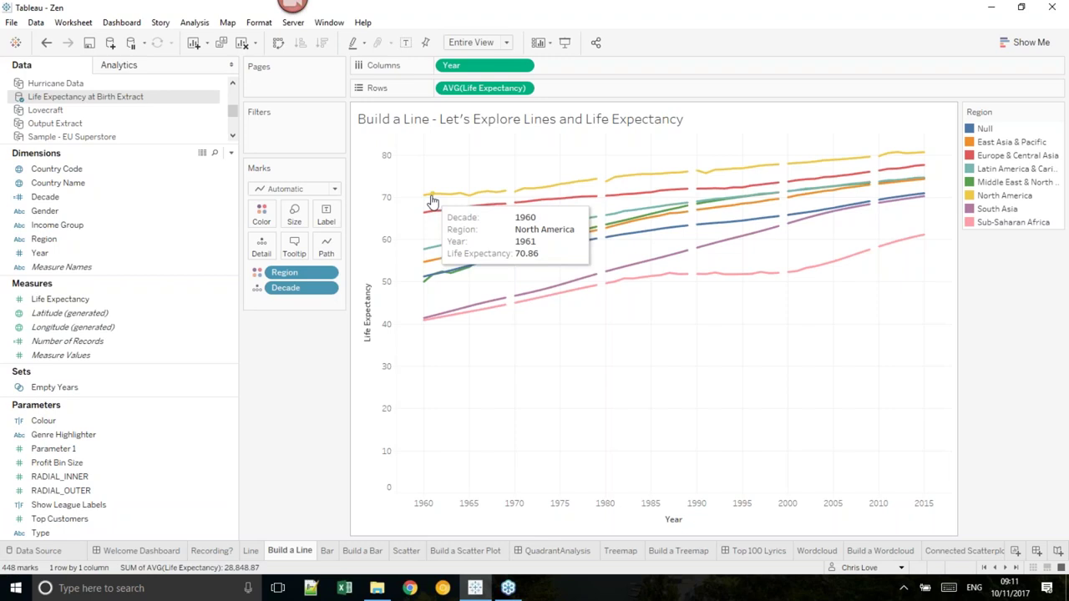
- Add Year as a detail to the life expectancy chart and set the mark type to Line
left_click(73, 254)
left_click_drag(73, 254, 298, 306)
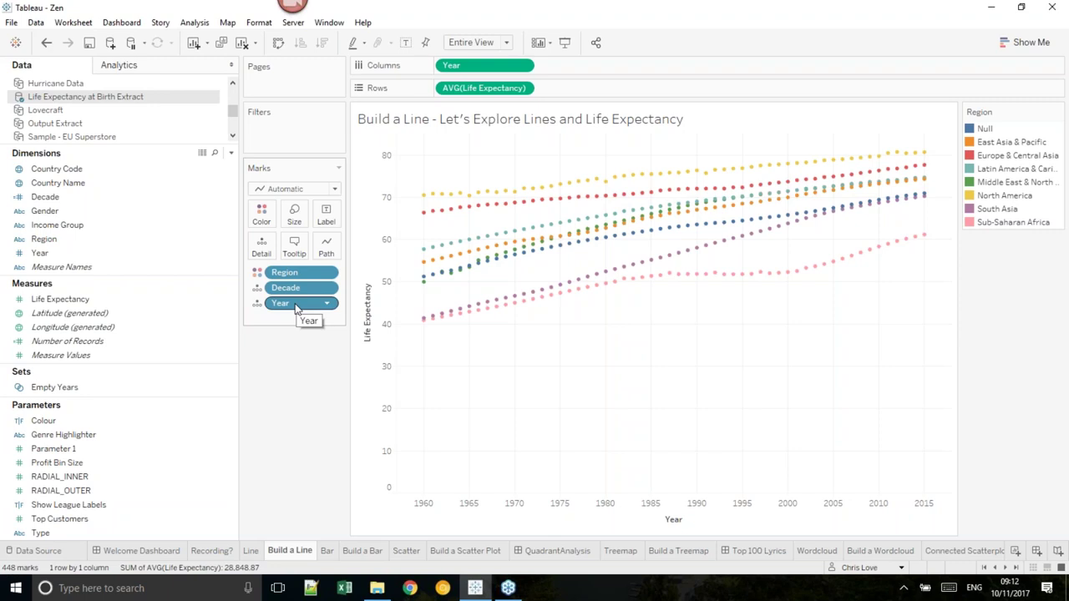
left_click(309, 190)
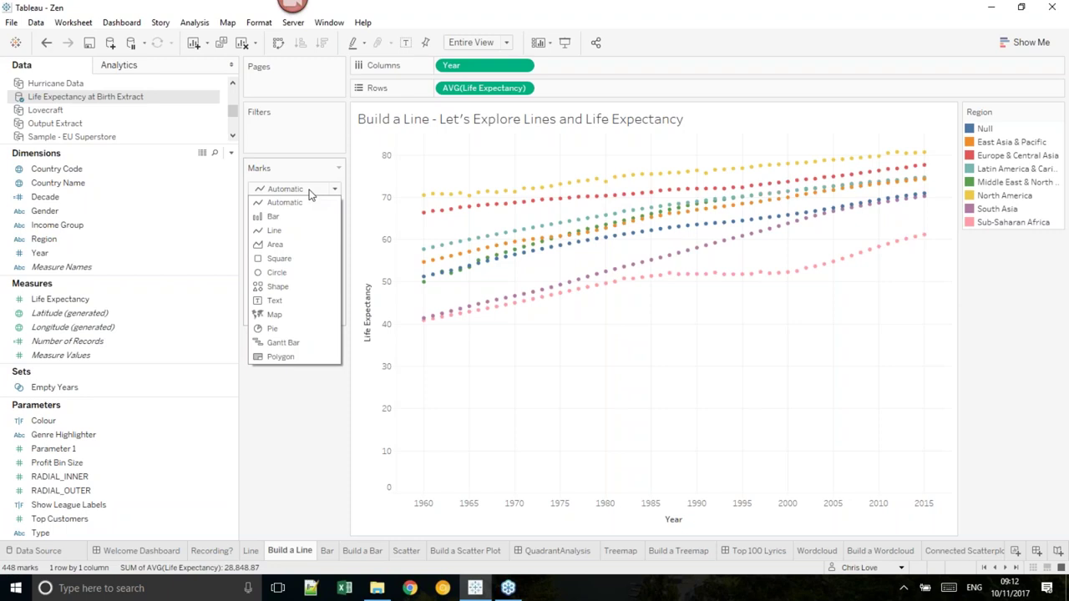
left_click(279, 230)
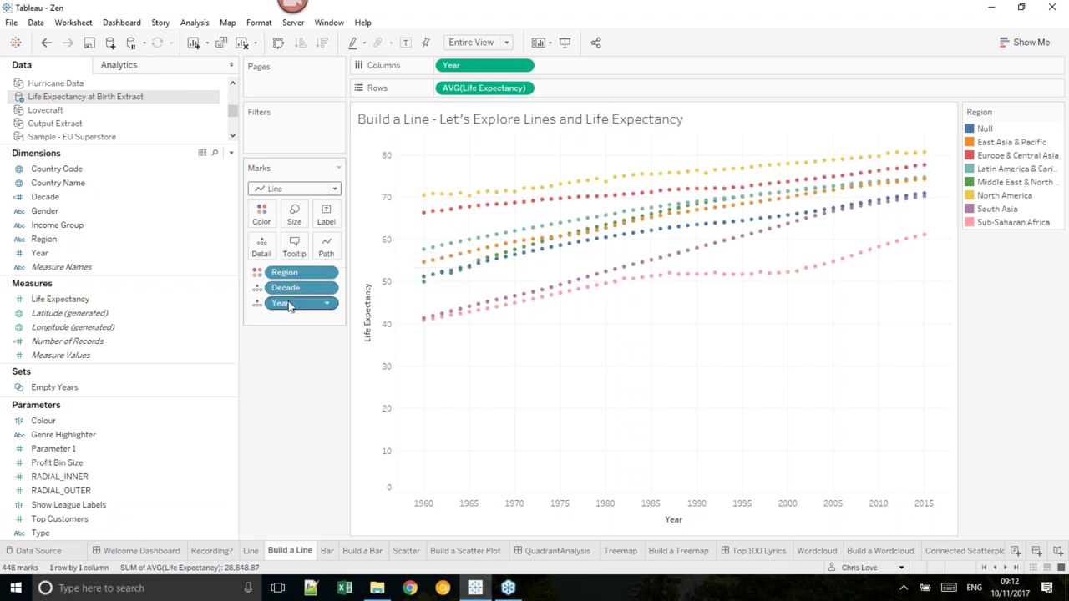
- Try Year as the line path, undo it, and connect the life expectancy marks by Region as the path
left_click_drag(287, 305, 326, 249)
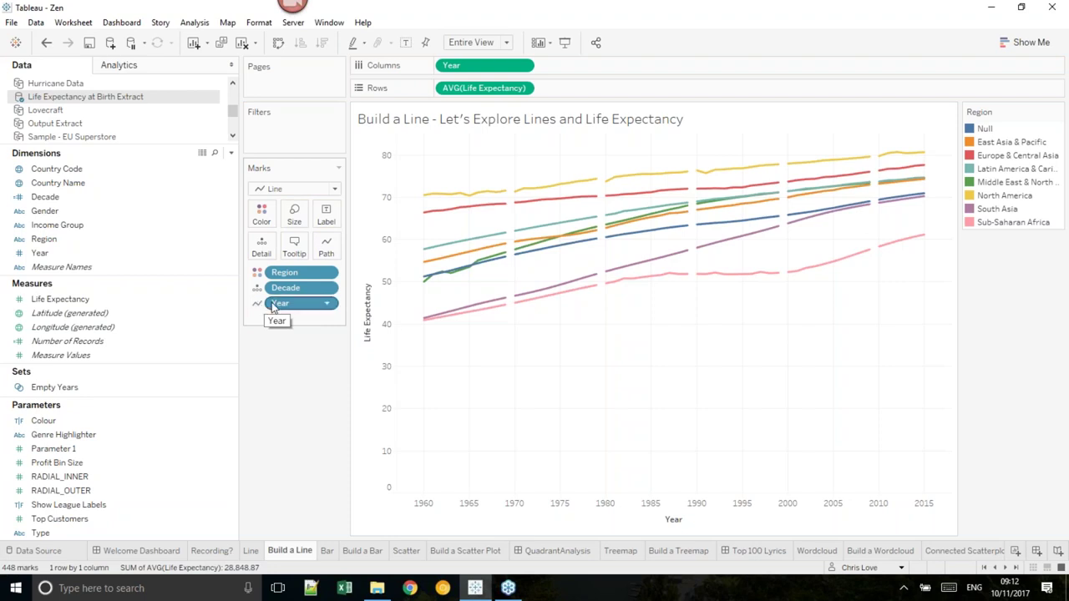
mouse_move(432, 217)
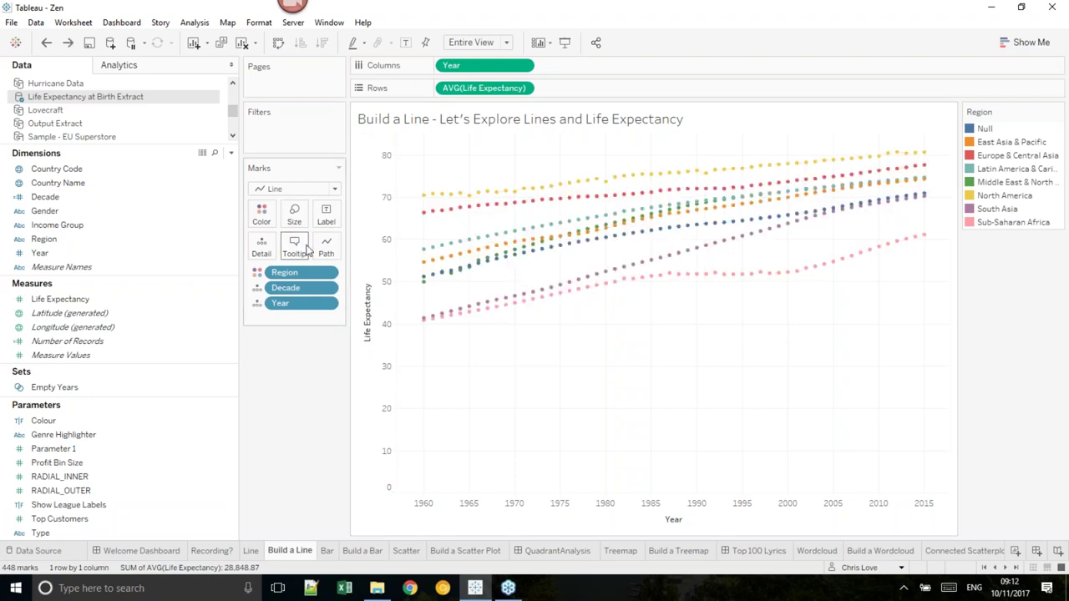
left_click_drag(294, 274, 330, 255)
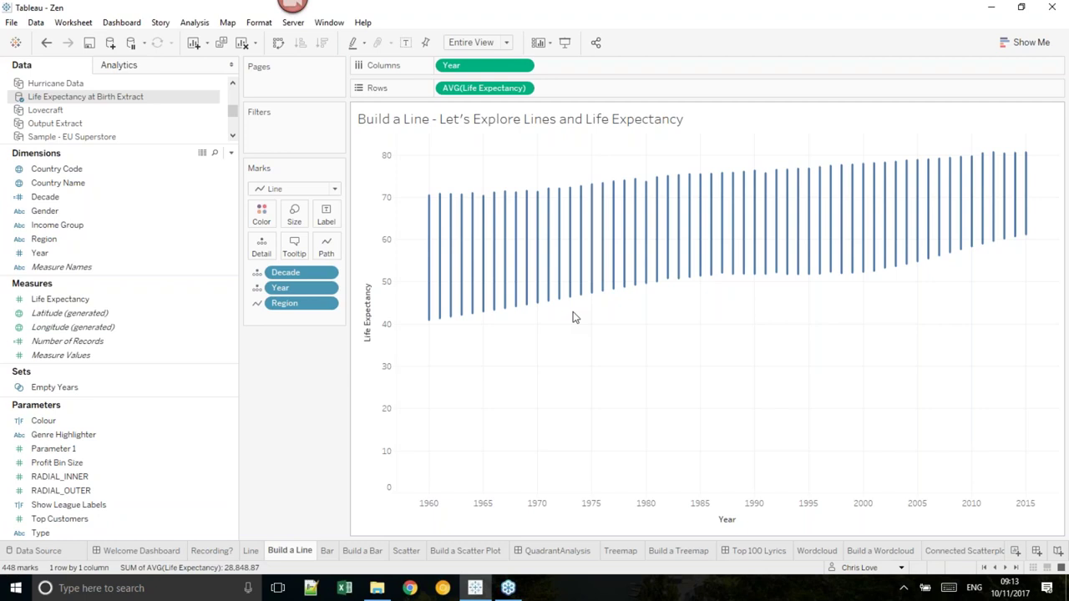
- On the Build a Bar sheet, build a bar chart with Number of Records in the rows and Decade in the columns
left_click(328, 555)
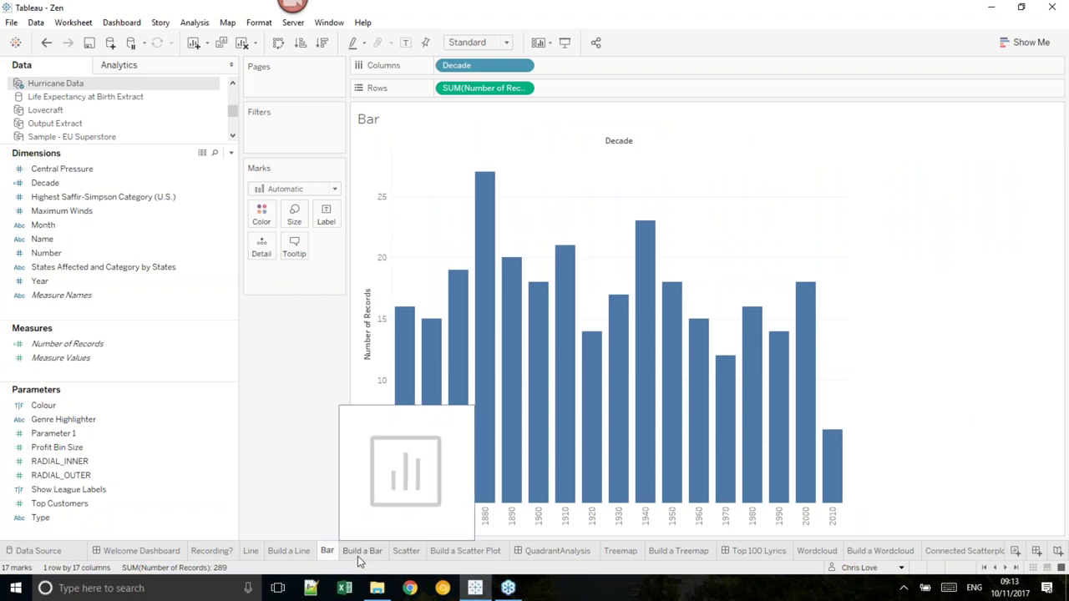
left_click(364, 556)
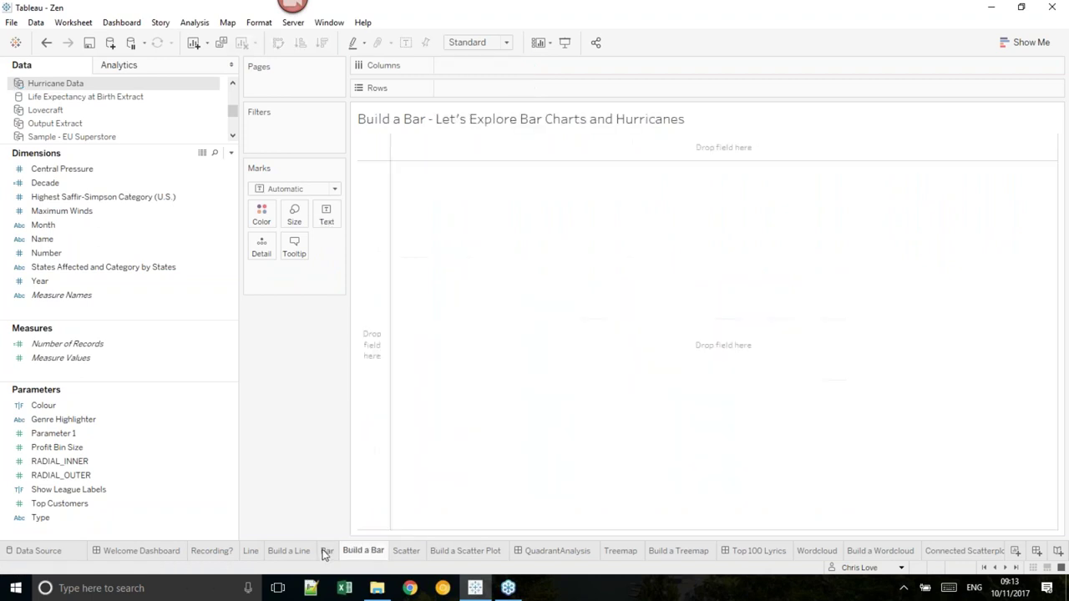
left_click(171, 463)
left_click_drag(90, 346, 339, 285)
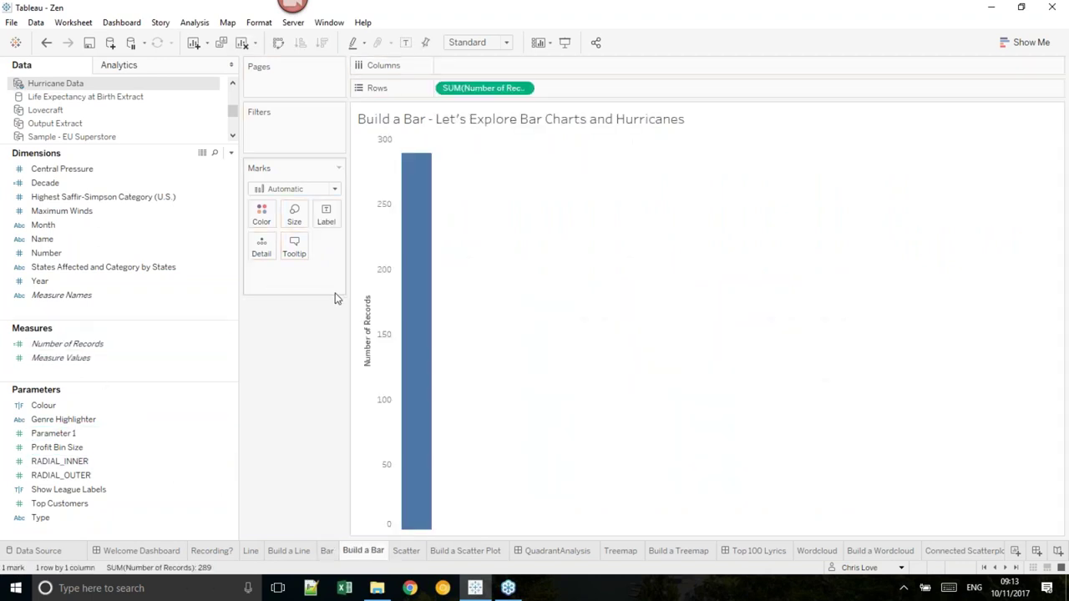
left_click_drag(124, 254, 126, 266)
left_click(73, 197)
left_click(69, 184)
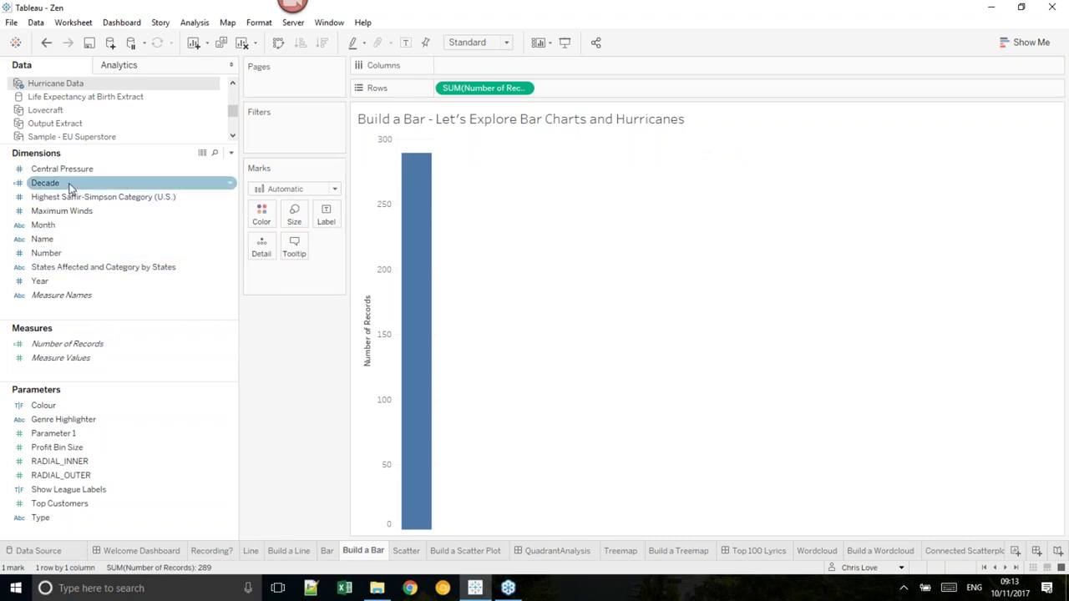
left_click_drag(70, 188, 504, 67)
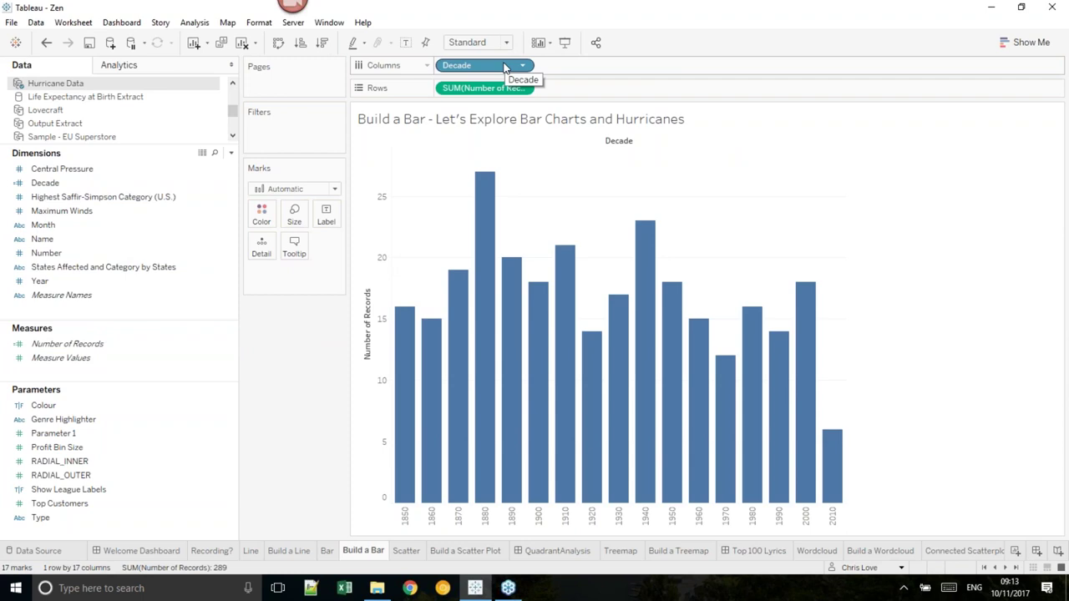
- Split the decade bars by Highest Saffir-Simpson Category (U.S.) as a detail and inspect the segments of the 1850 bar
left_click(174, 171)
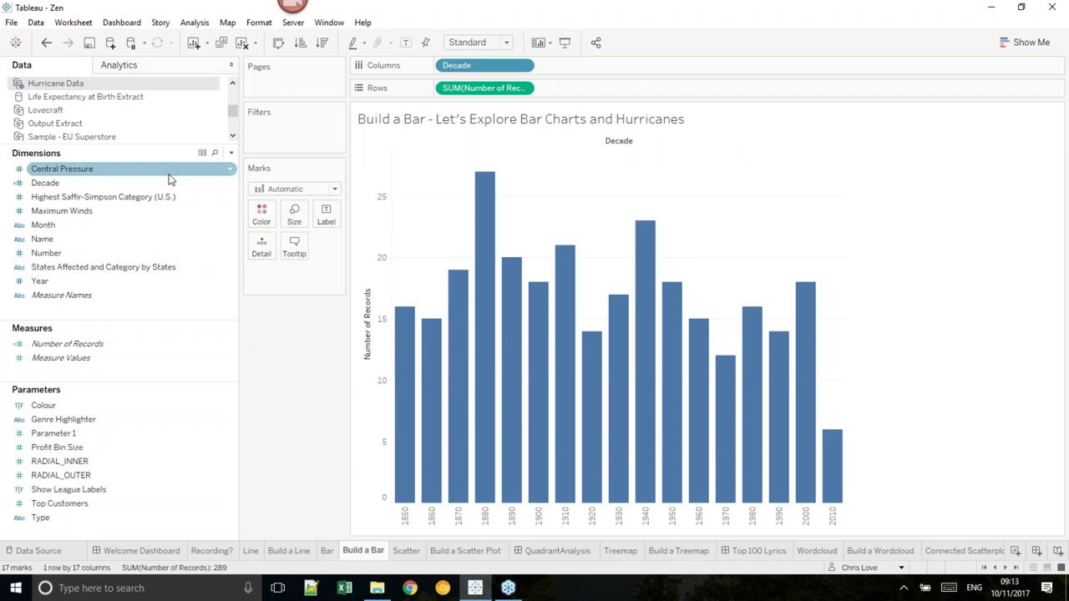
left_click(255, 291)
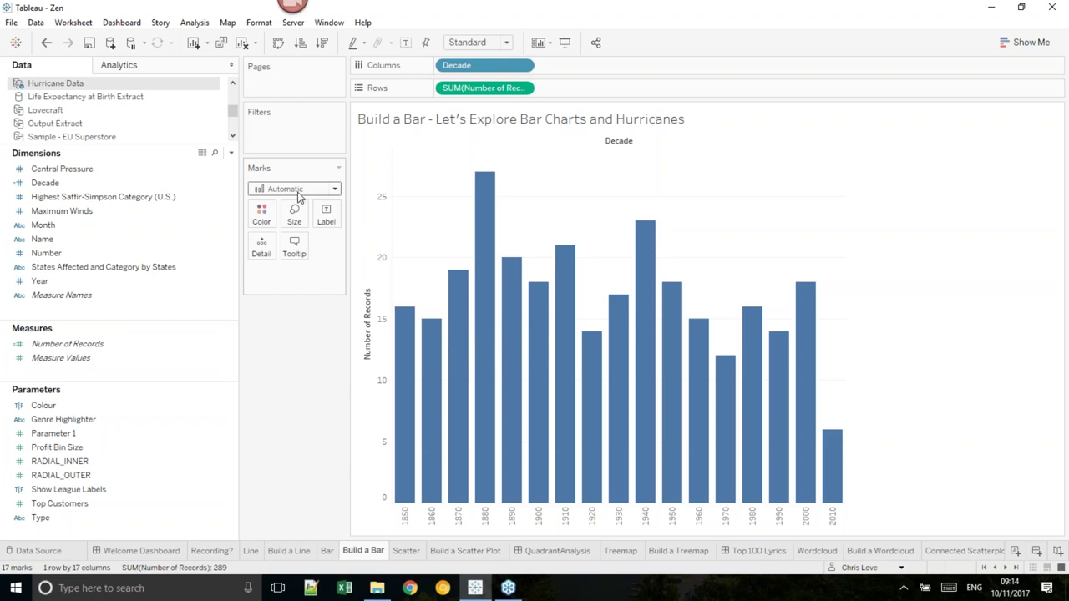
mouse_move(401, 386)
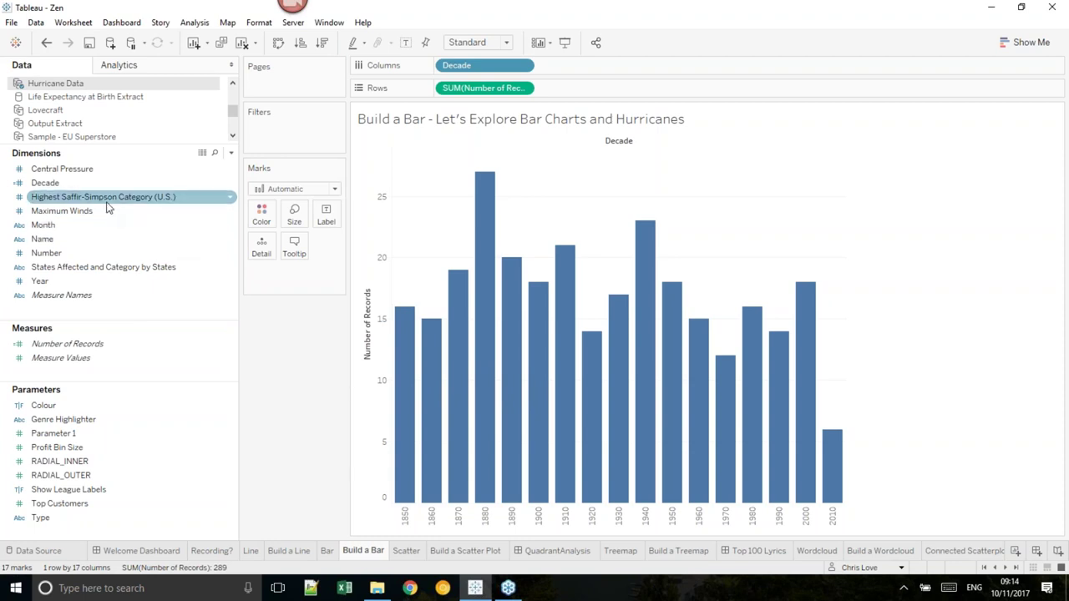
left_click_drag(102, 203, 298, 281)
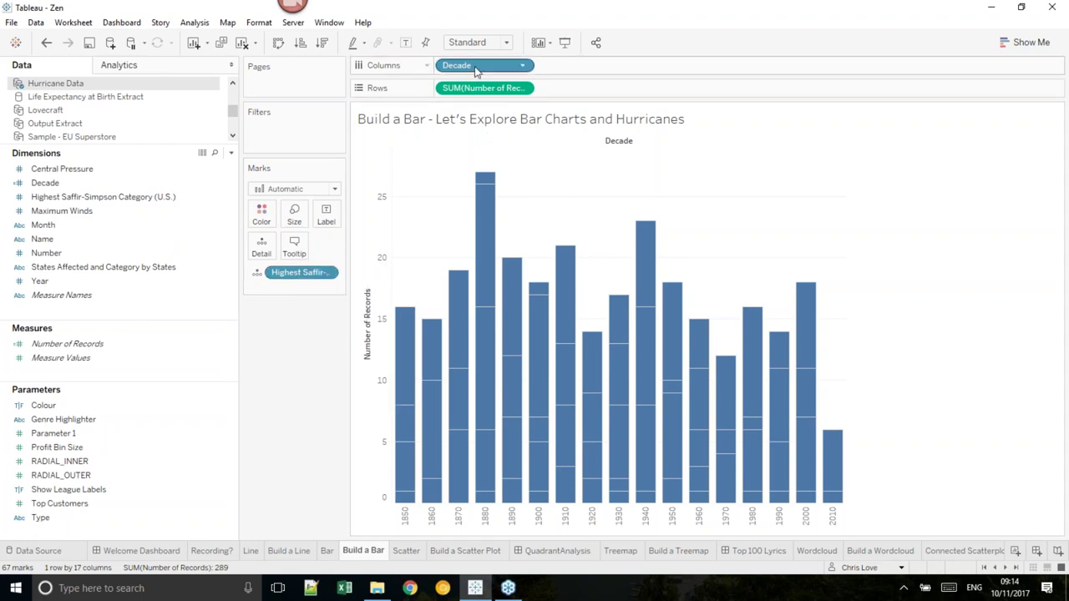
mouse_move(405, 345)
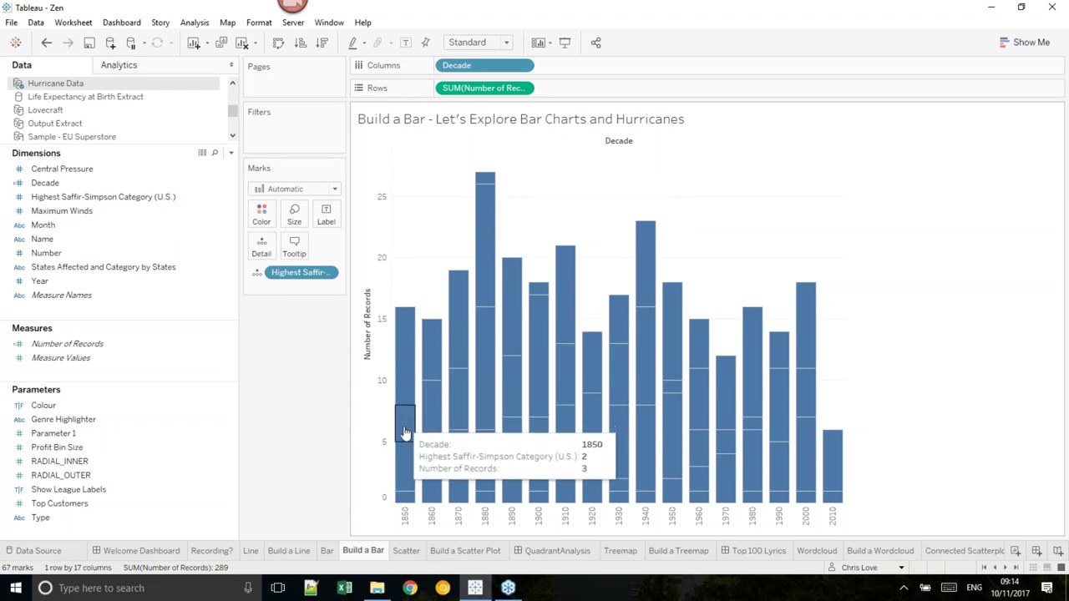
mouse_move(407, 498)
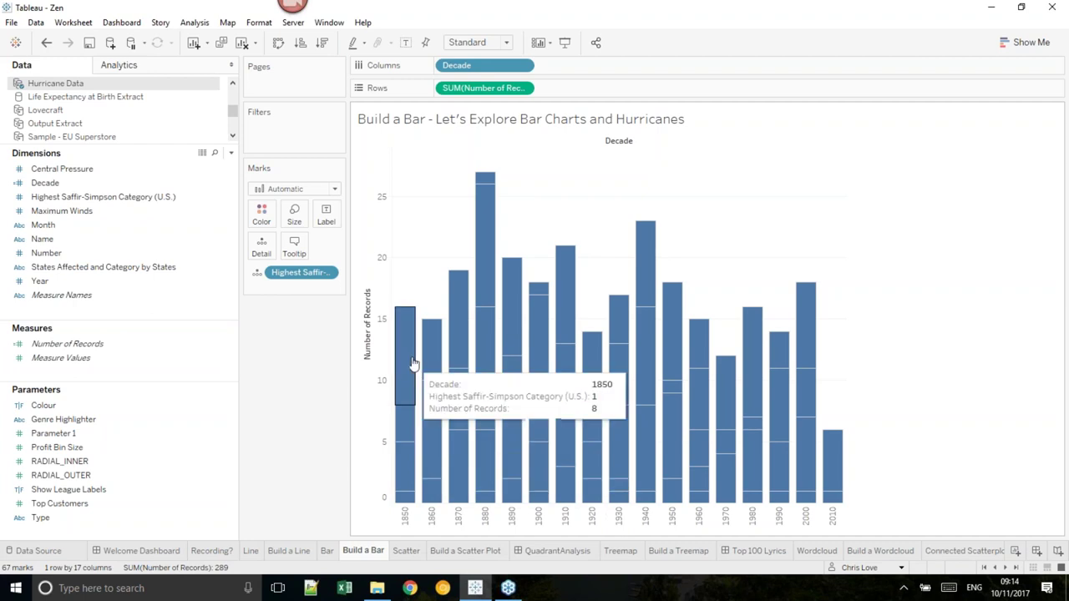
mouse_move(410, 474)
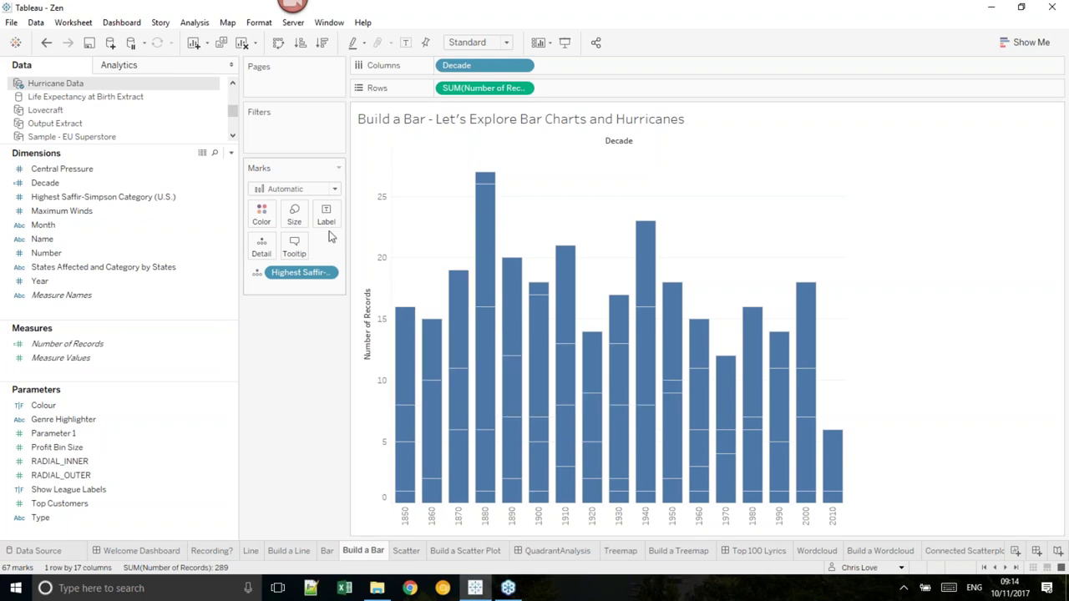
- Switch the hurricane marks to circles to check the Stack Marks setting, and set the mark type to Bar
left_click(324, 192)
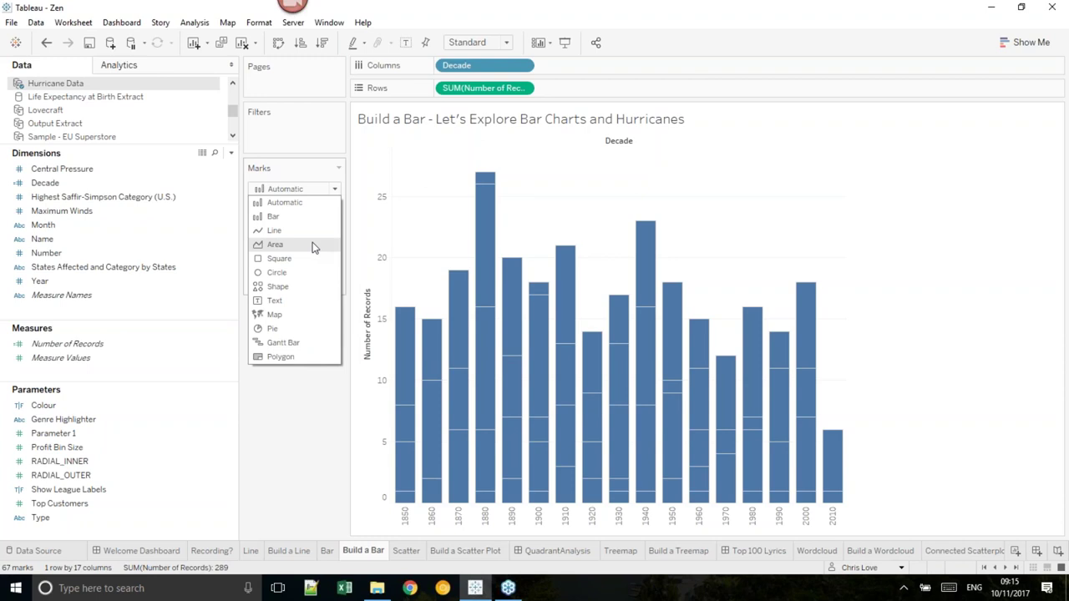
left_click(299, 273)
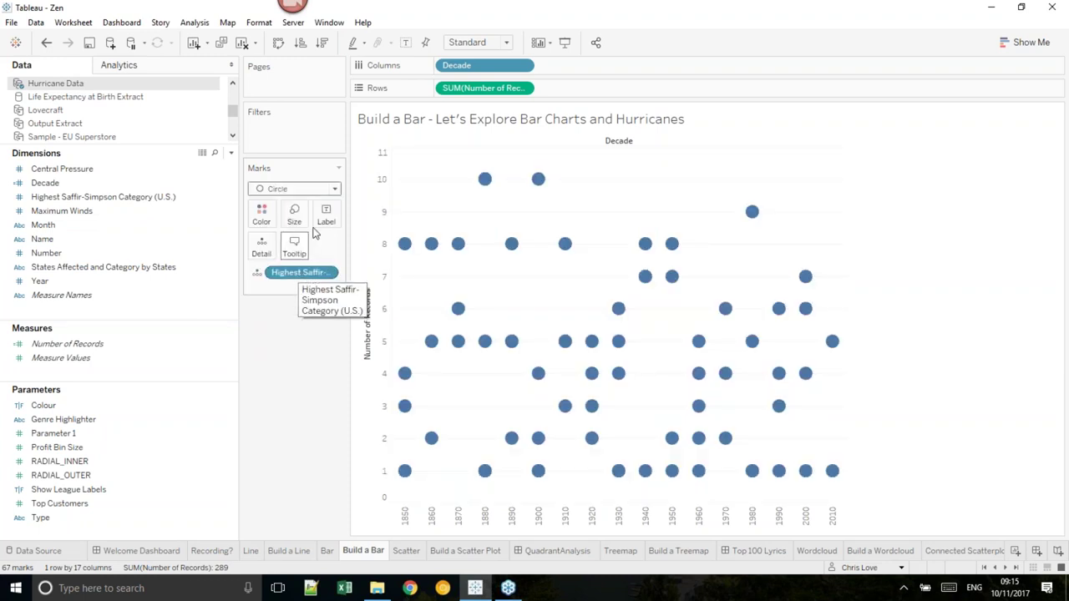
mouse_move(405, 249)
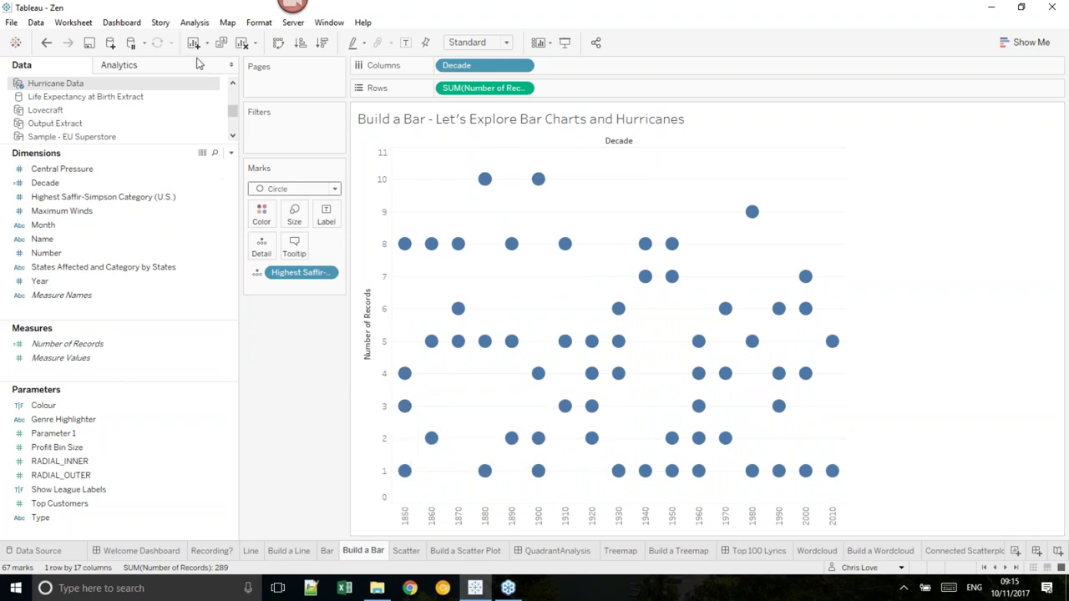
left_click(201, 24)
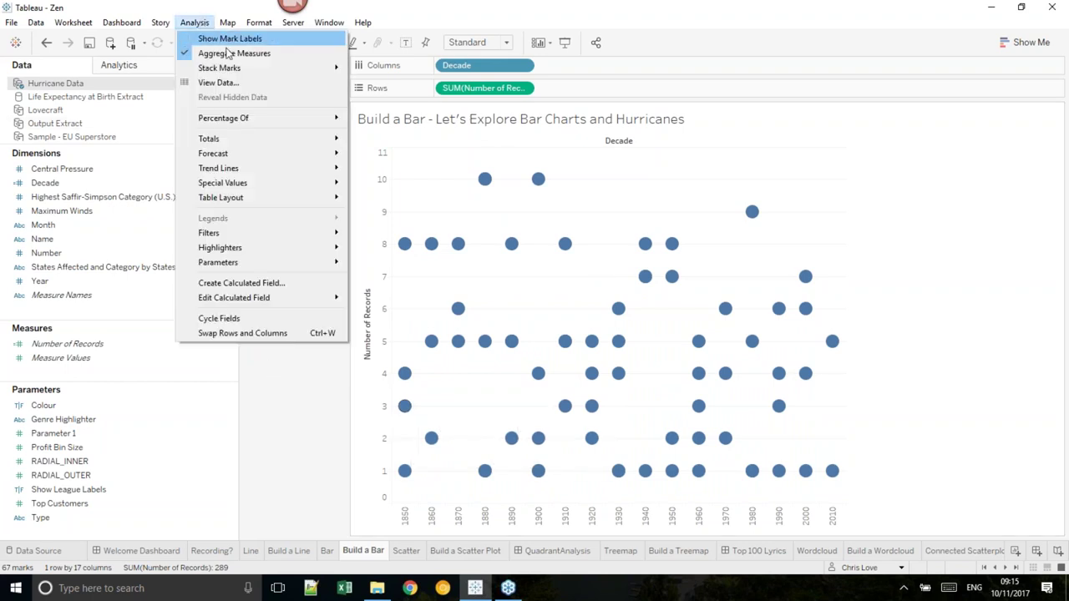
mouse_move(236, 70)
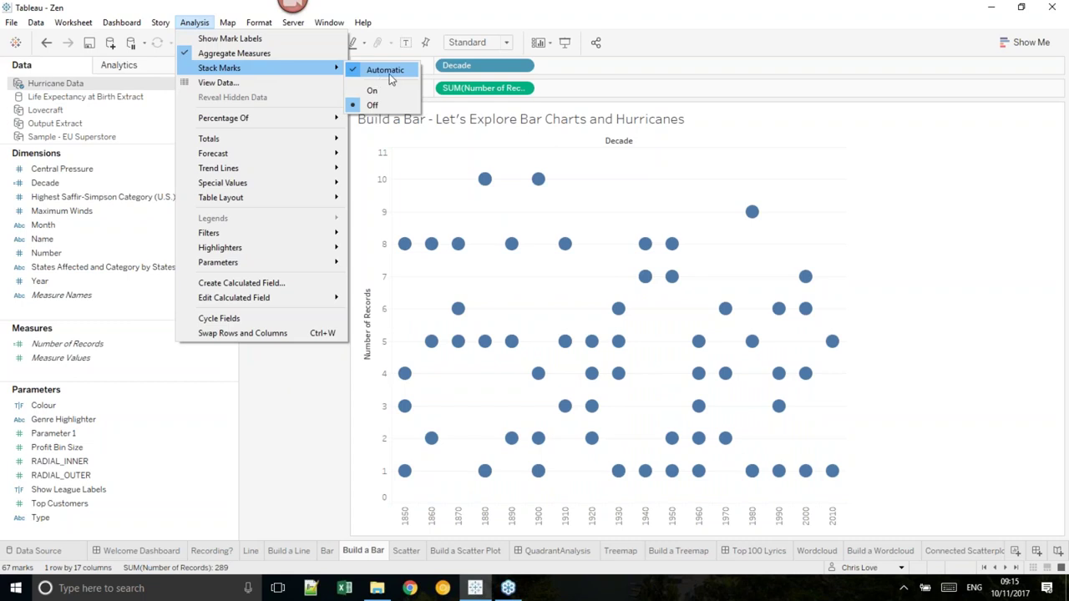
left_click(277, 378)
left_click(292, 188)
left_click(288, 216)
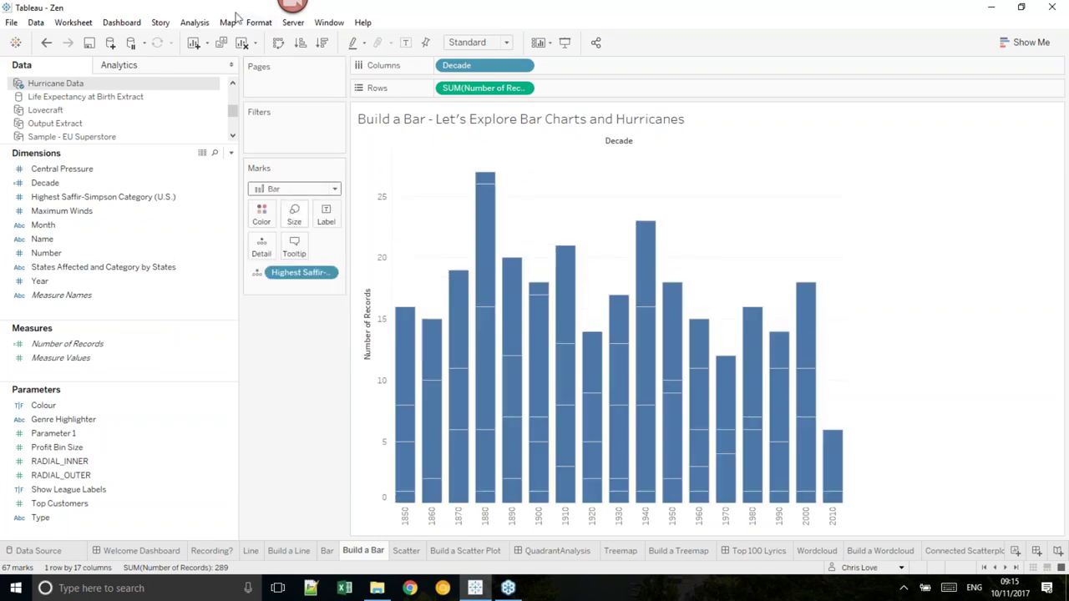
- Turn off Stack Marks for the bars, inspect the 1850 bar, and undo the change
left_click(199, 22)
mouse_move(224, 67)
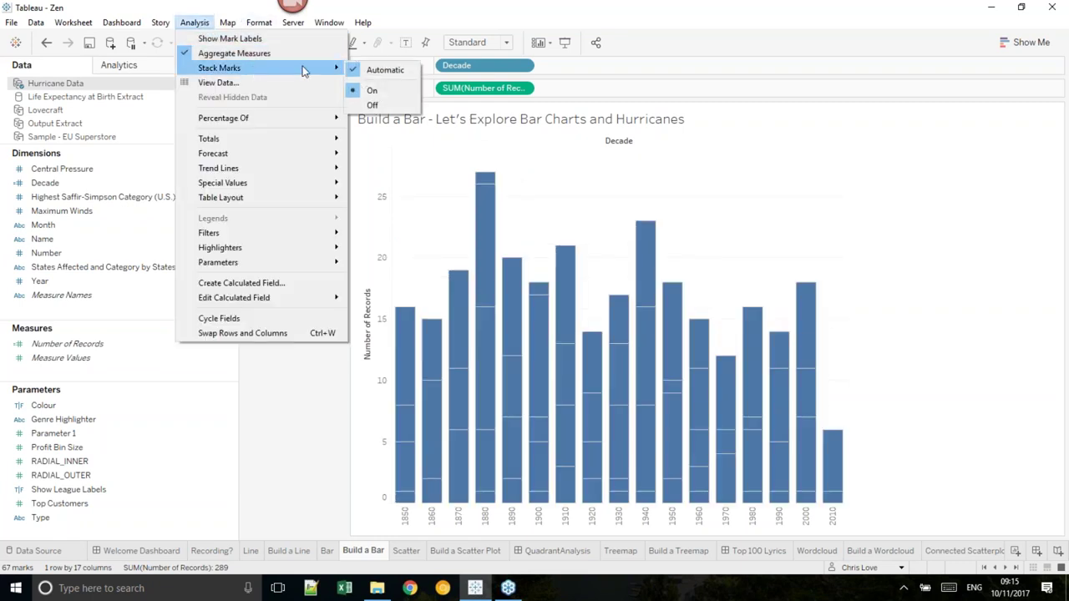
left_click(375, 106)
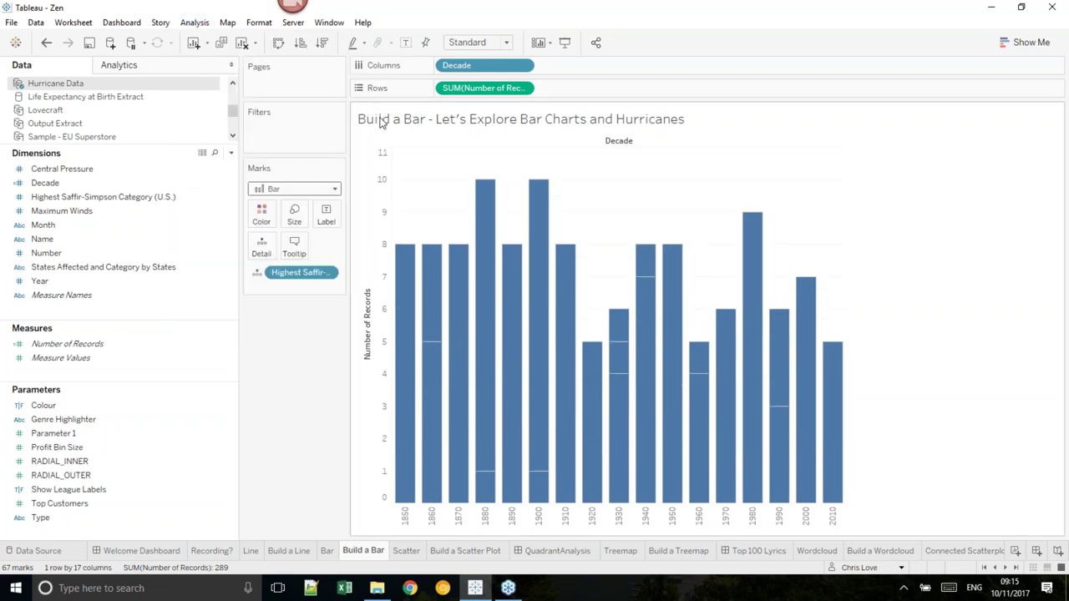
mouse_move(404, 321)
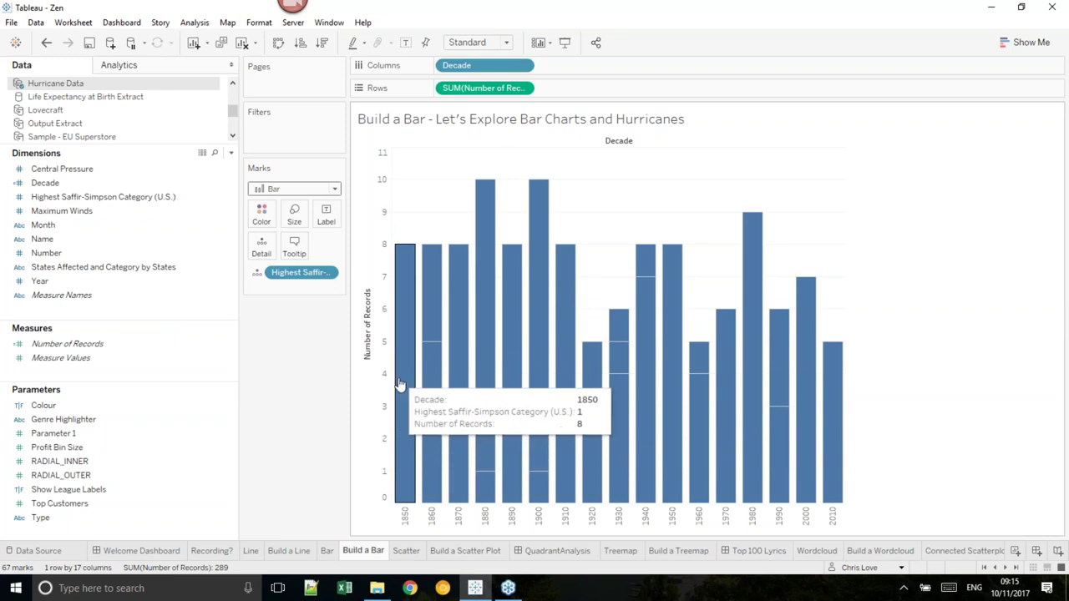
key("ctrl+z")
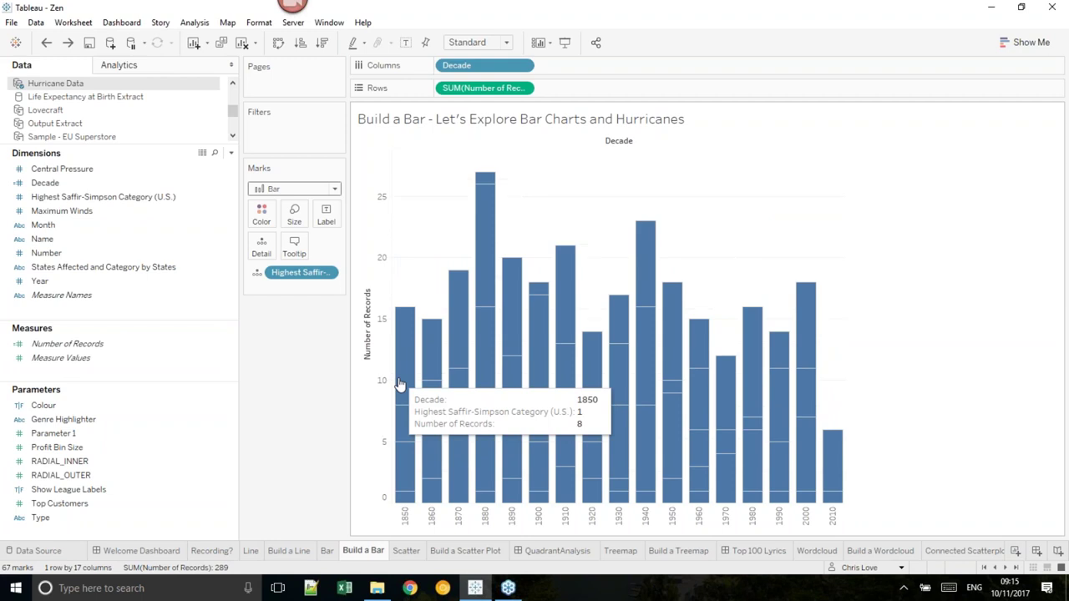
- Color the hurricane bars by Highest Saffir-Simpson Category (U.S.)
left_click_drag(299, 279, 271, 223)
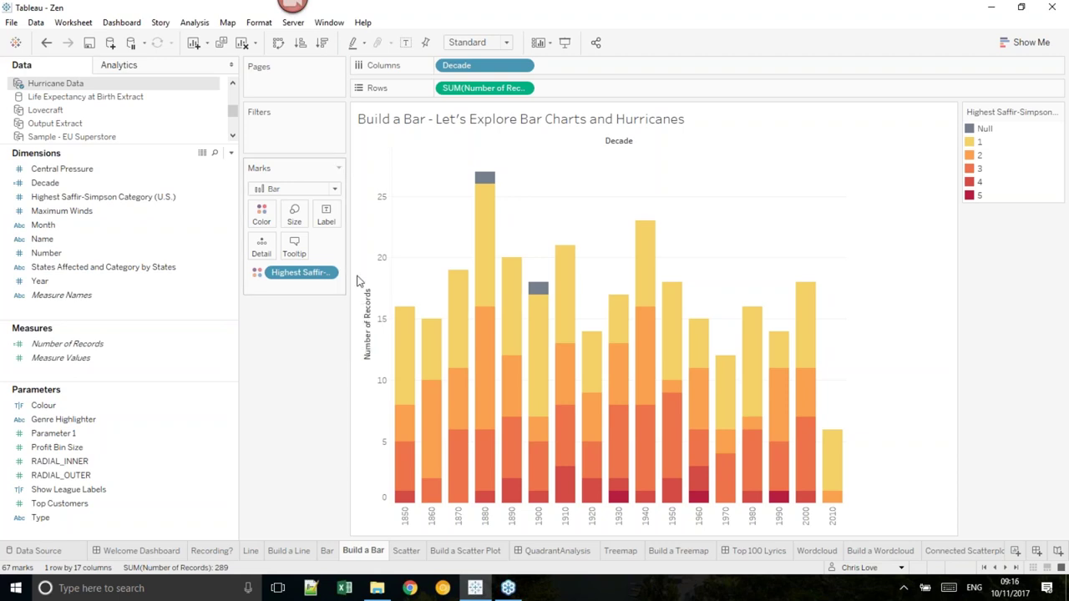
- On the Build a Scatter Plot sheet, plot Tourism Inbound from World Indicators Extract in the columns against Tourism Outbound in the rows
left_click(414, 553)
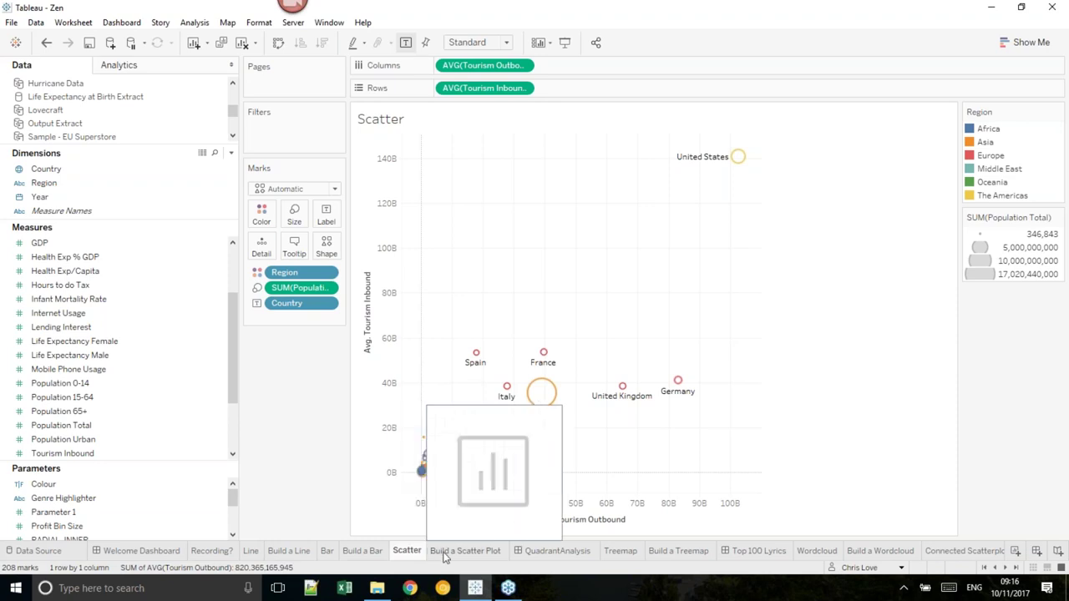
left_click(445, 556)
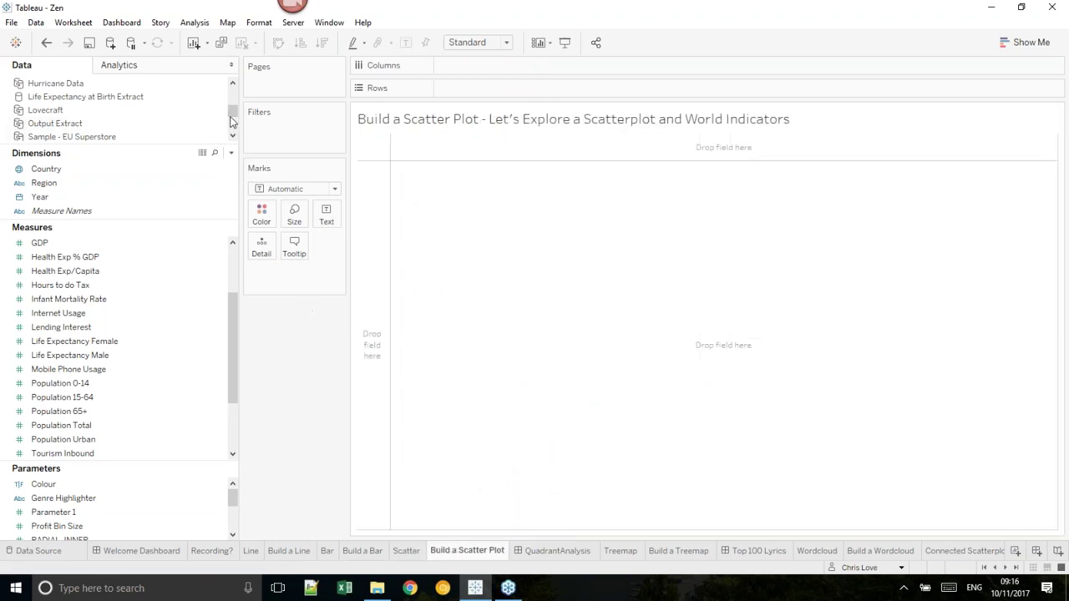
left_click_drag(232, 111, 230, 142)
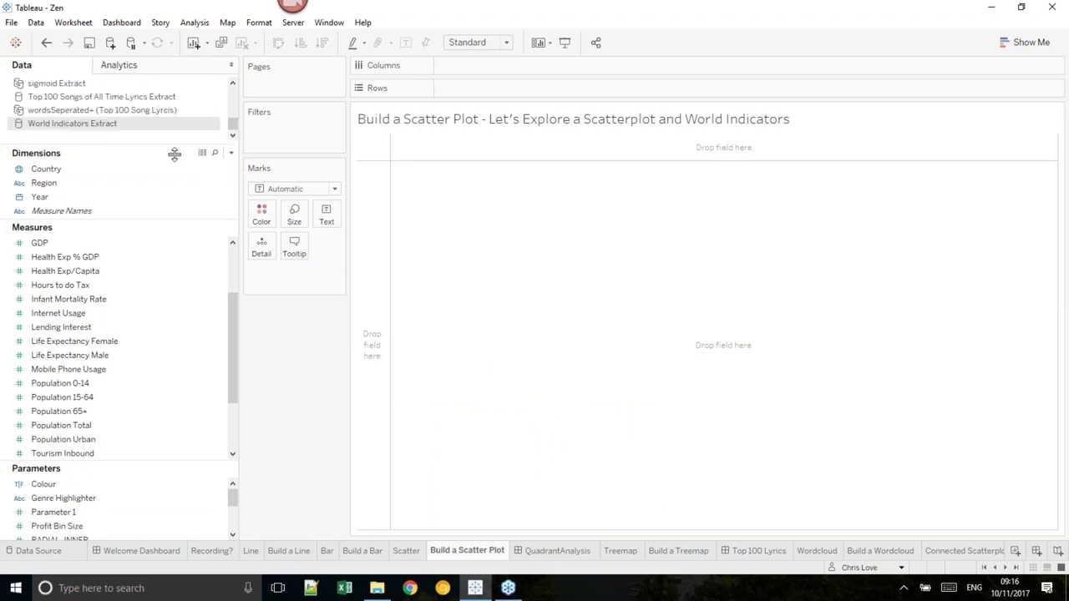
left_click(141, 244)
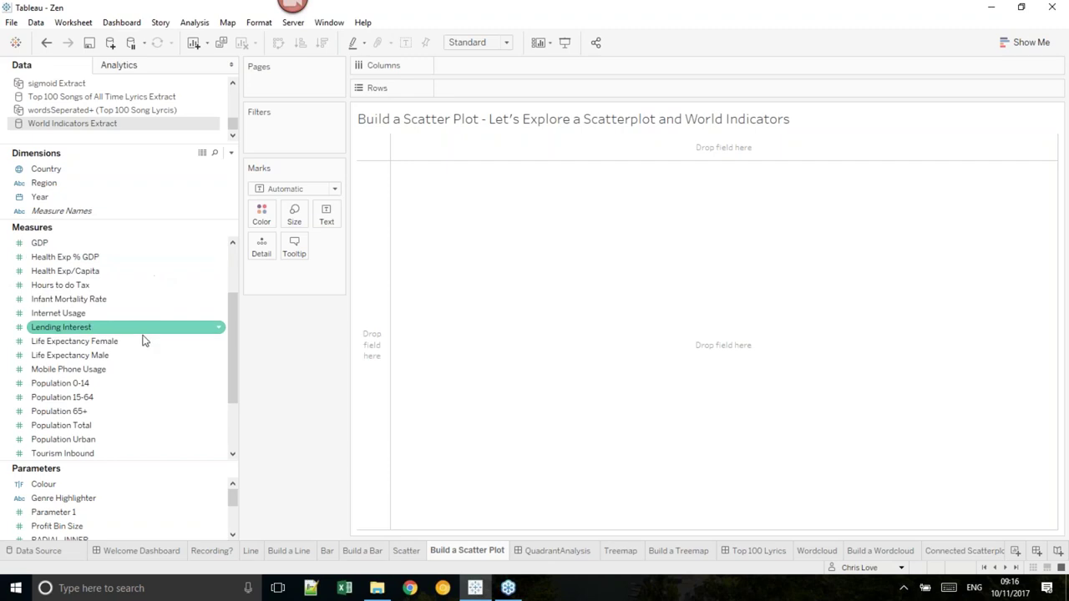
scroll(146, 360, "down", 2)
scroll(142, 376, "up", 1)
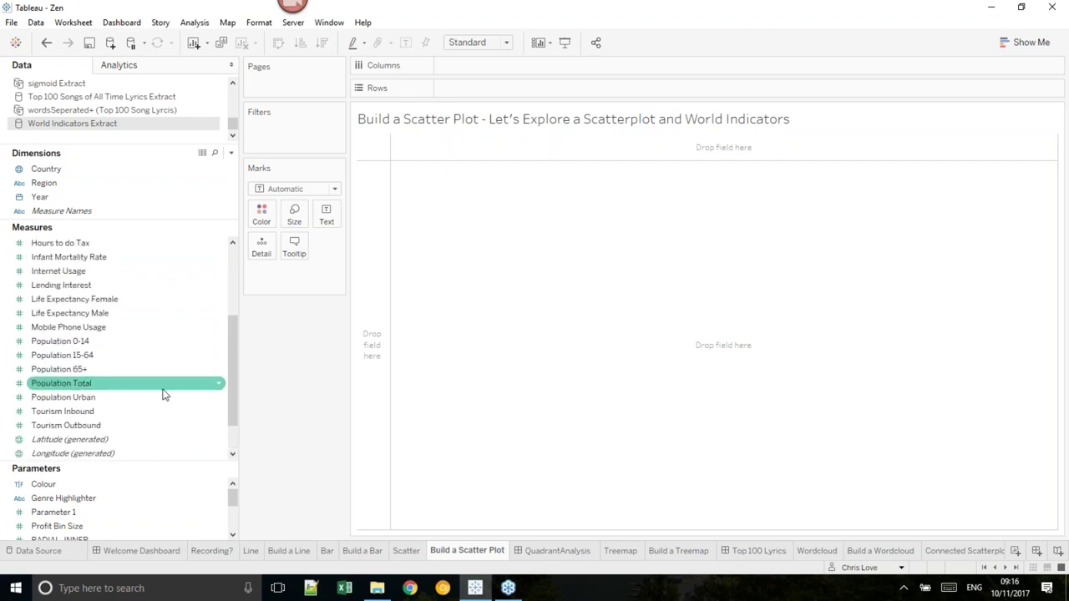
mouse_move(96, 416)
left_mouse_down()
mouse_move(346, 327)
mouse_move(537, 170)
mouse_move(542, 153)
left_mouse_up()
mouse_move(105, 425)
left_mouse_down()
mouse_move(125, 371)
mouse_move(482, 89)
left_mouse_up()
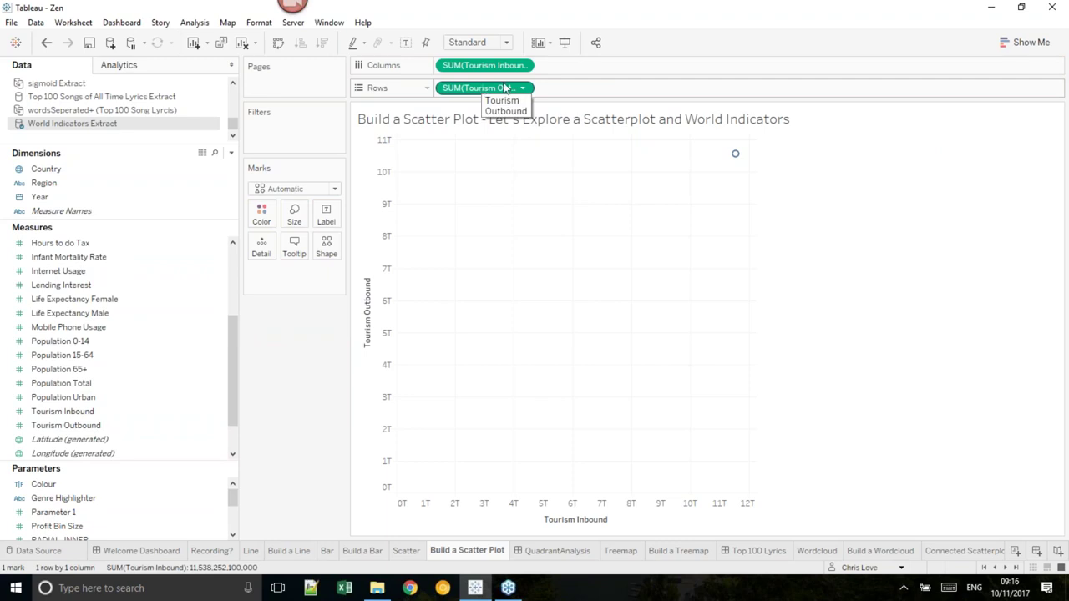
- Change the aggregation of both Tourism Inbound and Tourism Outbound from sum to Average
left_click(523, 66)
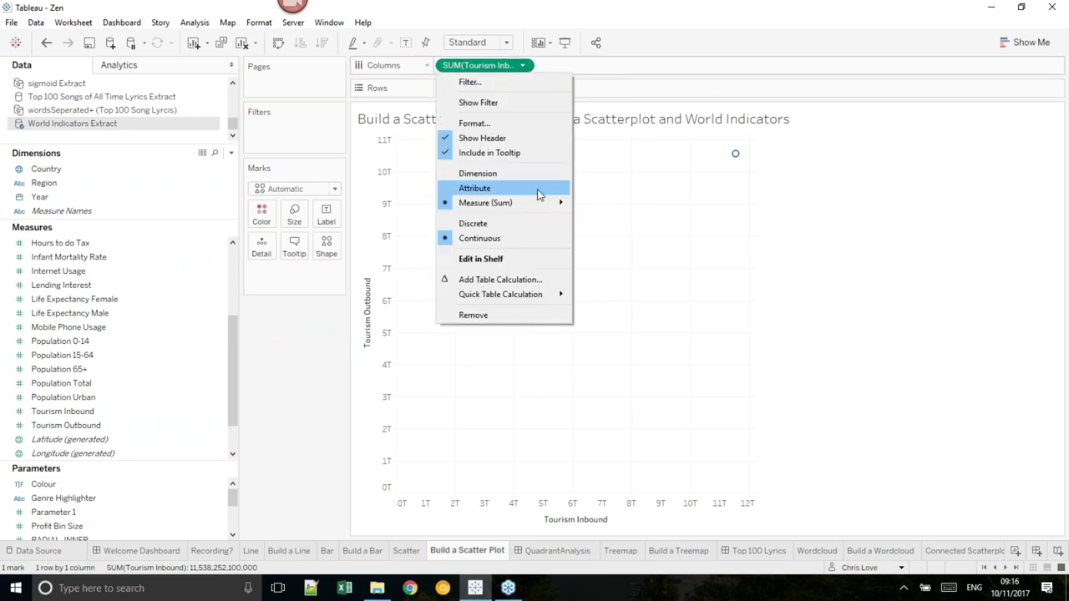
mouse_move(551, 206)
left_click(603, 221)
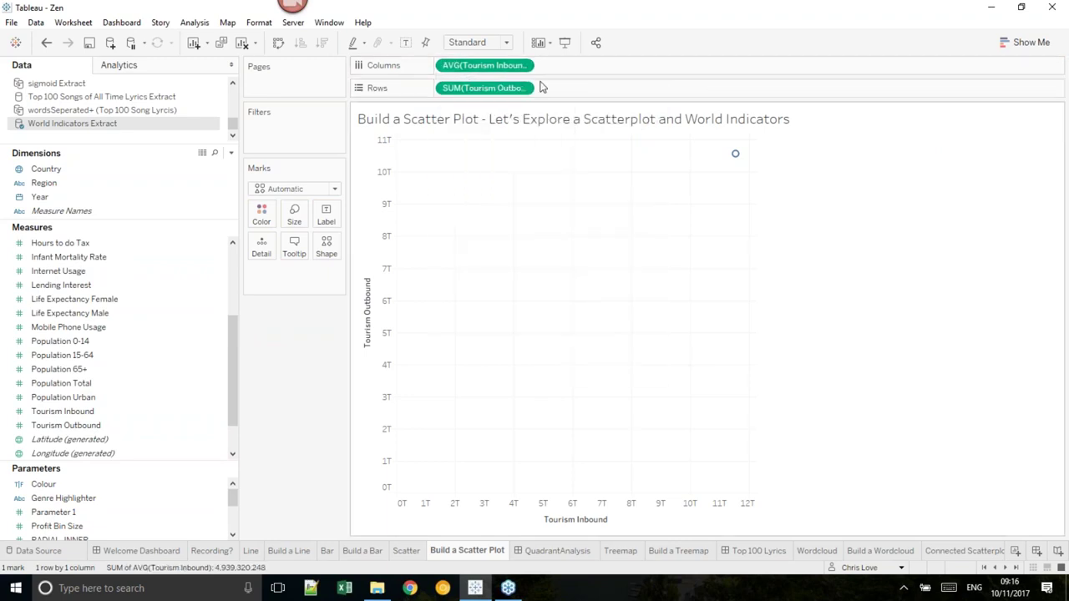
left_click(522, 88)
mouse_move(544, 227)
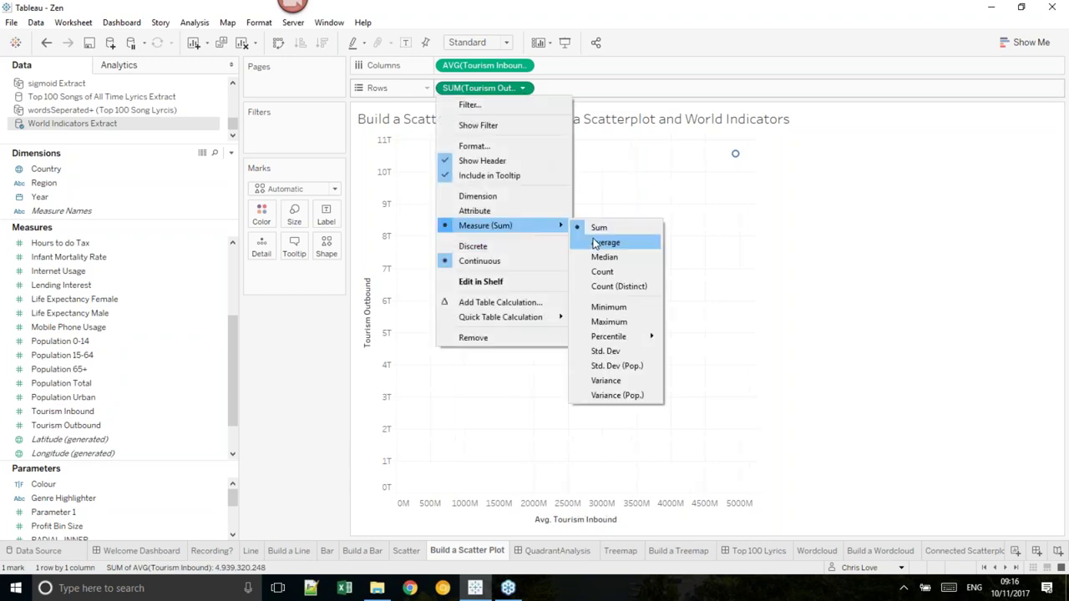
left_click(598, 242)
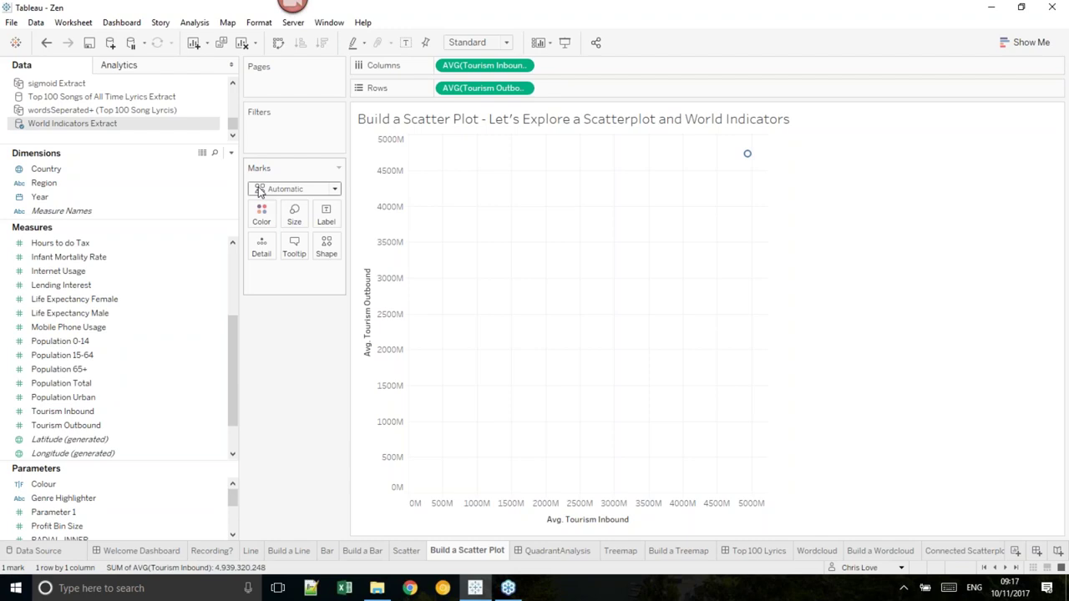
mouse_move(751, 155)
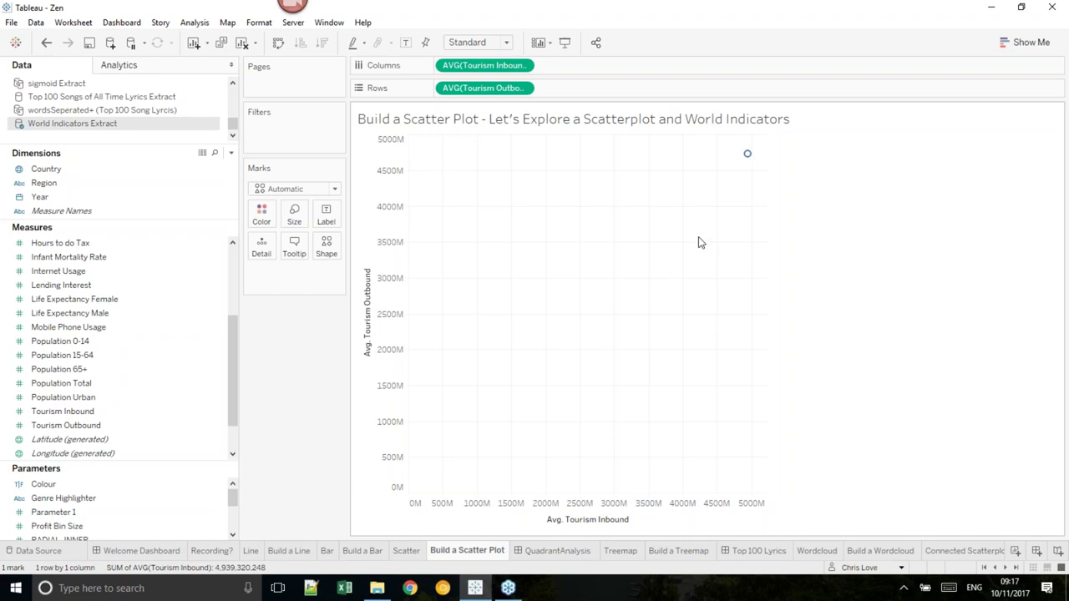
- Break the scatter plot down by Country, inspect individual country marks, and use Country as the mark label
left_click_drag(50, 169, 251, 281)
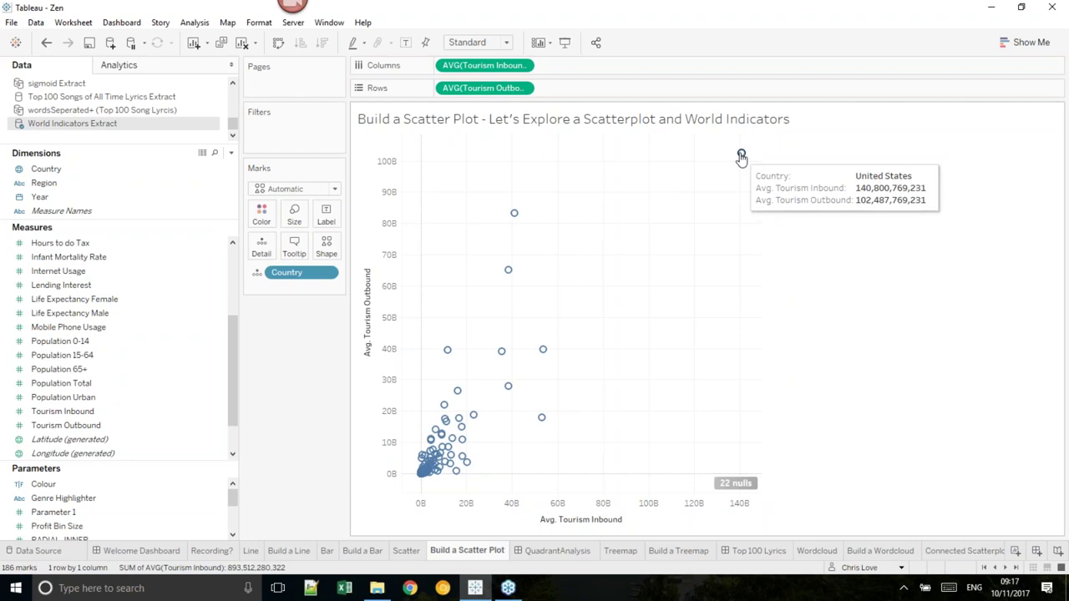
mouse_move(517, 214)
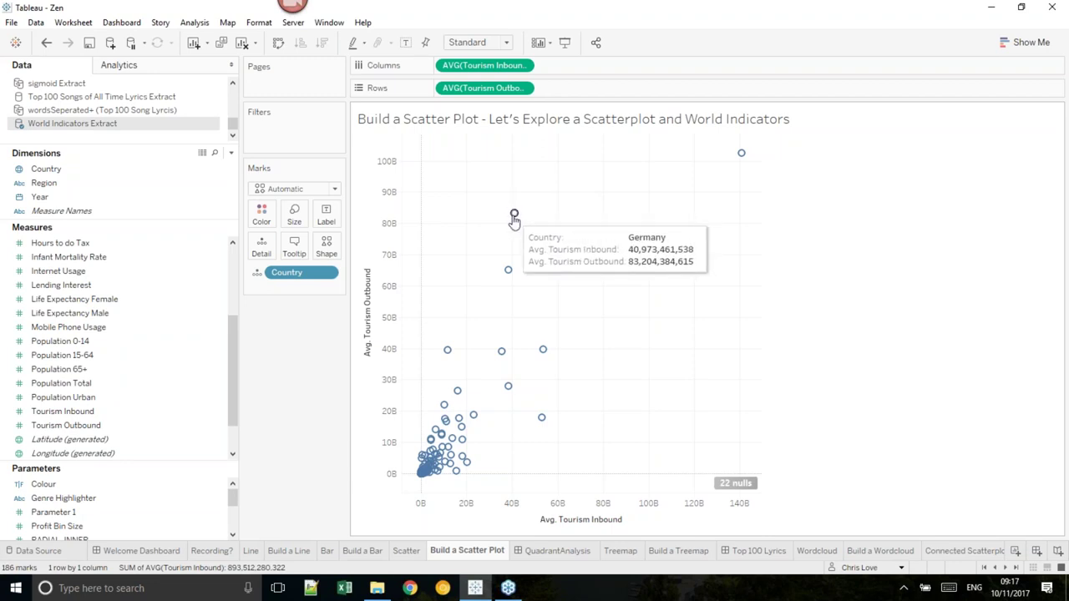
mouse_move(517, 239)
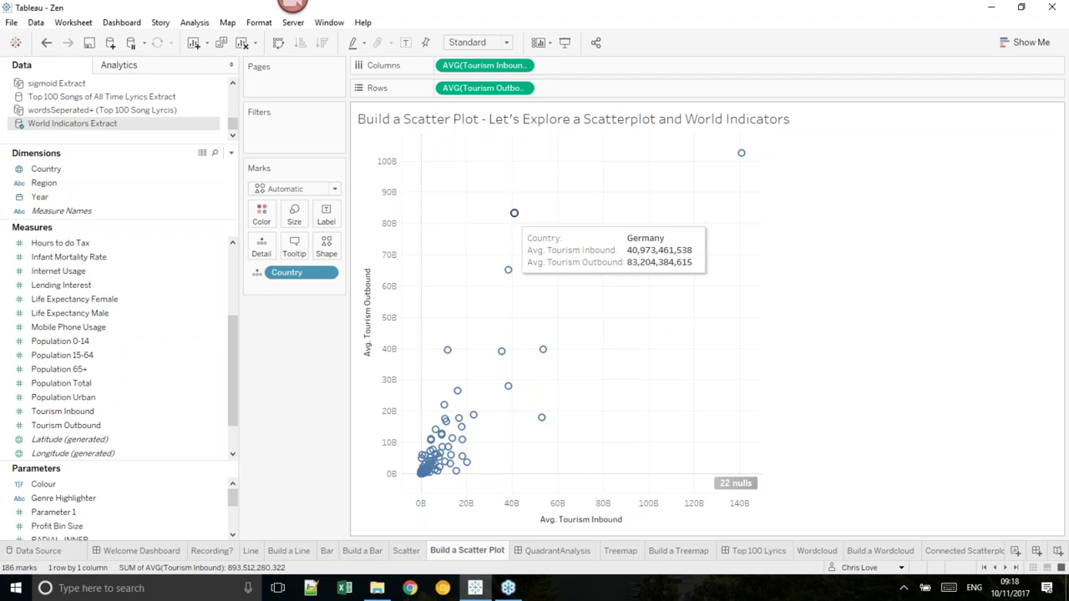
mouse_move(542, 419)
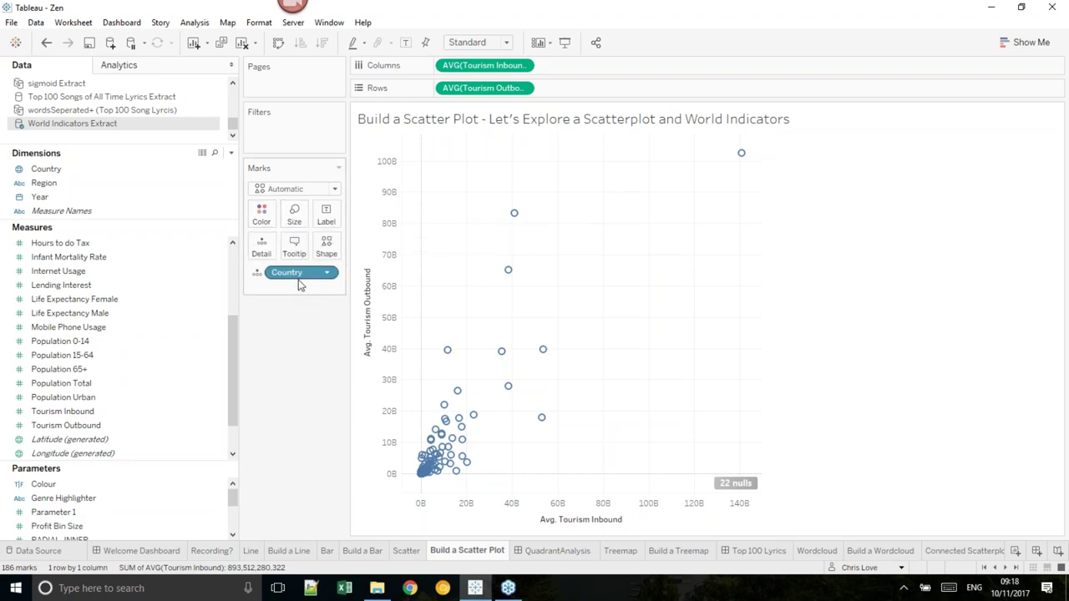
left_click_drag(297, 273, 325, 218)
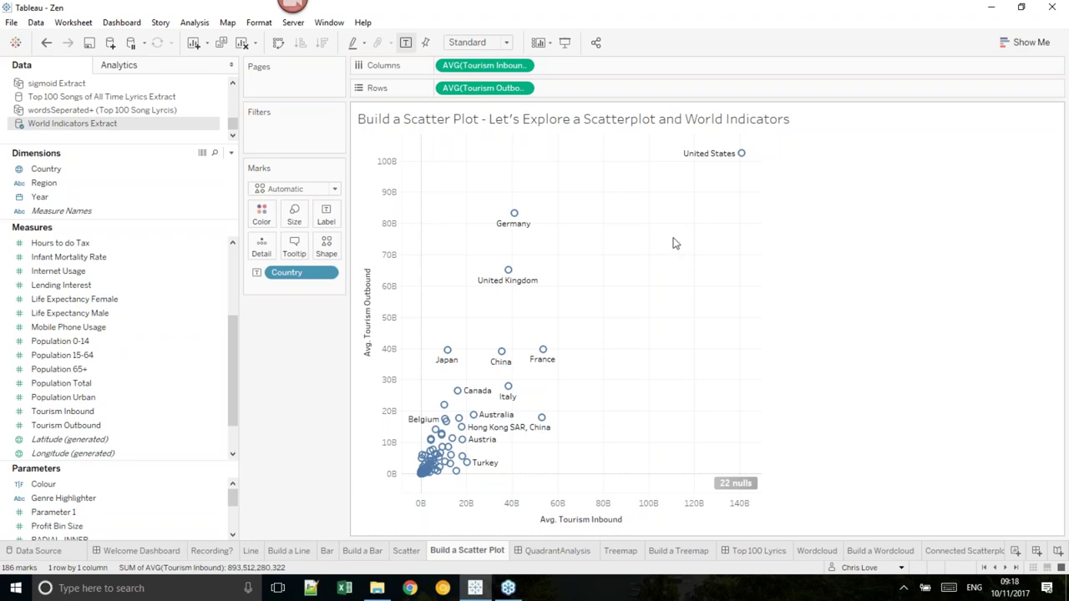
- Try coloring the marks by Country instead of labeling them, and undo the change
left_click_drag(303, 276, 261, 214)
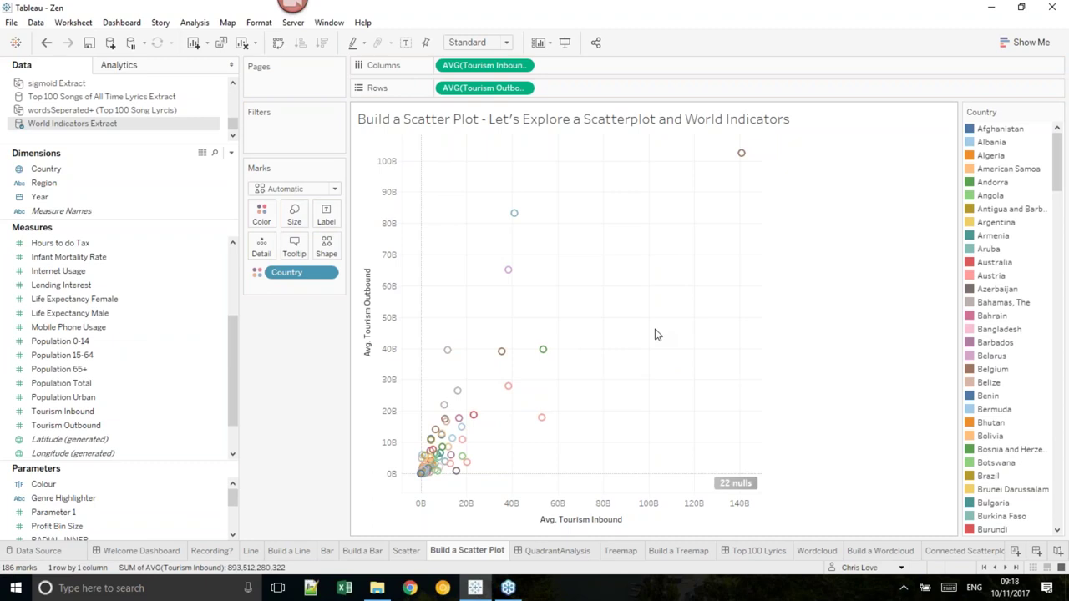
key("ctrl+z")
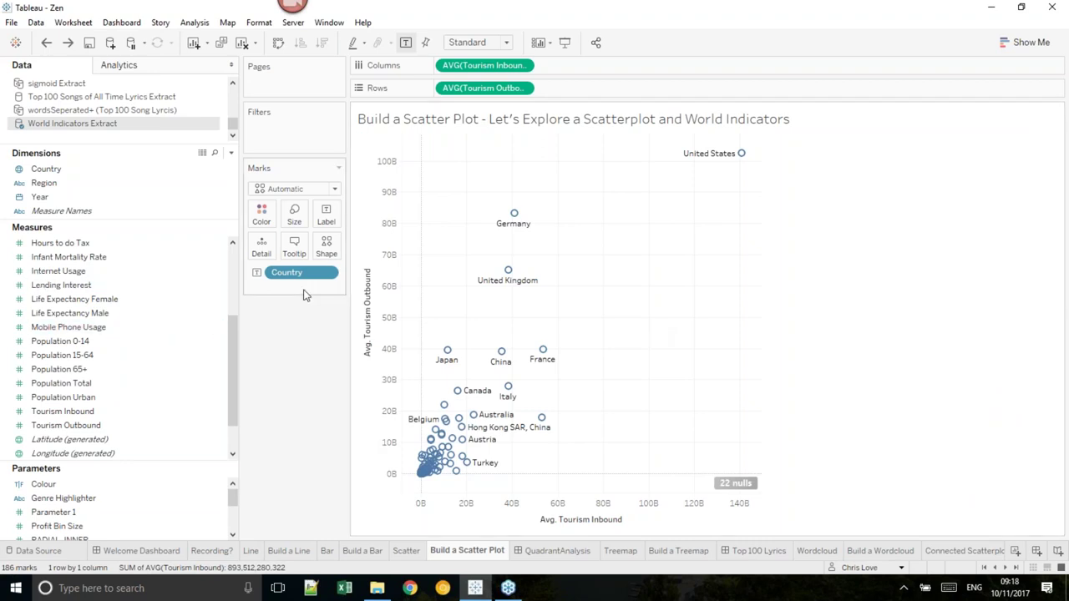
left_click(177, 306)
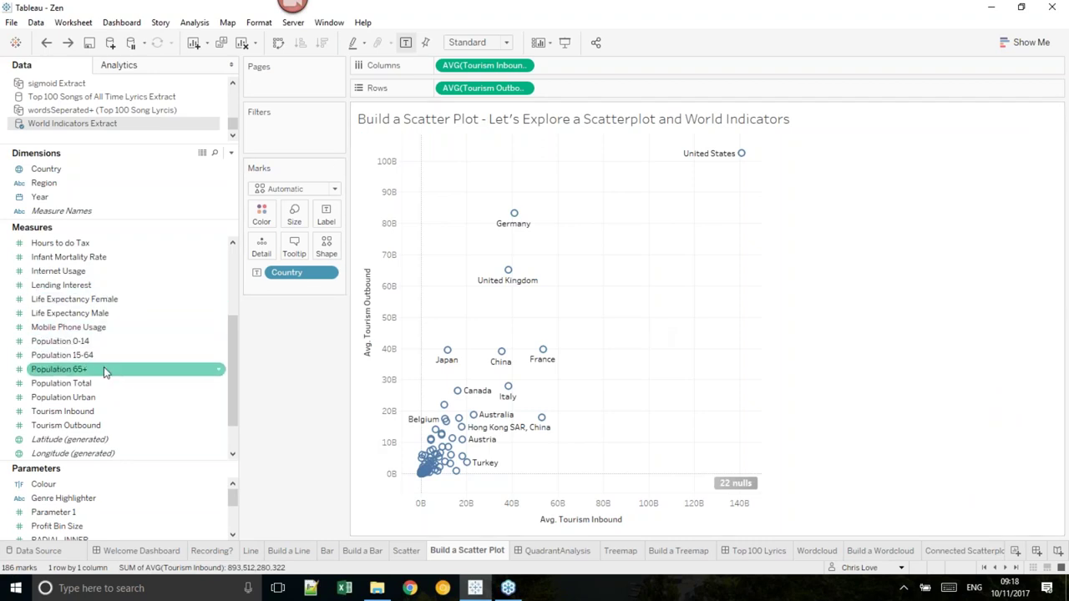
- Size the marks by Population Total and inspect the India, China and United States marks
left_click_drag(90, 382, 294, 214)
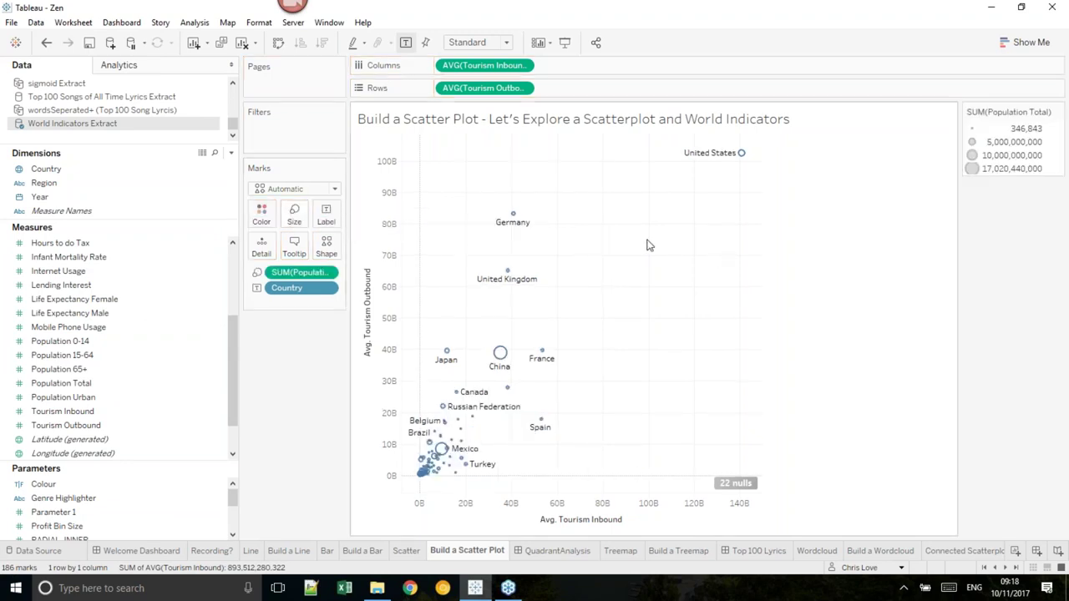
mouse_move(465, 465)
mouse_move(441, 452)
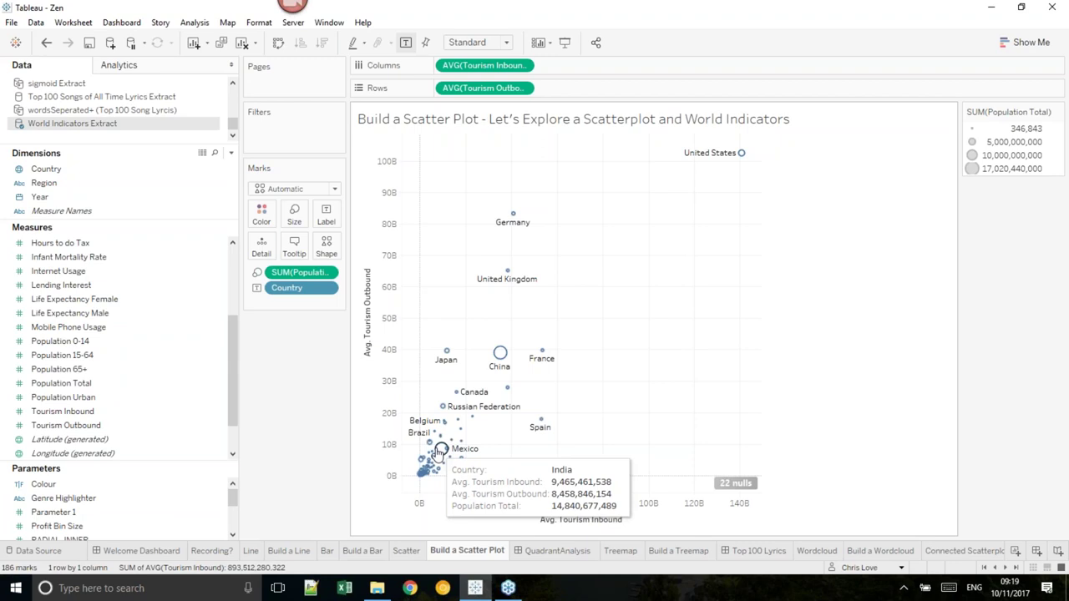
mouse_move(499, 365)
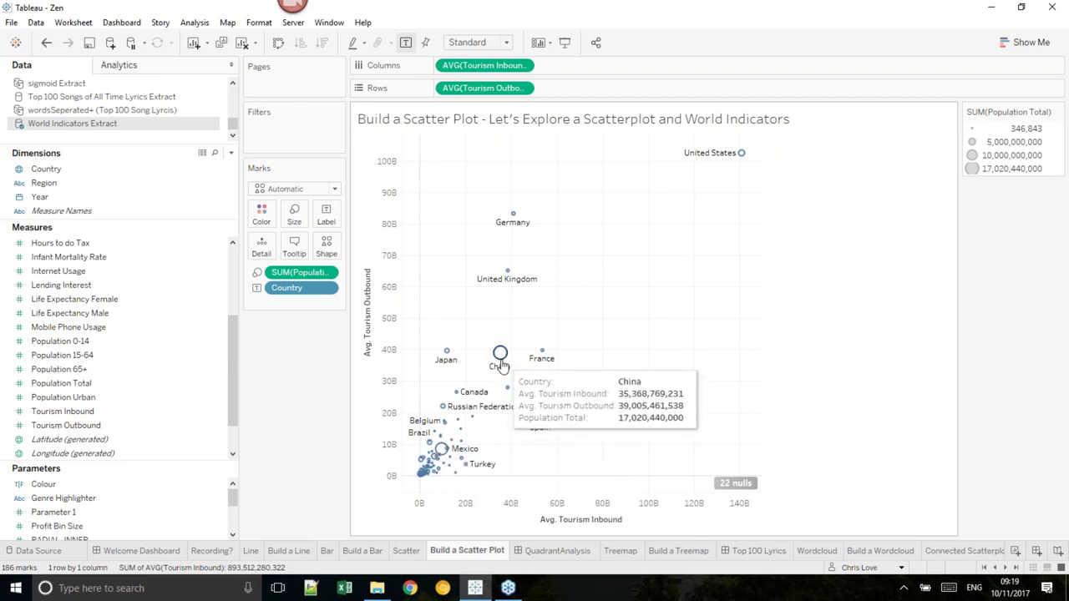
mouse_move(739, 163)
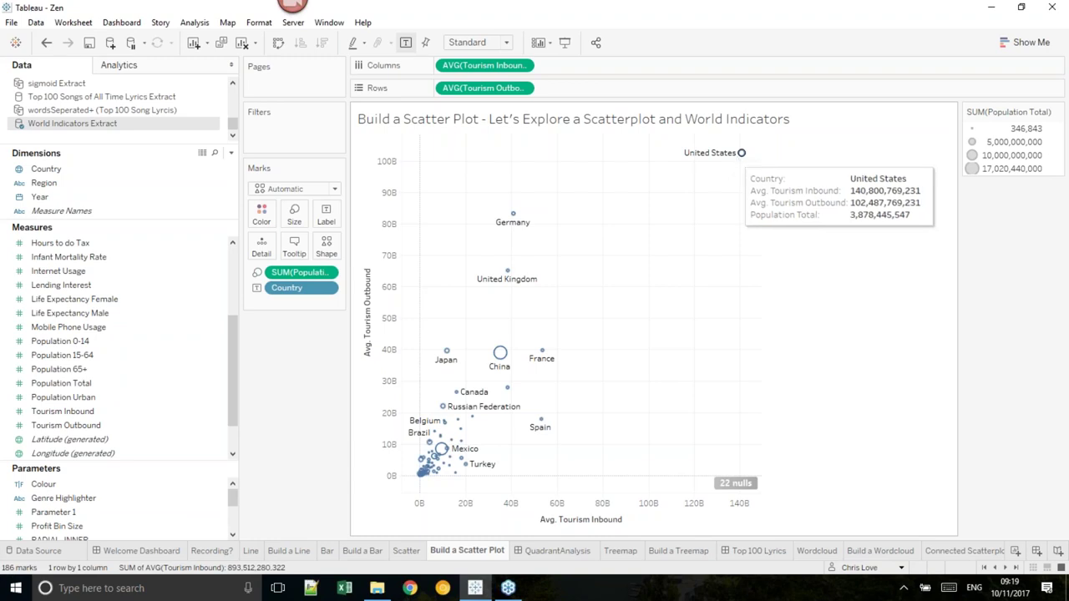
- Color the country marks by Region and undo the coloring
left_click(67, 189)
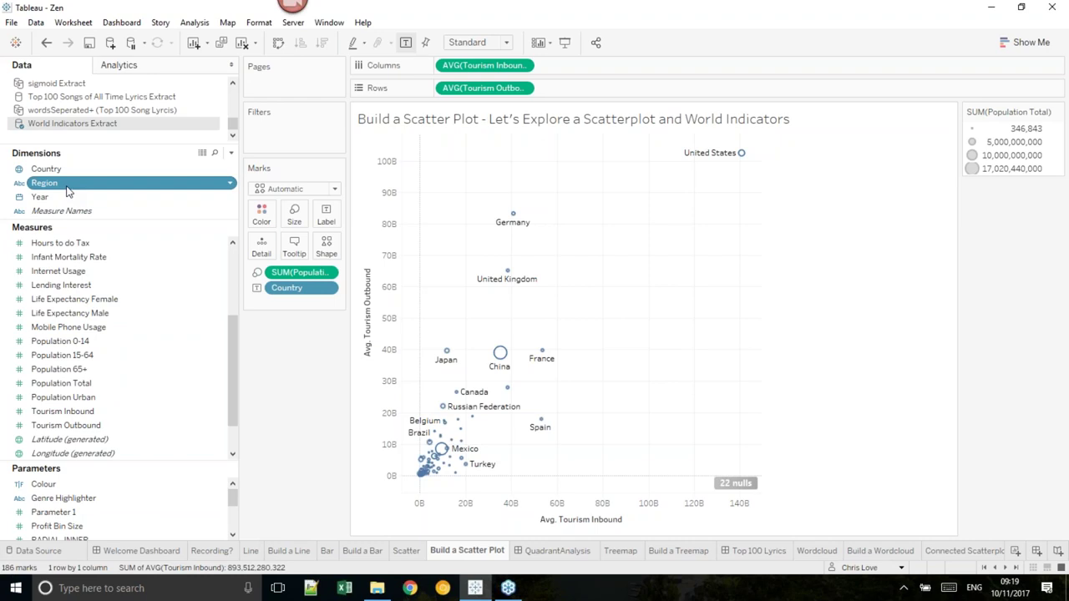
left_click_drag(69, 190, 265, 227)
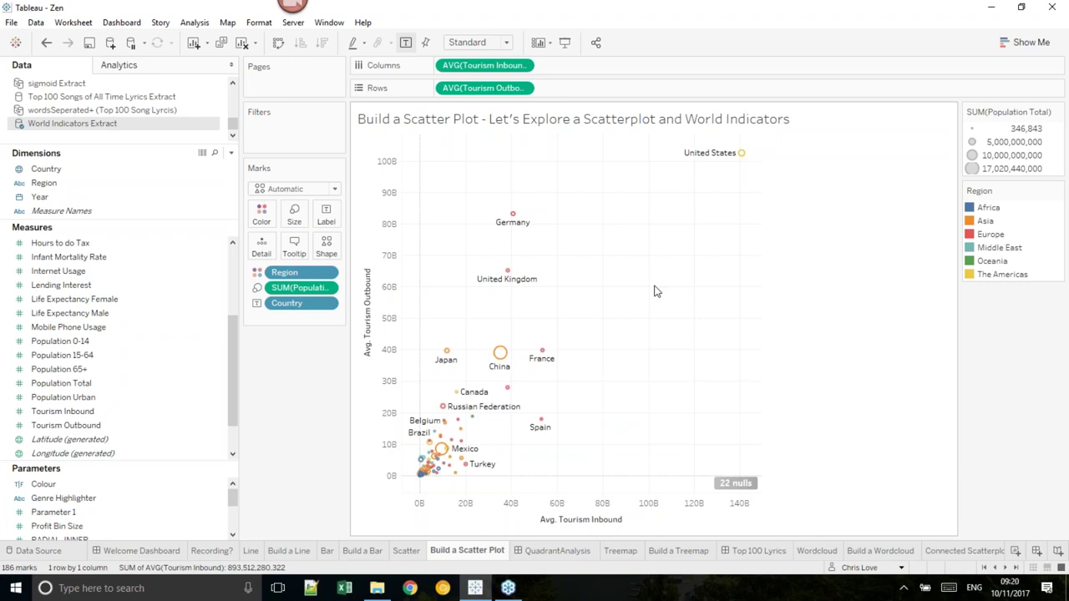
key("ctrl+z")
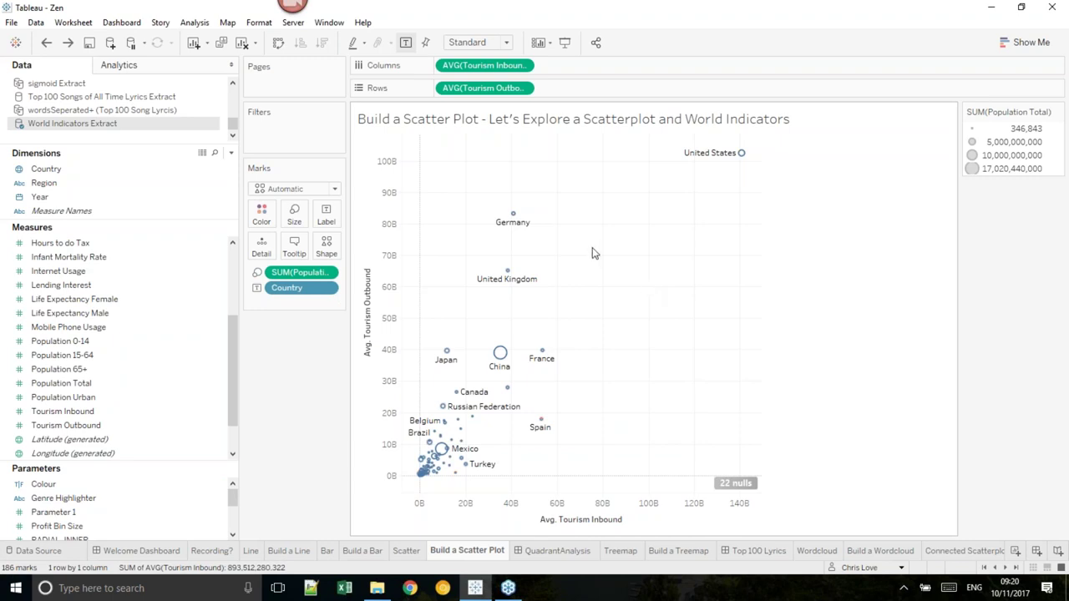
- Color the country marks by Year to split each country into yearly marks
left_click(76, 198)
left_click_drag(76, 198, 267, 217)
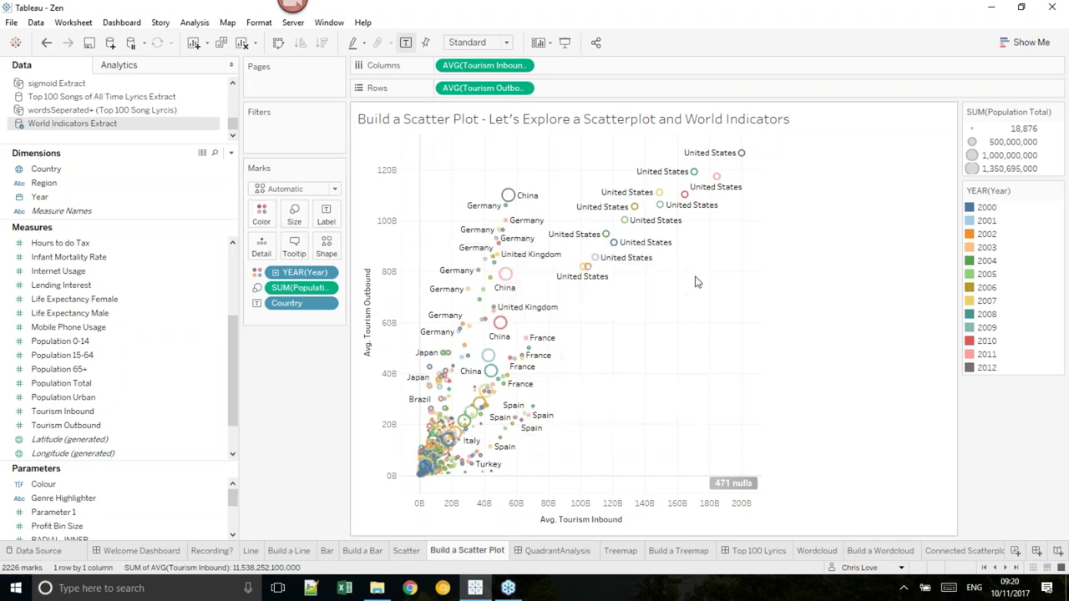
mouse_move(750, 164)
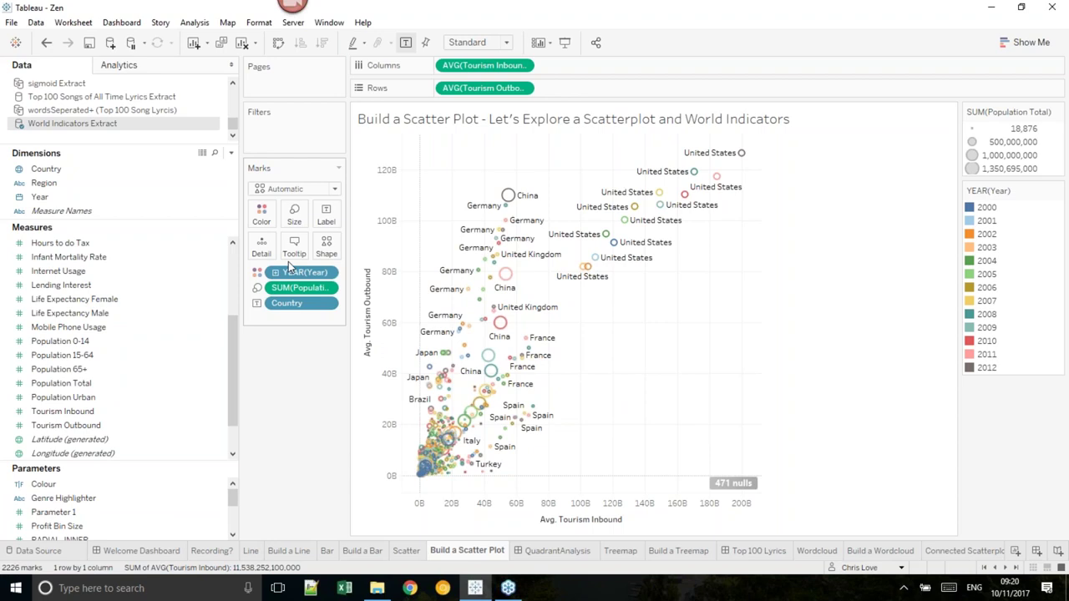
left_click(194, 23)
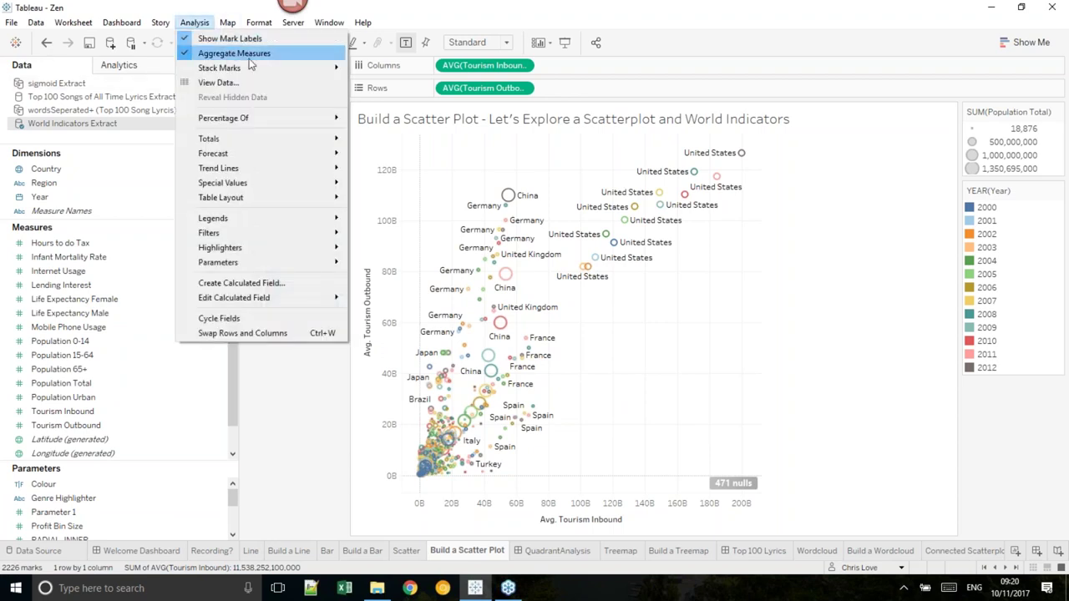
mouse_move(255, 70)
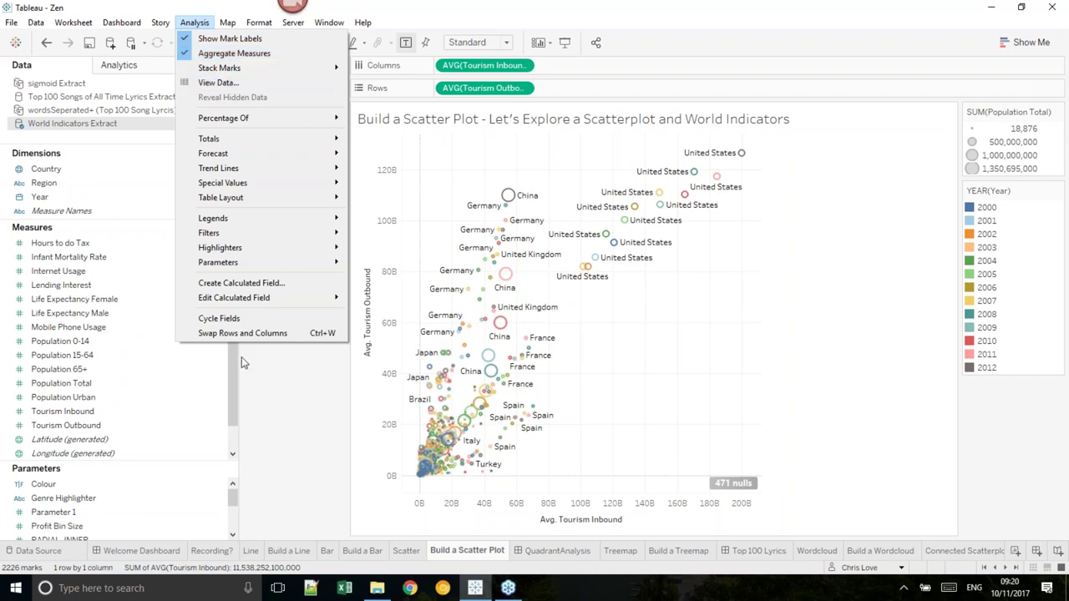
left_click(259, 398)
- Remove Country, Year and Population Total from the scatter plot's marks
left_click_drag(287, 302, 338, 377)
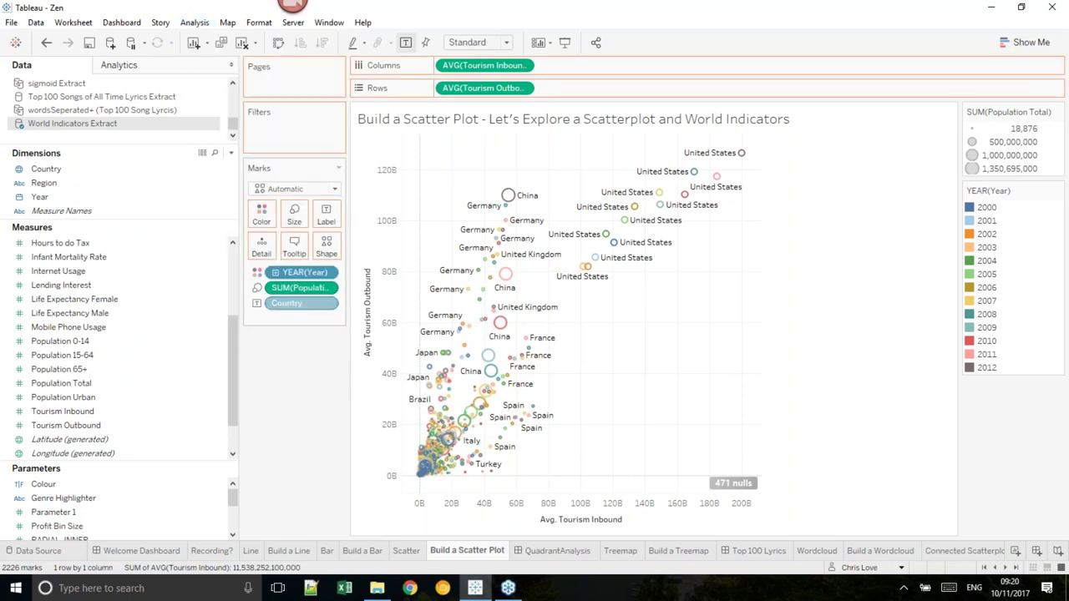
left_click_drag(295, 303, 303, 358)
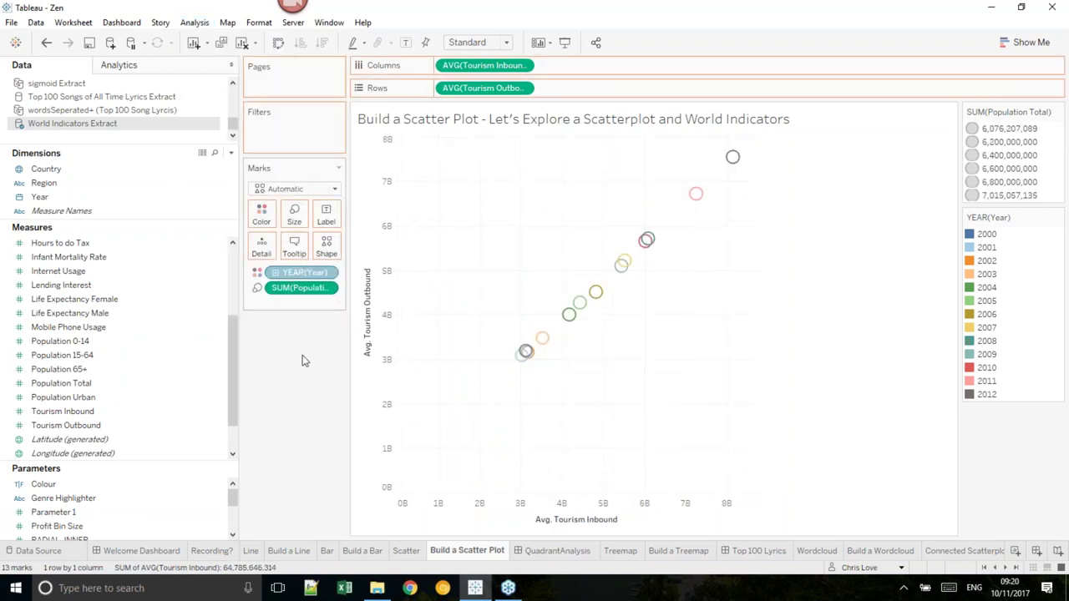
left_click_drag(301, 272, 395, 316)
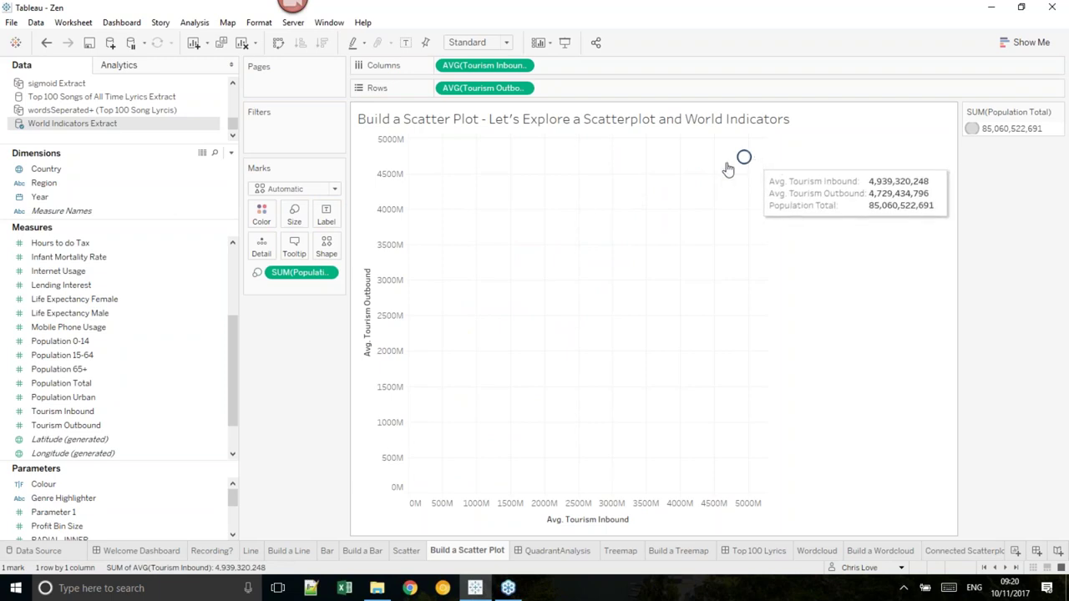
left_click_drag(292, 275, 442, 358)
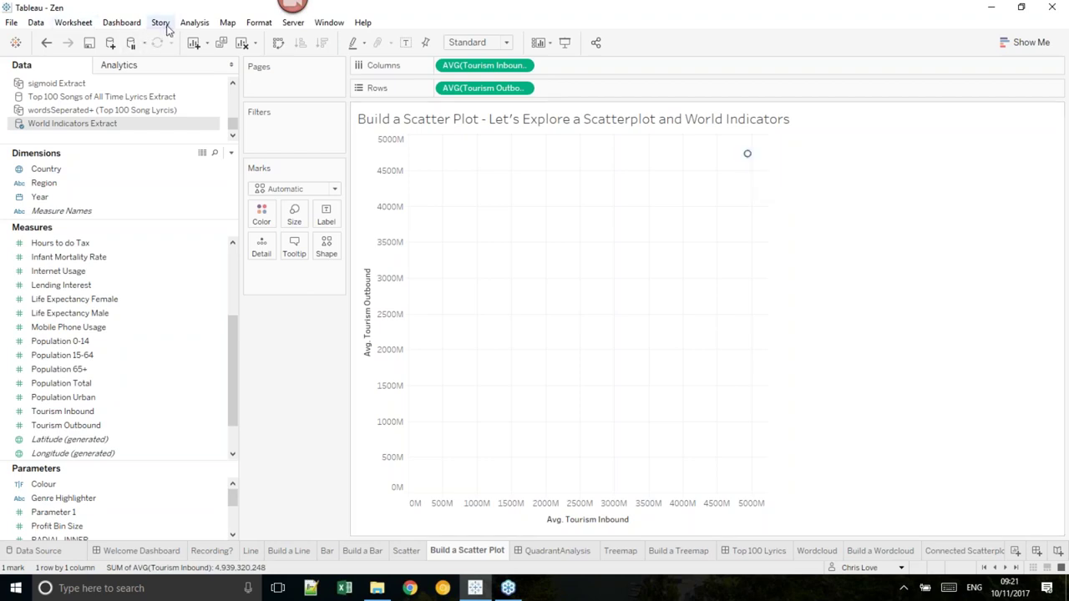
- Turn off Aggregate Measures for the scatter plot, and undo both that change and the removal of Population Total
left_click(199, 23)
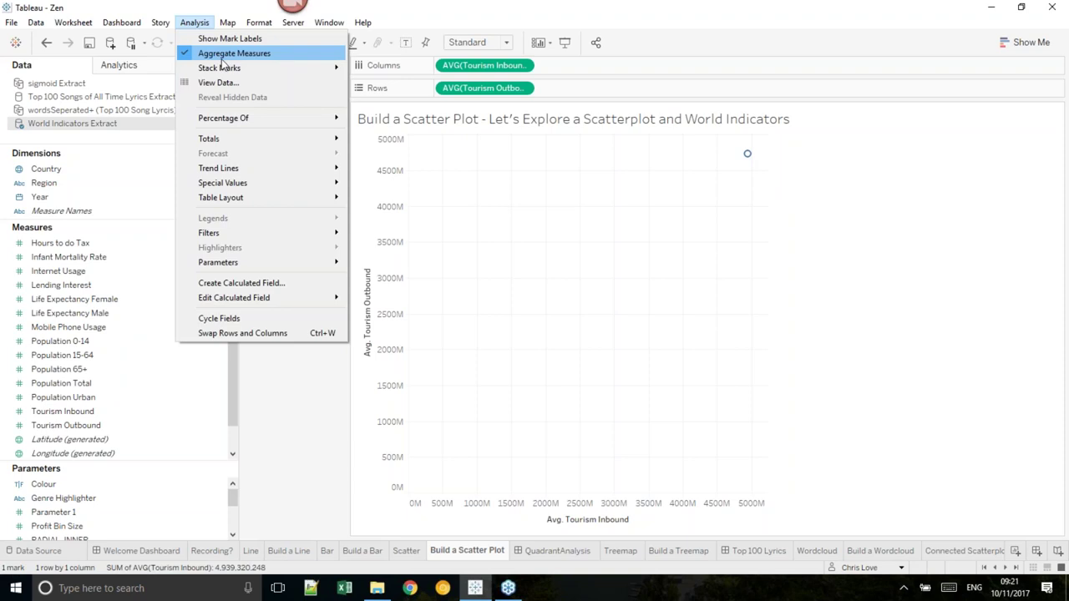
left_click(220, 55)
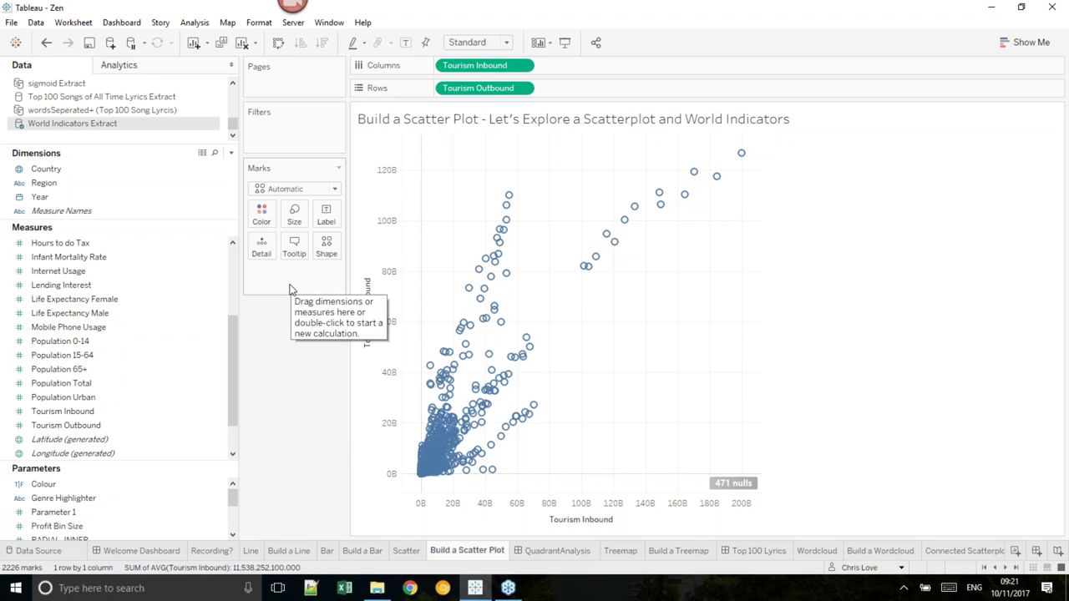
key("ctrl+z")
key("ctrl+z")
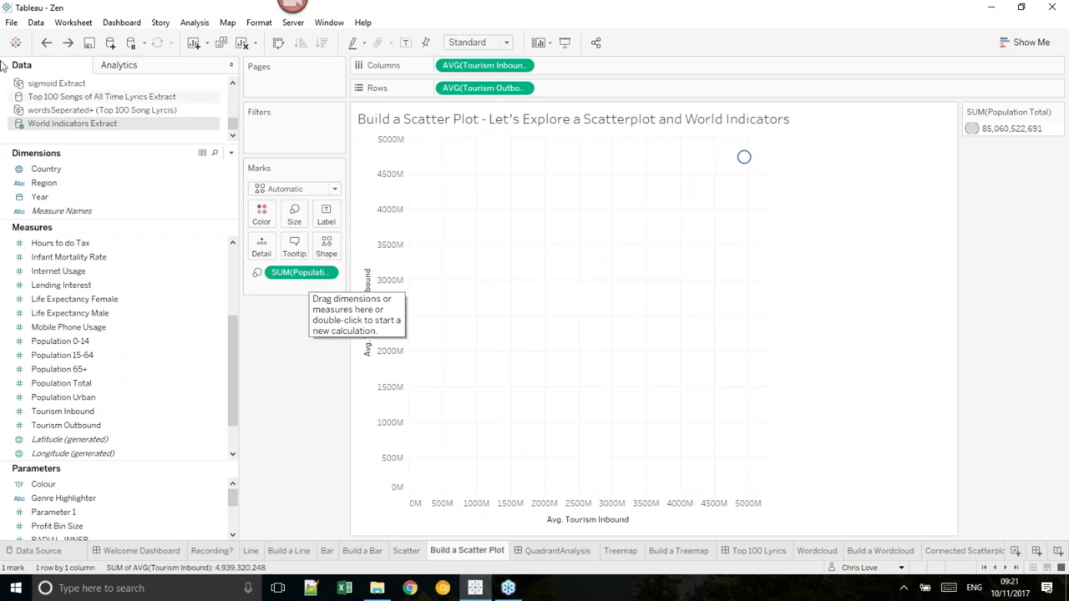
left_click(51, 183)
left_click(690, 186)
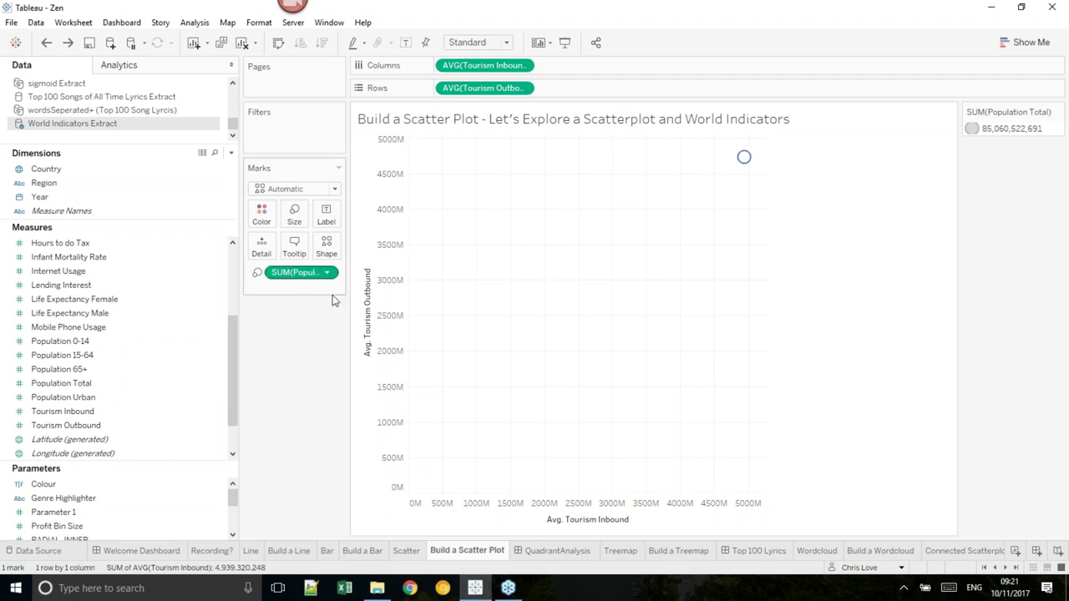
- Open the QuadrantAnalysis dashboard and examine the marks in the Improvers and Leaders quadrants
left_click(558, 552)
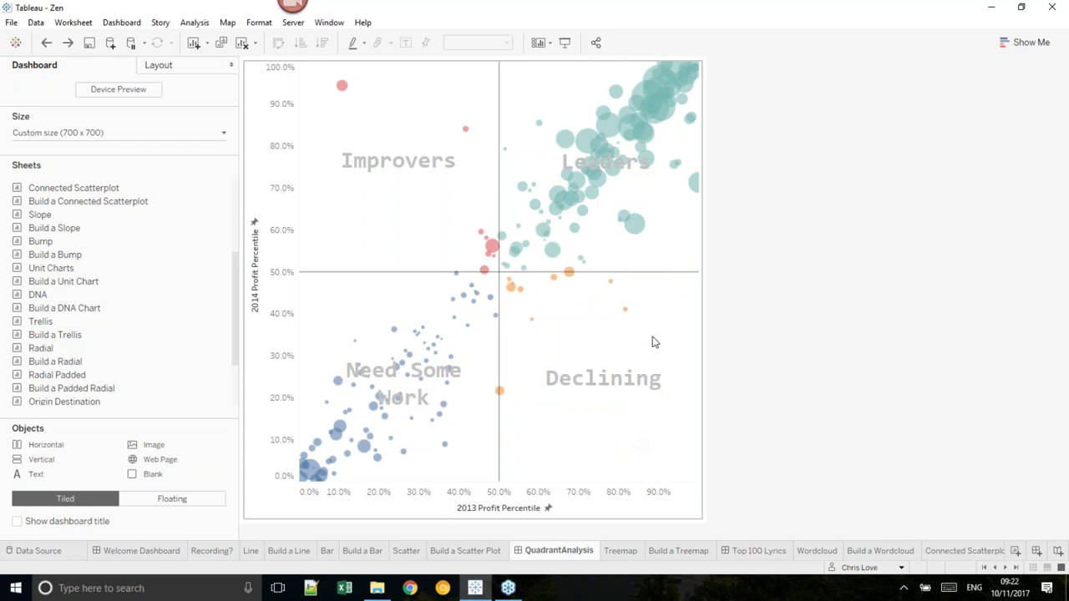
mouse_move(643, 241)
mouse_move(342, 85)
mouse_move(614, 142)
mouse_move(694, 186)
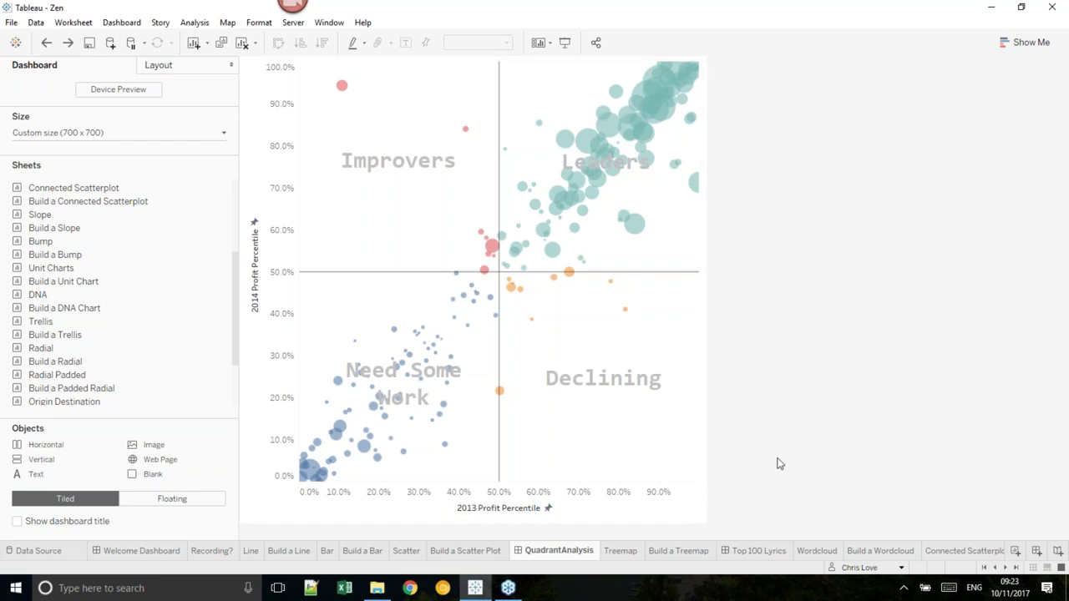
- Open the Treemap sheet
left_click(622, 551)
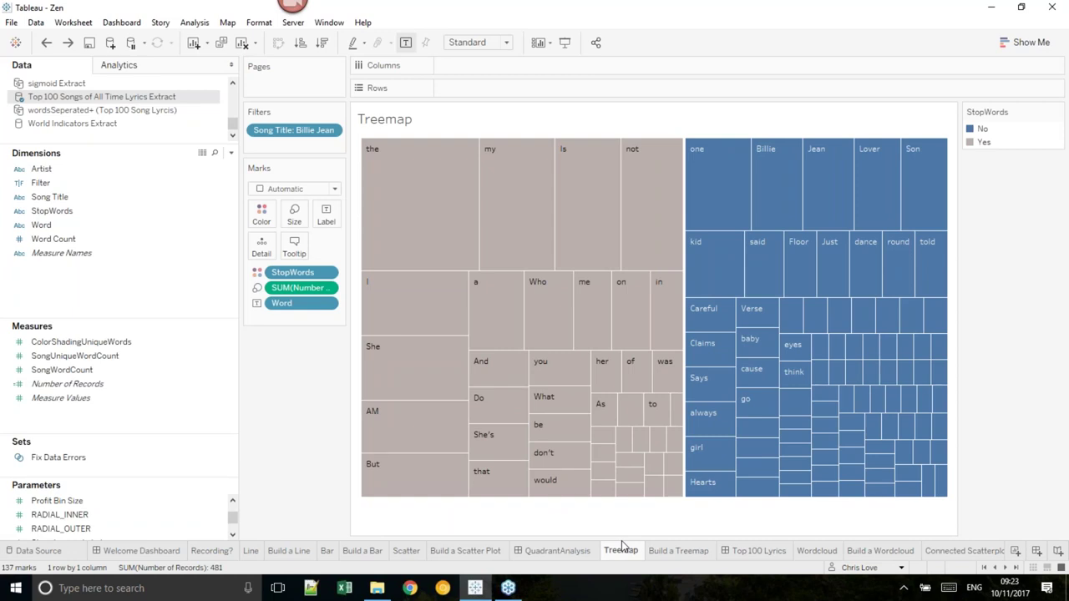
- Open the Build a Treemap sheet and filter Song Title to Bridge Over Troubled Water
left_click(682, 552)
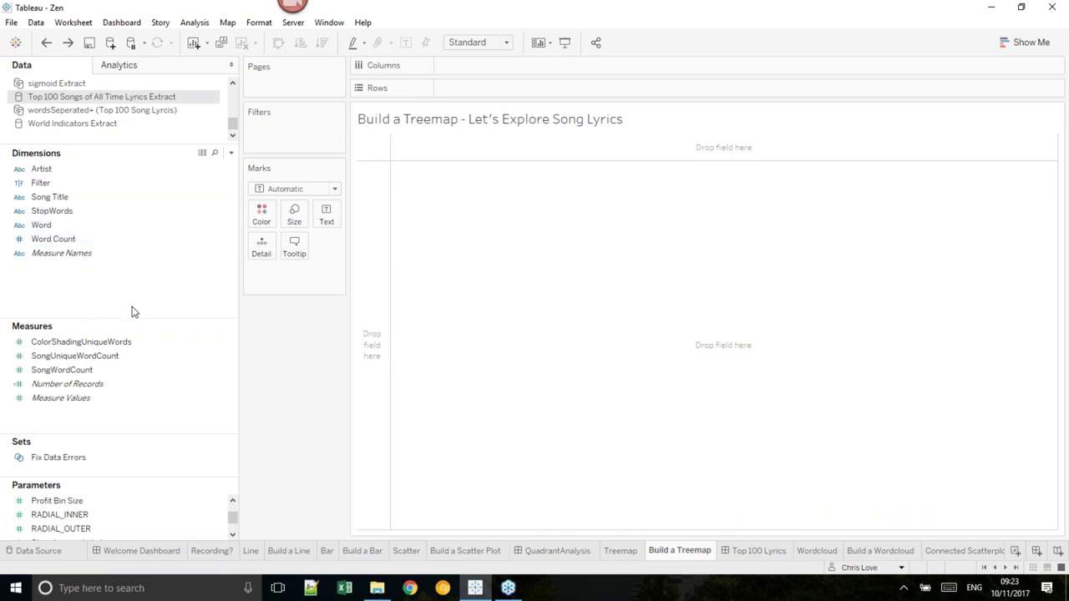
left_click(41, 228)
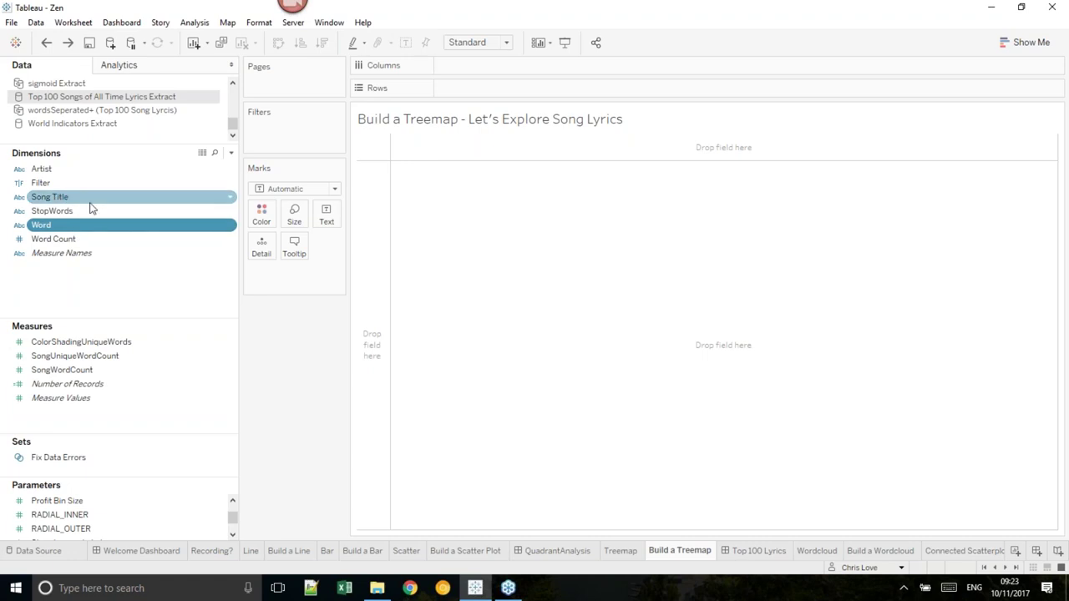
left_click_drag(79, 201, 293, 132)
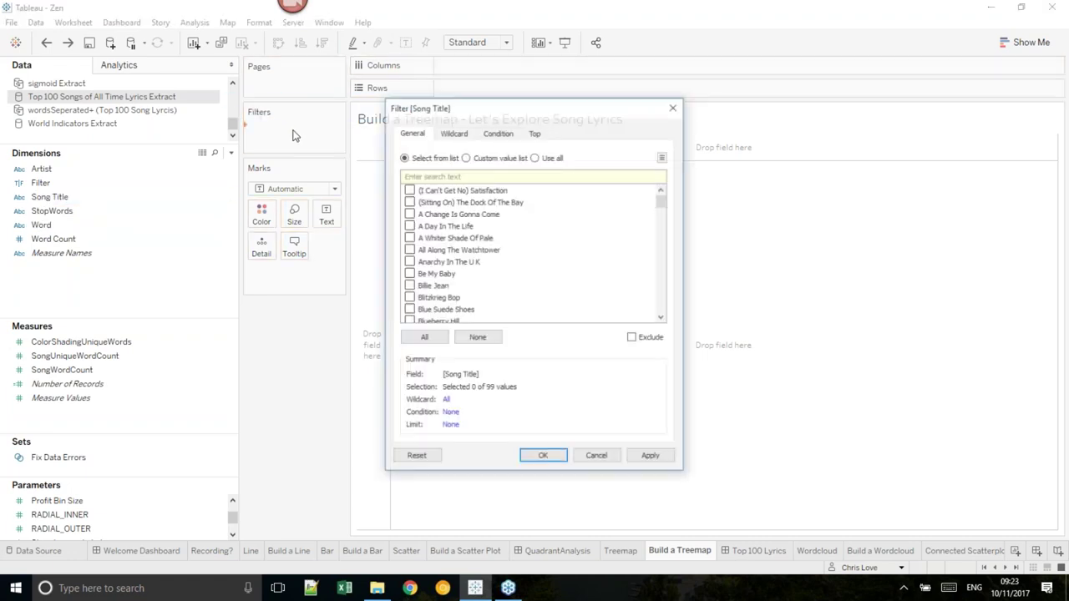
scroll(560, 256, "down", 2)
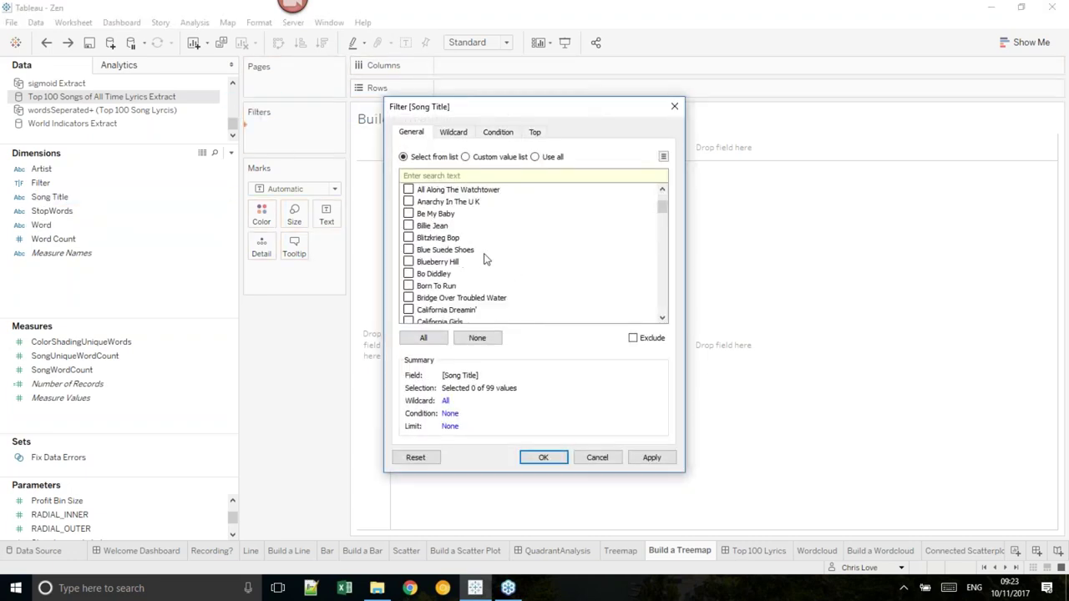
scroll(501, 263, "down", 1)
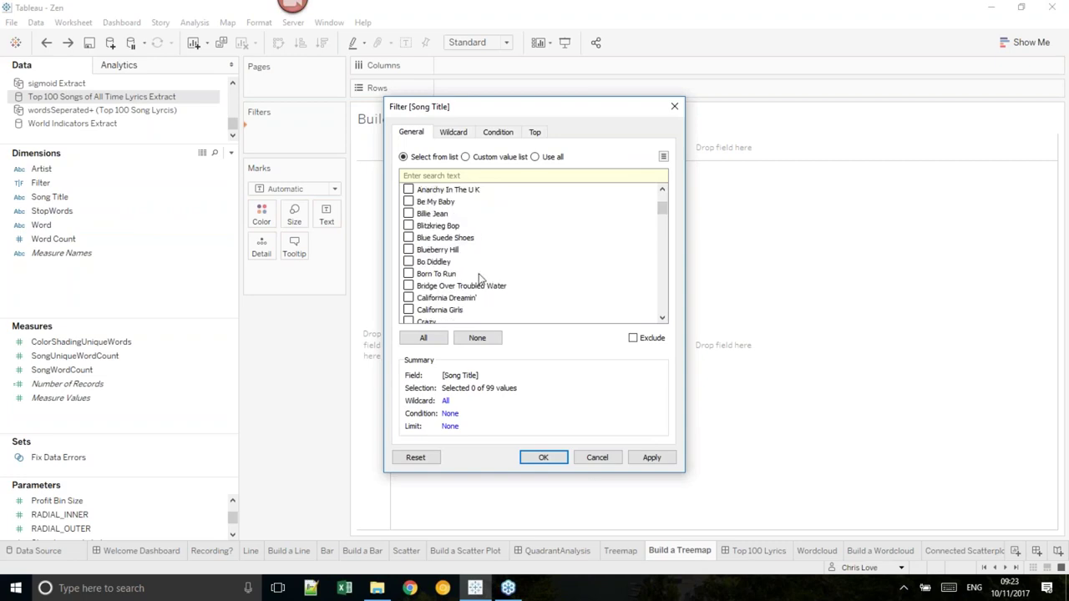
left_click(409, 286)
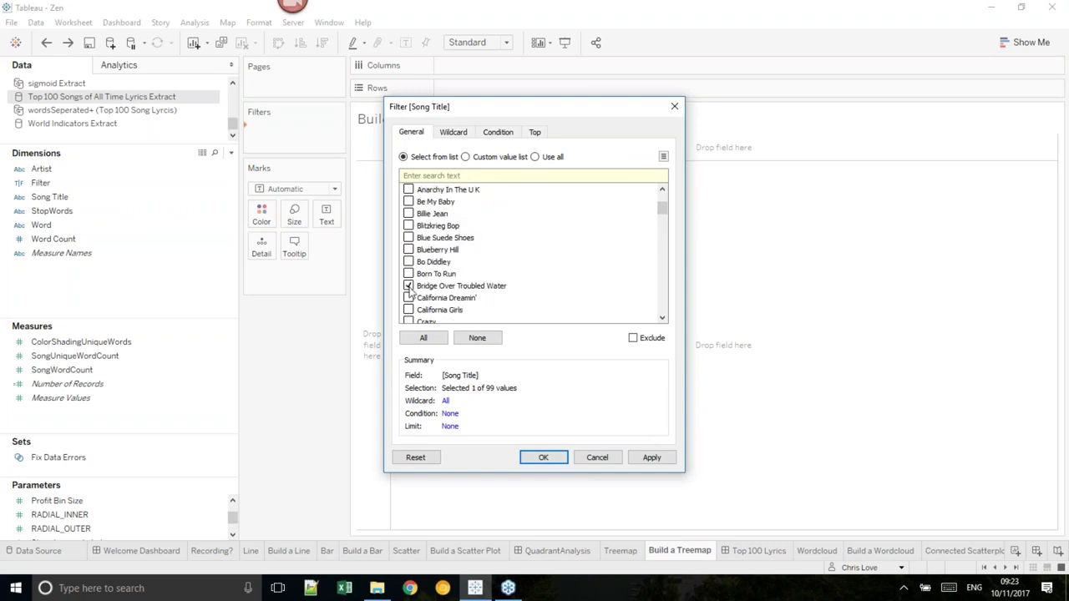
left_click(543, 458)
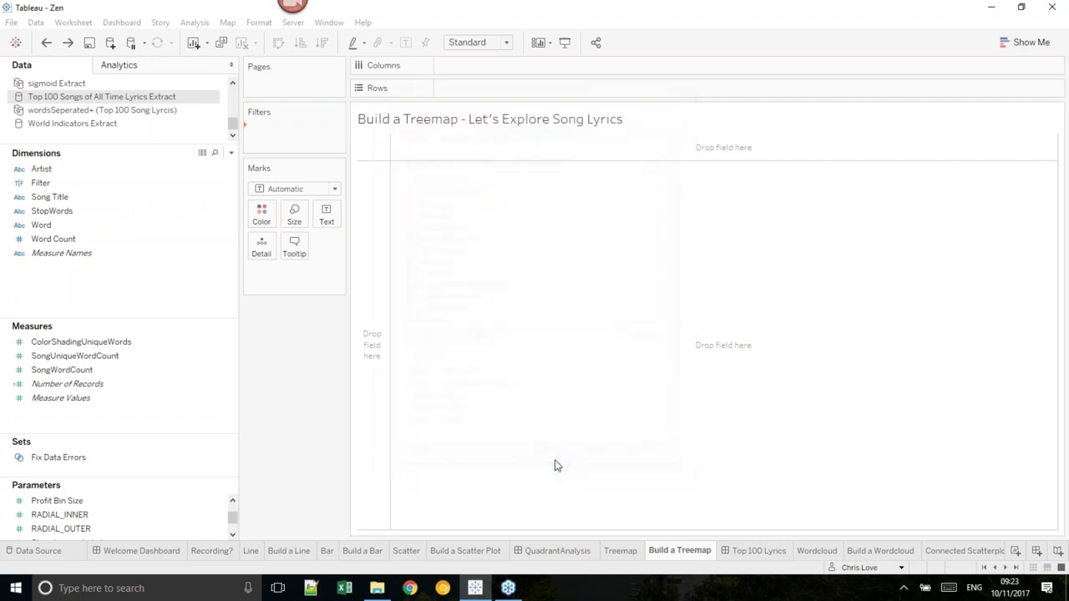
- Build a treemap with one mark per Word, sized by Number of Records and labelled with the Word field
left_click(48, 231)
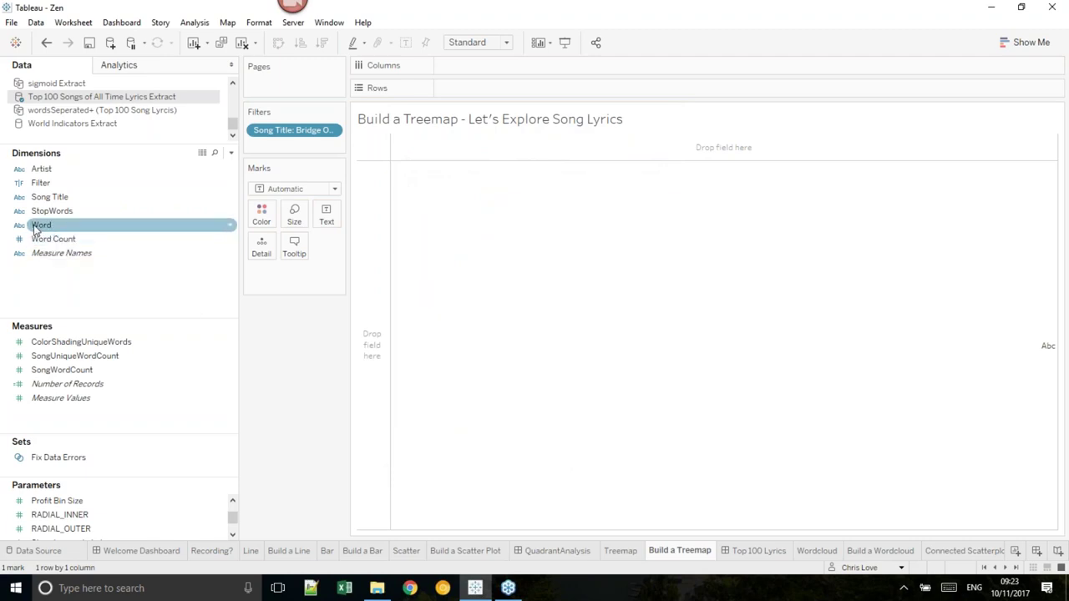
left_click_drag(36, 231, 266, 273)
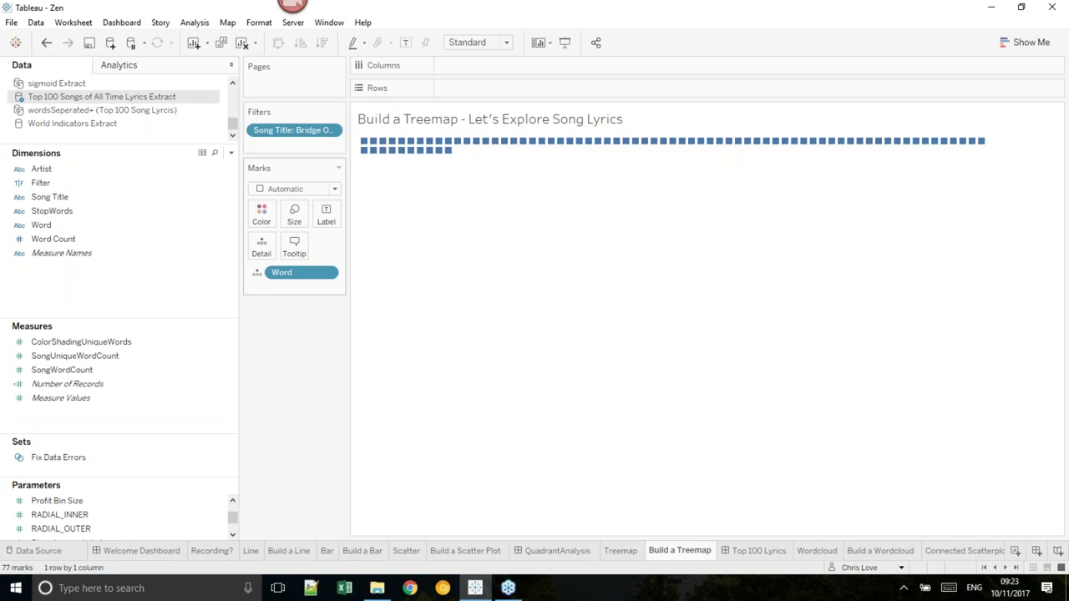
mouse_move(450, 159)
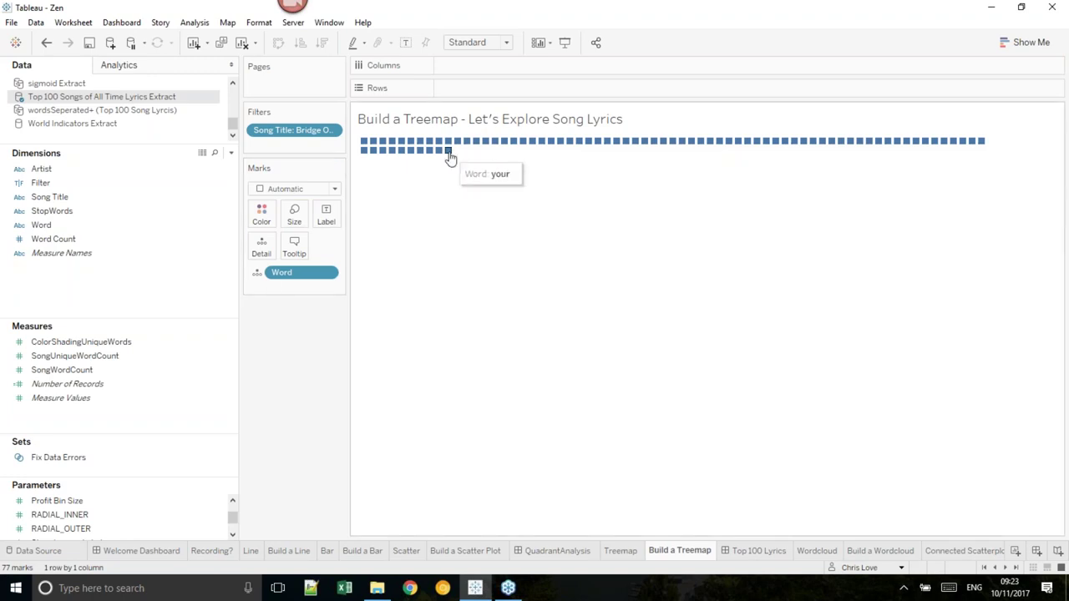
mouse_move(373, 155)
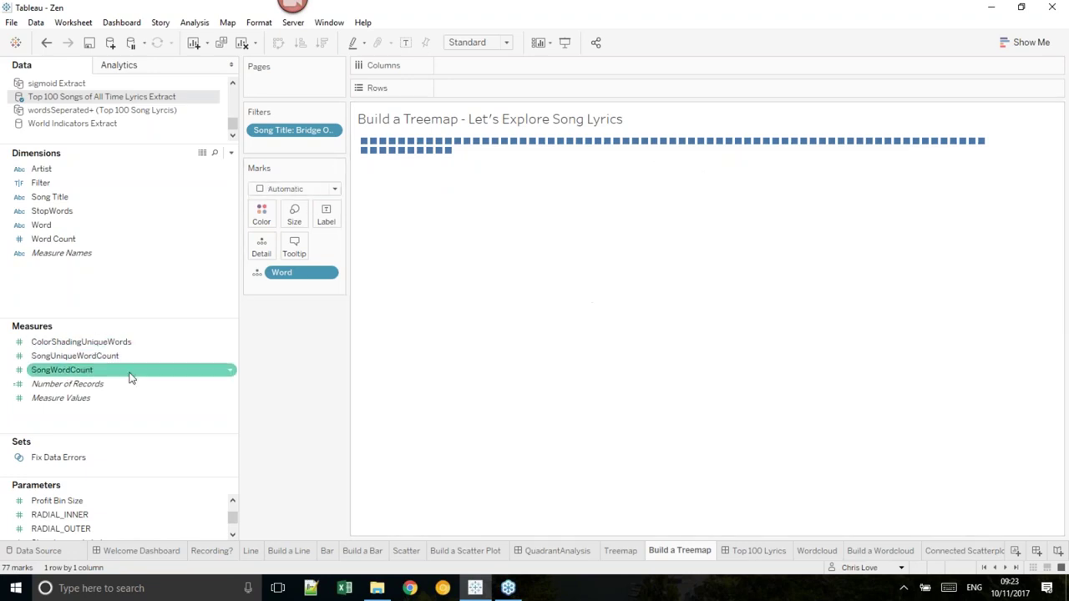
left_click_drag(109, 391, 292, 221)
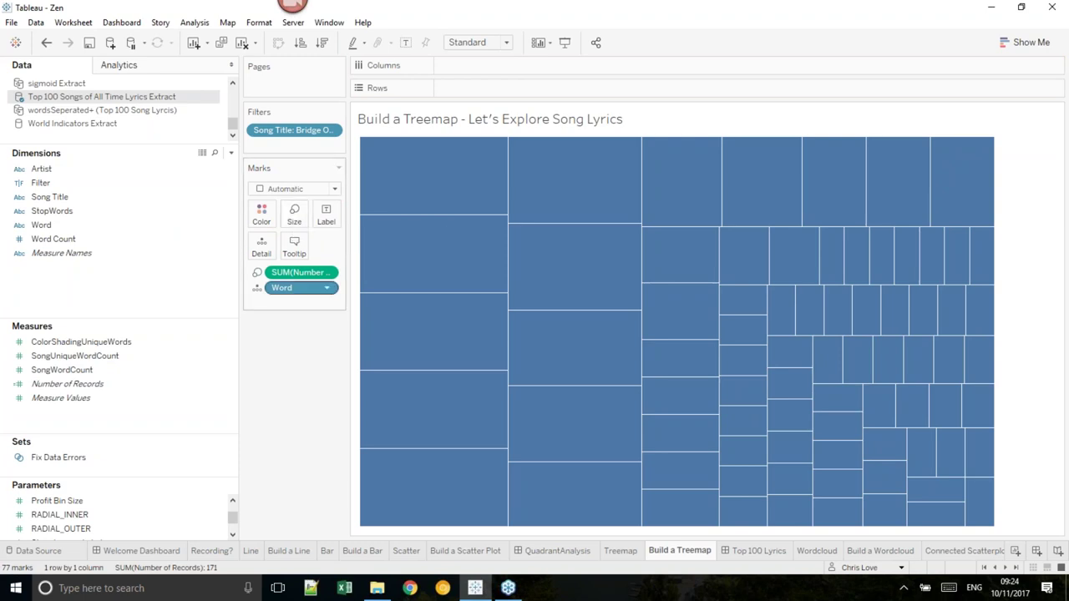
left_click_drag(296, 287, 330, 219)
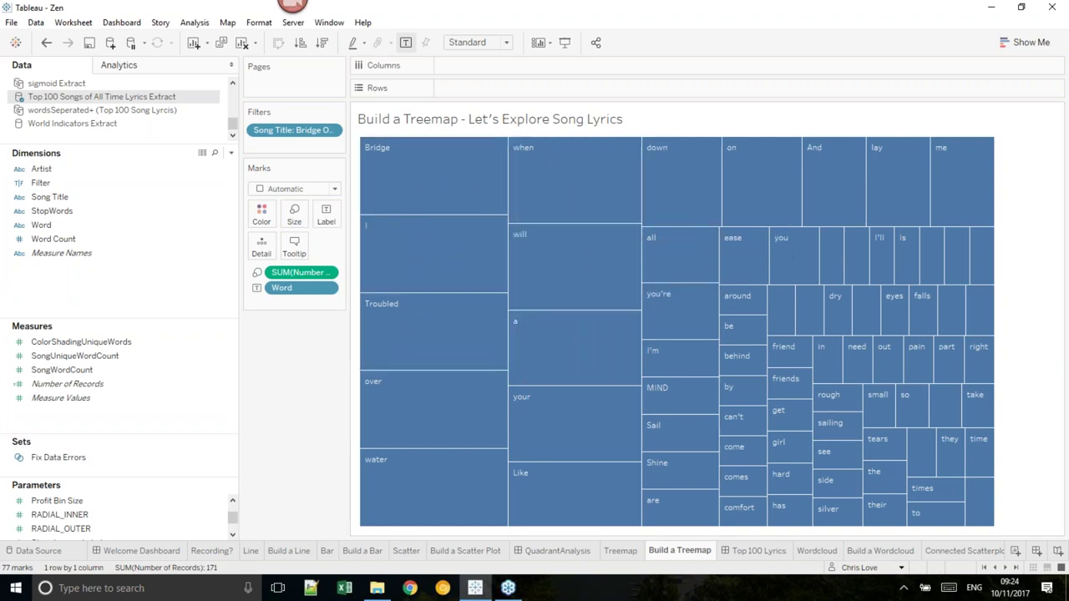
- Colour the treemap by StopWords and inspect the words in the Yes and No groups
left_click(55, 216)
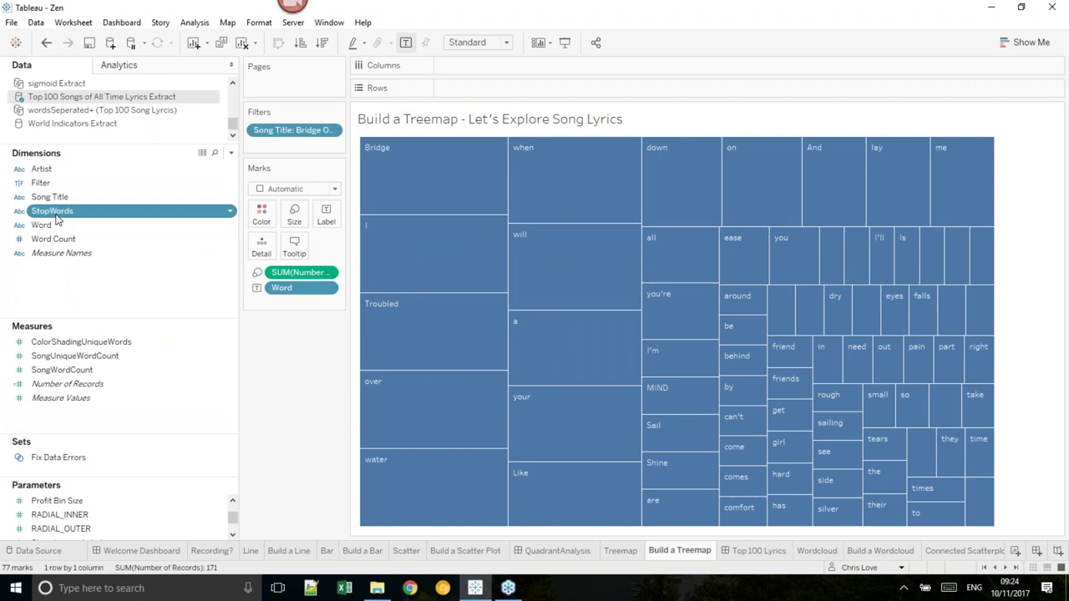
left_click_drag(55, 219, 261, 214)
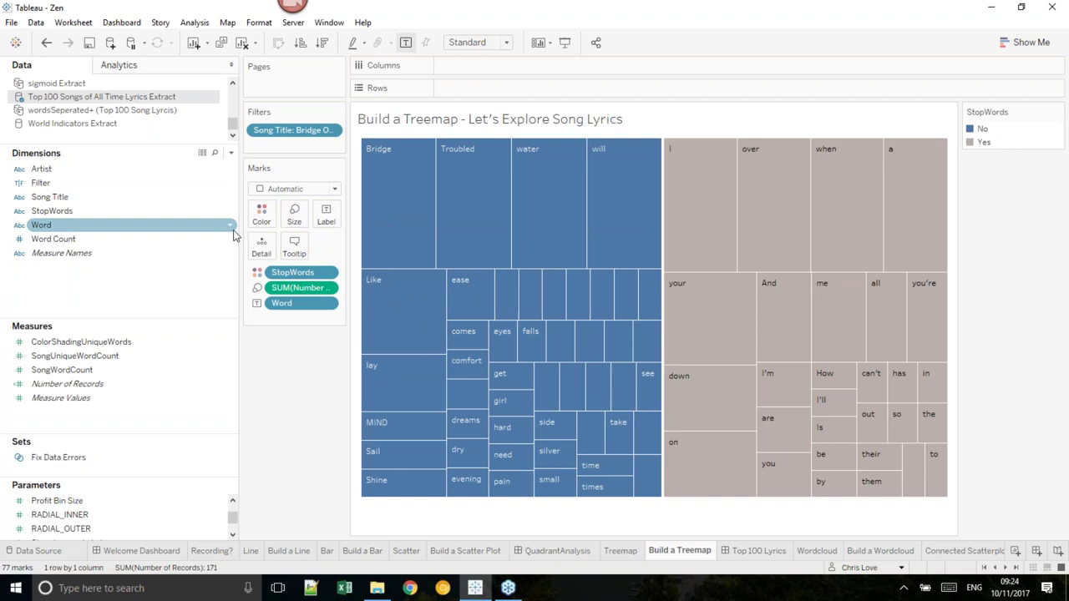
mouse_move(845, 222)
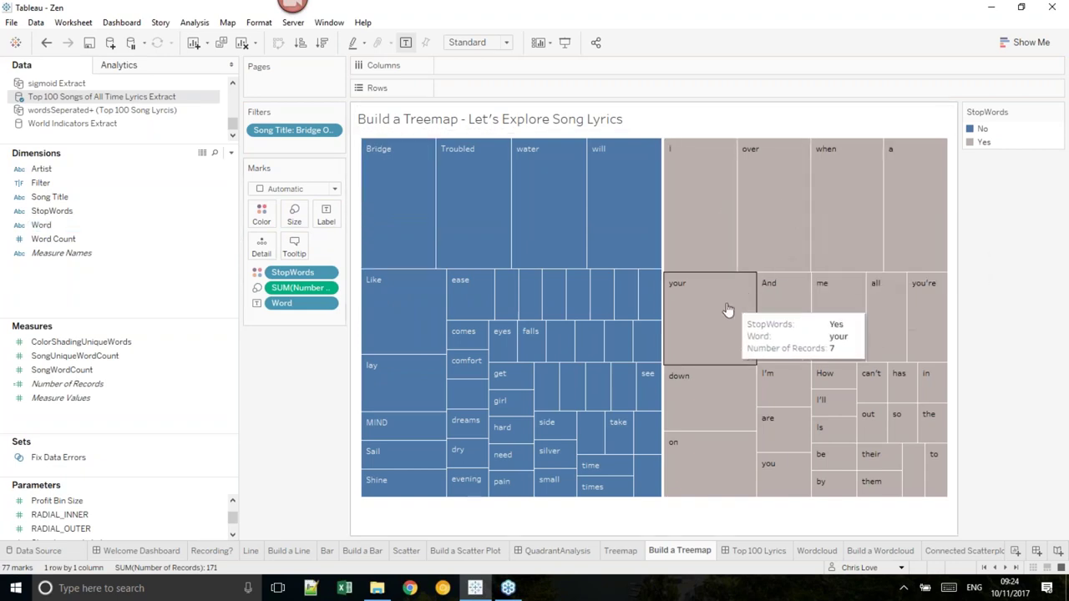
mouse_move(386, 219)
mouse_move(439, 349)
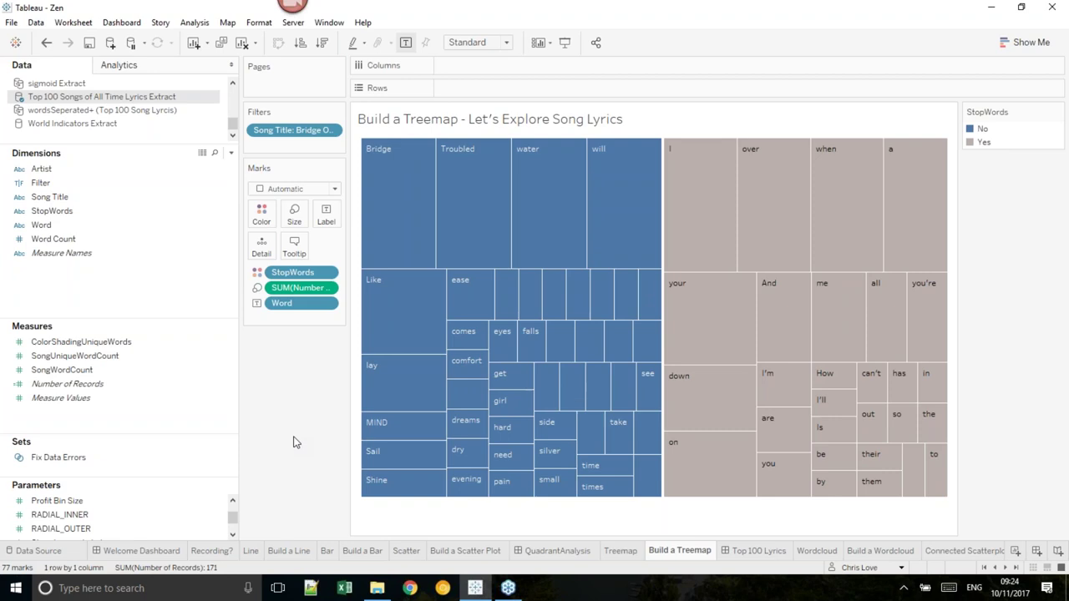
mouse_move(470, 483)
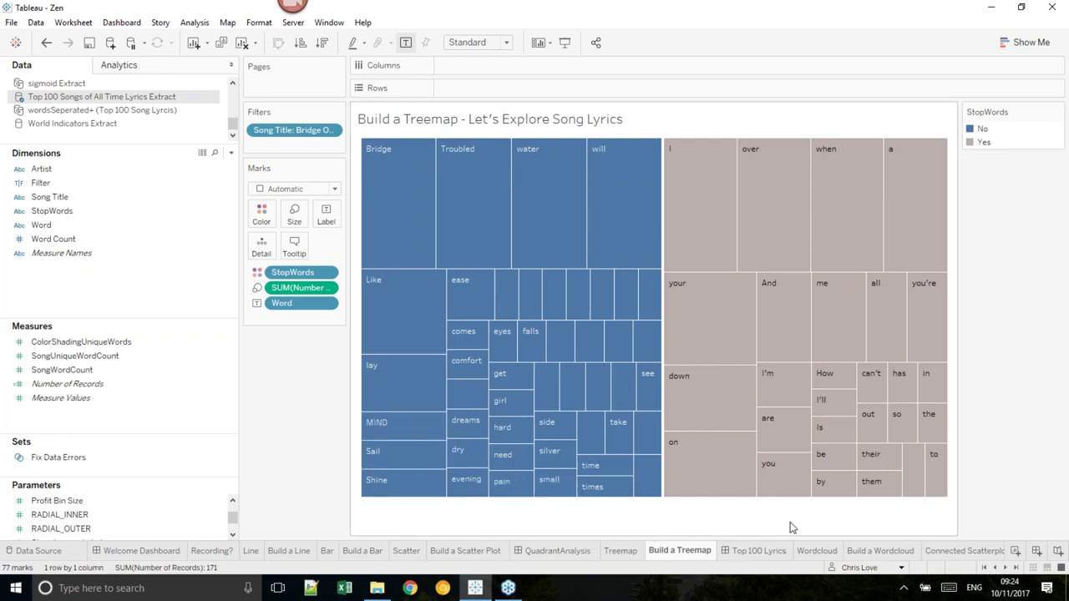
- Open the Top 100 Lyrics dashboard and highlight a song across all the word blocks by selecting one of its marks
mouse_move(827, 554)
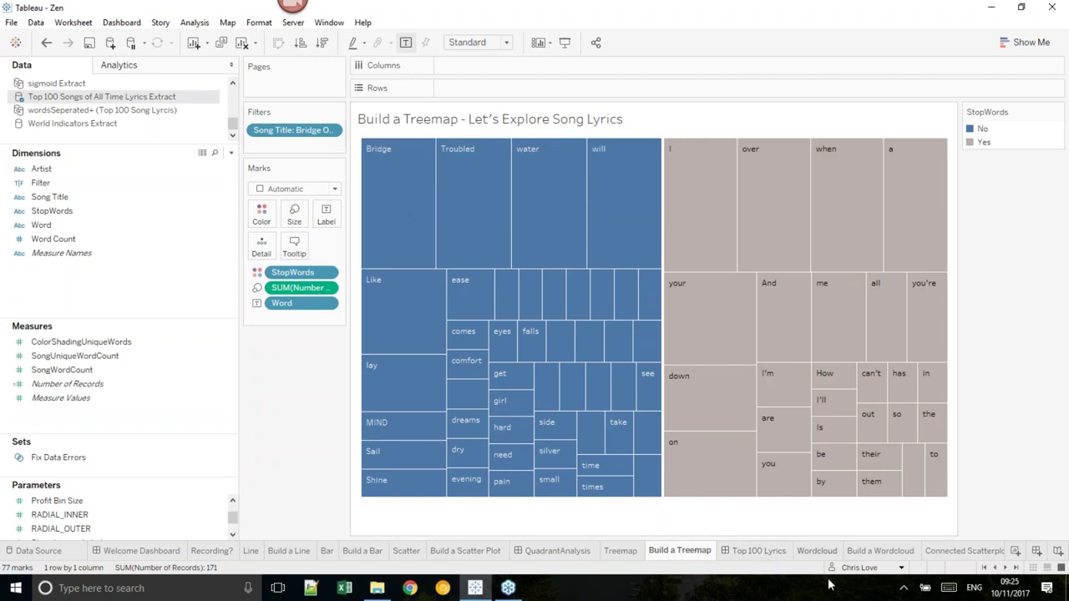
left_click(751, 551)
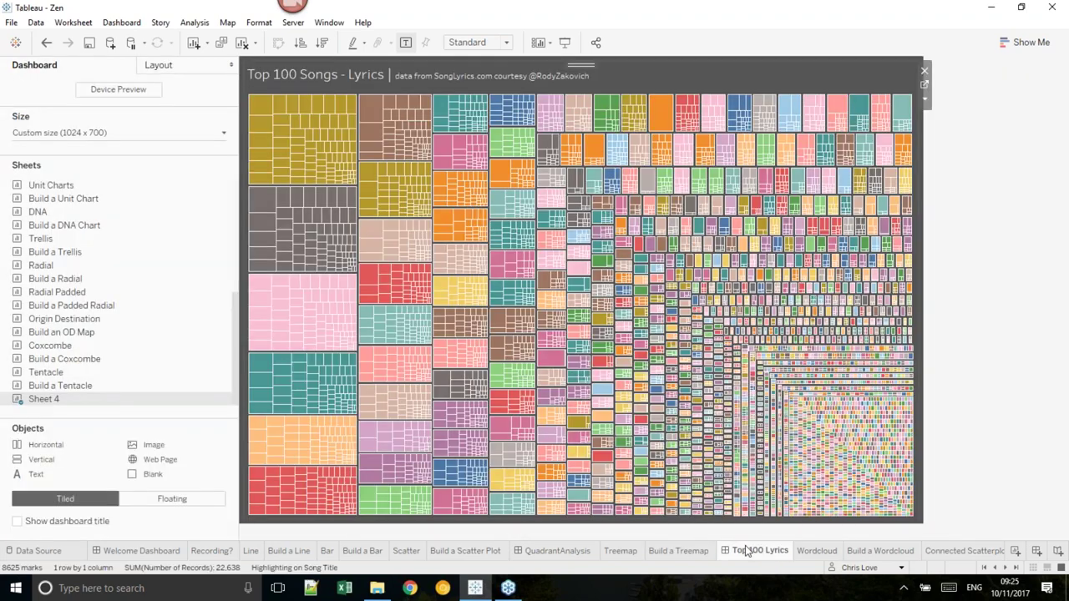
mouse_move(749, 553)
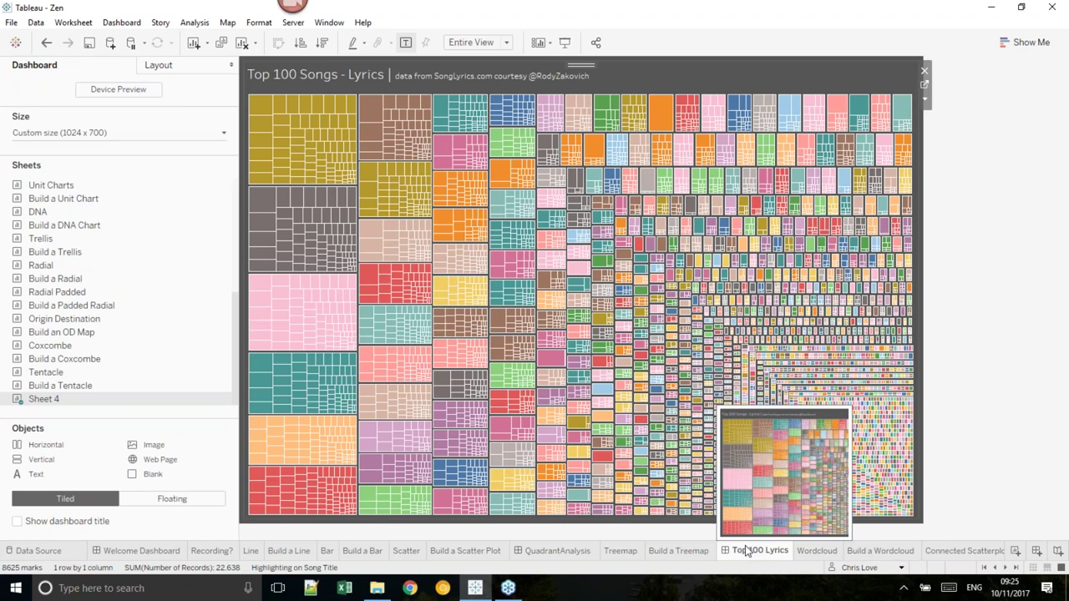
left_click(281, 131)
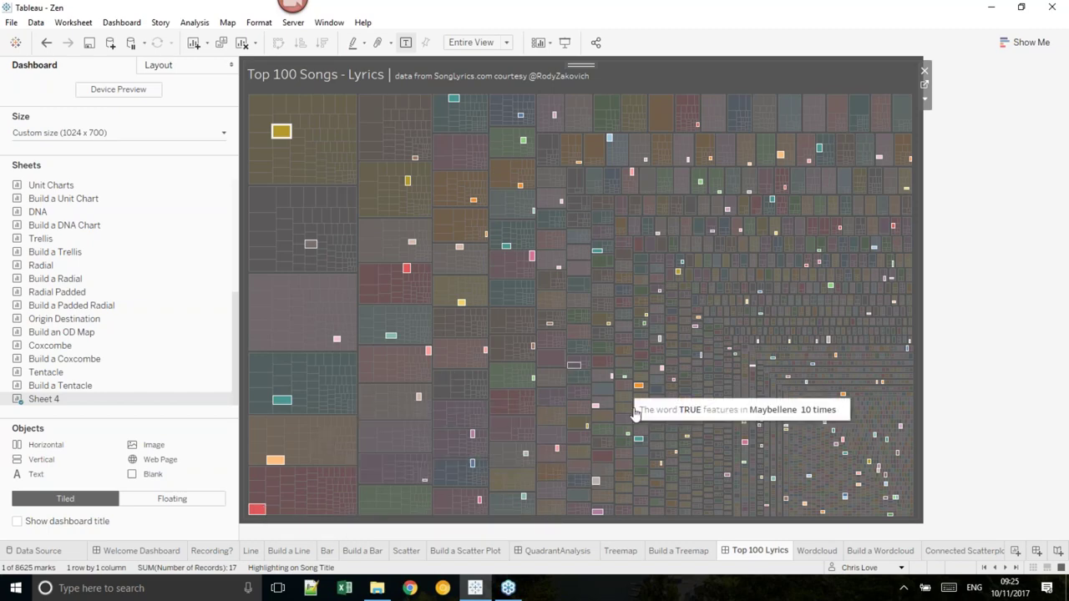
- View the finished Wordcloud sheet, and clear the existing chart from the Build a Wordcloud sheet
left_click(816, 552)
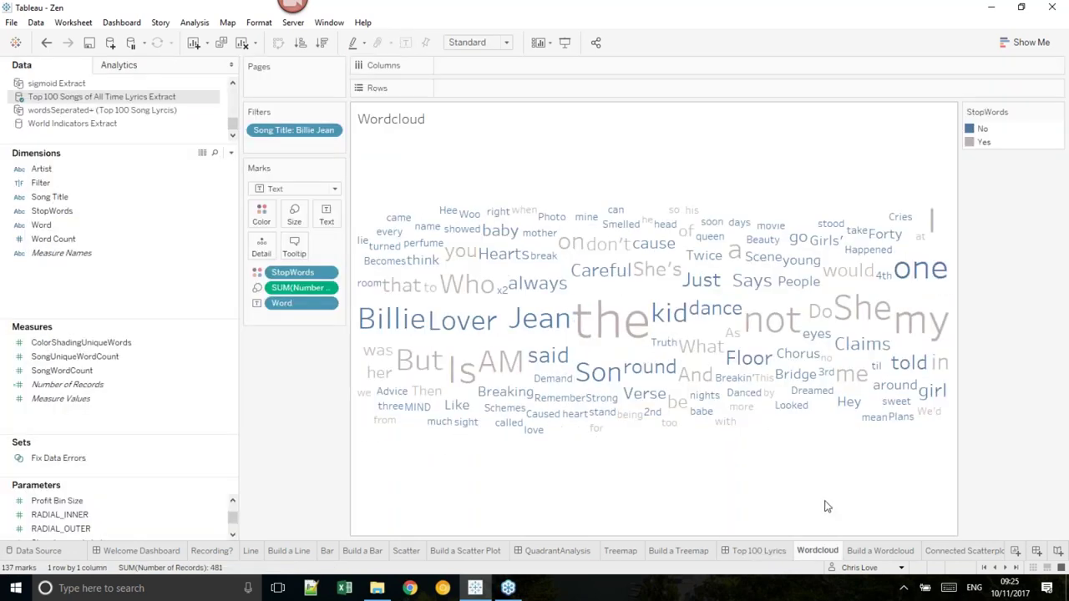
left_click(886, 551)
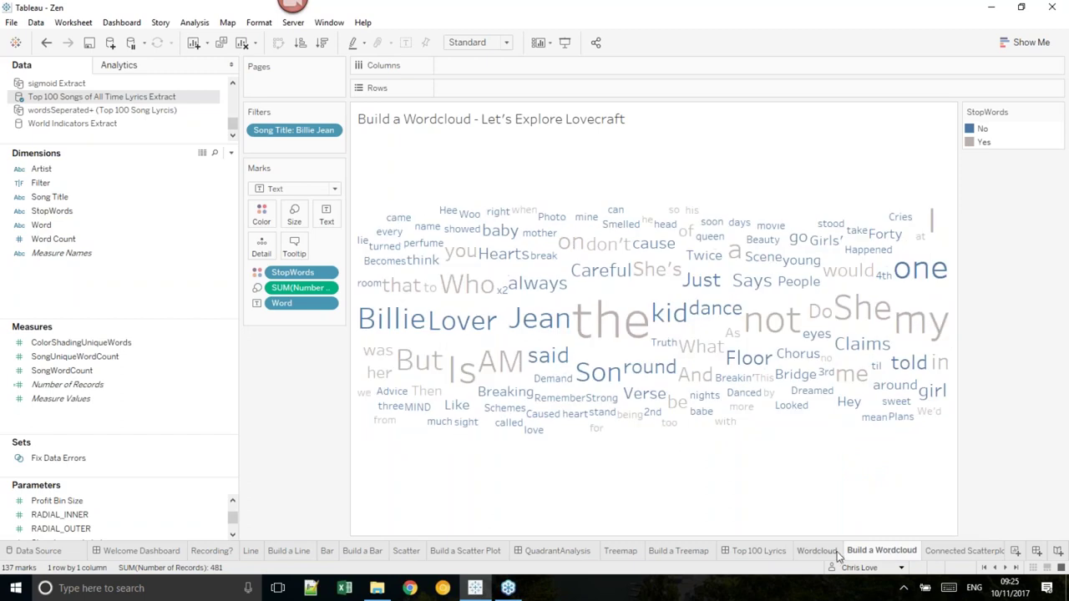
left_click(832, 555)
left_click(873, 553)
left_click(241, 42)
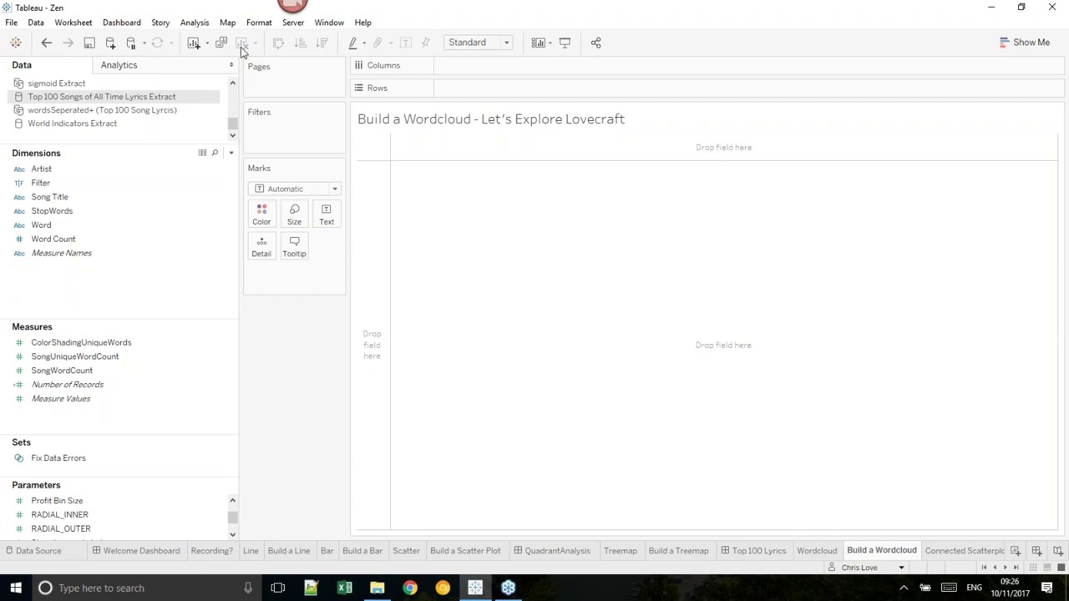
- Filter the Build a Wordcloud sheet's Song Title to Billie Jean
left_click(140, 217)
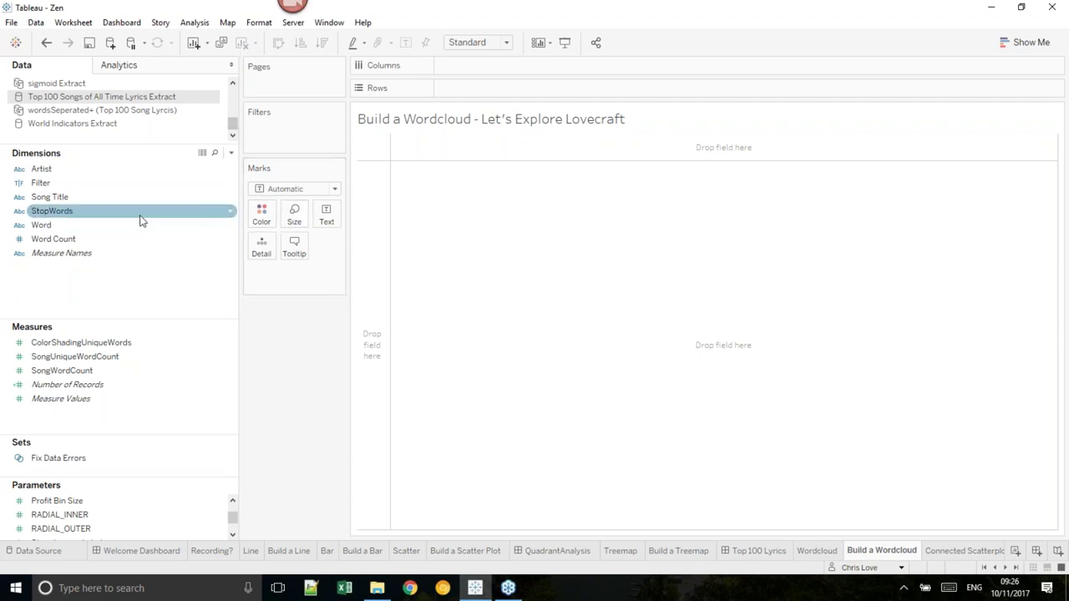
left_click(109, 201)
left_click(102, 214)
left_click(98, 200)
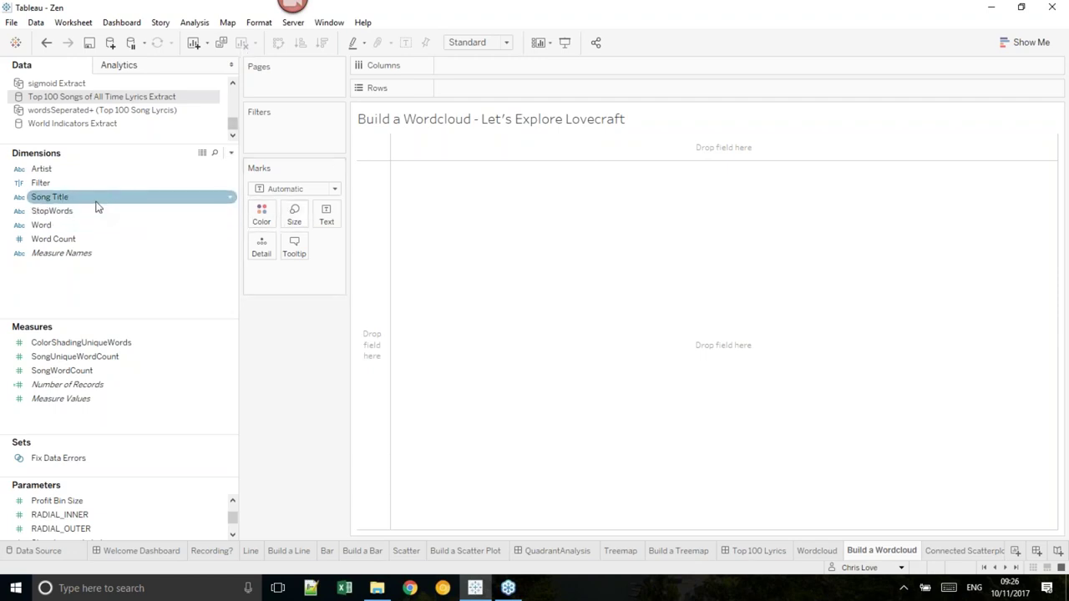
left_click_drag(96, 204, 293, 141)
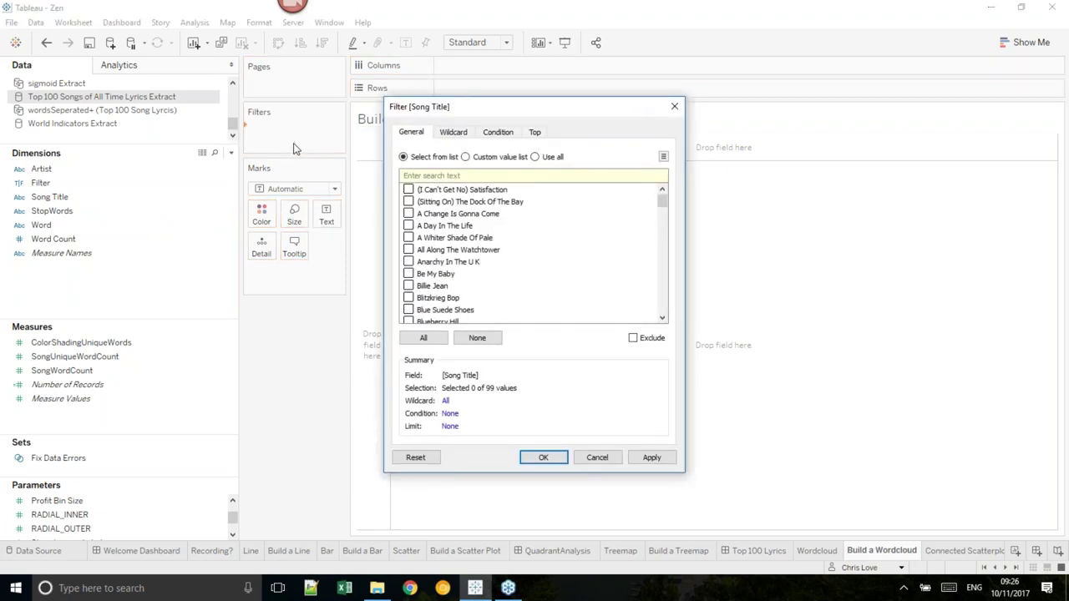
scroll(484, 268, "down", 1)
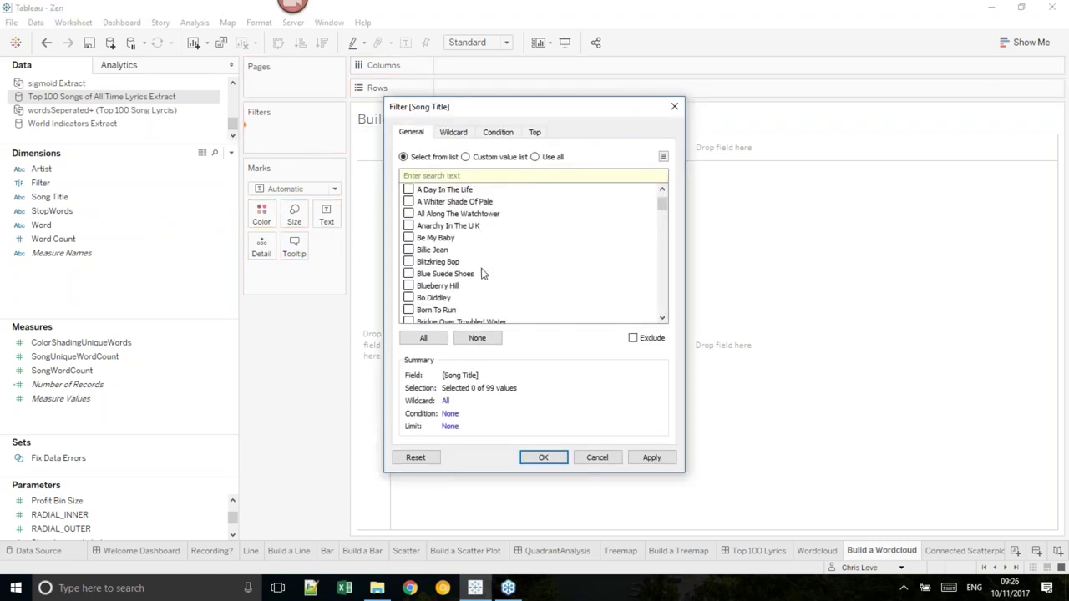
left_click(409, 250)
left_click(543, 457)
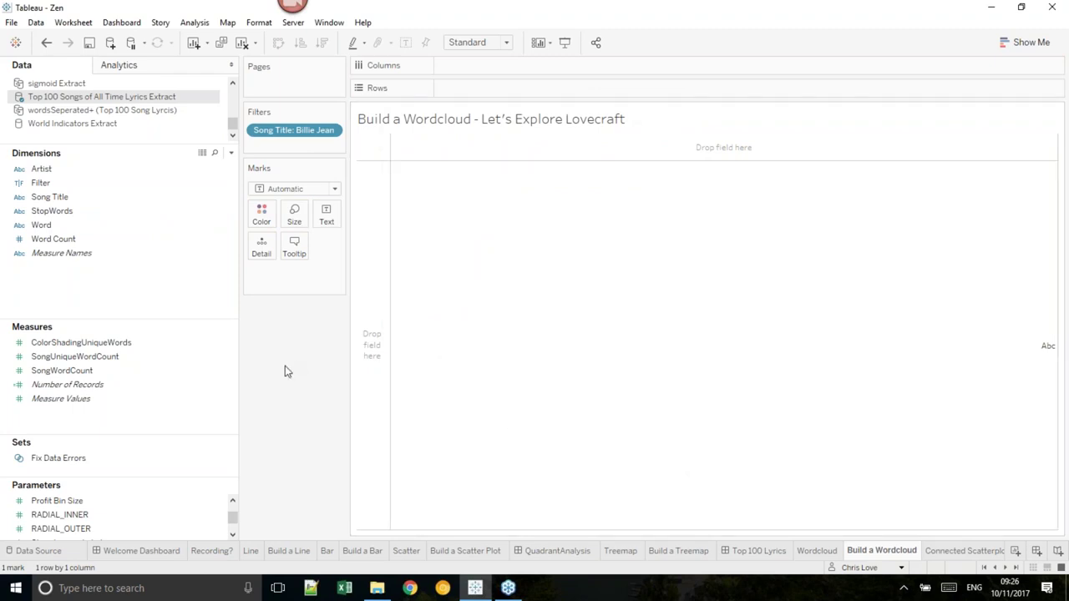
- Add Word as detail sized by Number of Records, and change the mark type to Circle
left_click(60, 227)
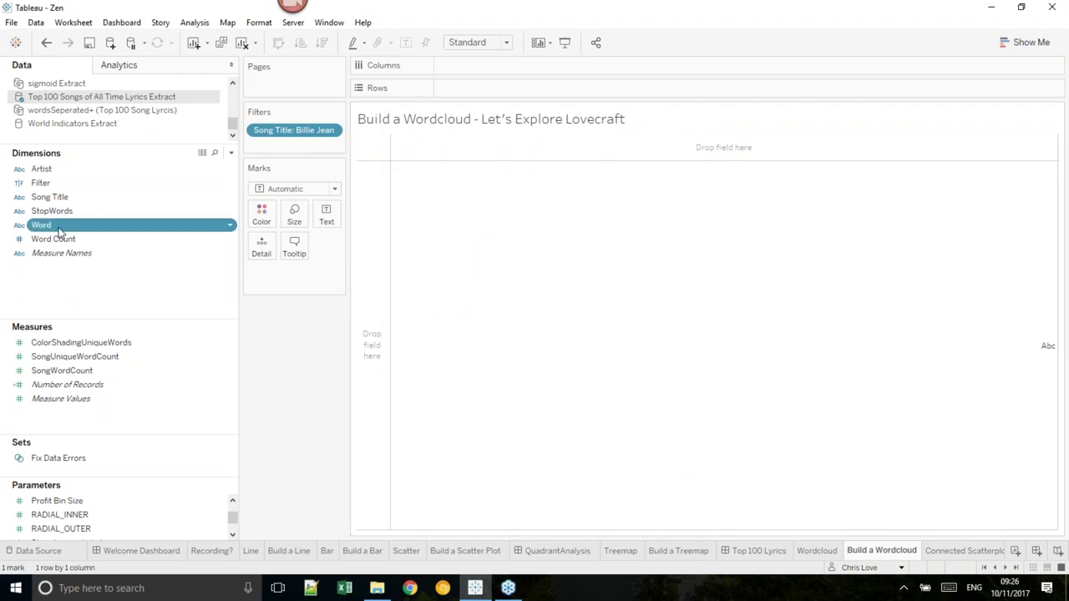
mouse_move(60, 229)
left_mouse_down()
mouse_move(320, 220)
mouse_move(312, 277)
left_mouse_up()
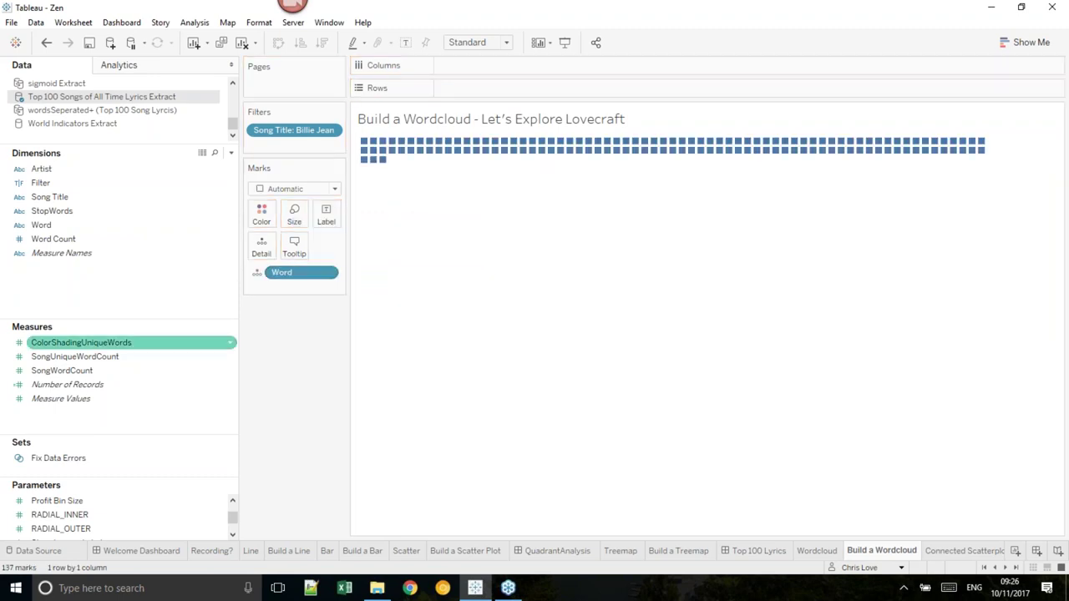
left_click_drag(97, 384, 292, 219)
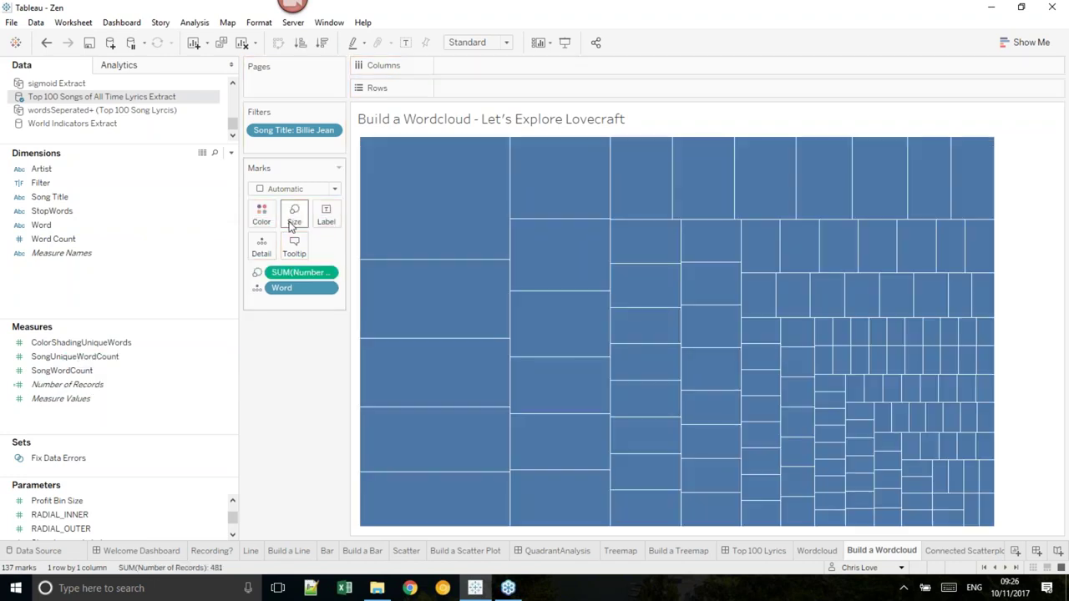
left_click(301, 190)
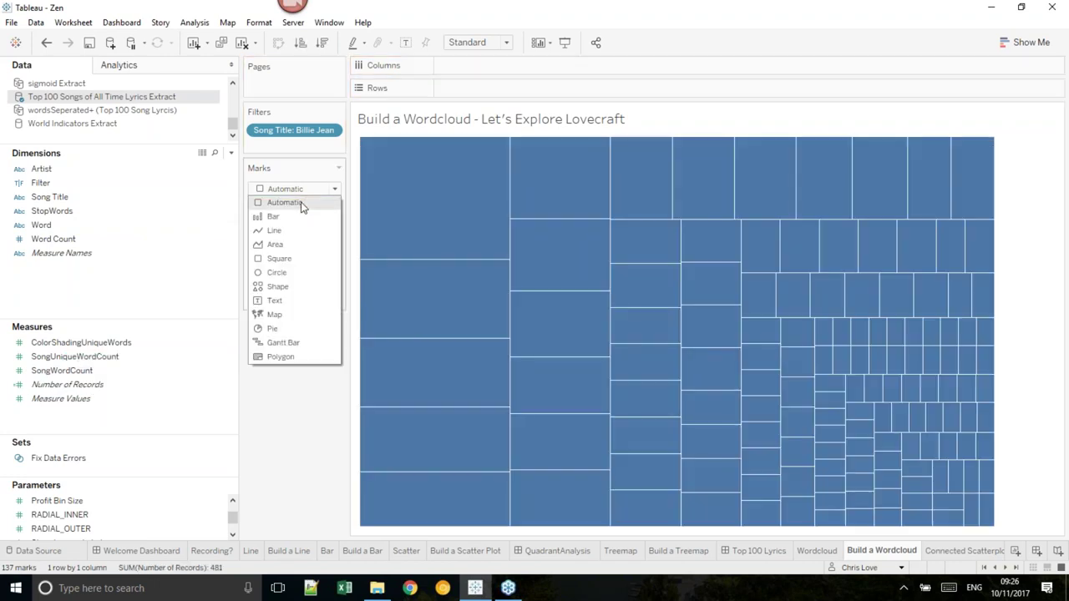
left_click(330, 273)
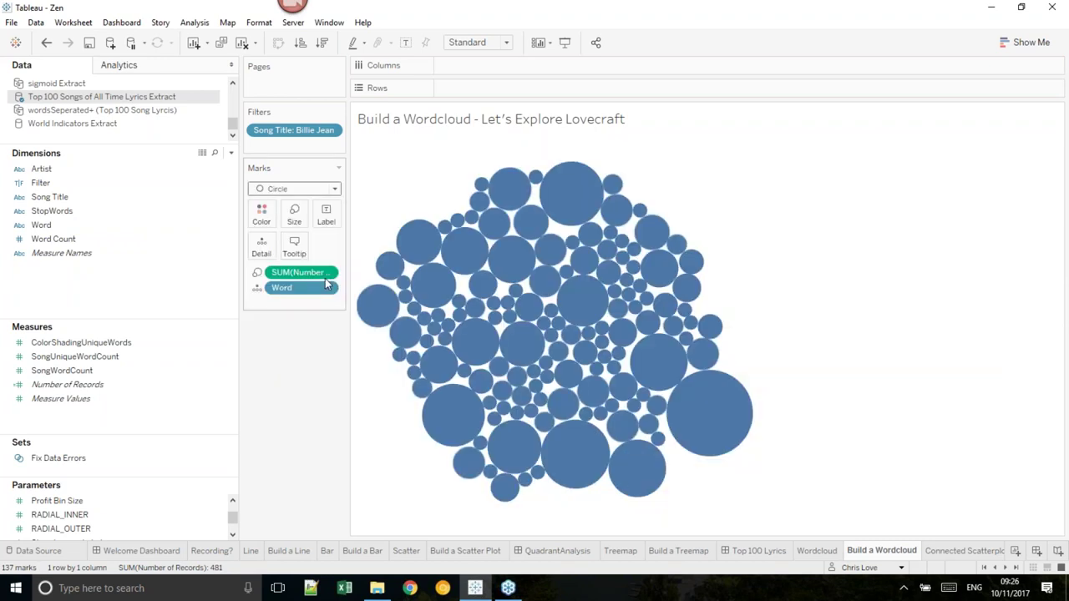
- Turn the circles into a word cloud with Word as text and mark type Text, split into rows by StopWords
left_click_drag(293, 288, 334, 224)
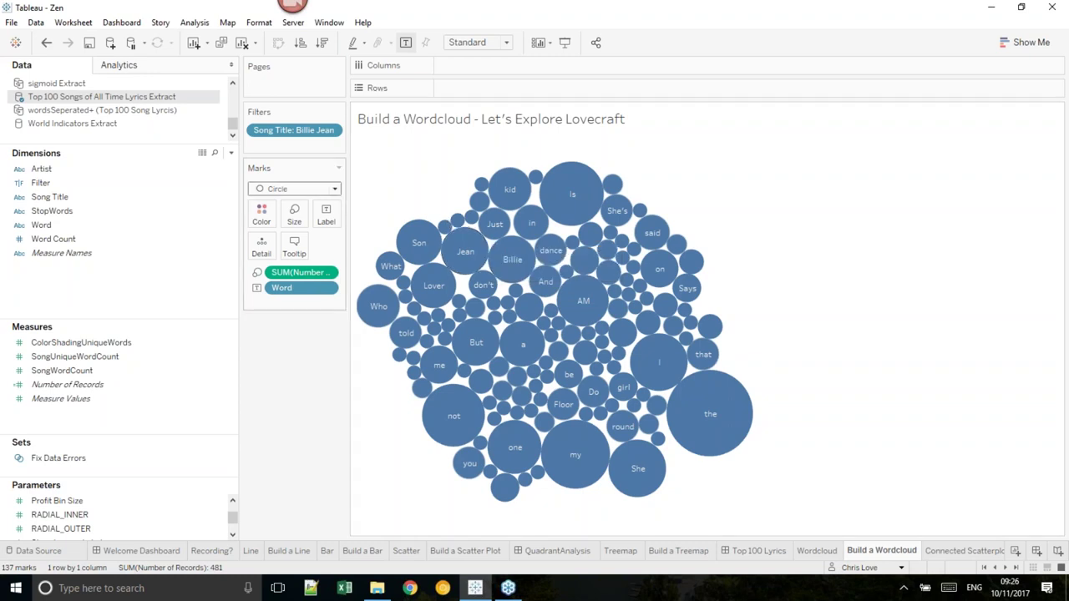
left_click(335, 190)
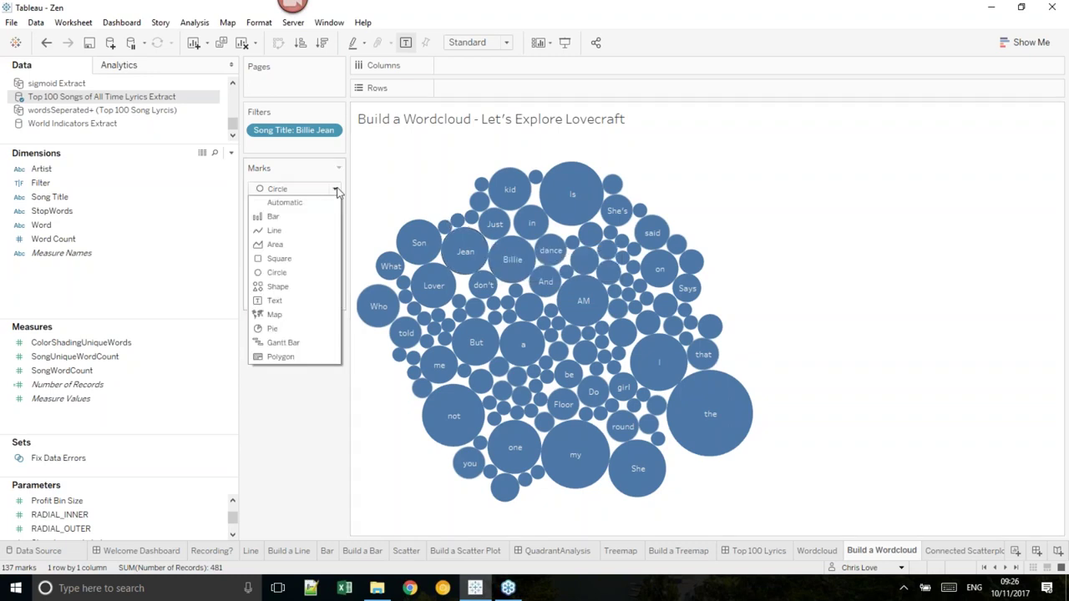
left_click(314, 299)
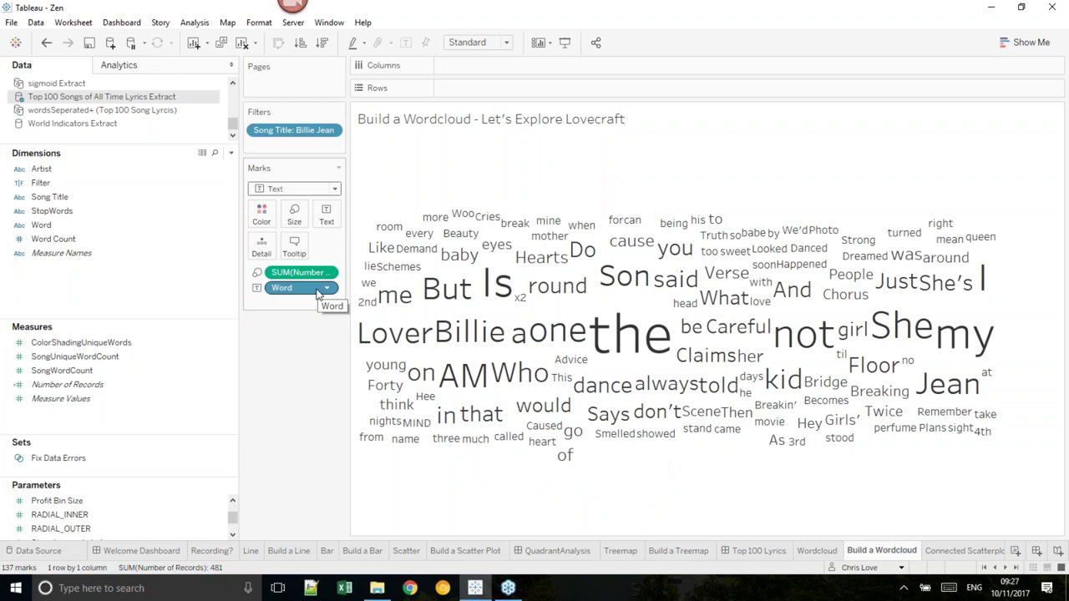
left_click_drag(52, 211, 517, 90)
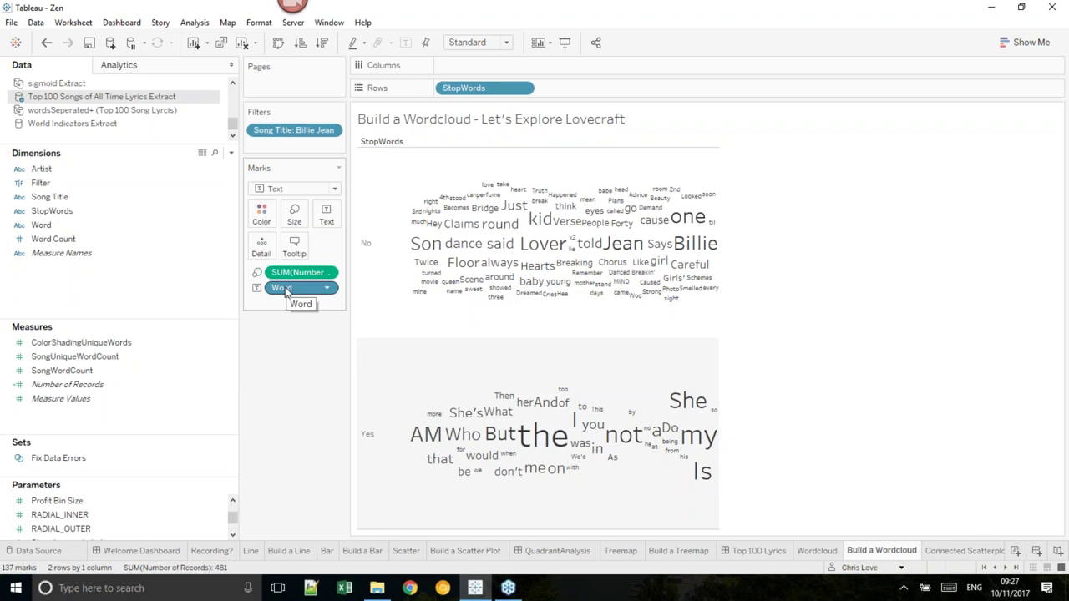
- View the finished Connected Scatterplot sheet and examine the tourism lines of individual countries
left_click(967, 553)
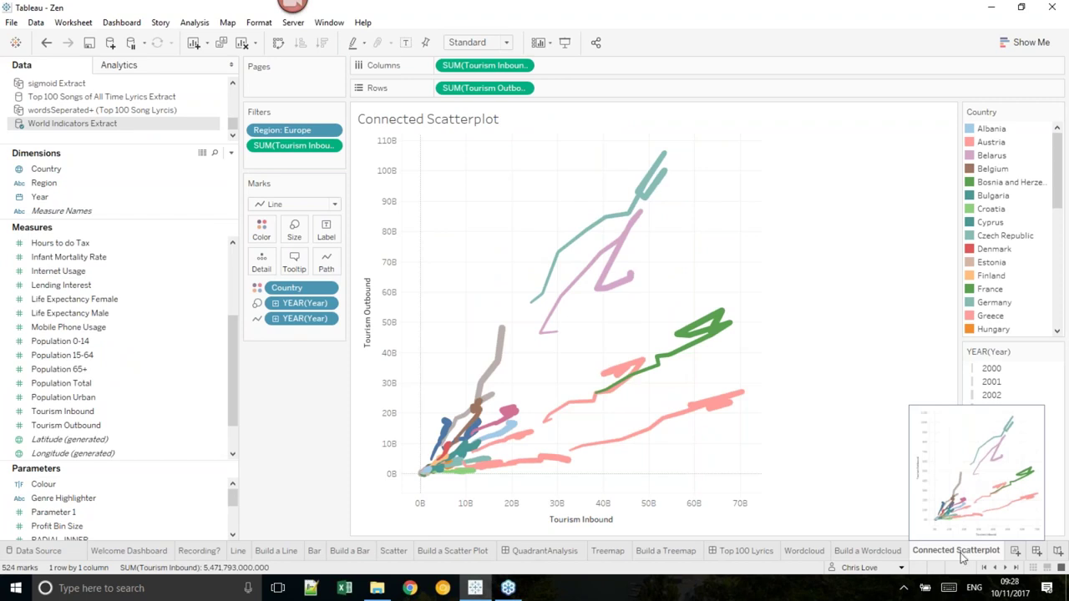
left_click(1005, 568)
left_click(1005, 568)
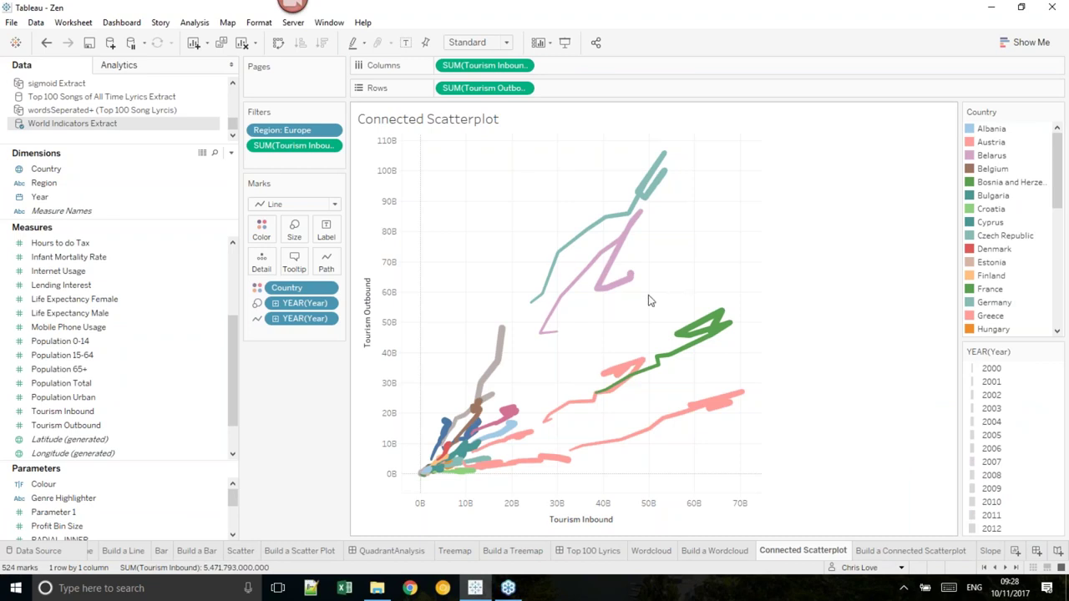
mouse_move(533, 304)
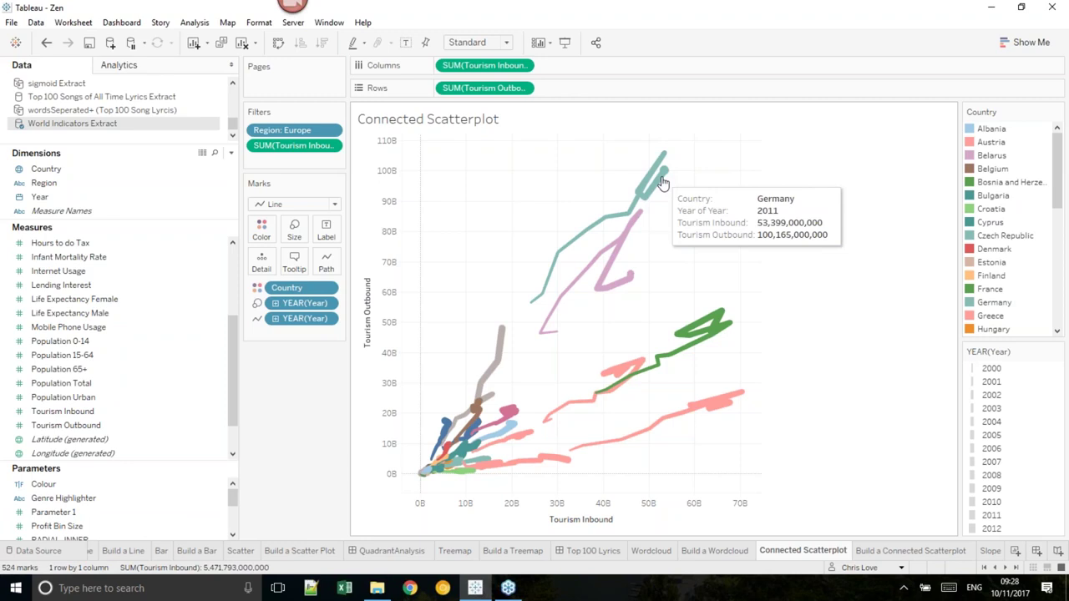
- On the Build a Connected Scatterplot sheet, plot Tourism Inbound as rows against Tourism Outbound as columns, coloured by Country with all members
left_click(938, 551)
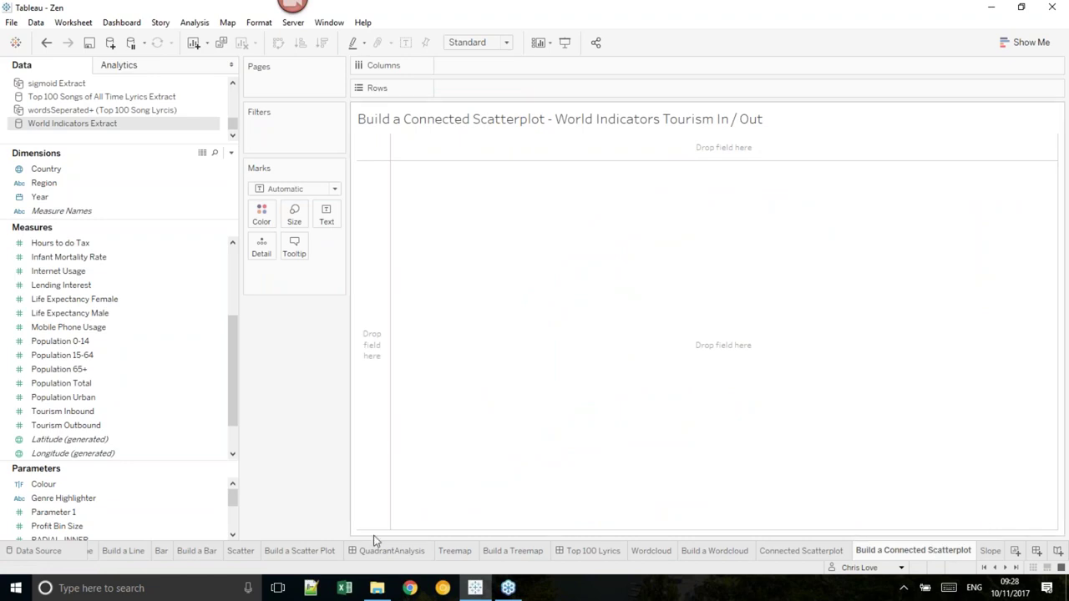
mouse_move(84, 411)
left_mouse_down()
mouse_move(192, 324)
mouse_move(370, 250)
mouse_move(371, 276)
left_mouse_up()
mouse_move(66, 425)
left_mouse_down()
mouse_move(433, 192)
mouse_move(472, 73)
mouse_move(531, 71)
left_mouse_up()
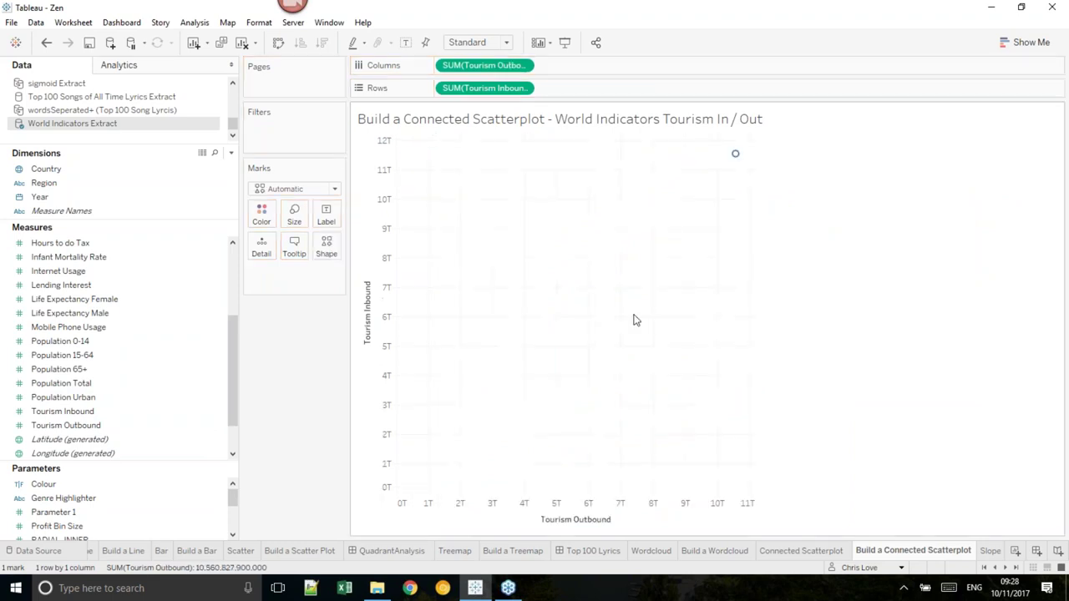
left_click(60, 171)
left_click_drag(60, 170, 268, 219)
left_click(533, 285)
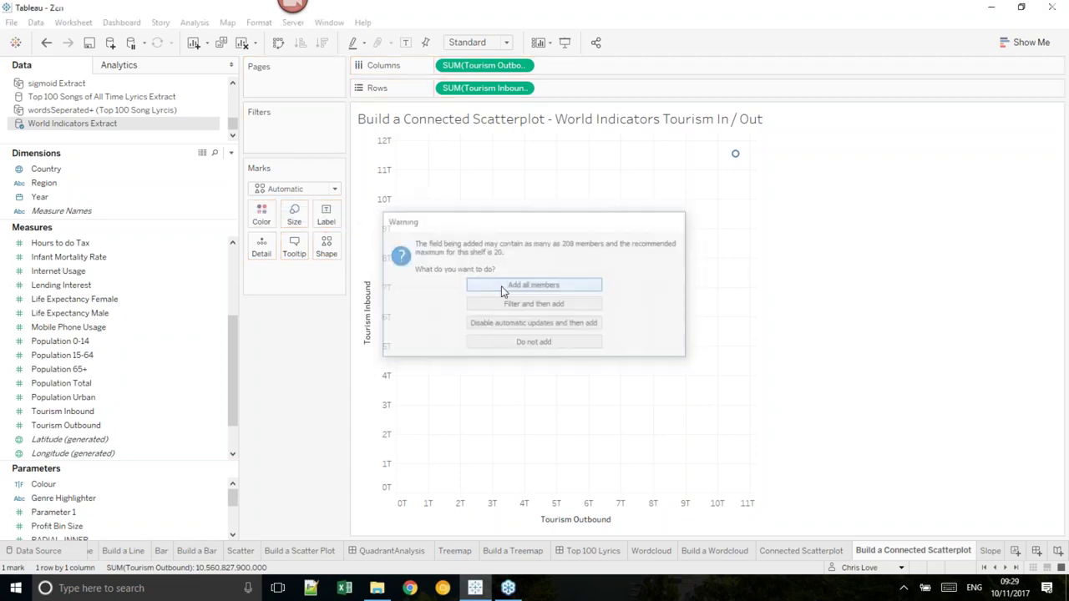
- Filter the scatterplot's Region to Europe and label the points with Year
left_click_drag(37, 183, 277, 137)
left_click_drag(271, 137, 272, 136)
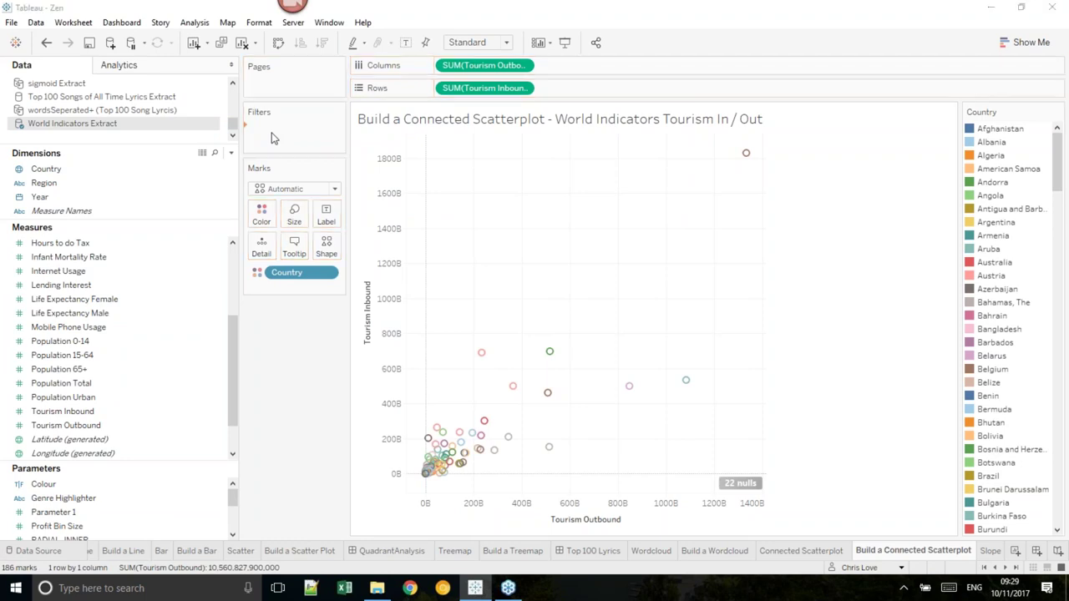
left_click(408, 214)
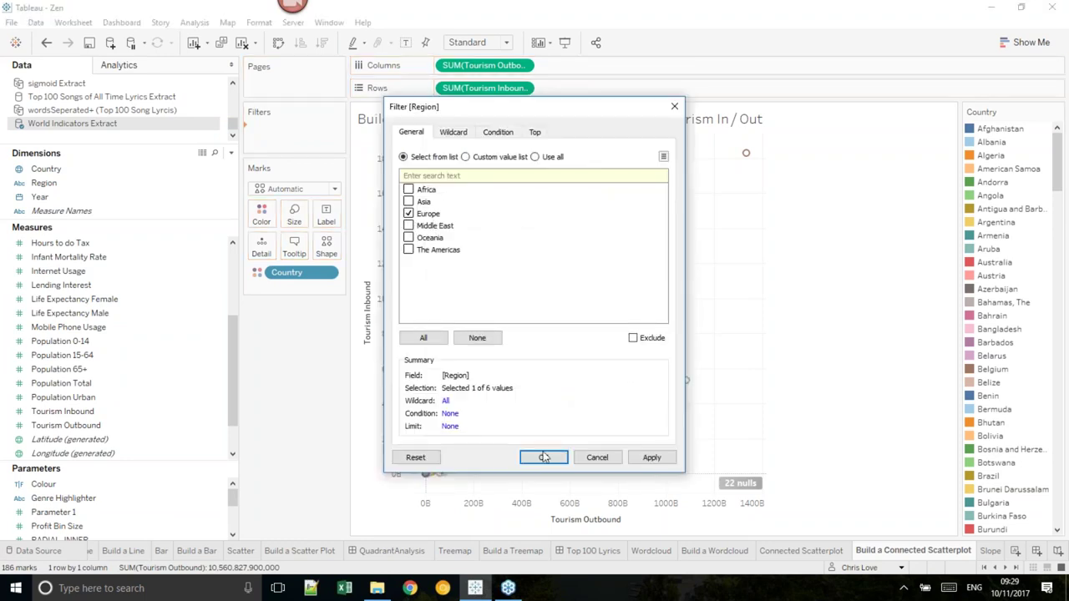
left_click(543, 458)
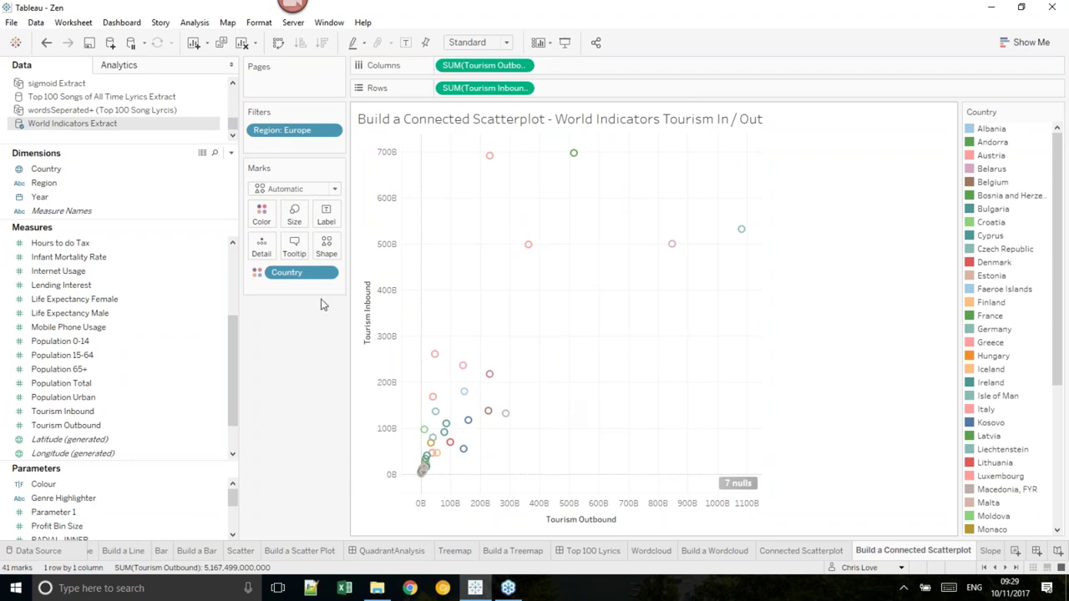
left_click_drag(108, 198, 327, 218)
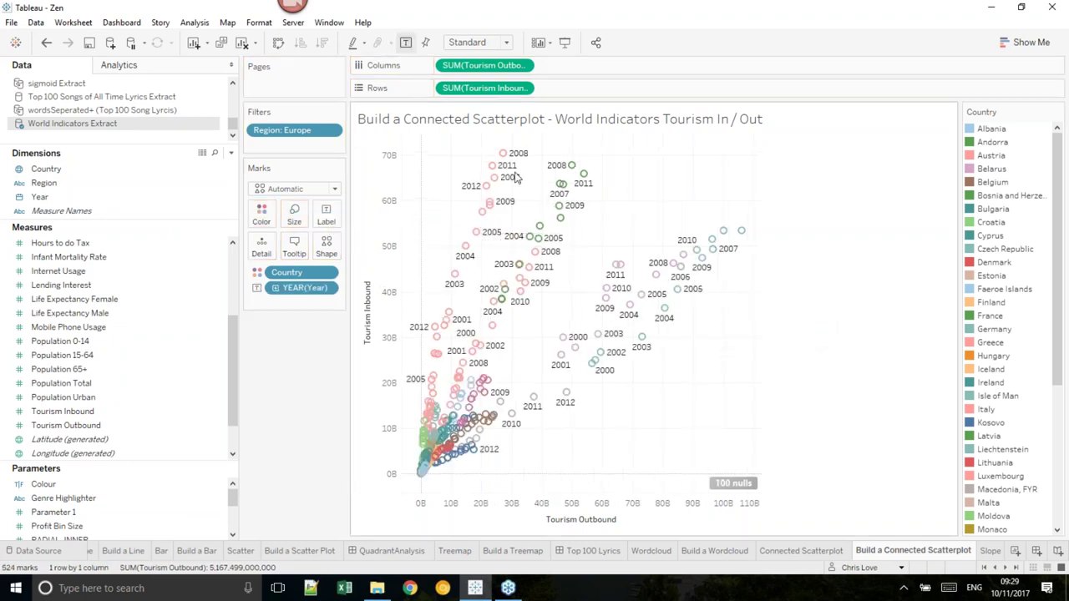
- Enable highlighting on Country and test it by selecting one of Germany's points and clearing the selection
left_click(362, 43)
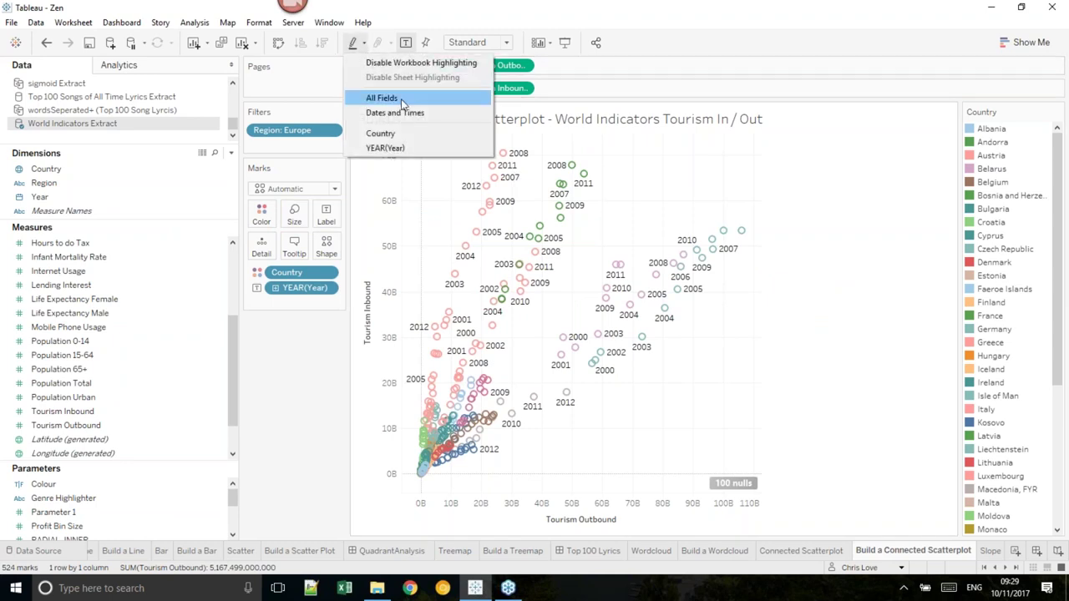
left_click(380, 134)
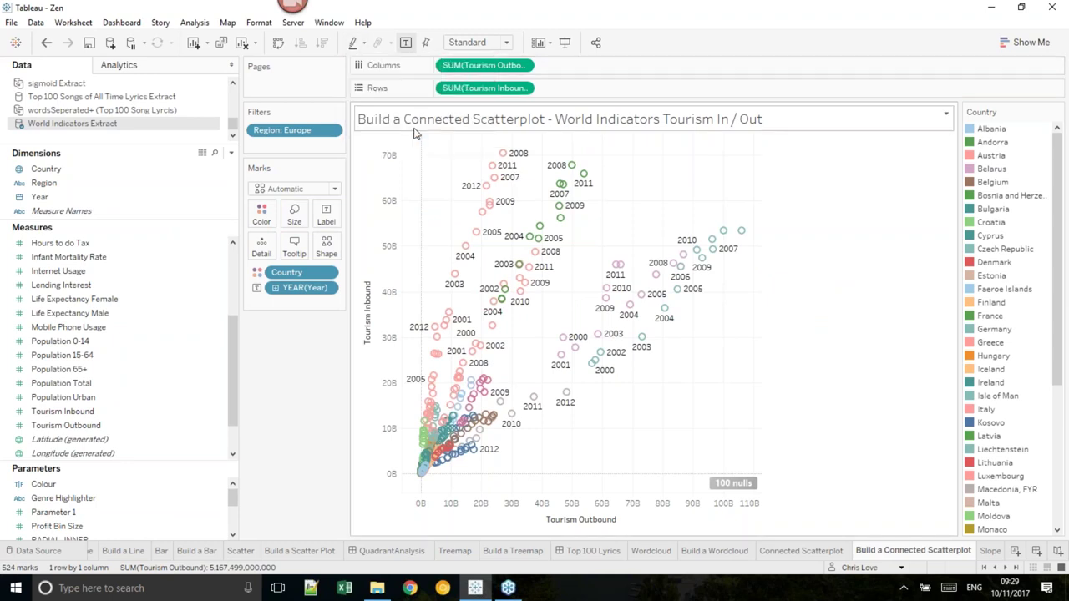
left_click(741, 231)
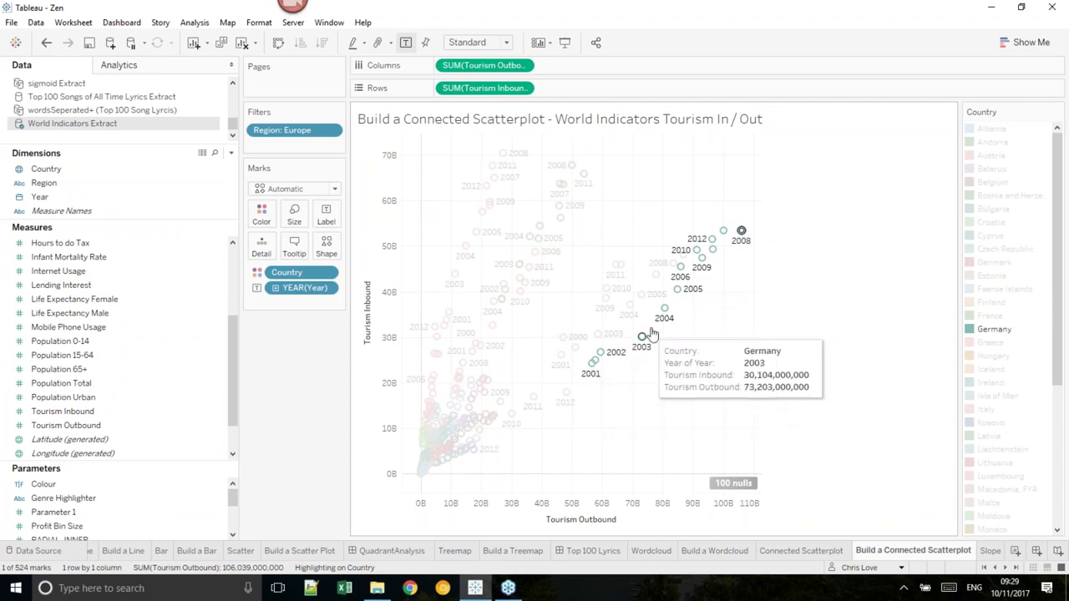
left_click(736, 324)
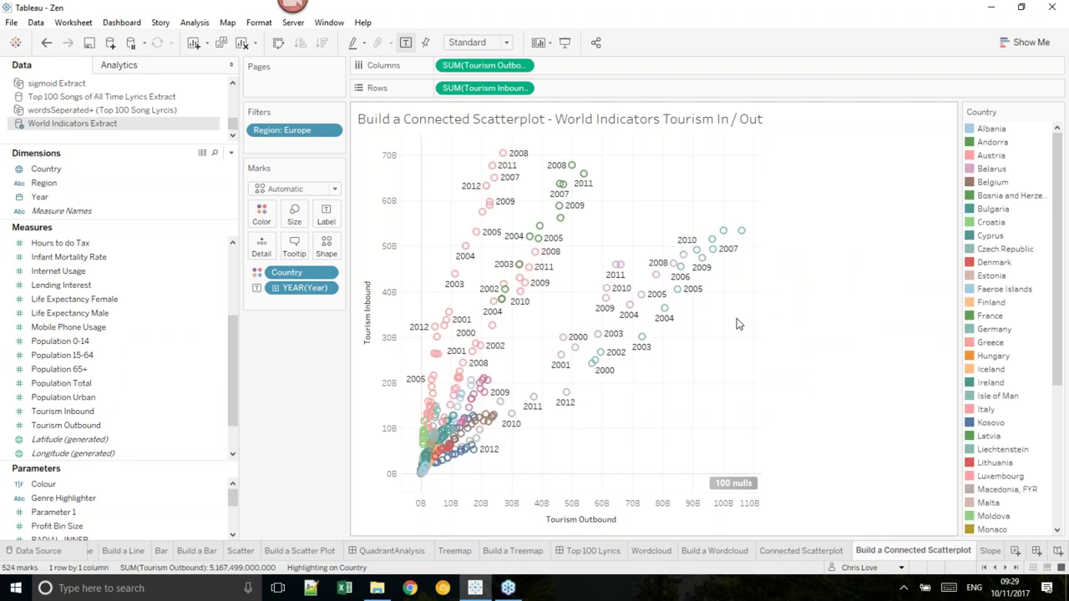
- Change the mark type to Line with continuous Year as the path, and remove the Year label
left_click(320, 194)
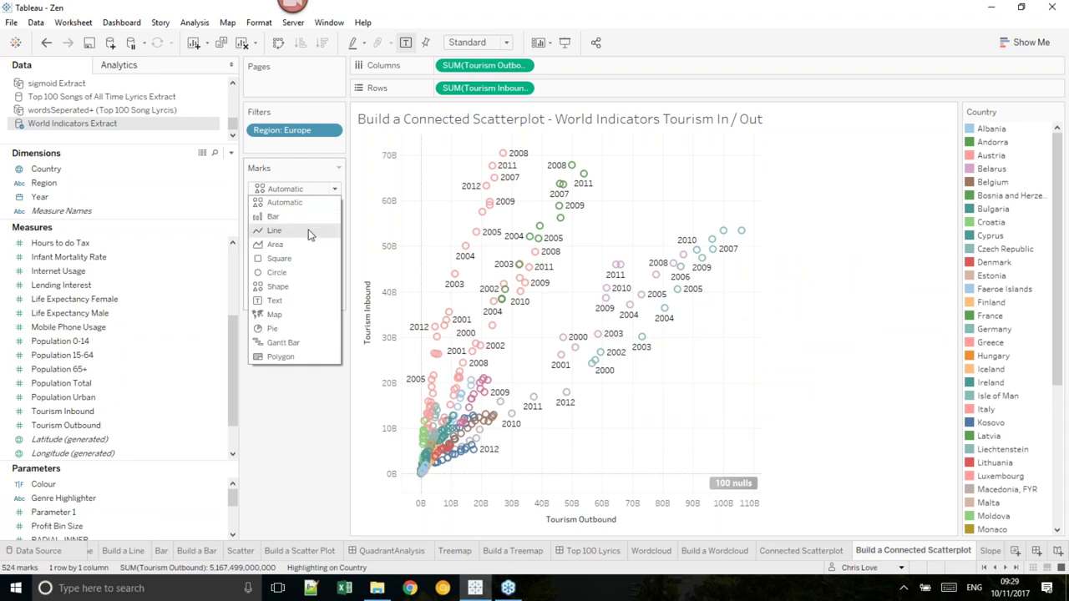
left_click(311, 230)
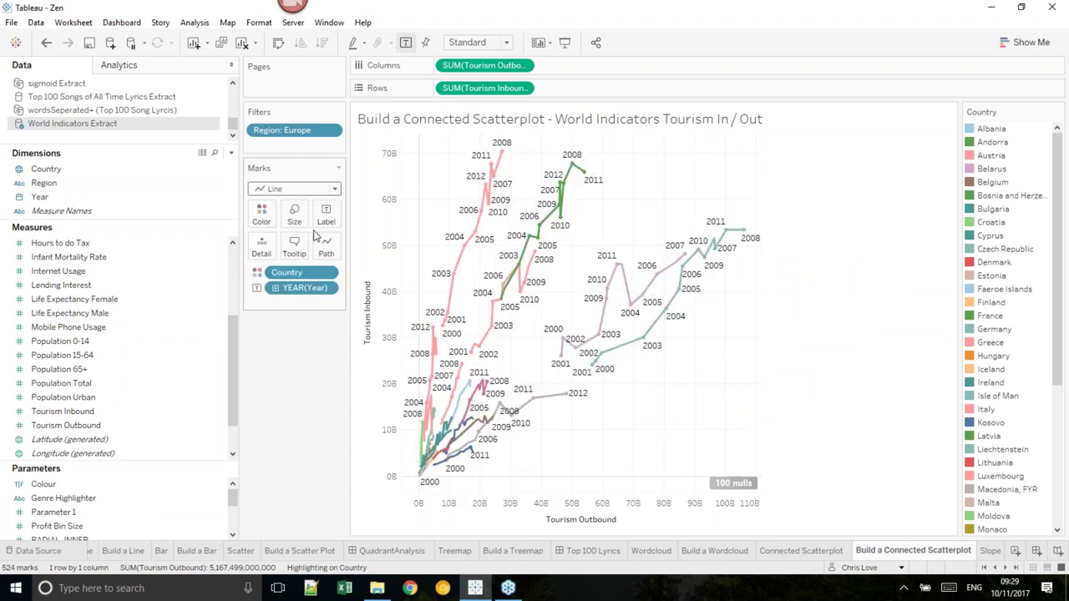
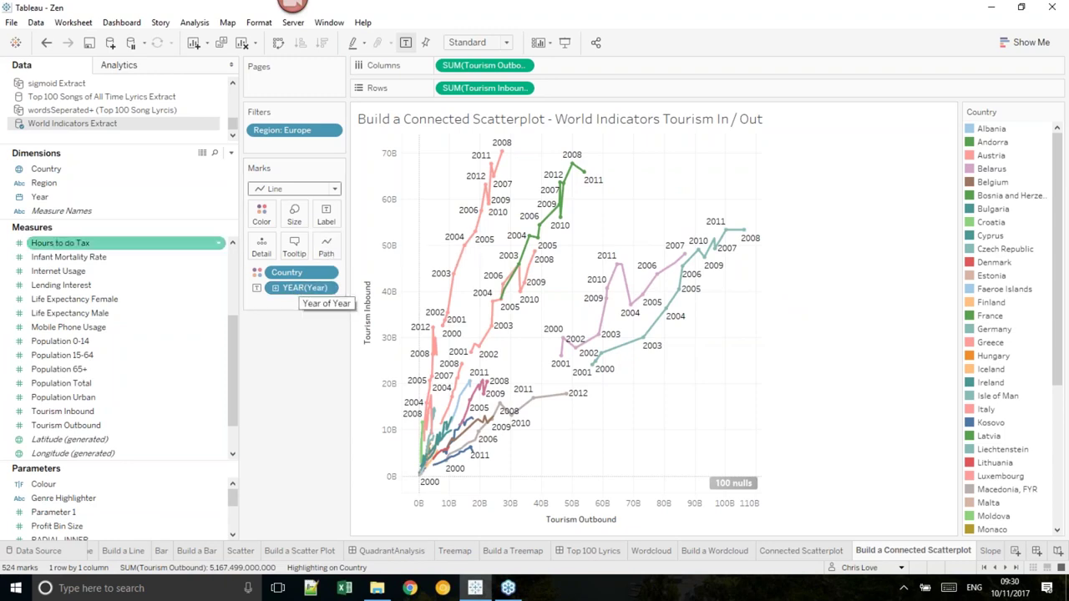
left_click_drag(77, 197, 325, 248)
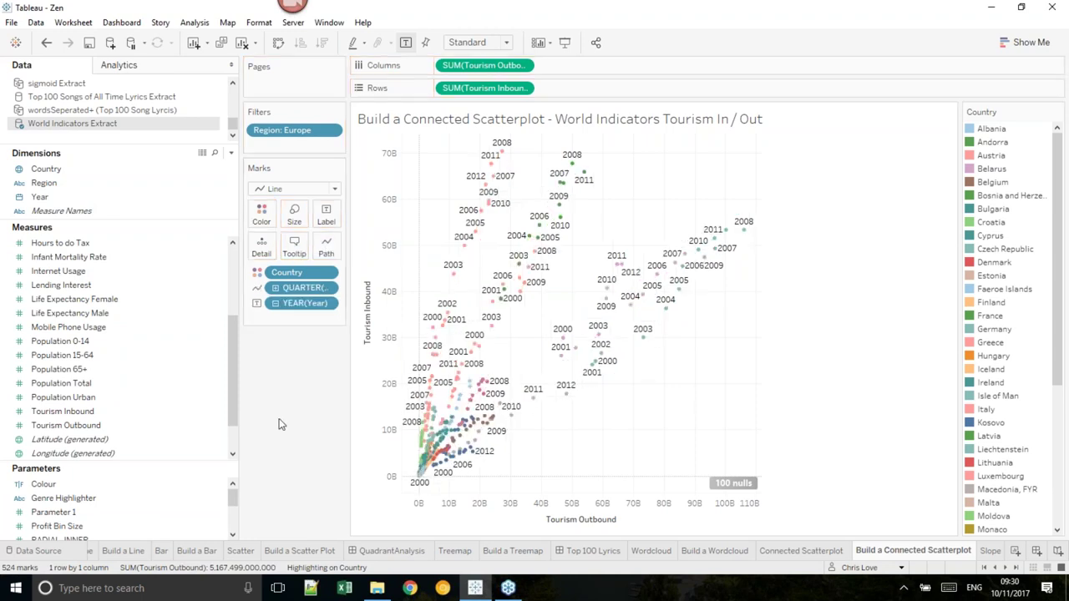
left_click(327, 287)
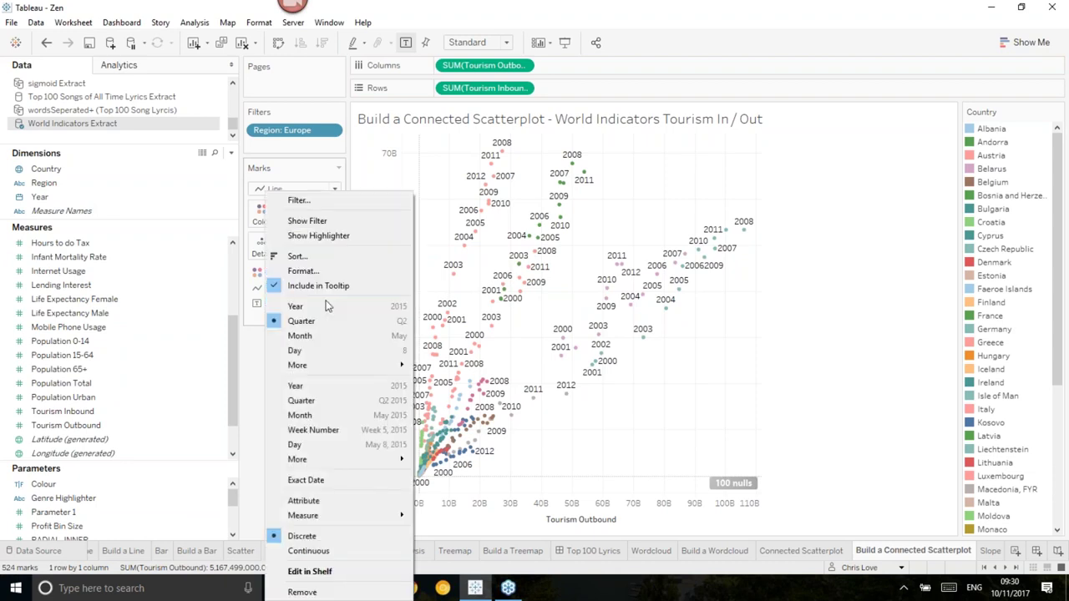
left_click(359, 388)
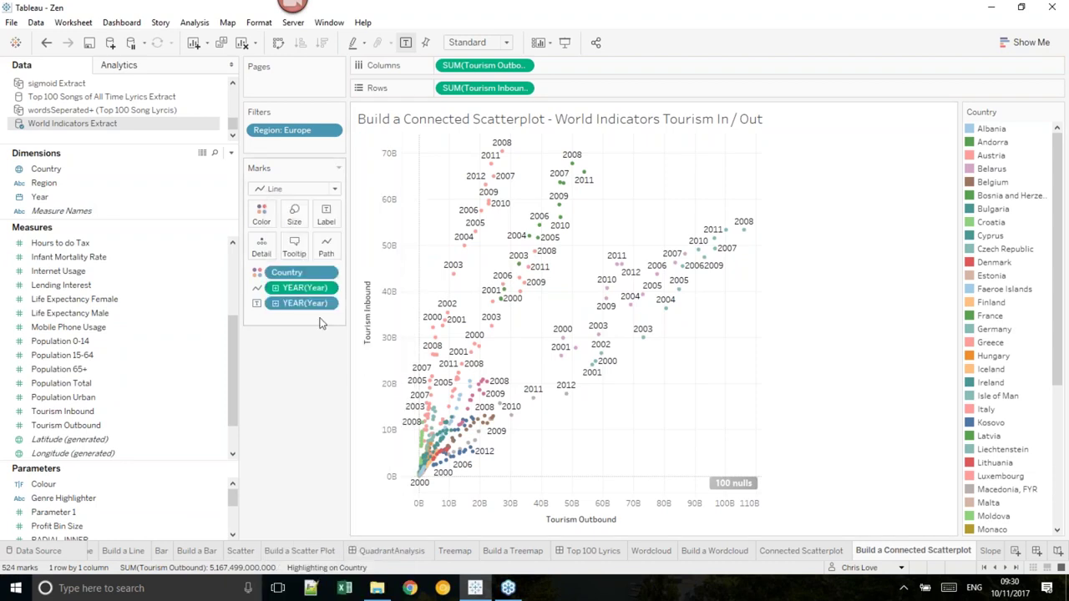
left_click_drag(324, 298, 316, 372)
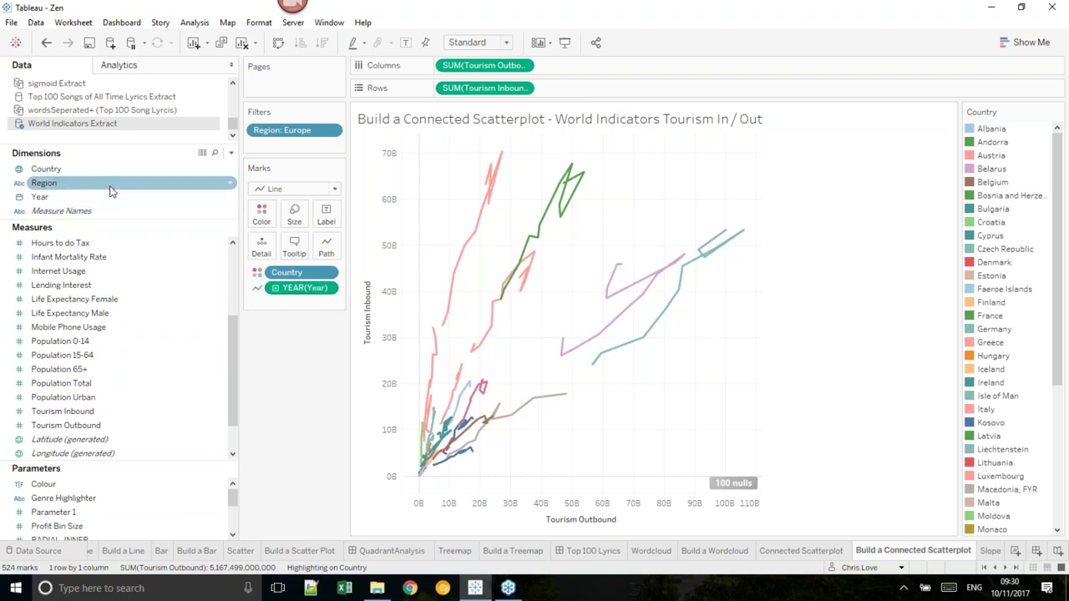
- Try adding discrete Year as detail alongside the continuous Year path, reorder the two fields, and remove the added one
left_click_drag(99, 199, 289, 303)
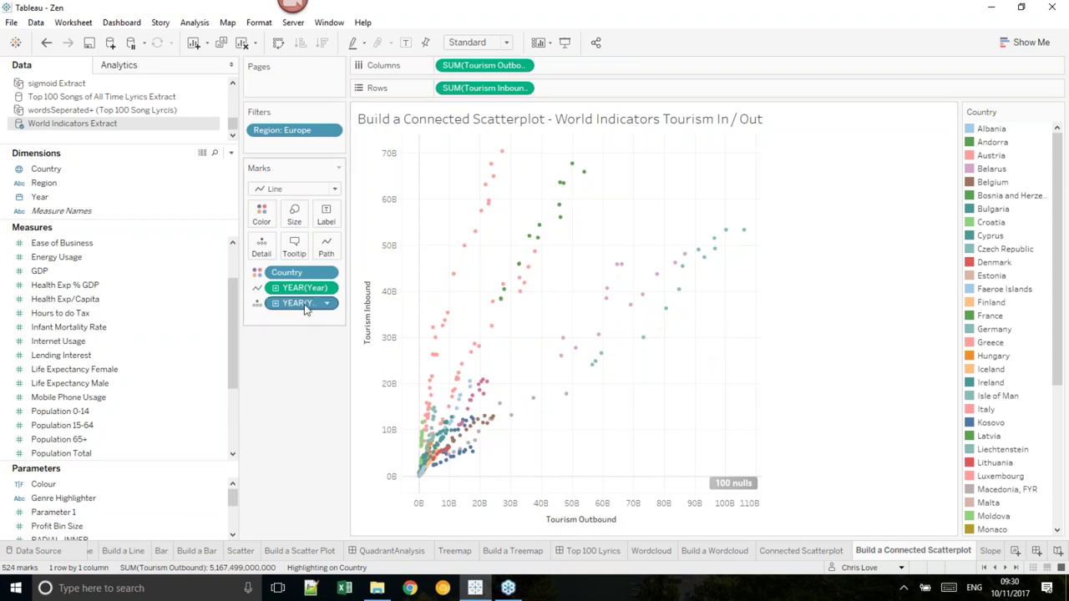
mouse_move(303, 307)
left_mouse_down()
mouse_move(305, 292)
mouse_move(310, 313)
mouse_move(284, 311)
left_mouse_up()
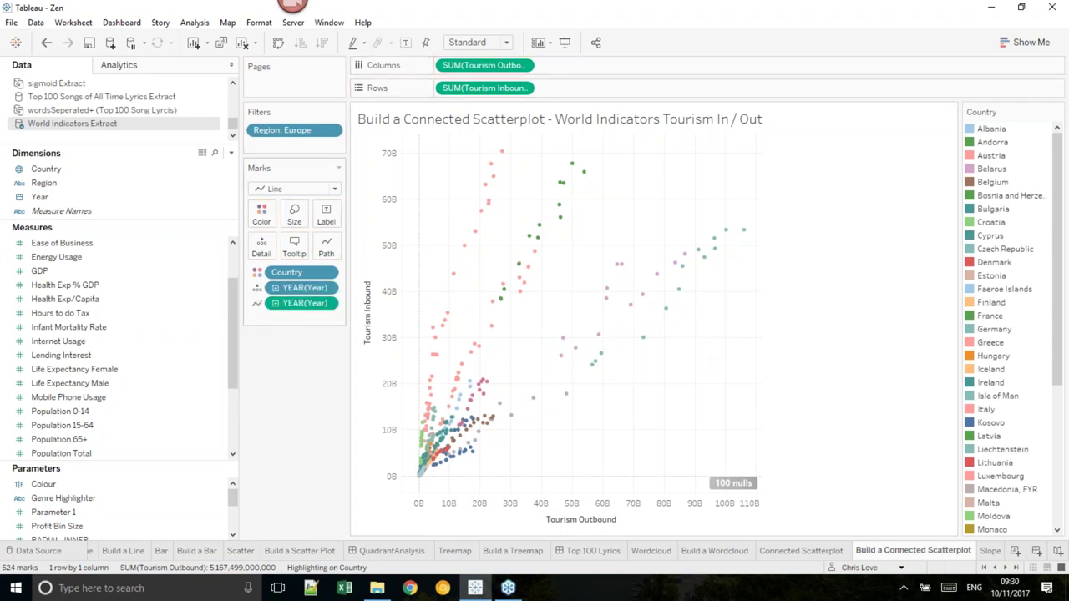
left_click_drag(308, 292, 188, 213)
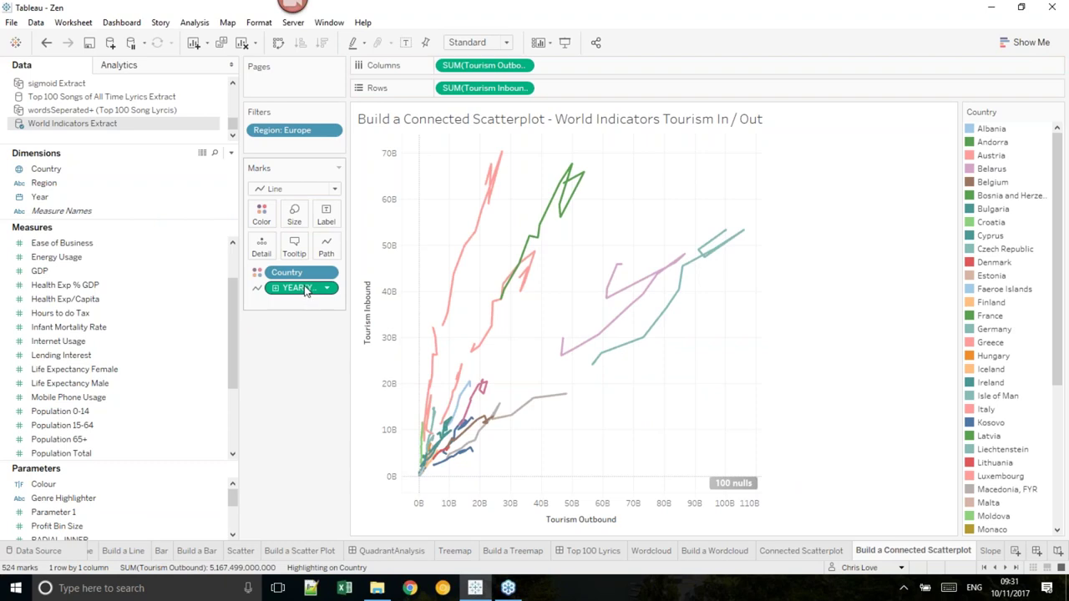
- Size the lines by continuous Year, and swap rows and columns to match the Connected Scatterplot sheet
mouse_move(305, 288)
left_mouse_down()
mouse_move(314, 274)
mouse_move(294, 217)
mouse_move(299, 227)
left_mouse_up()
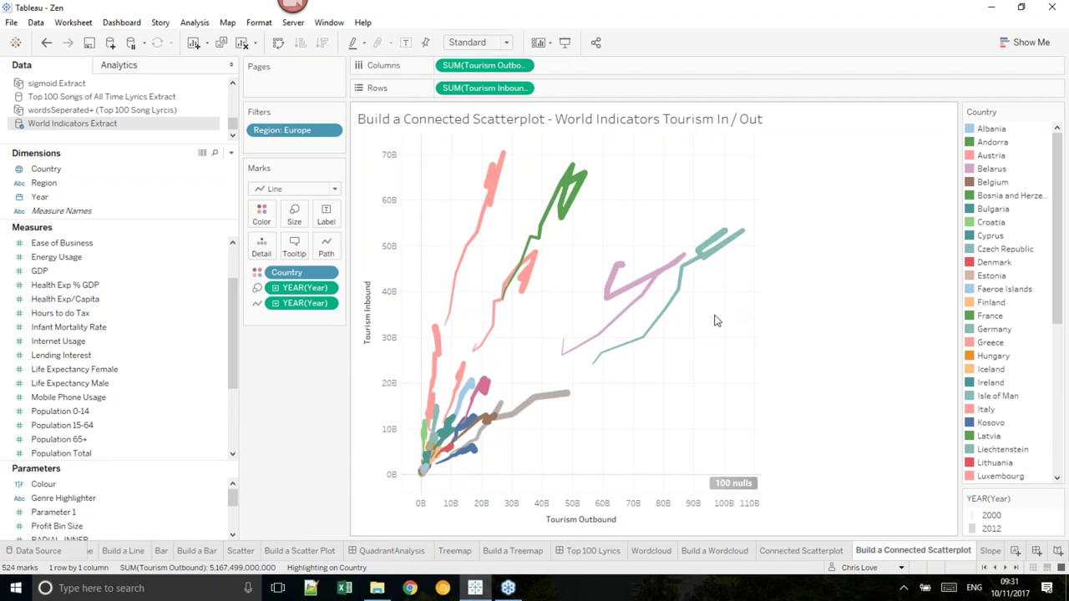
left_click(822, 553)
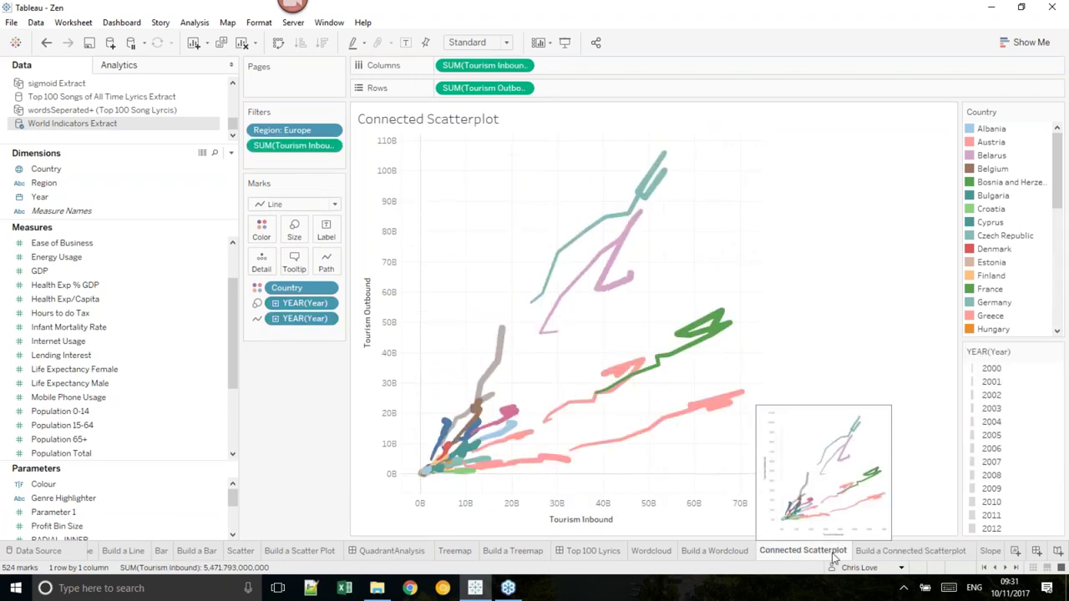
left_click(888, 553)
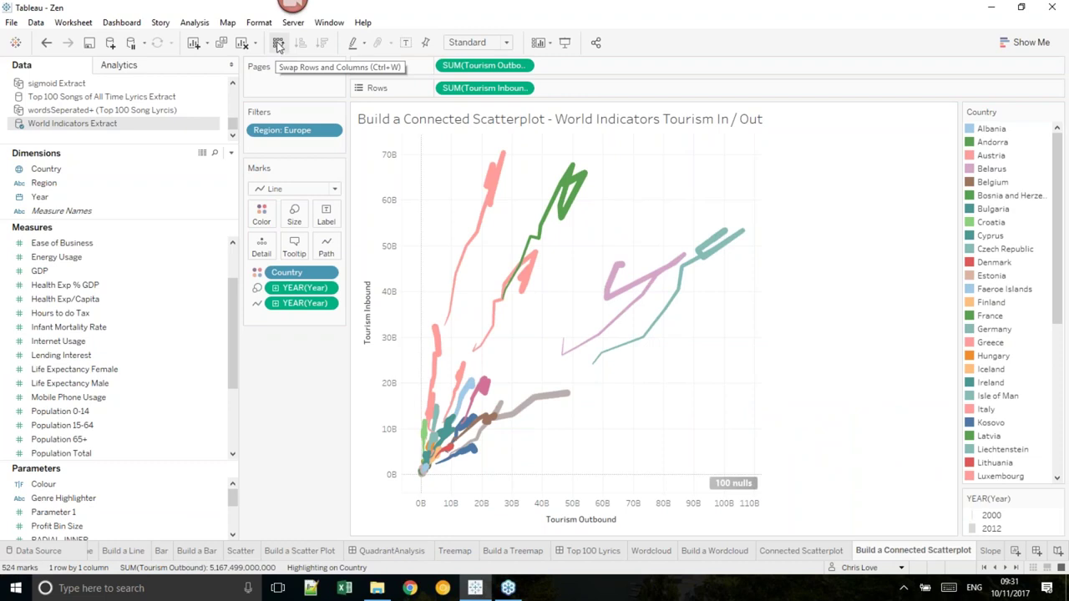
left_click(279, 45)
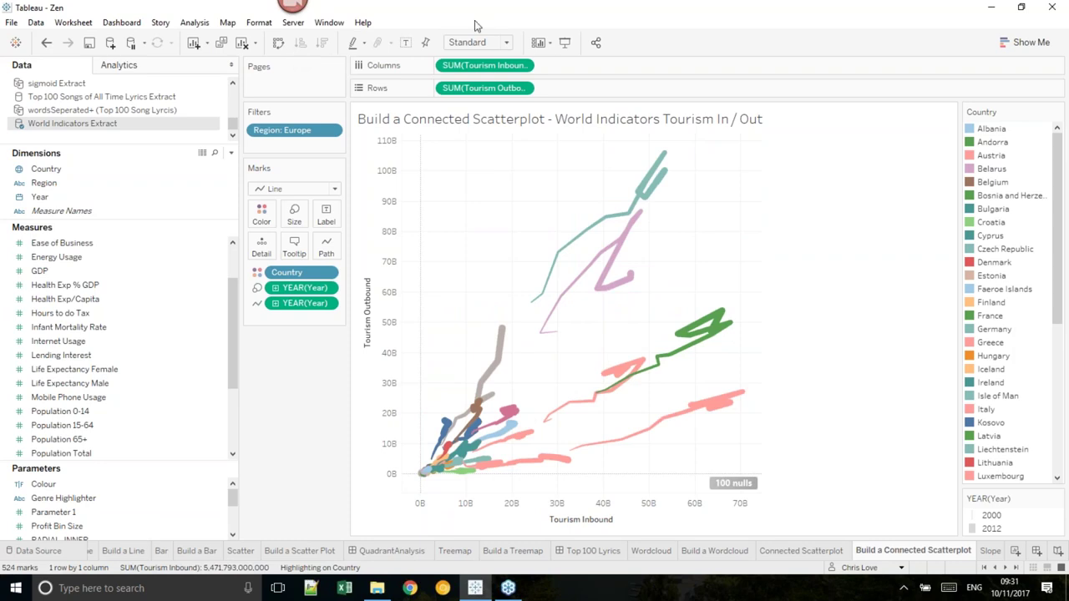
mouse_move(645, 220)
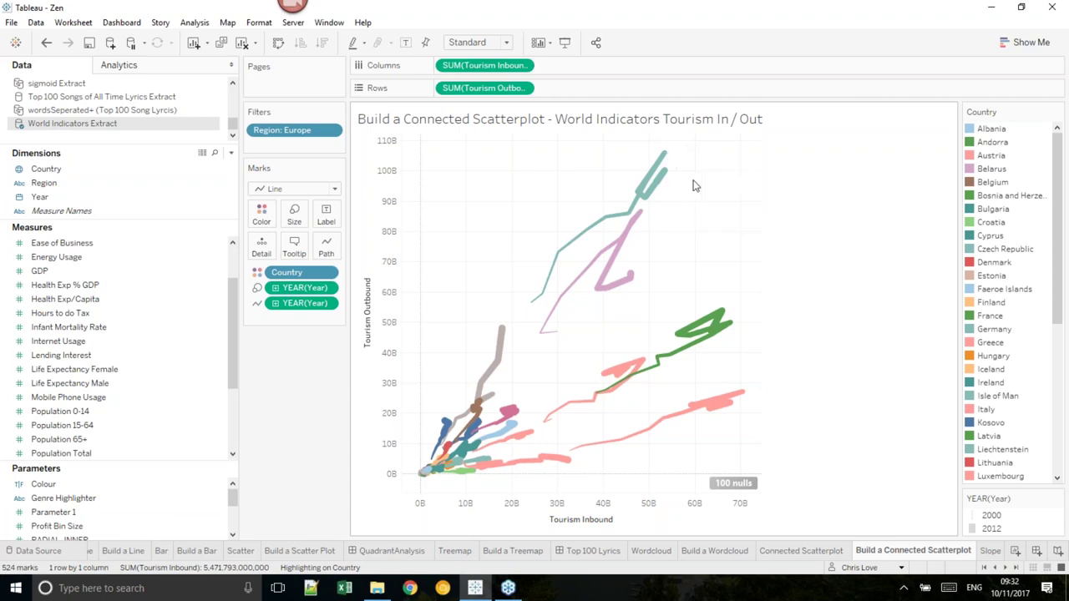
- Open the Slope sheet and examine how countries' Population 65+ ranks compare between 2000 and 2012
left_click(1005, 568)
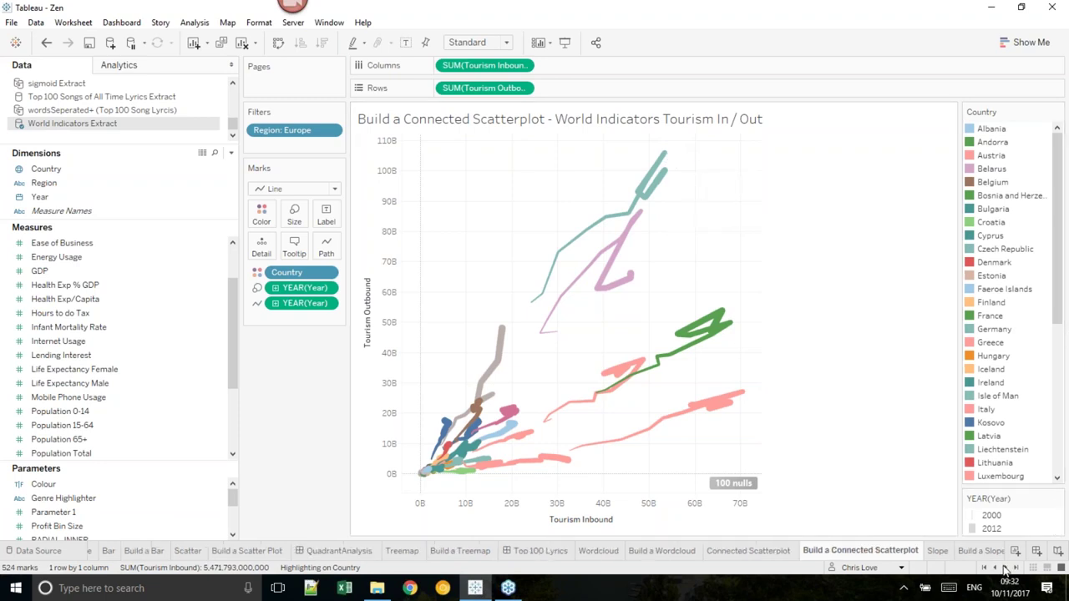
left_click(1005, 568)
left_click(1004, 568)
left_click(1004, 568)
left_click(1005, 568)
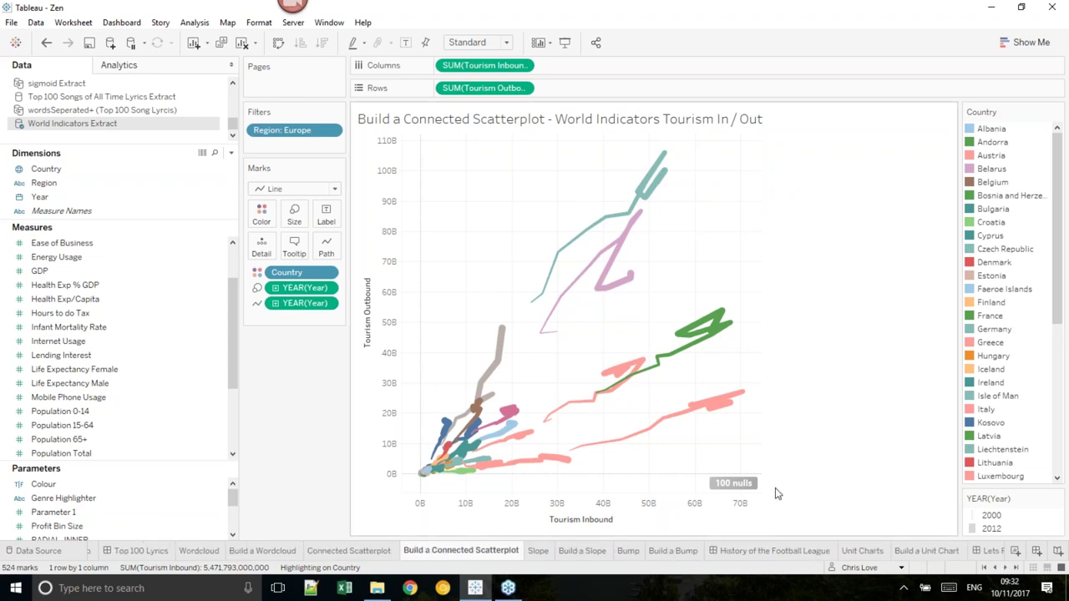
left_click(538, 555)
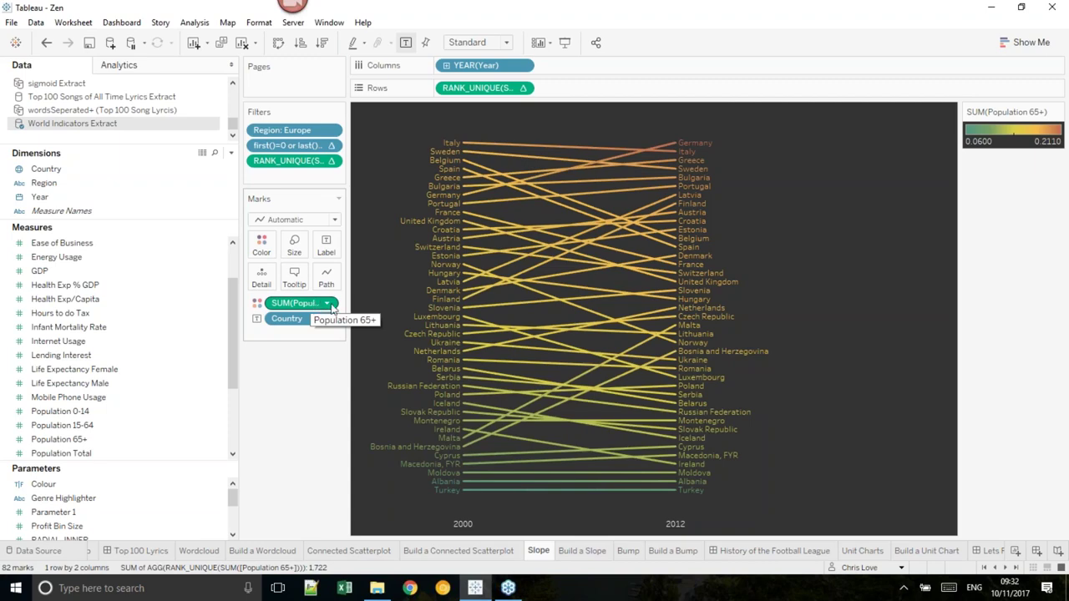
mouse_move(464, 146)
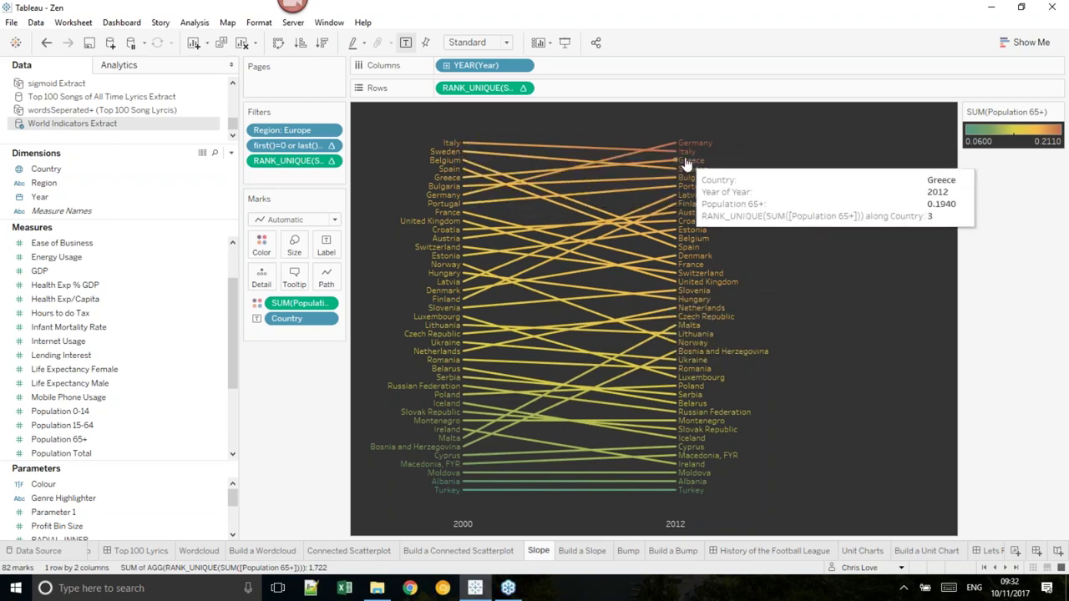
mouse_move(680, 148)
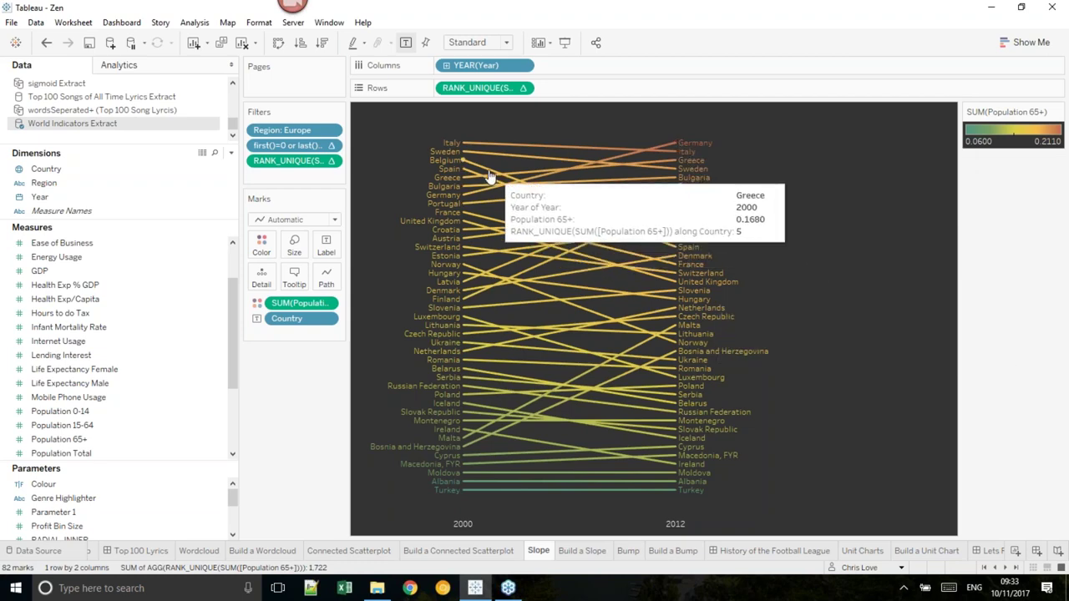
mouse_move(643, 228)
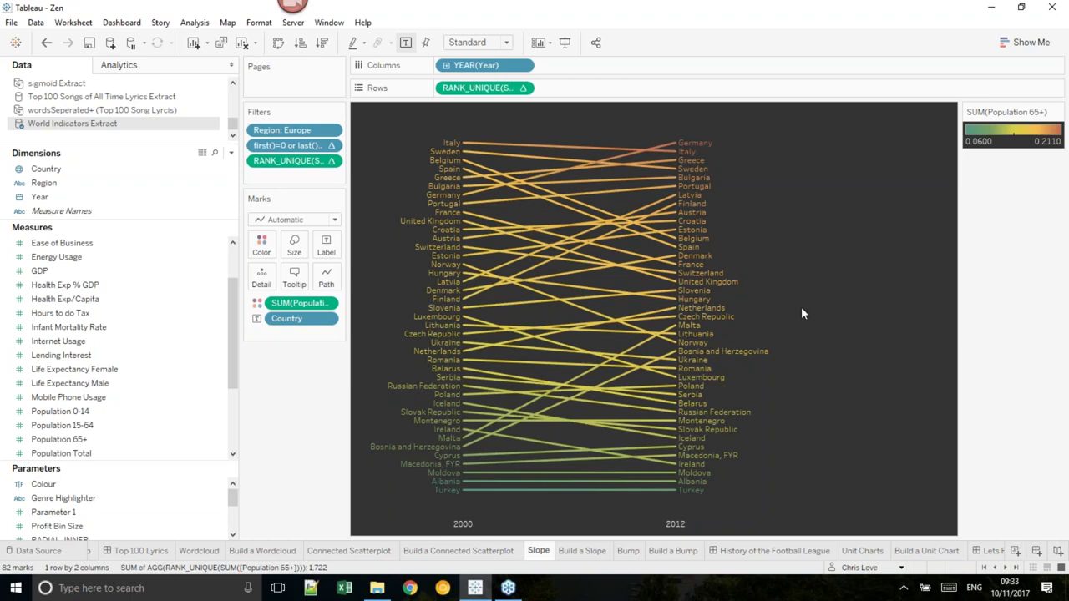
- On the Build a Slope sheet, add Population 65+ to the rows and make it discrete
left_click(592, 553)
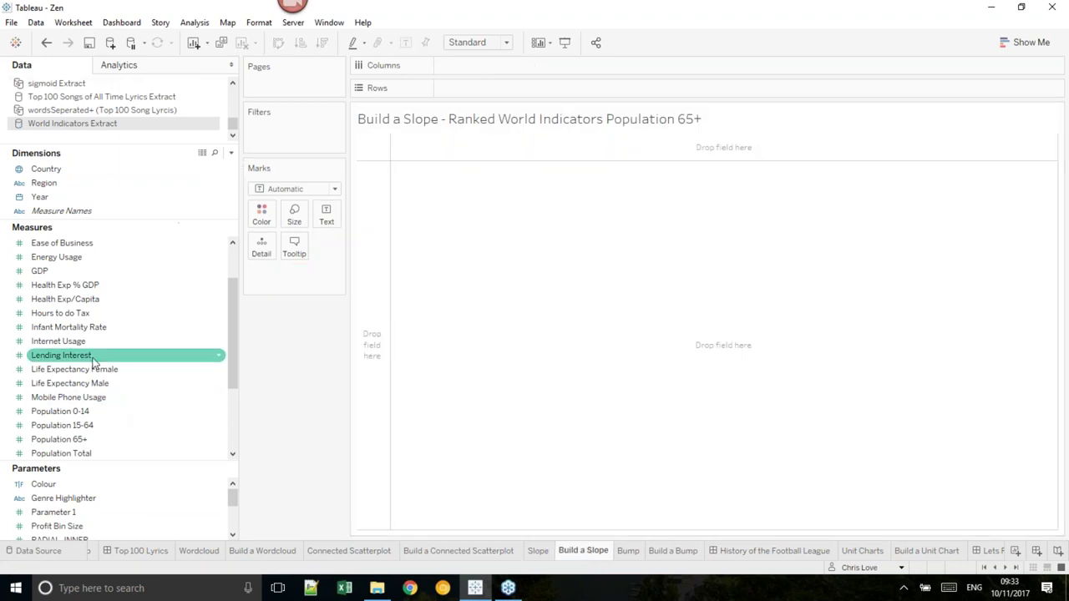
scroll(107, 374, "down", 1)
left_click_drag(77, 400, 356, 307)
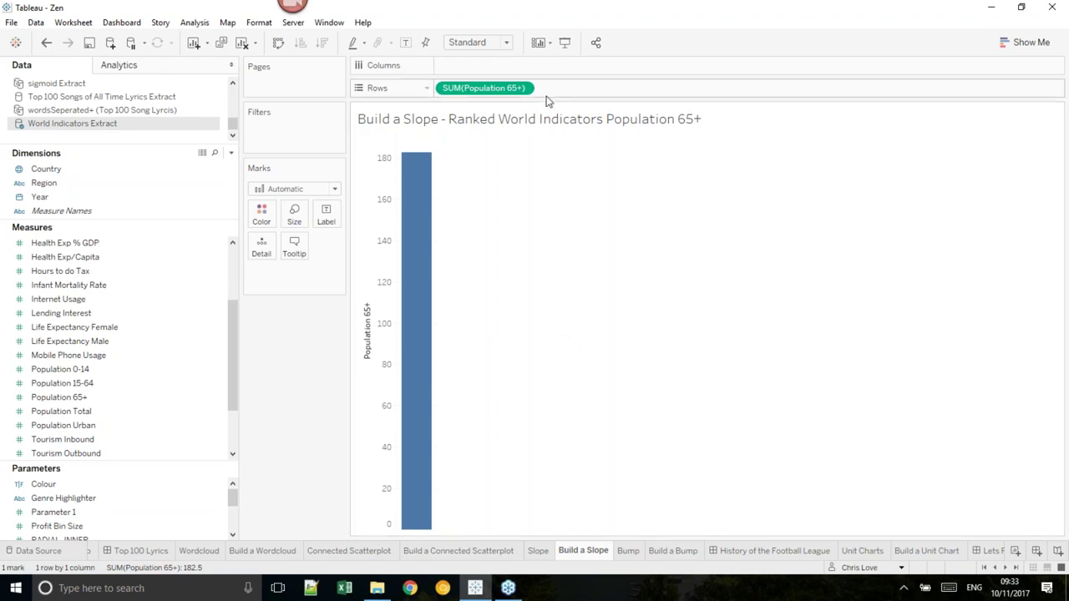
right_click(482, 90)
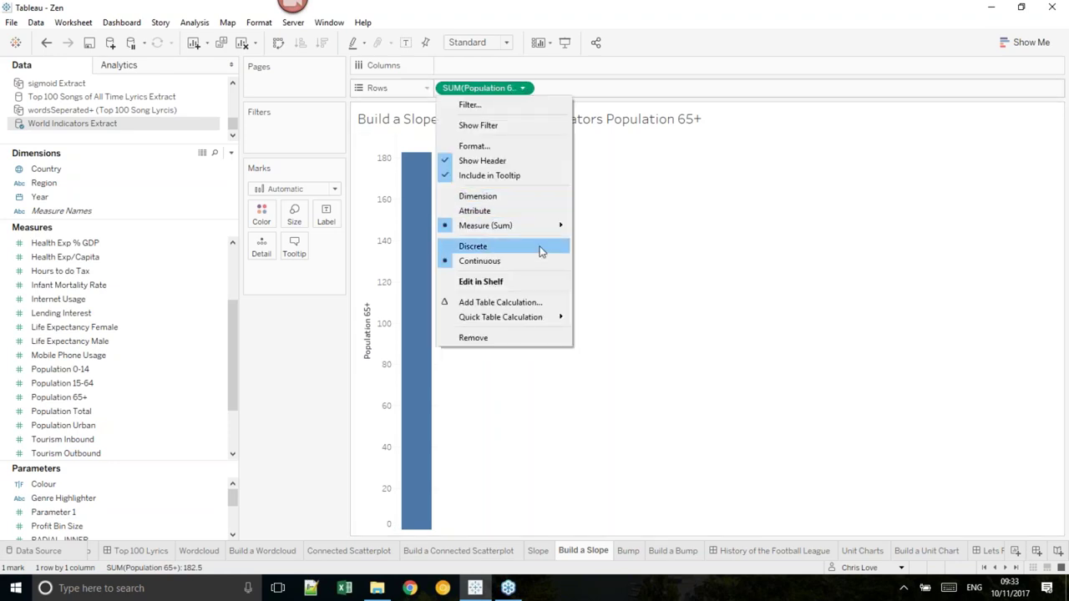
left_click(540, 251)
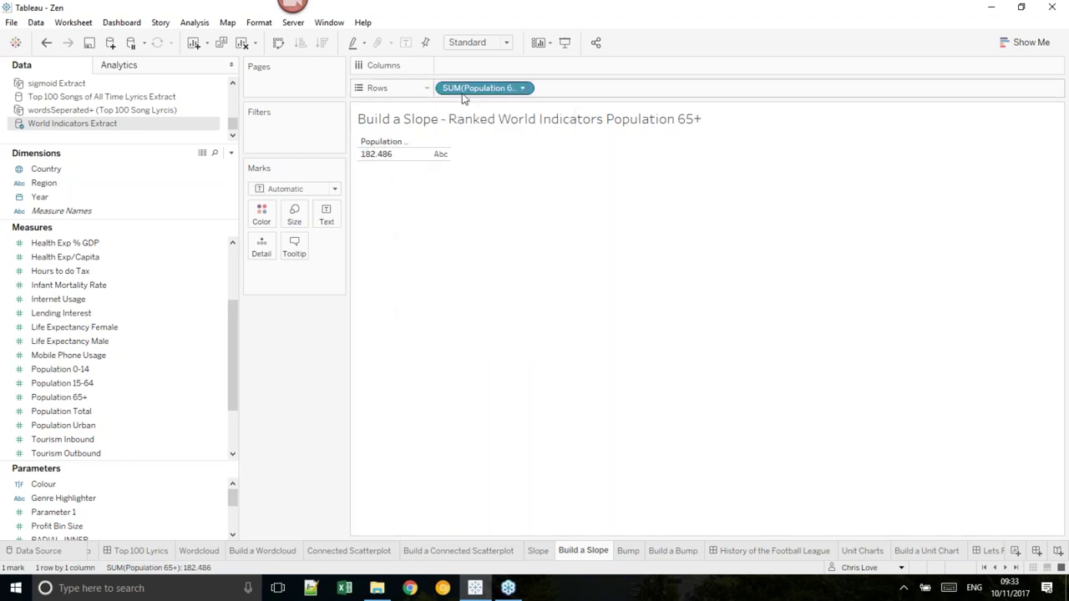
- Add Country to the rows ahead of Population 65+ and filter Region to Europe only
left_click(113, 169)
left_click_drag(110, 169, 453, 92)
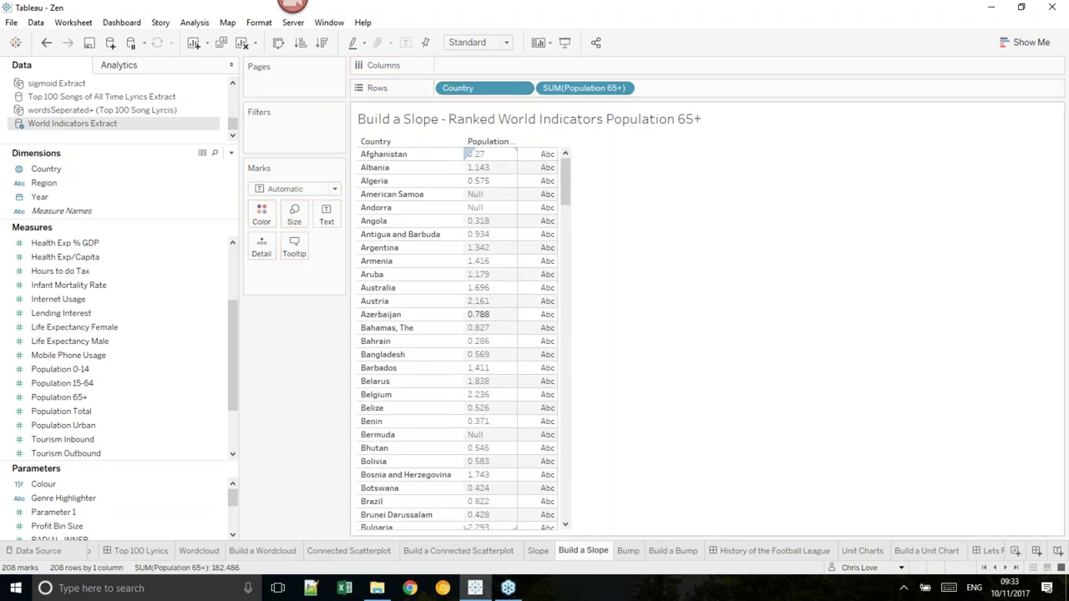
left_click_drag(86, 183, 284, 125)
left_click_drag(356, 173, 359, 180)
left_click(411, 214)
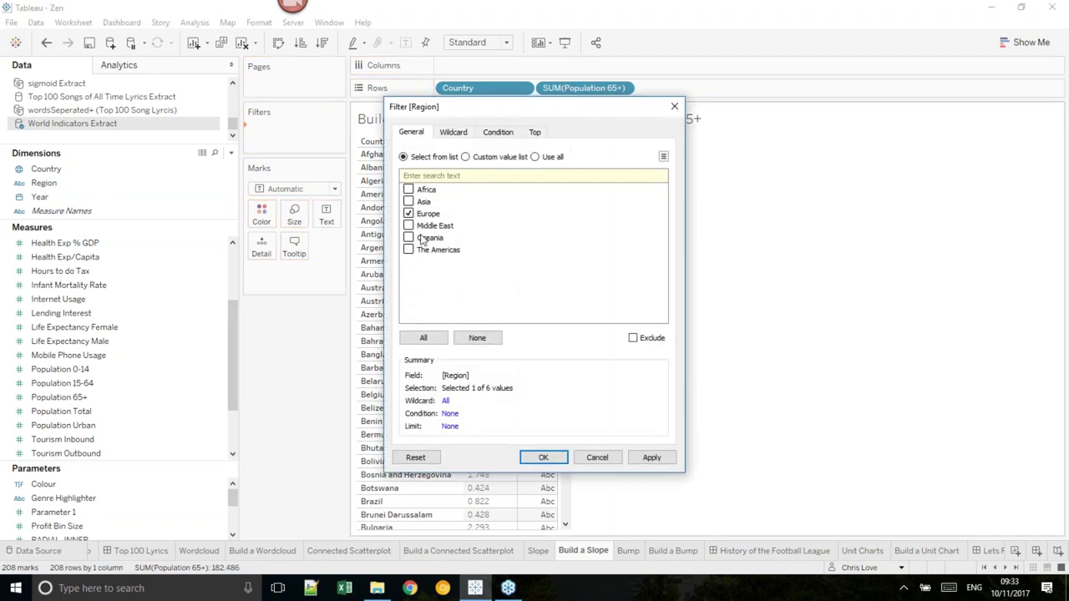
left_click(543, 458)
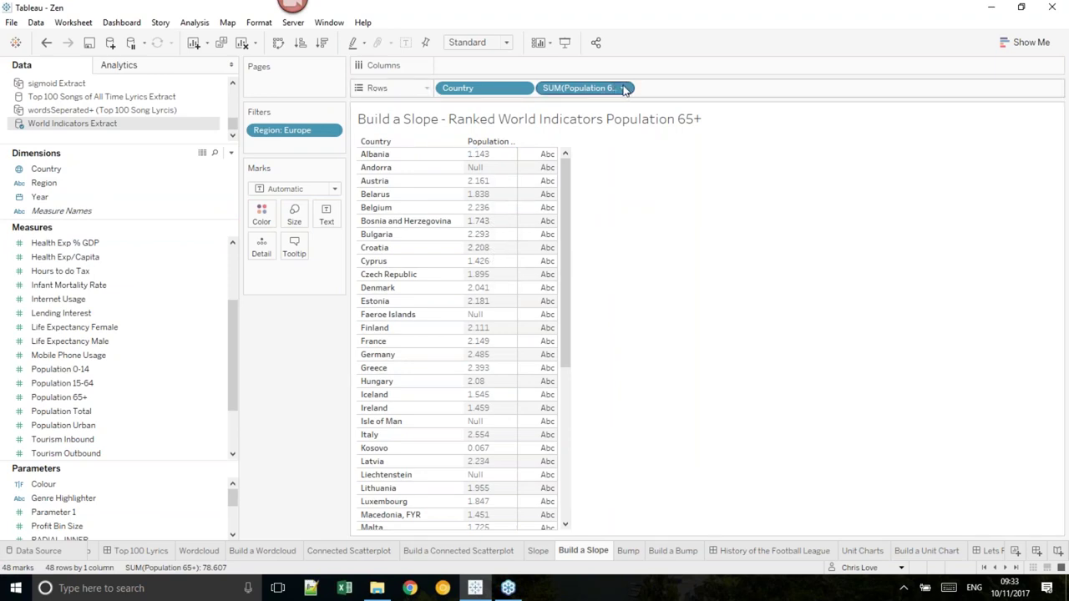
- Change the Population 65+ row field to RANK_UNIQUE(SUM([Population 65+])) and make it discrete
double_click(557, 89)
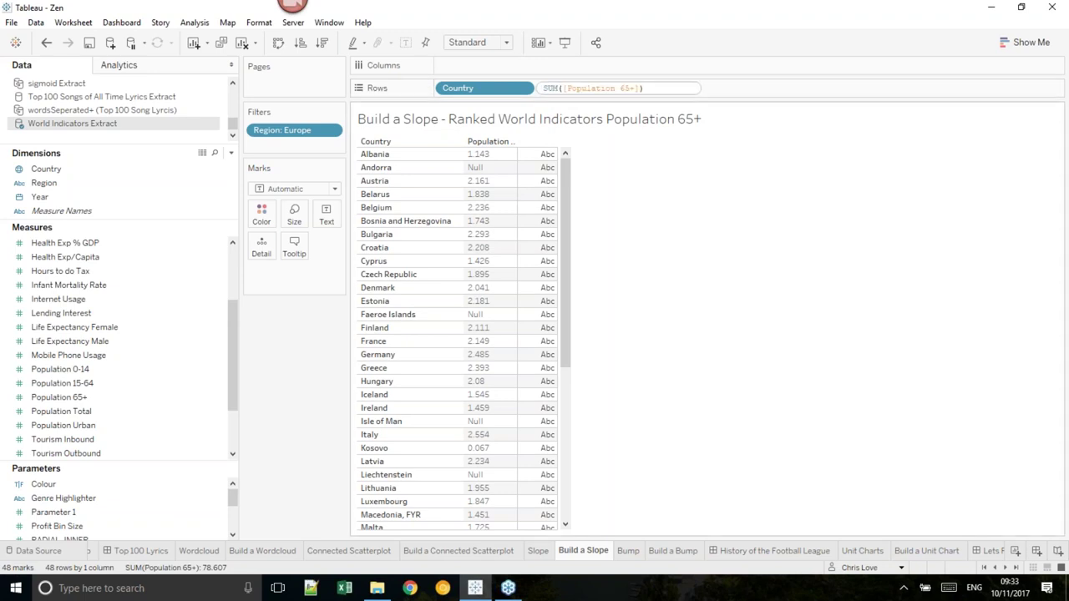
type("RANK_UNIQU")
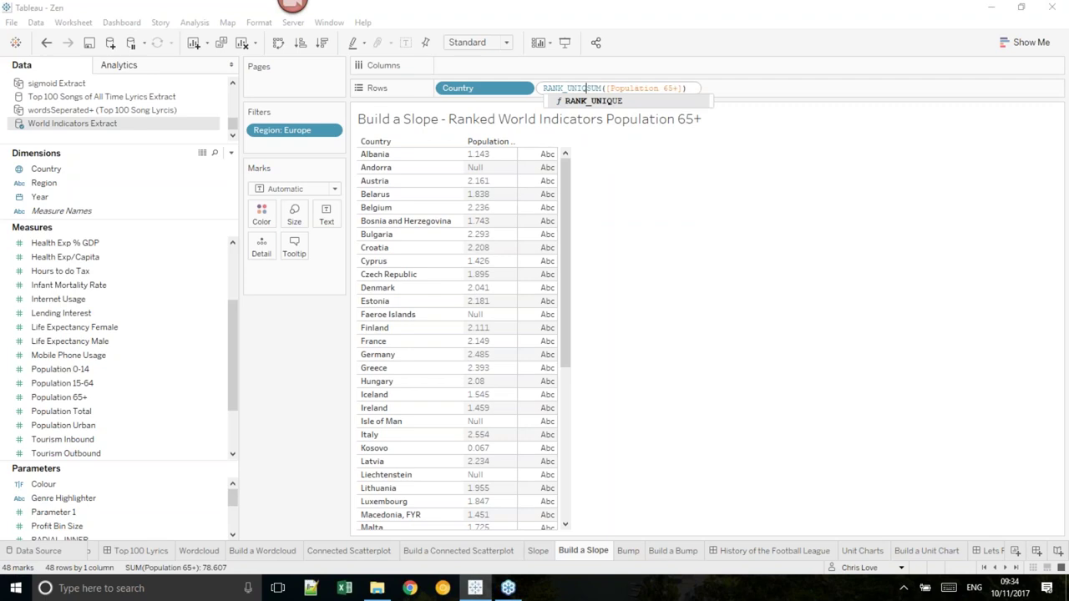
type("E(")
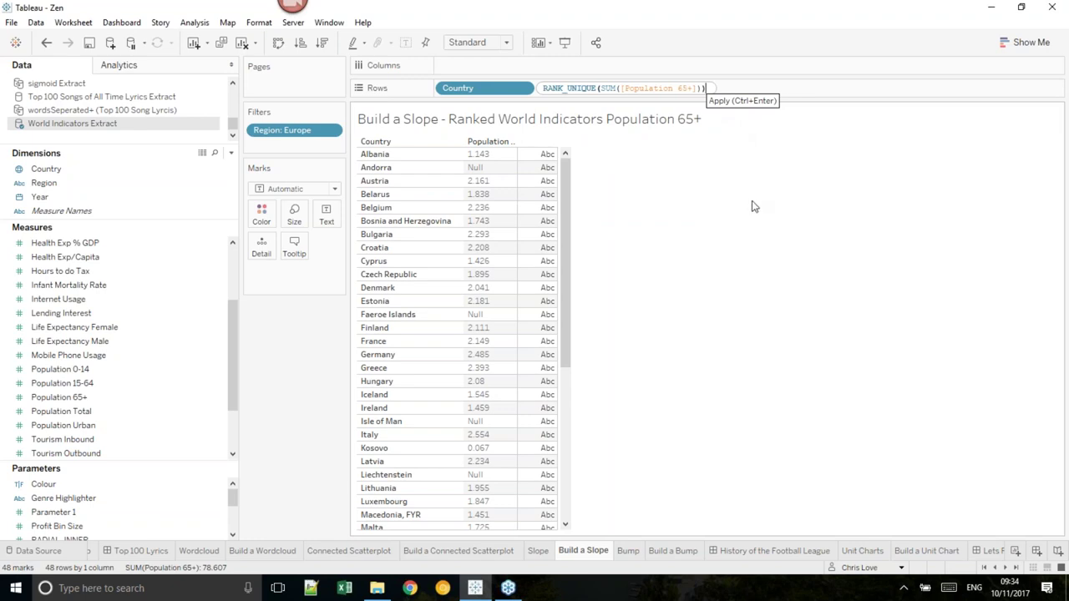
key("Return")
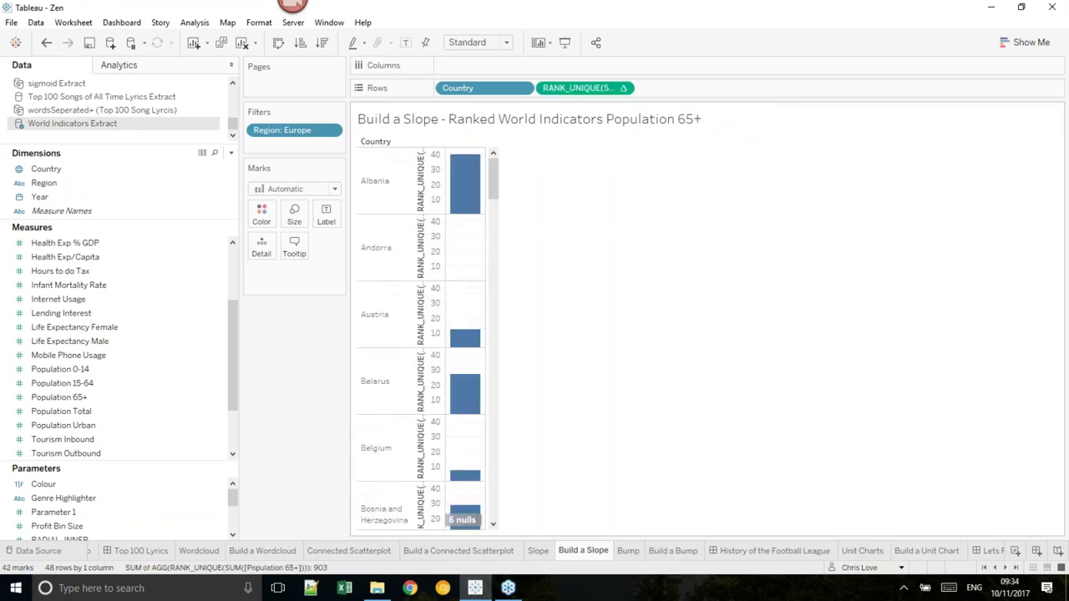
left_click(624, 90)
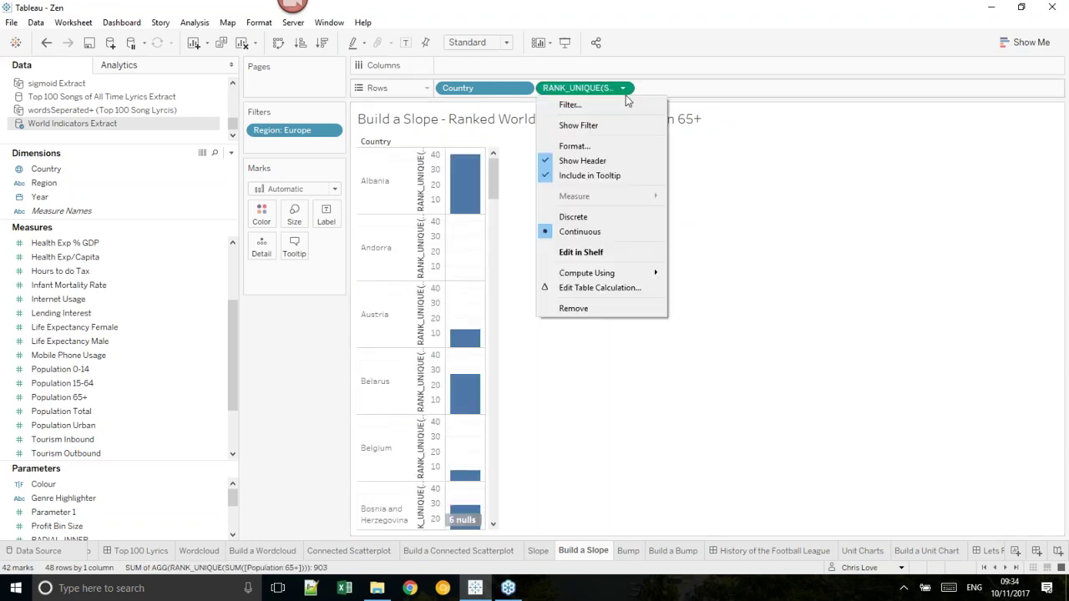
left_click(632, 219)
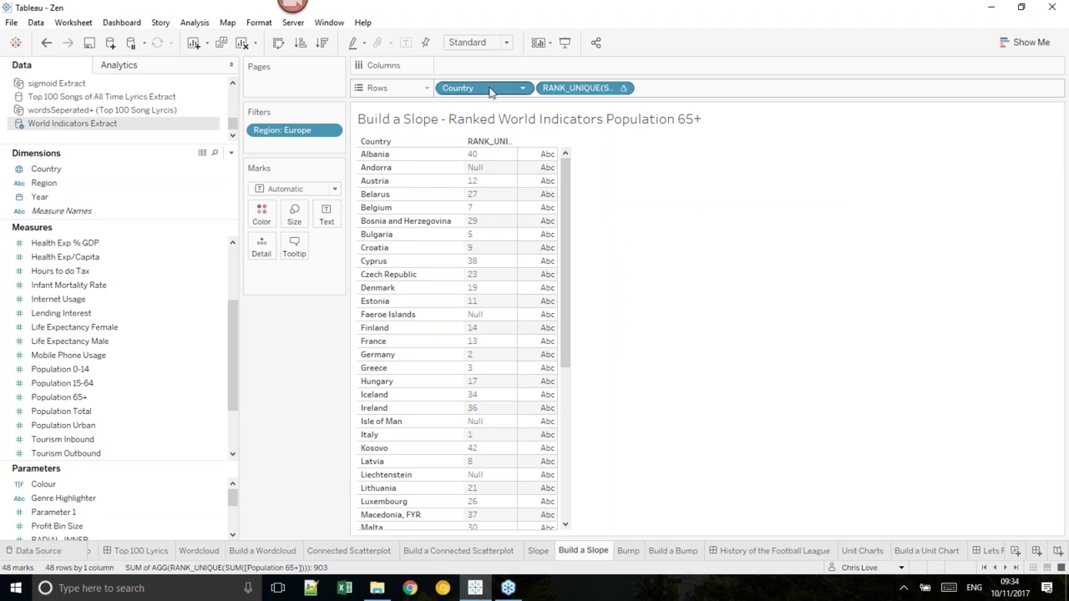
- Move Country from the rows to Detail with the rank computed using Country, and exclude the Null rank
left_click_drag(489, 92, 297, 276)
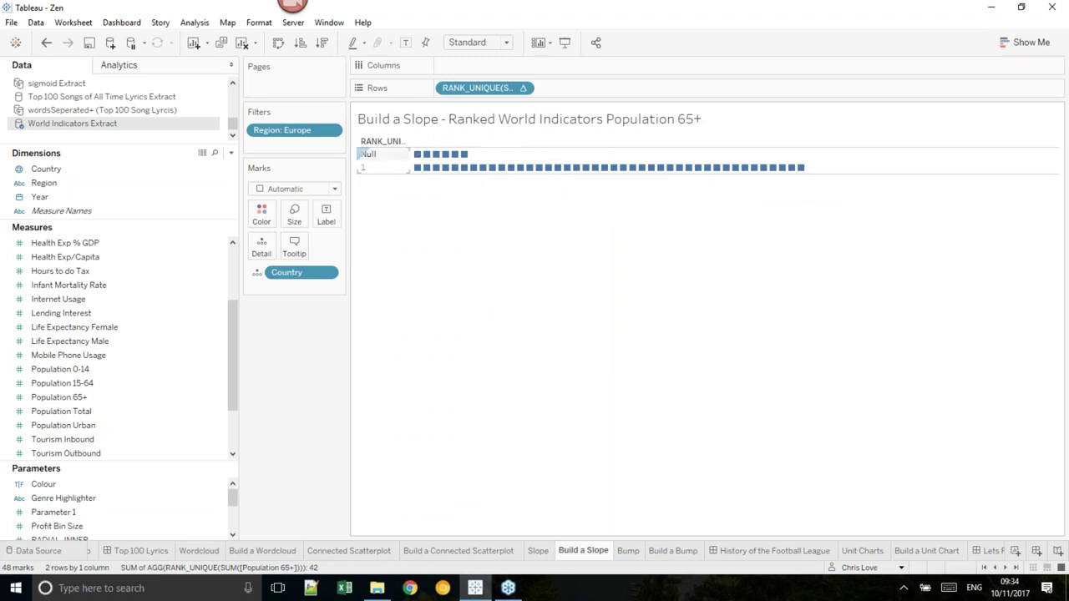
left_click(523, 88)
mouse_move(553, 303)
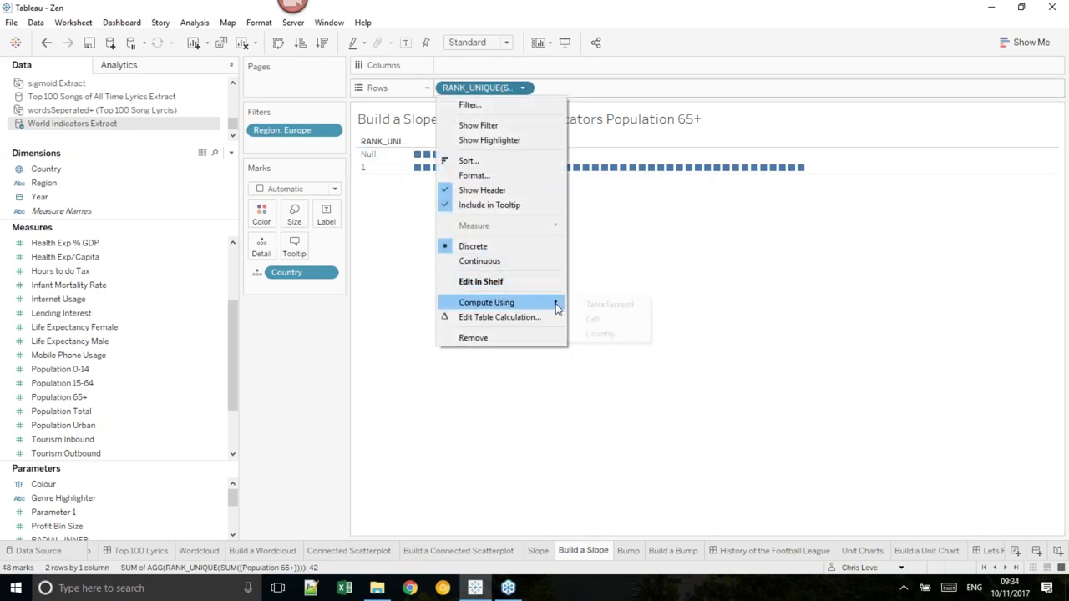
left_click(619, 337)
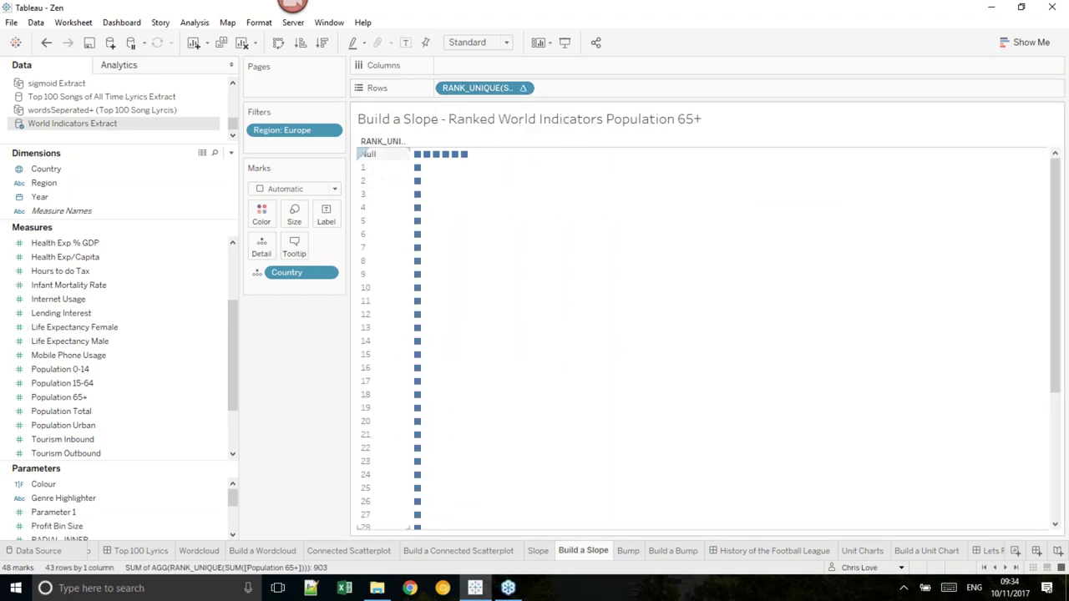
right_click(384, 155)
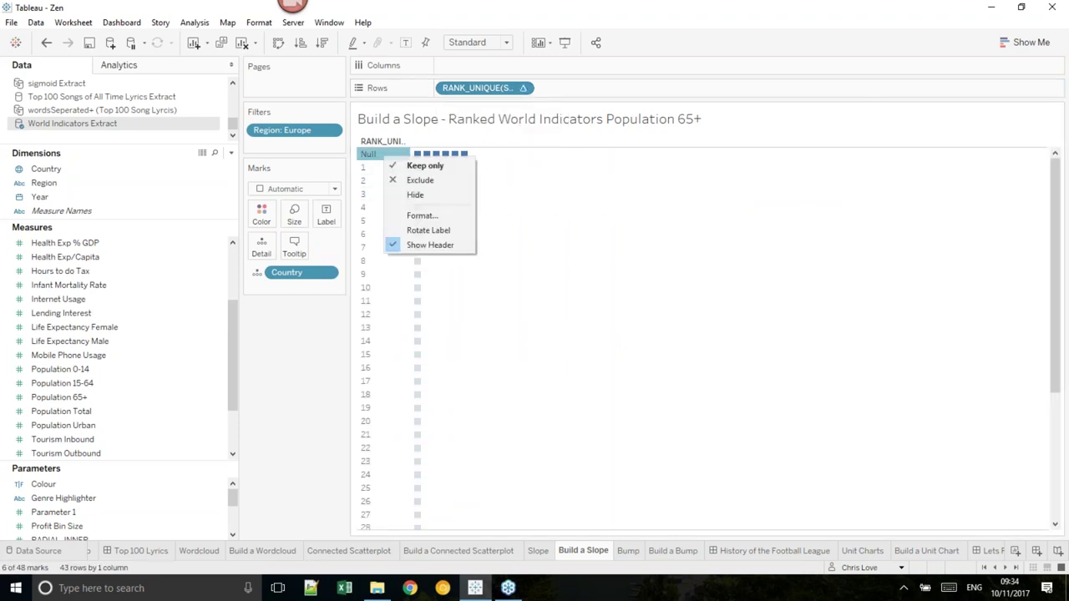
left_click(441, 182)
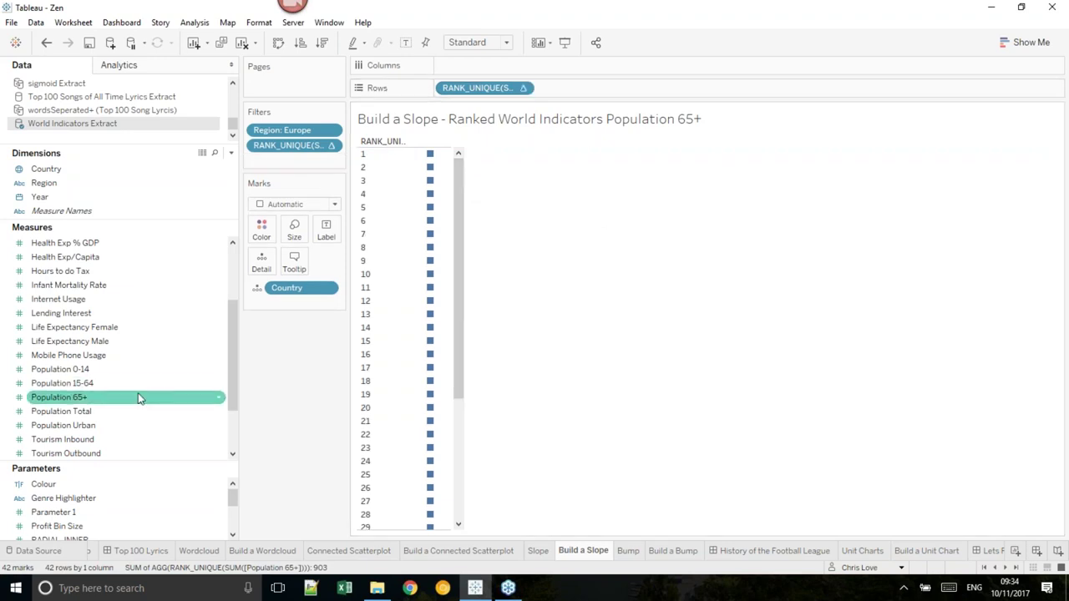
- Add Year to the columns and keep only the years 2000 and 2012
left_click_drag(65, 199, 493, 66)
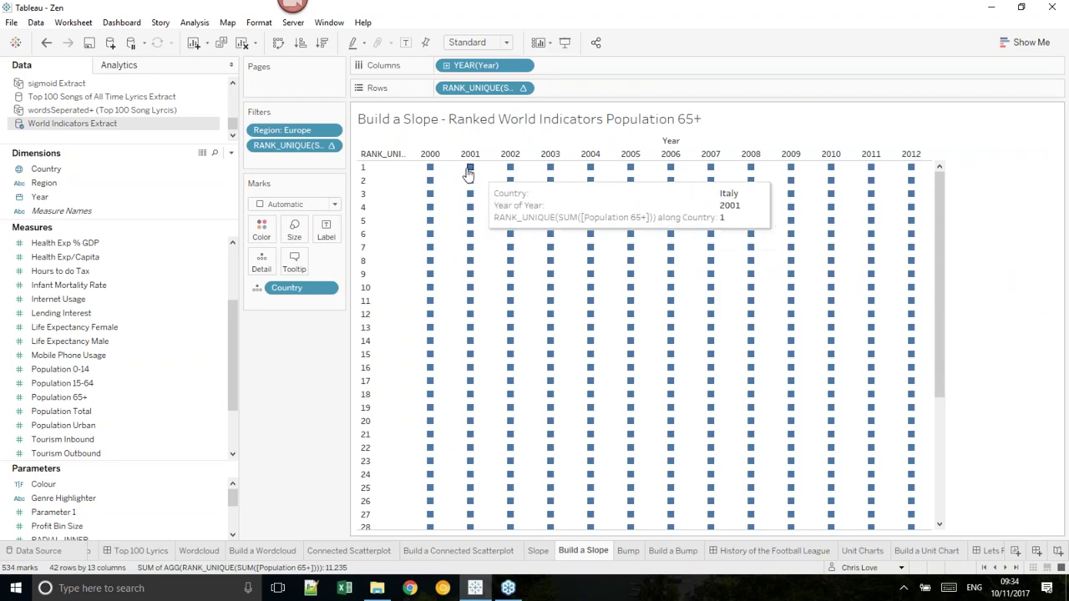
left_click(431, 156)
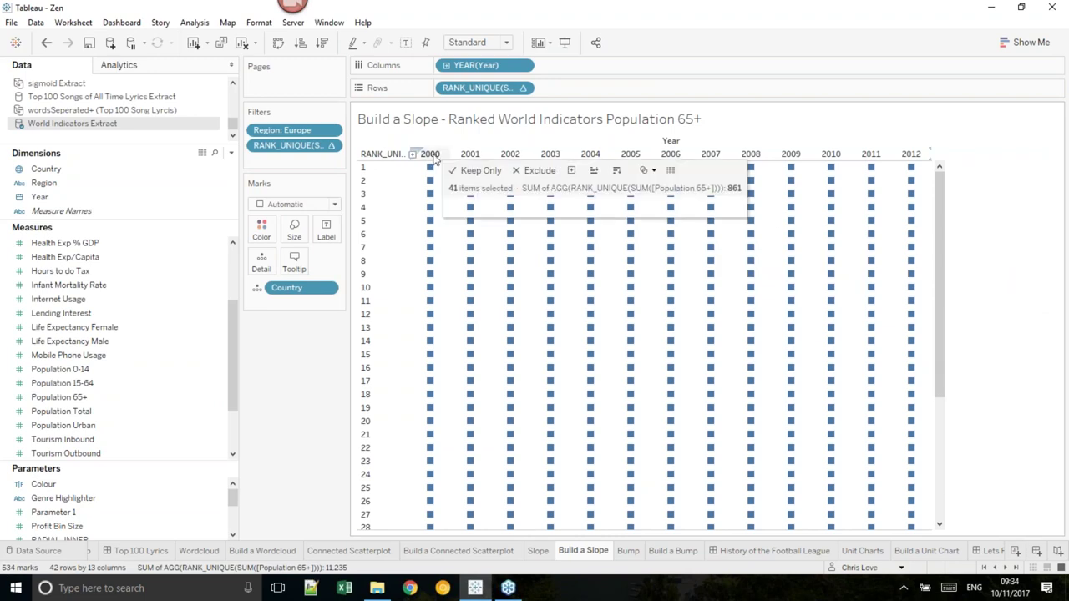
left_click(911, 157, "ctrl")
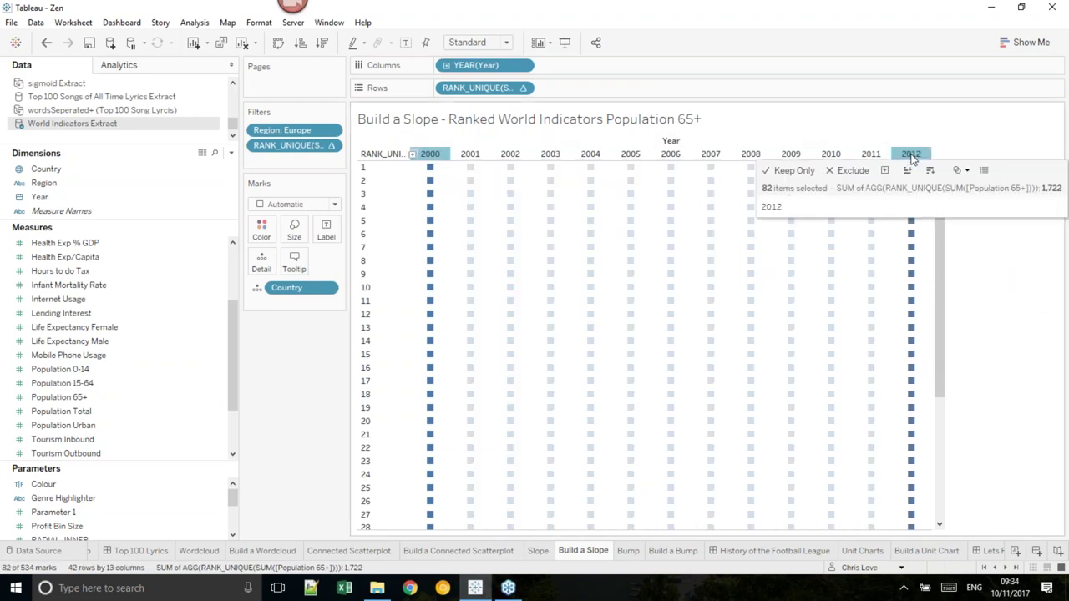
left_click(798, 170)
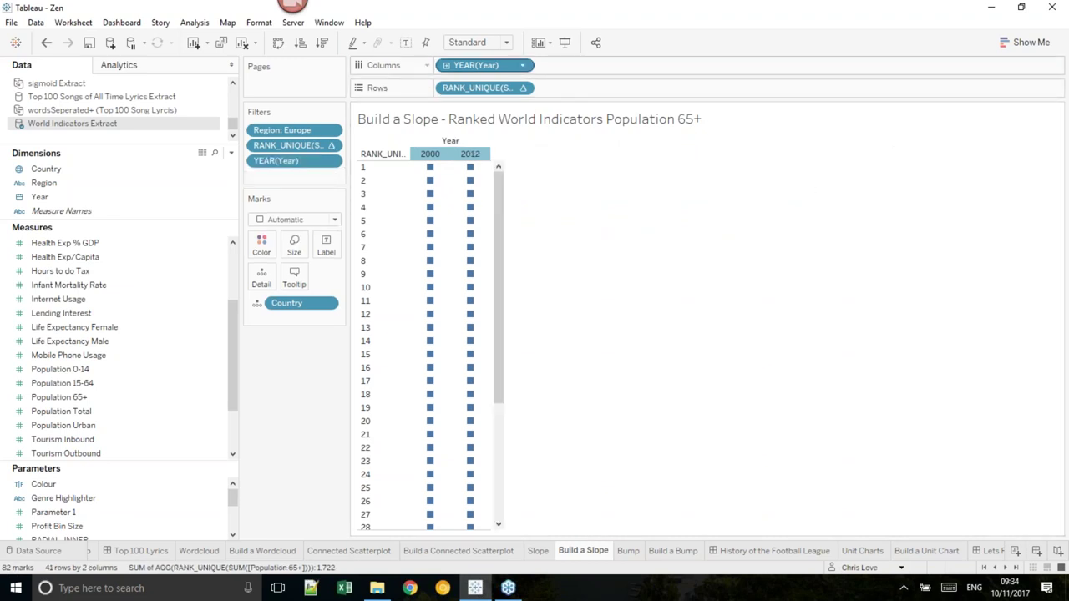
left_click(666, 286)
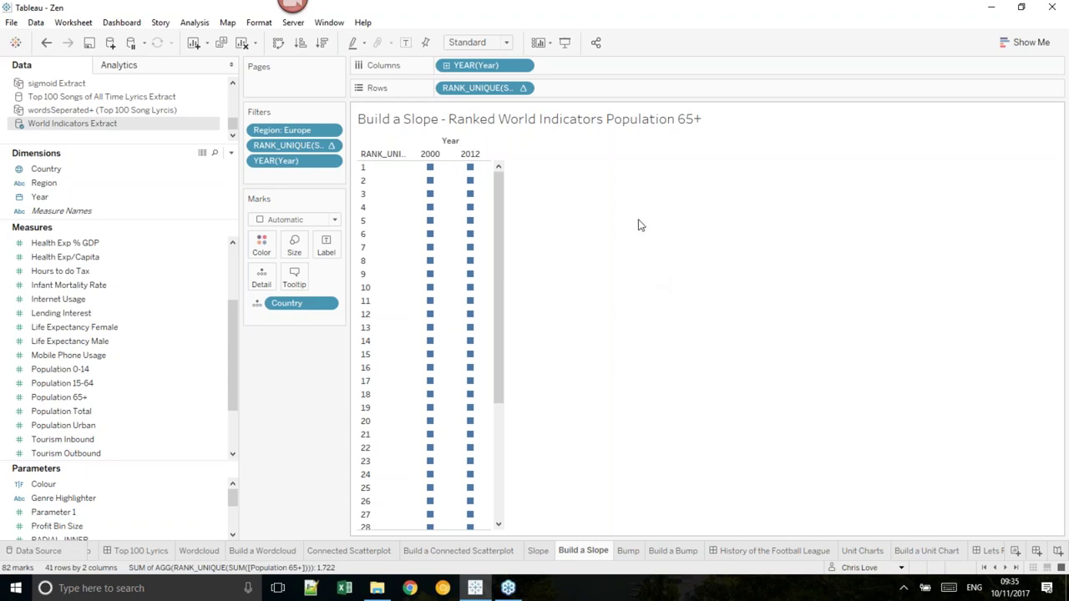
- Make both Year and the rank field continuous to draw slope lines, and narrow the chart
left_click(524, 66)
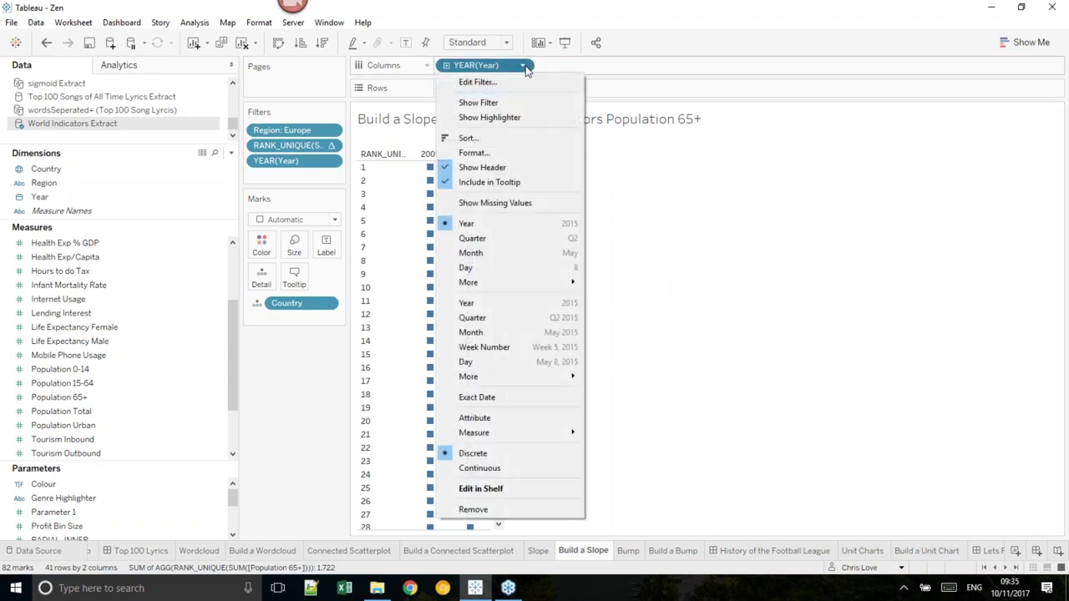
left_click(531, 473)
left_click(523, 88)
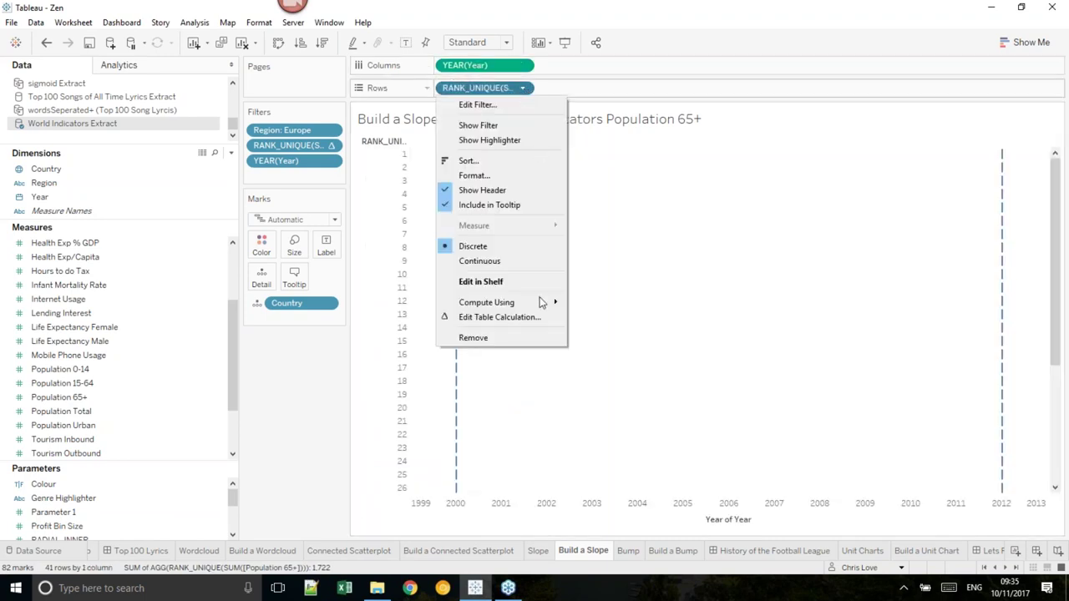
left_click(524, 261)
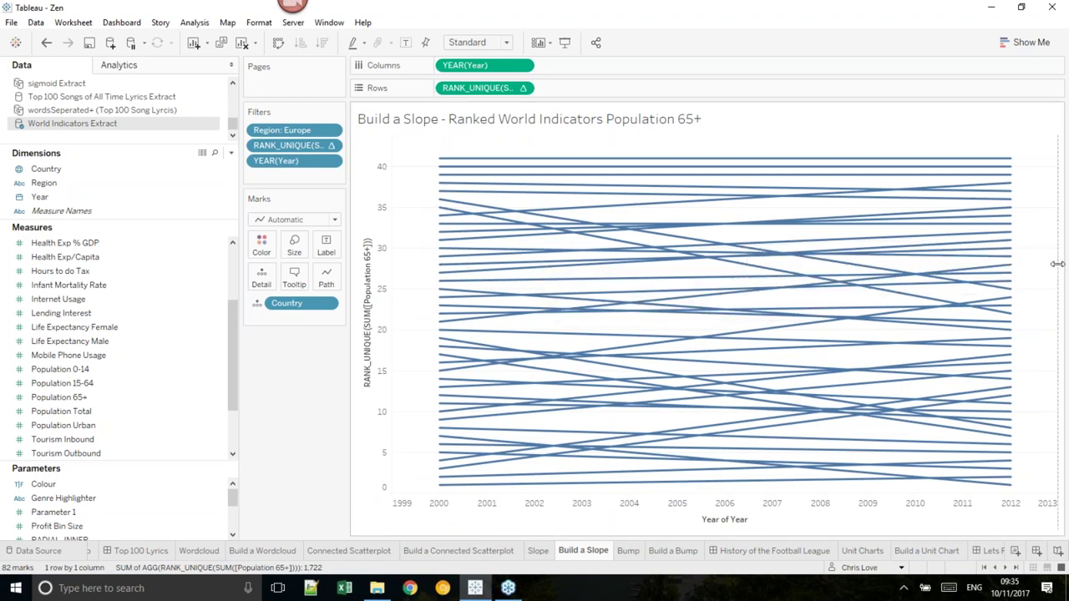
left_click_drag(783, 261, 715, 283)
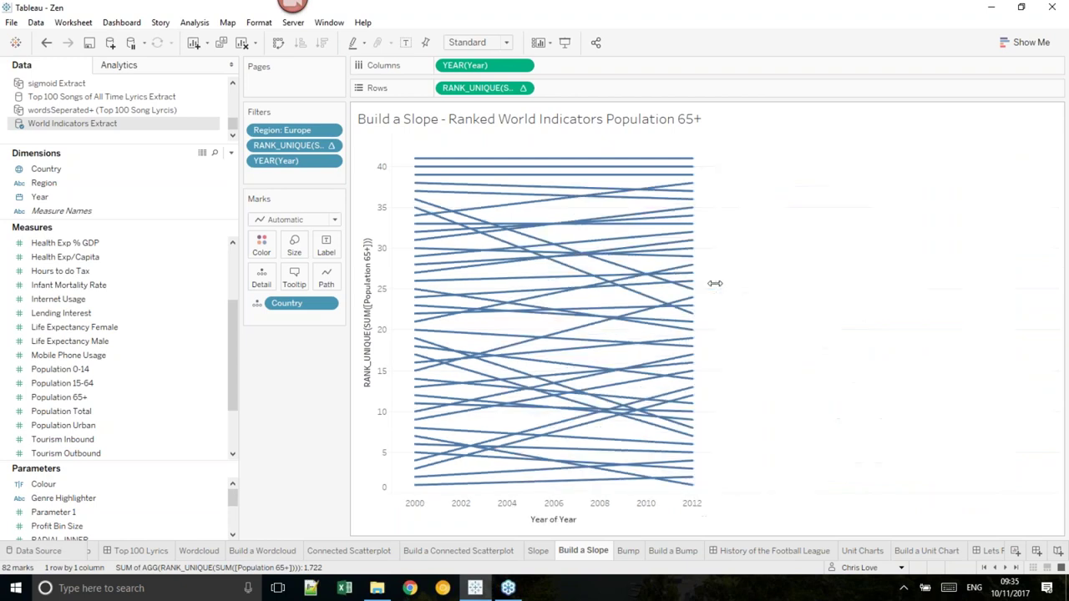
- Reverse the scale of the rank axis so that rank 1 sits at the upper end of the chart
mouse_move(681, 261)
mouse_move(424, 491)
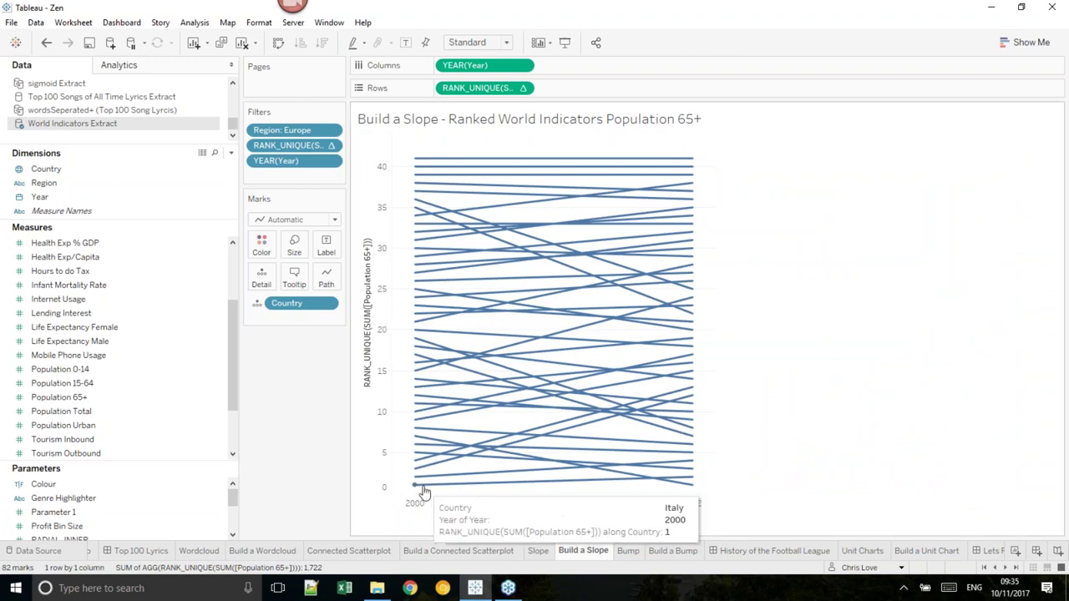
right_click(383, 435)
left_click(409, 442)
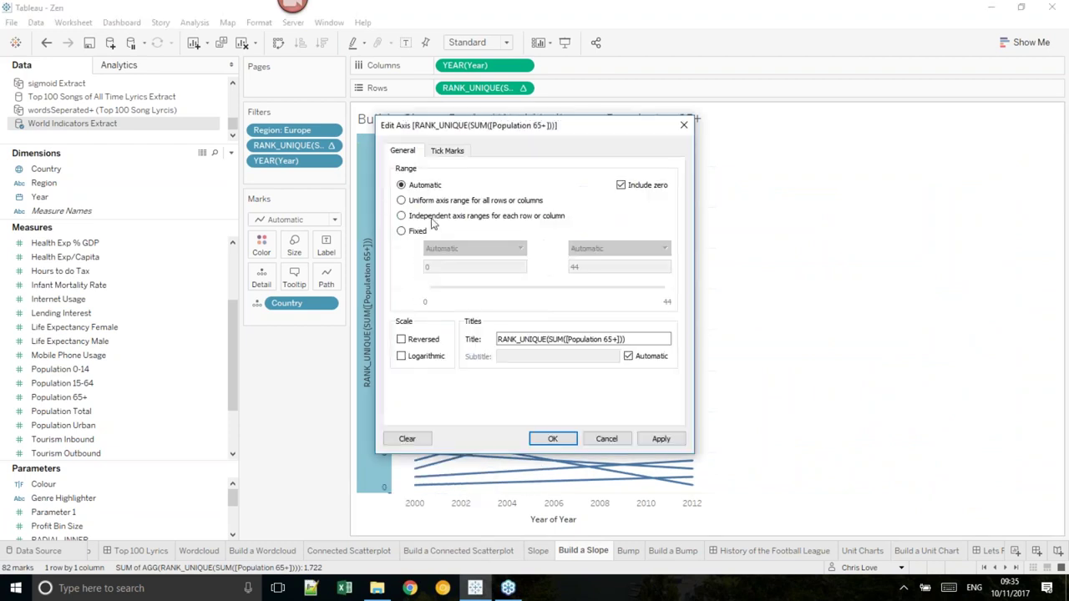
left_click(402, 340)
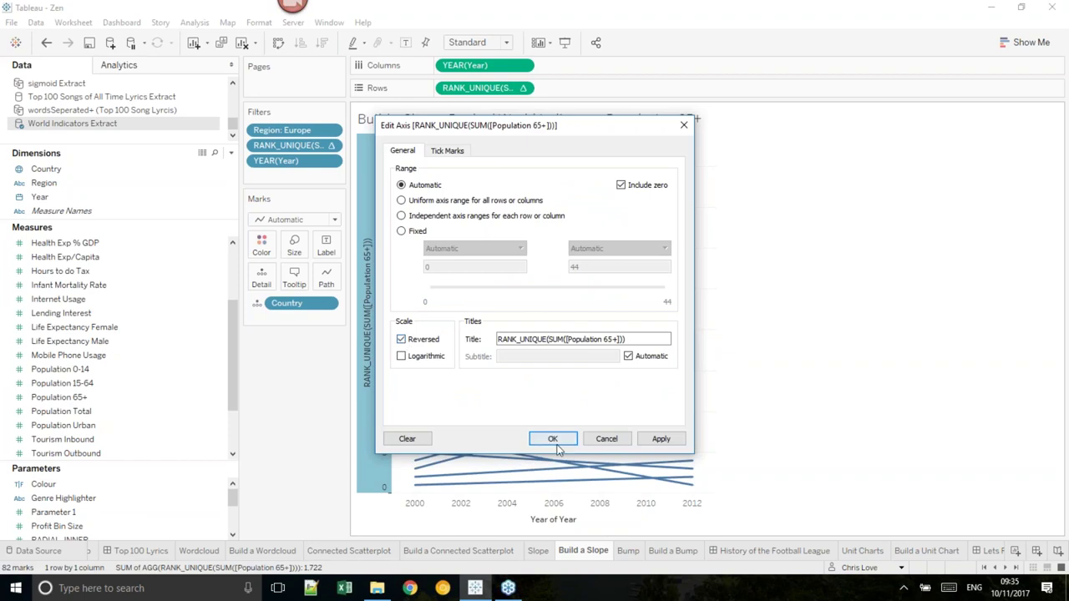
left_click(553, 441)
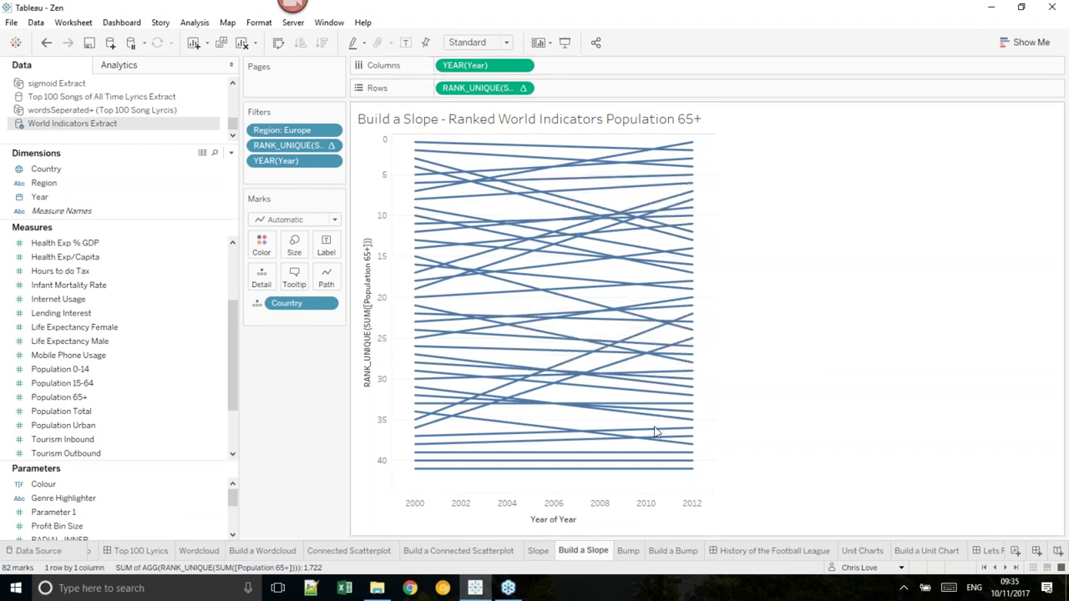
- Make the Year column field discrete and widen the chart to spread the 2000 and 2012 columns apart
left_click(523, 66)
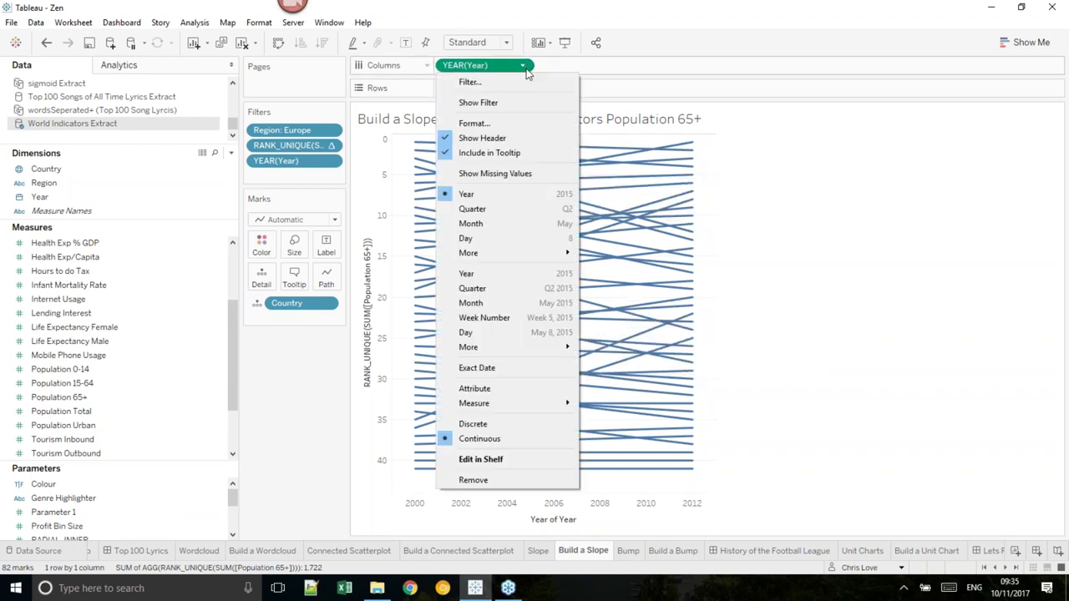
left_click(515, 390)
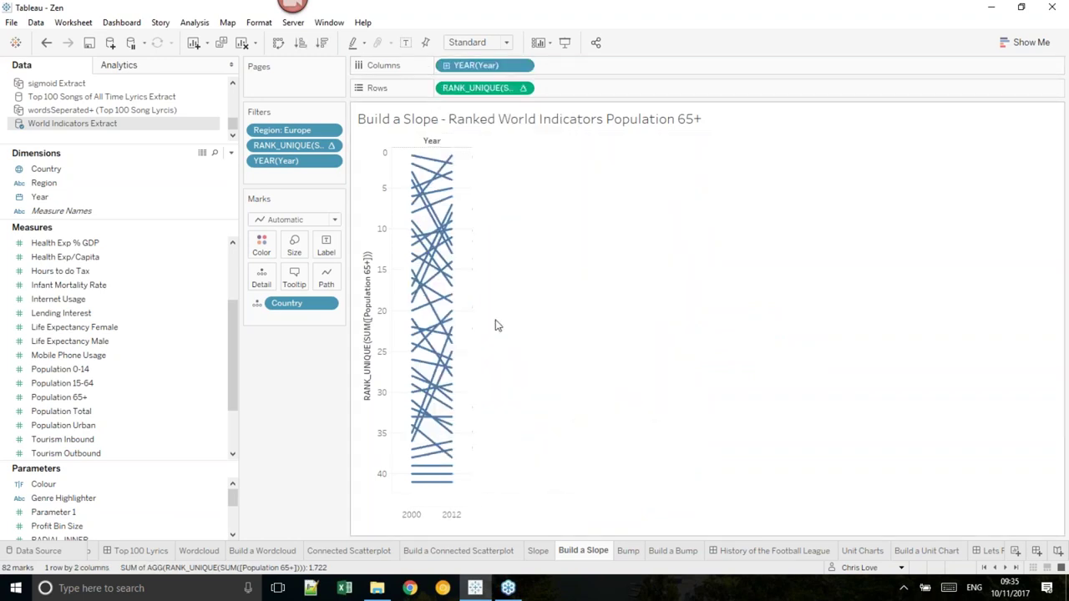
left_click_drag(471, 276, 798, 276)
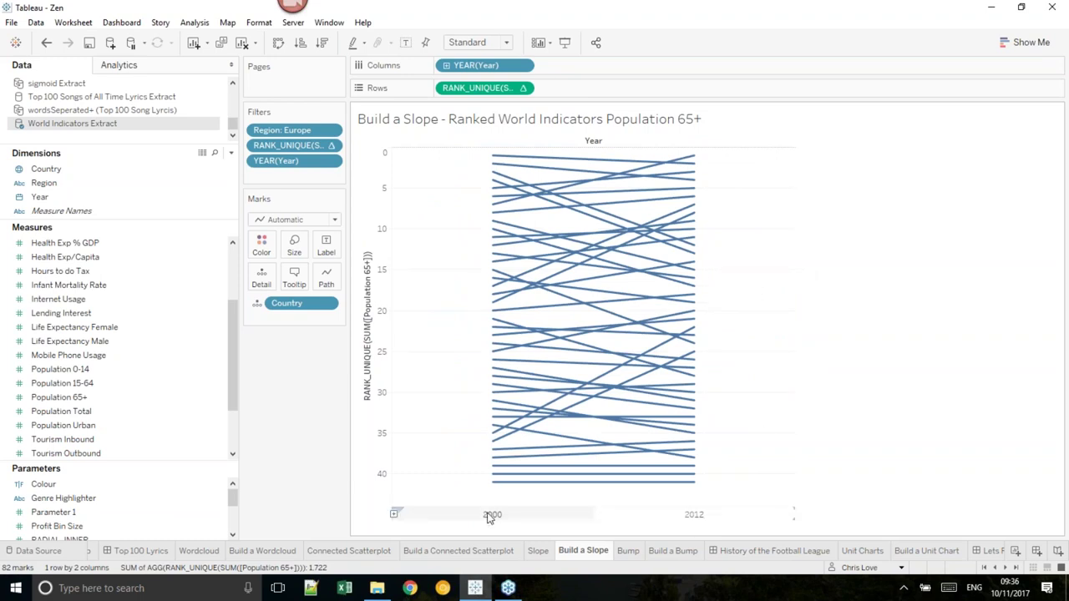
mouse_move(495, 479)
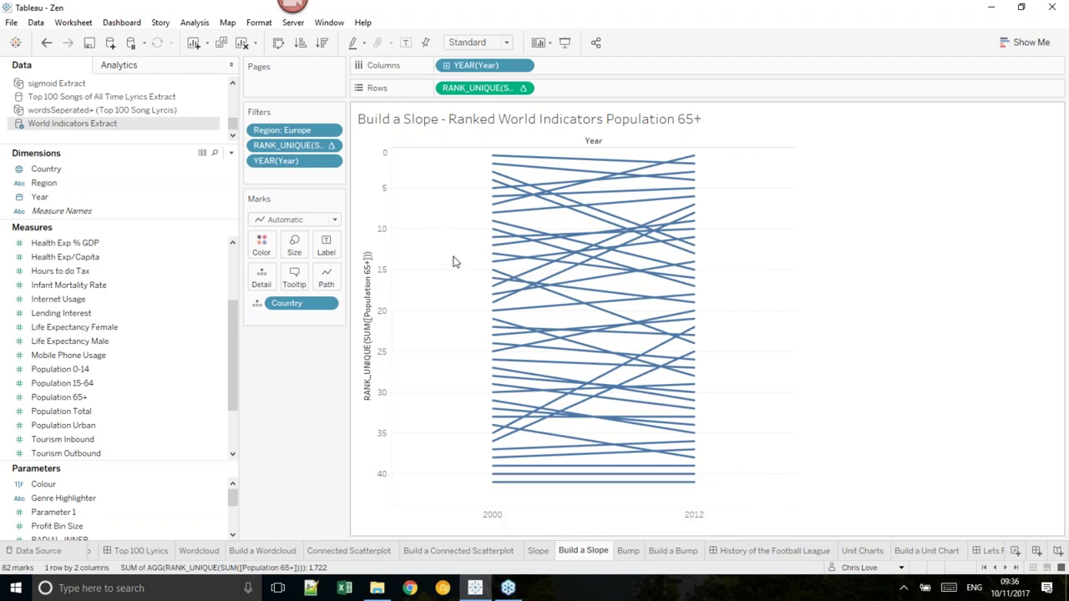
- Label the slope lines with Country and show the labels at both line ends
left_click_drag(316, 305, 329, 244)
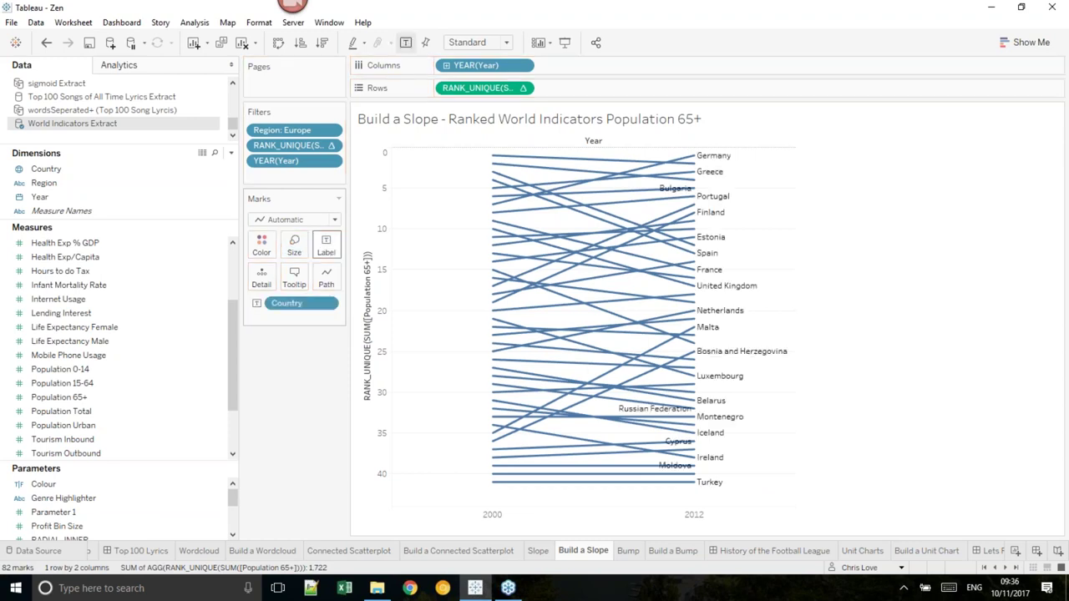
left_click(327, 245)
left_click(367, 417)
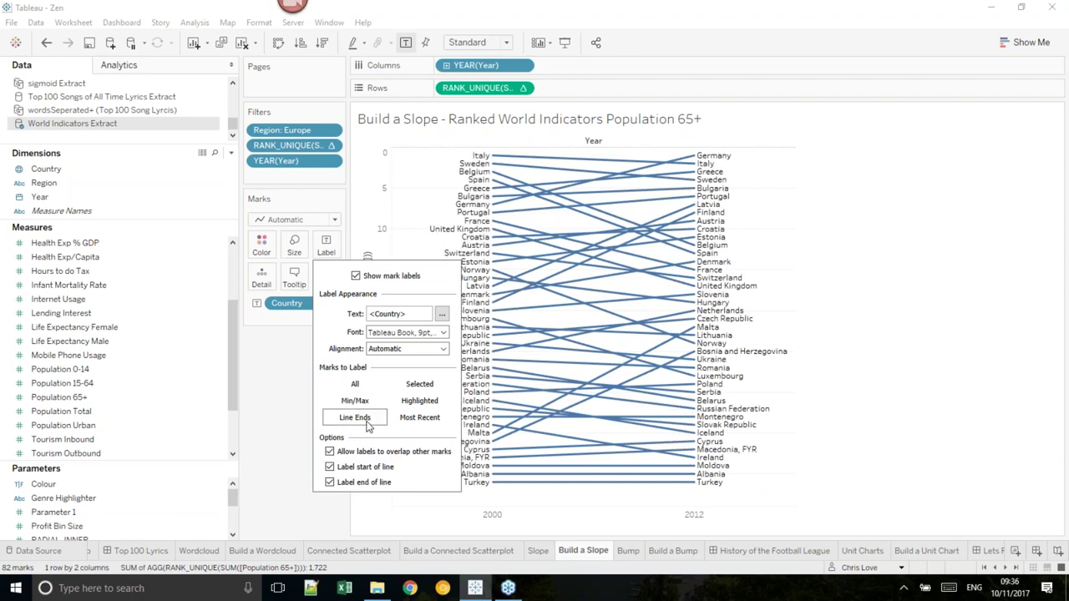
left_click(888, 246)
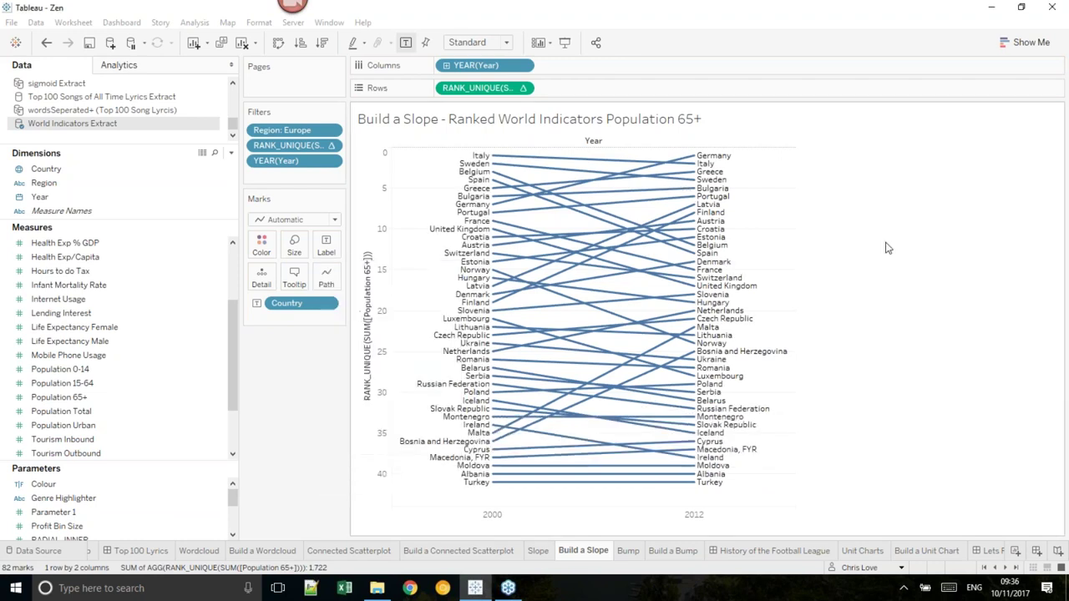
- Hide the Year field label above the chart and the header of the rank axis
right_click(620, 148)
left_click(660, 205)
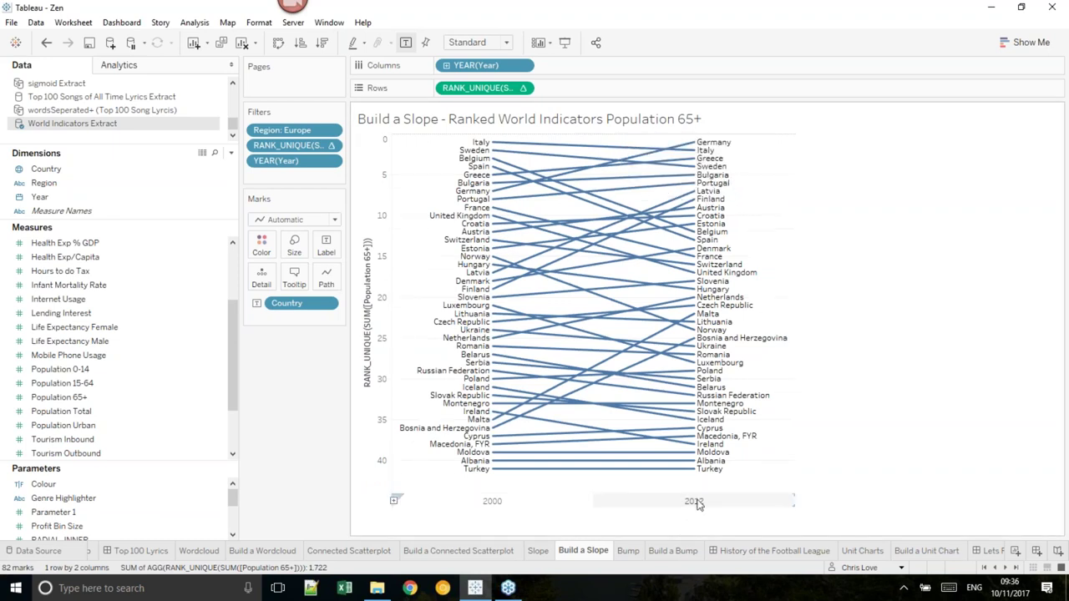
right_click(373, 243)
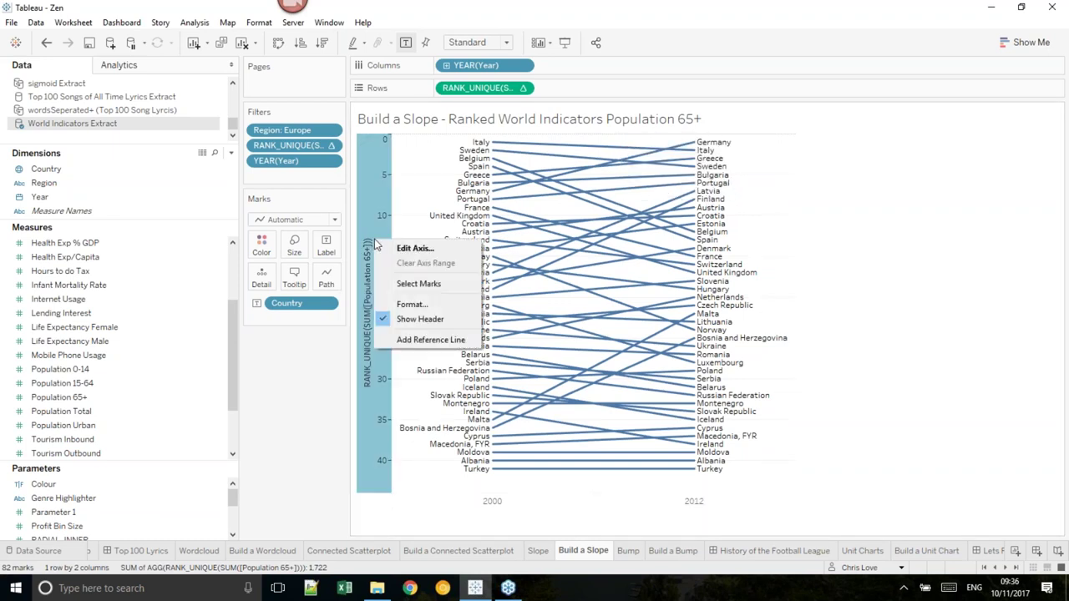
left_click(420, 319)
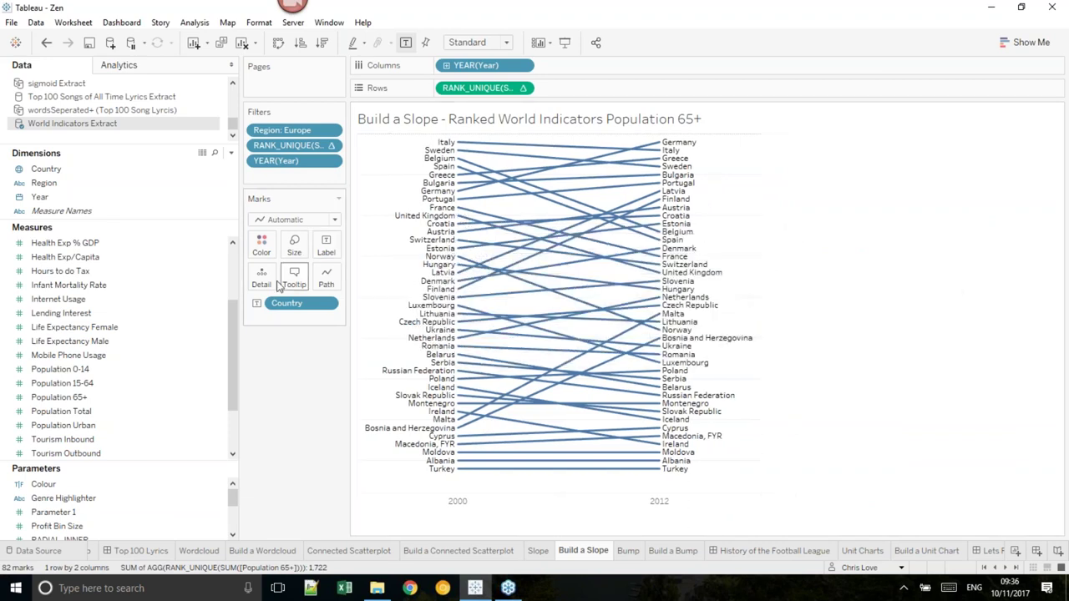
- Color the slope lines by the RANK_UNIQUE field and choose the Temperature Diverging palette
left_click_drag(470, 89, 262, 251)
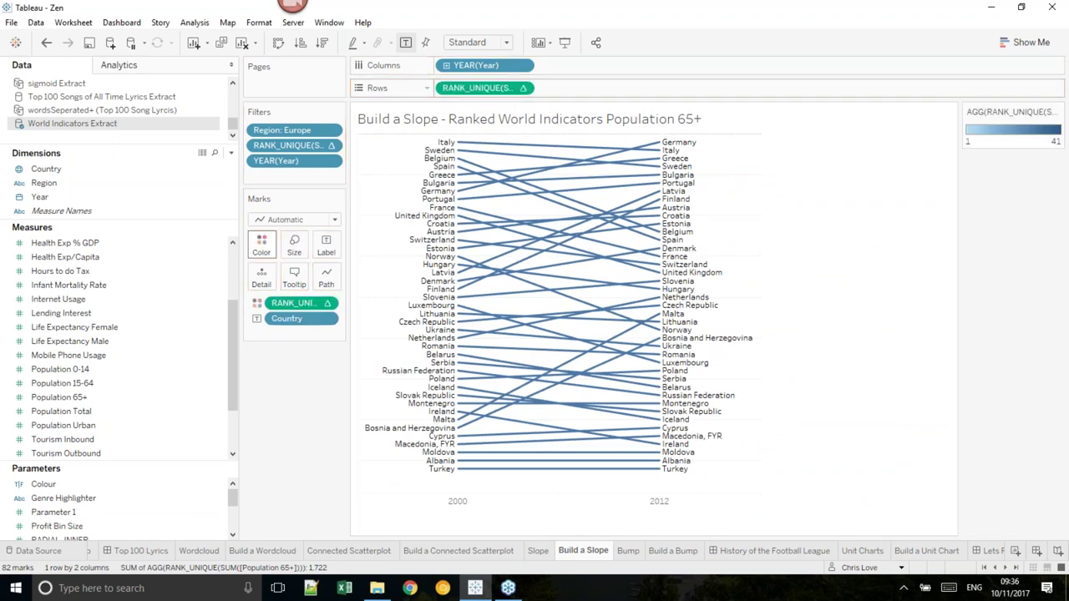
left_click(263, 247)
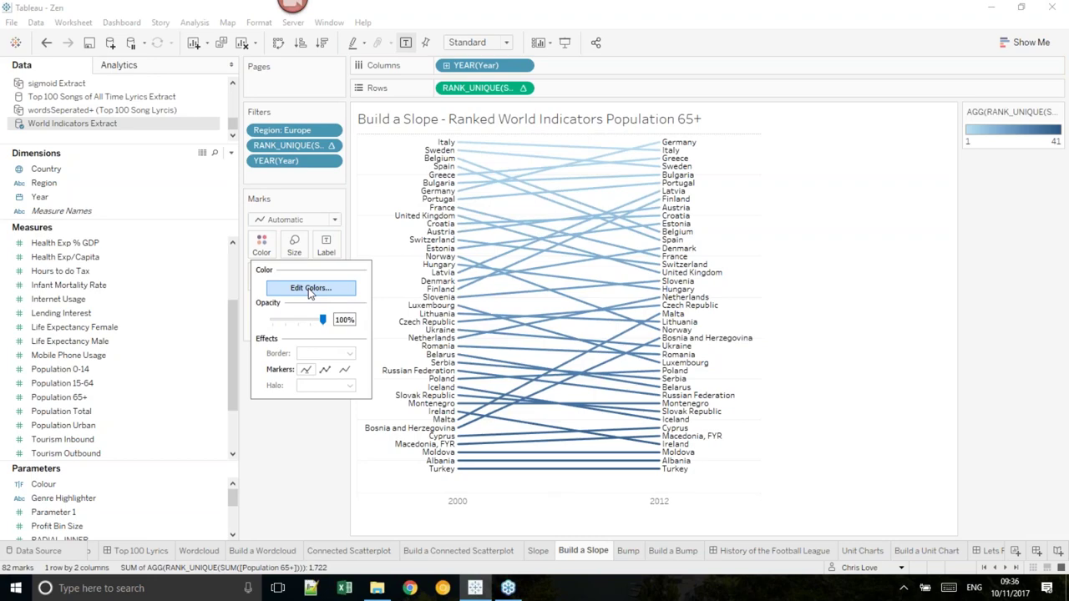
left_click(310, 289)
left_click(557, 239)
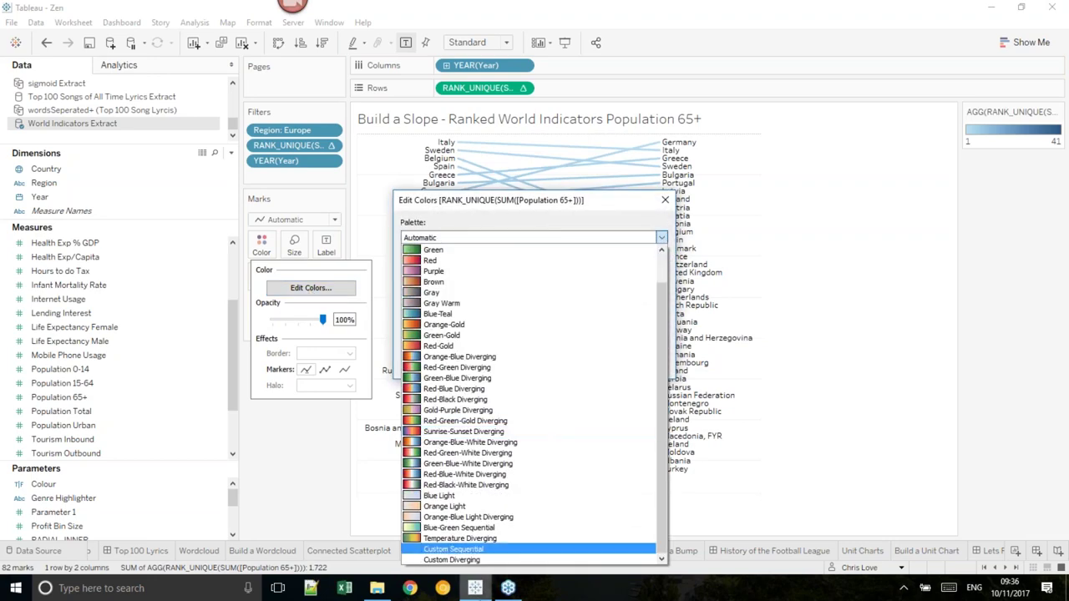
left_click(497, 539)
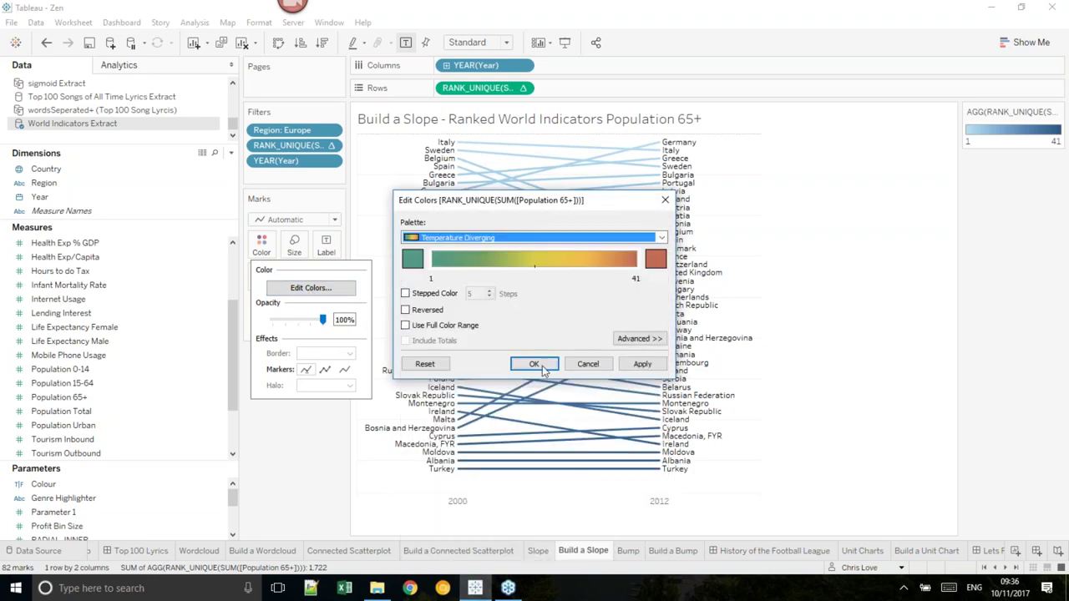
- Apply the Temperature Diverging palette to the rank colours and make the country labels match the mark colour
left_click(535, 364)
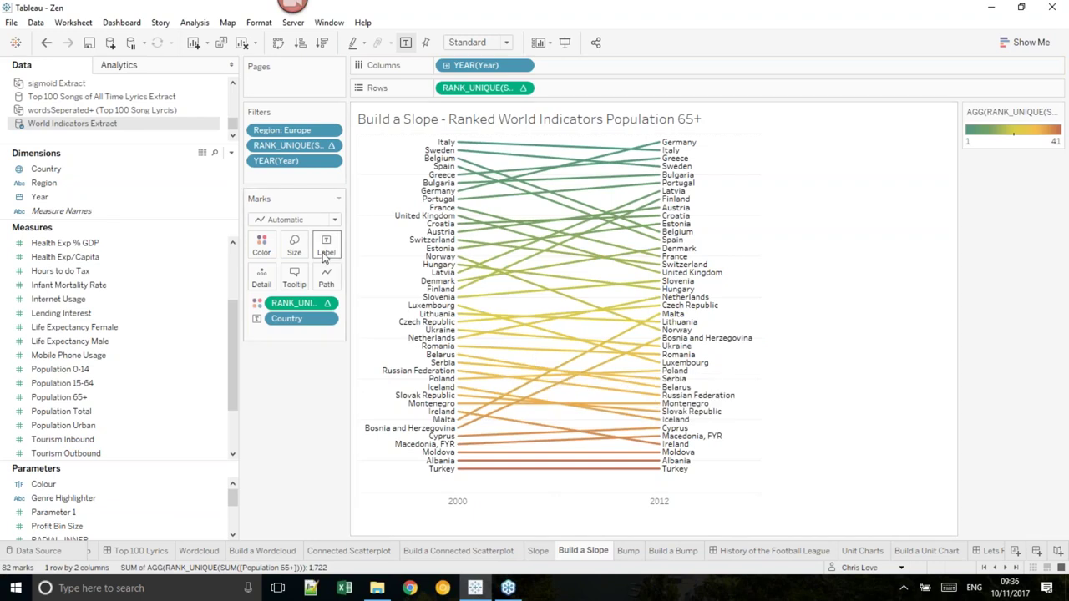
left_click(325, 250)
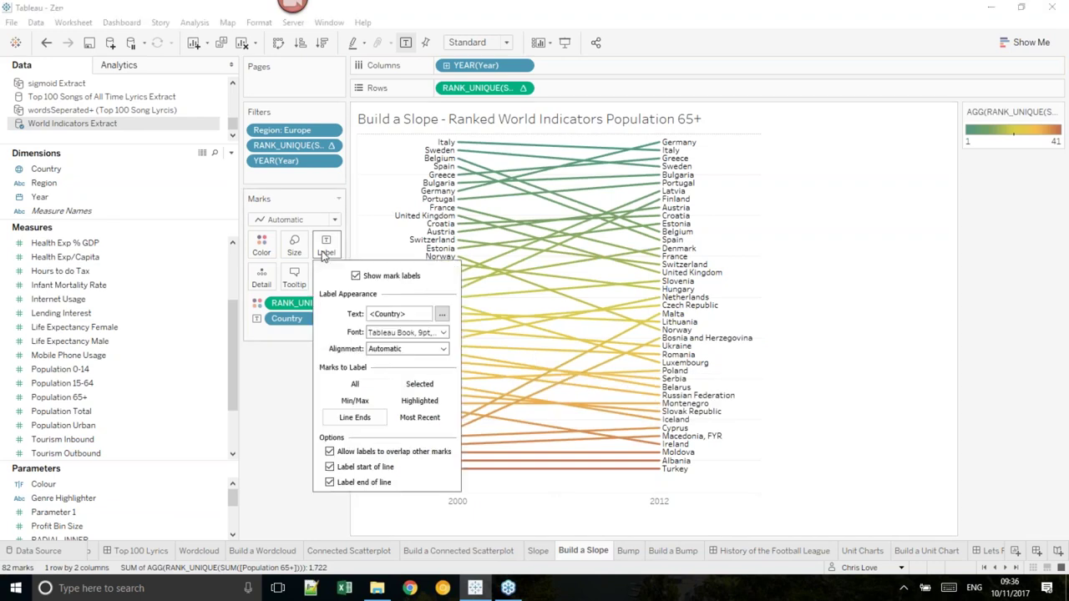
left_click(399, 339)
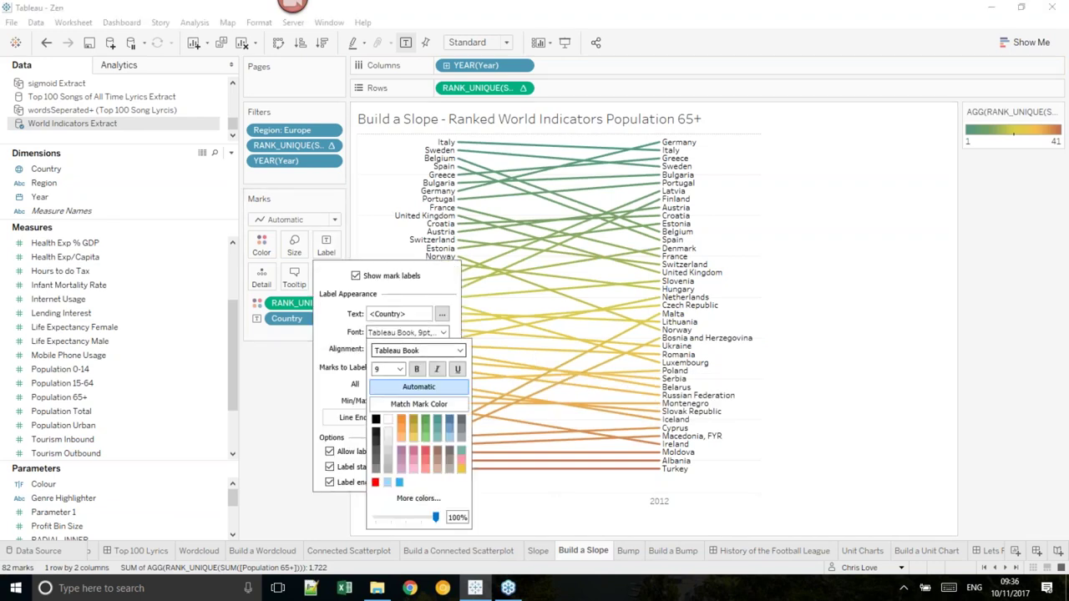
left_click(422, 408)
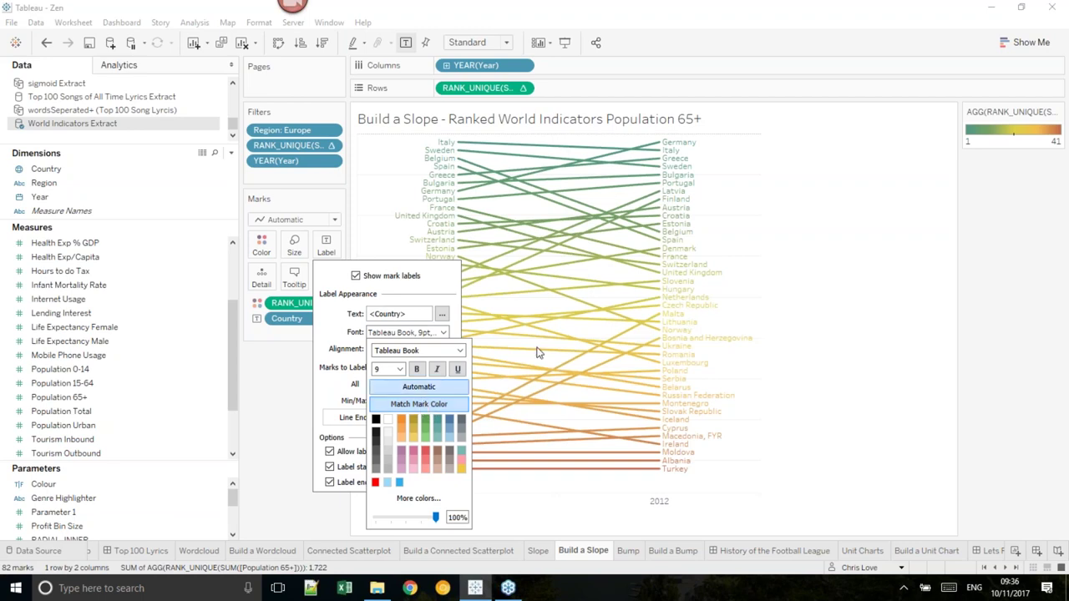
- Shade the slope chart's worksheet background dark grey through the view's formatting options
right_click(769, 203)
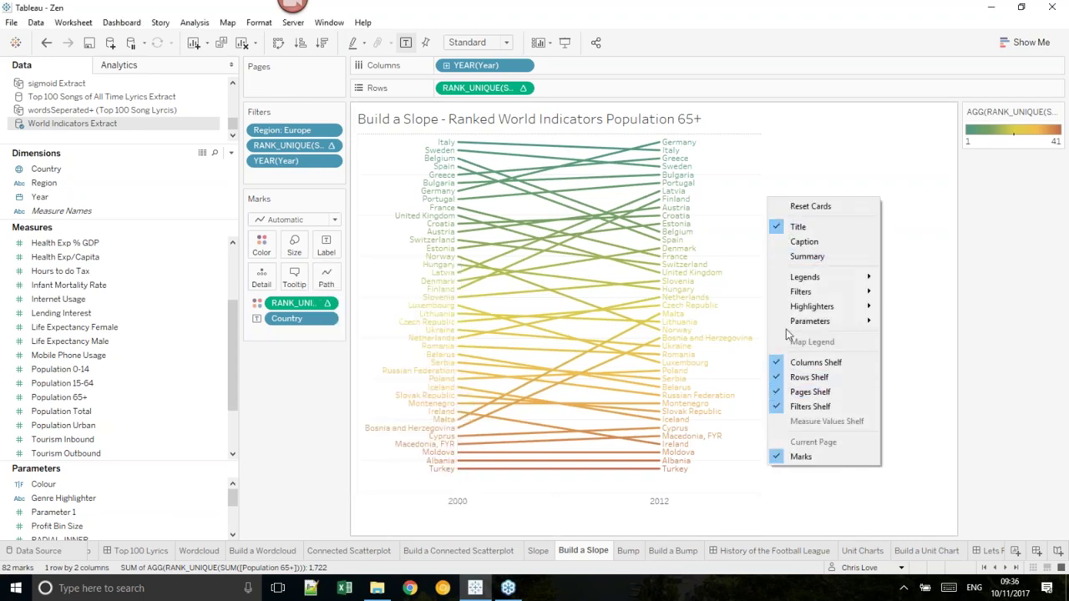
right_click(716, 233)
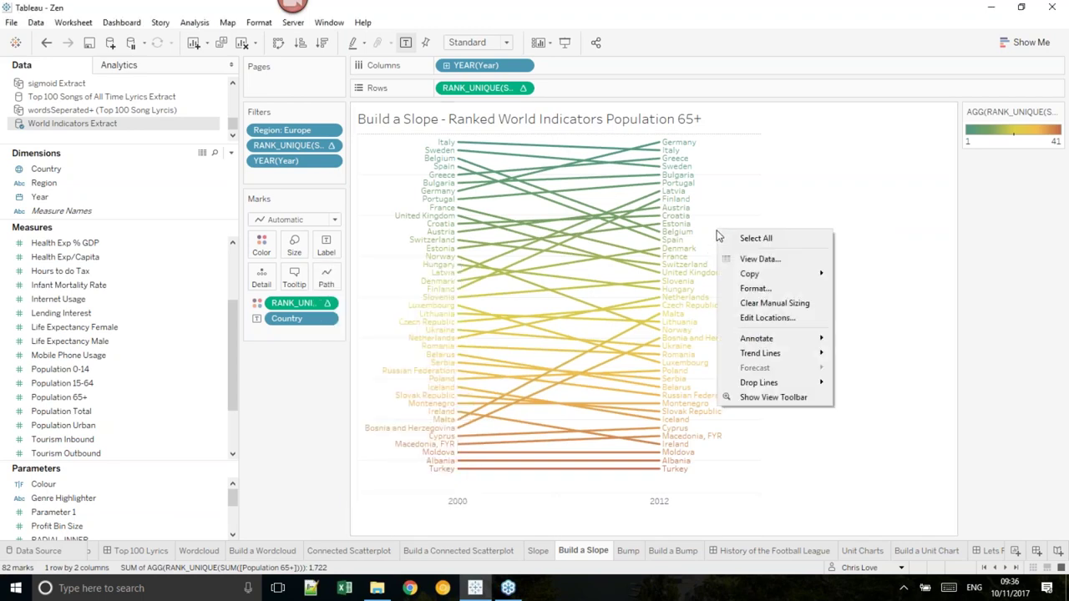
left_click(746, 288)
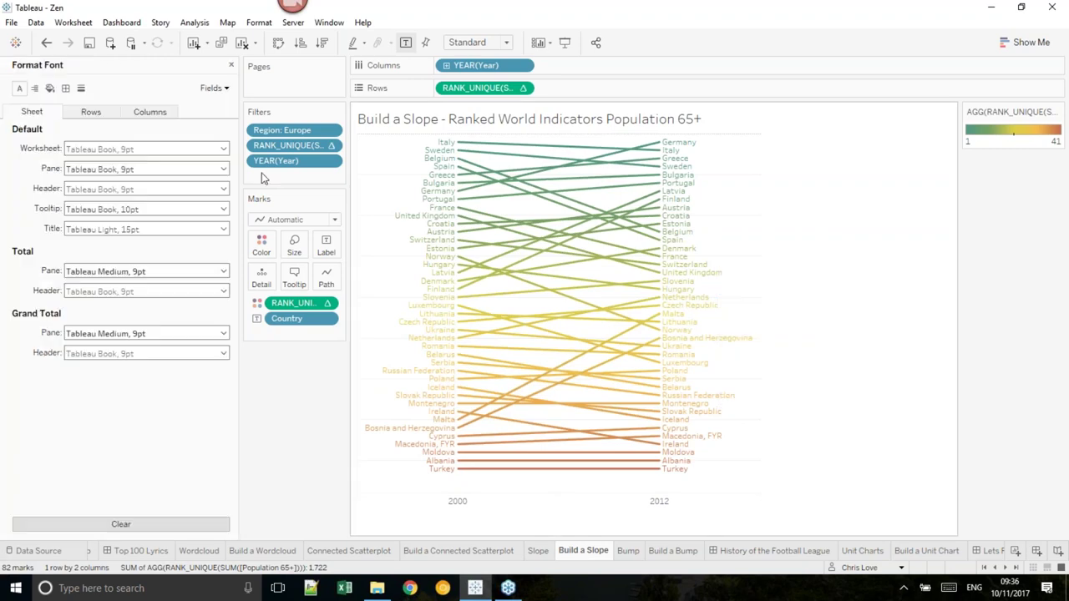
left_click(50, 87)
left_click(117, 148)
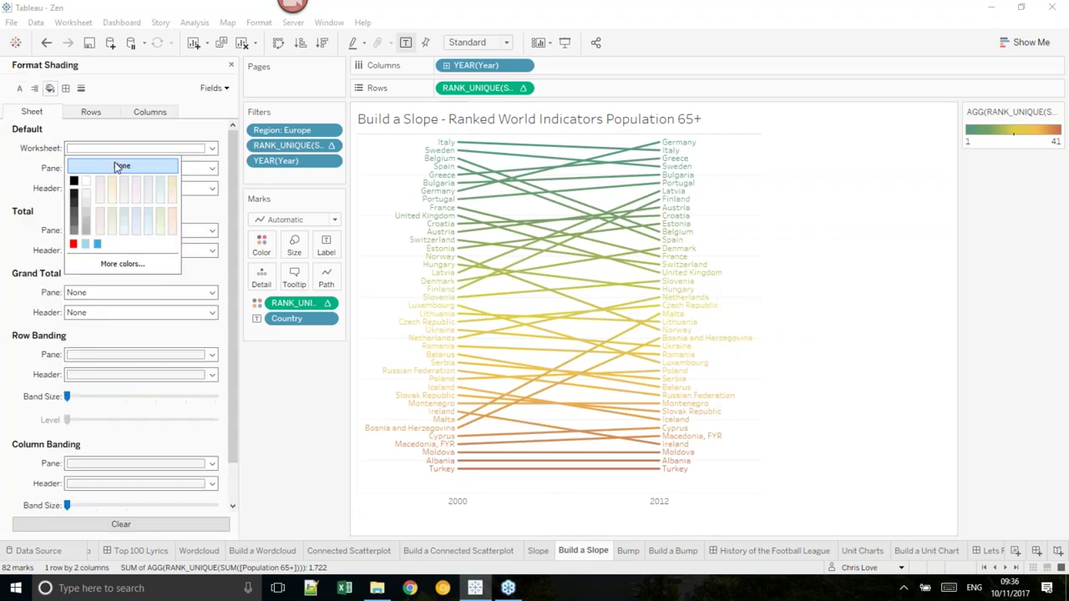
left_click(75, 204)
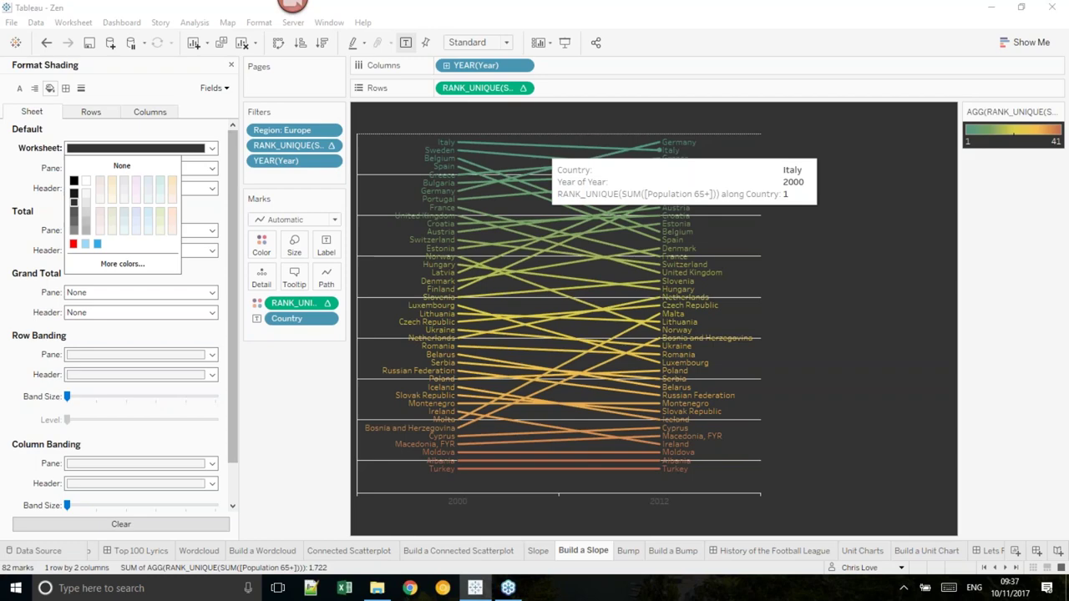
- Set the sheet's zero lines and the row grid lines to None
left_click(80, 88)
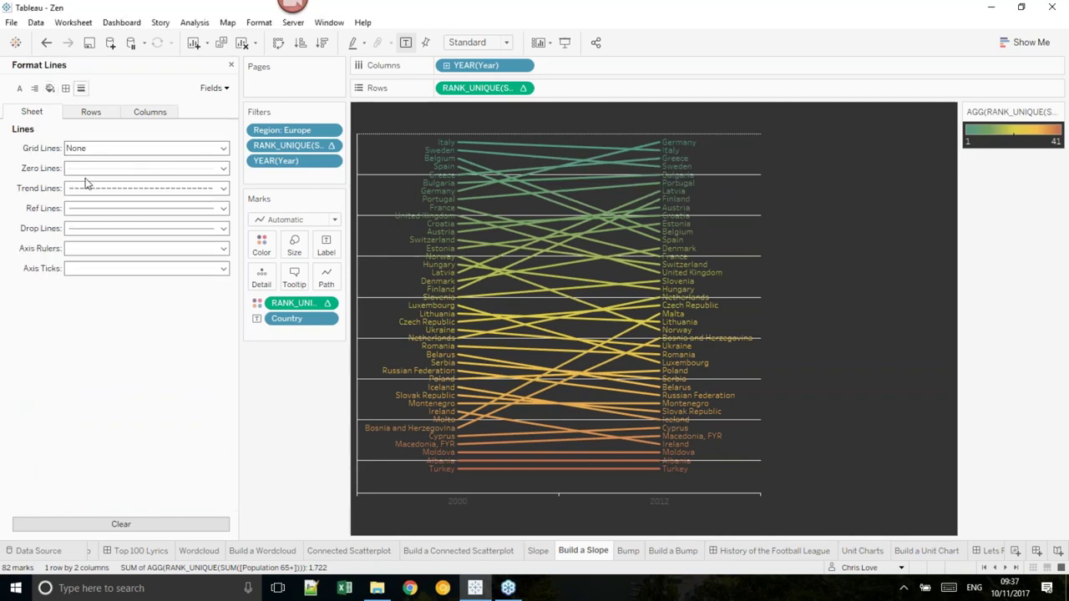
left_click(99, 169)
left_click(109, 187)
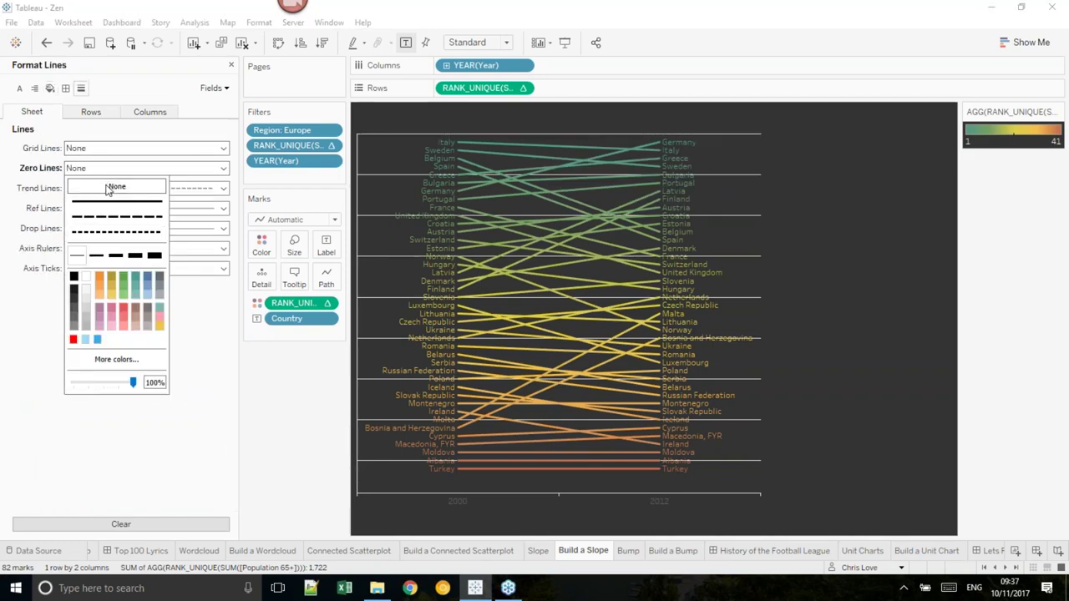
left_click(91, 113)
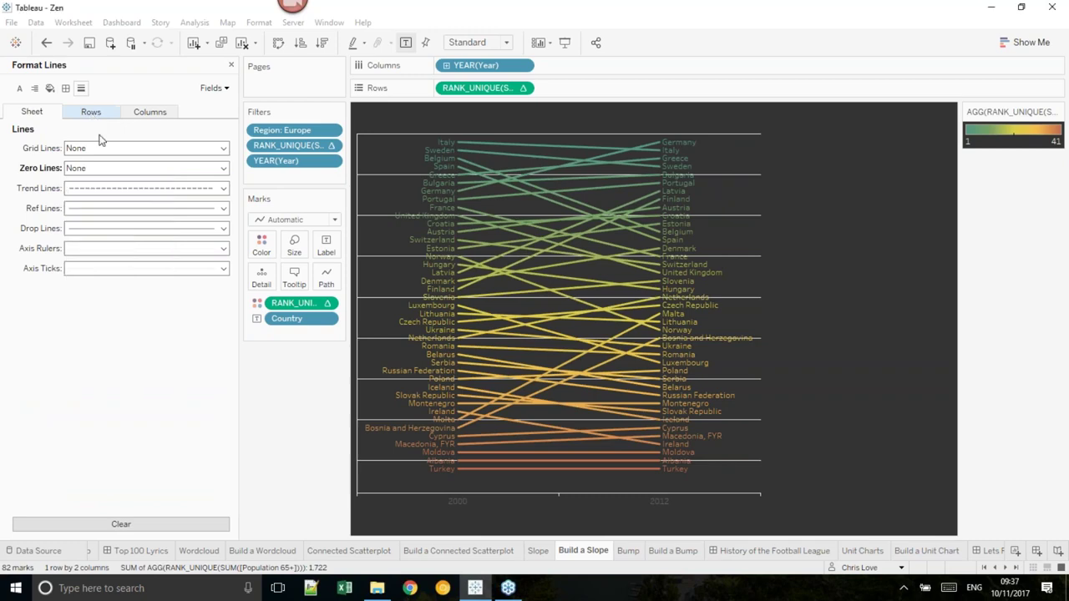
left_click(92, 150)
left_click(117, 166)
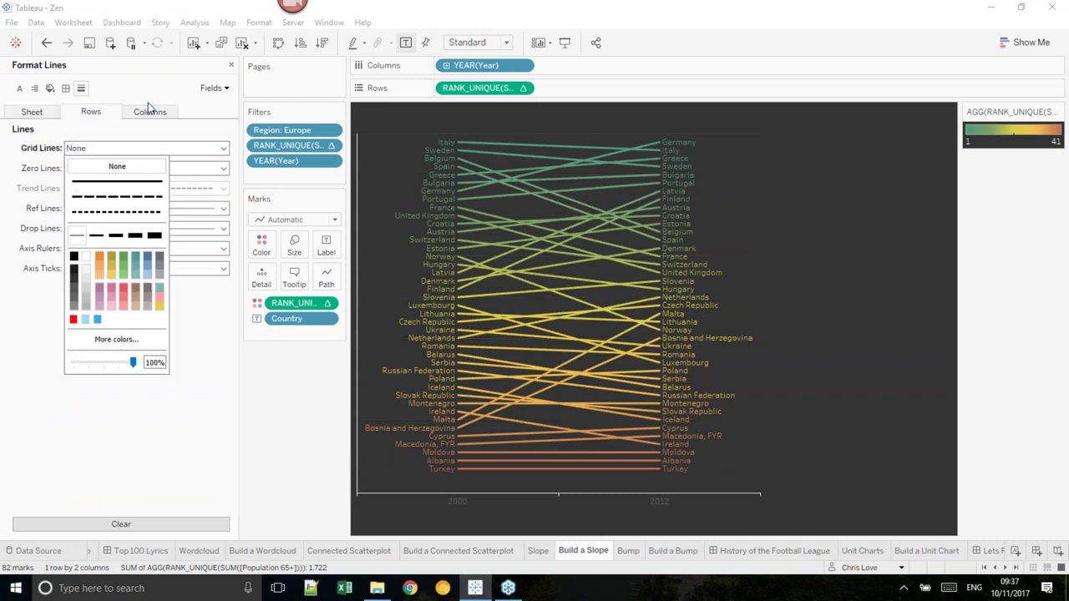
- Set the axis rulers and axis ticks to None for the whole sheet
left_click(40, 131)
left_click(33, 112)
left_click(94, 249)
left_click(107, 269)
left_click(116, 268)
left_click(157, 288)
- Make the worksheet's default font white so the year headers stand out, and leave formatting
left_click(19, 87)
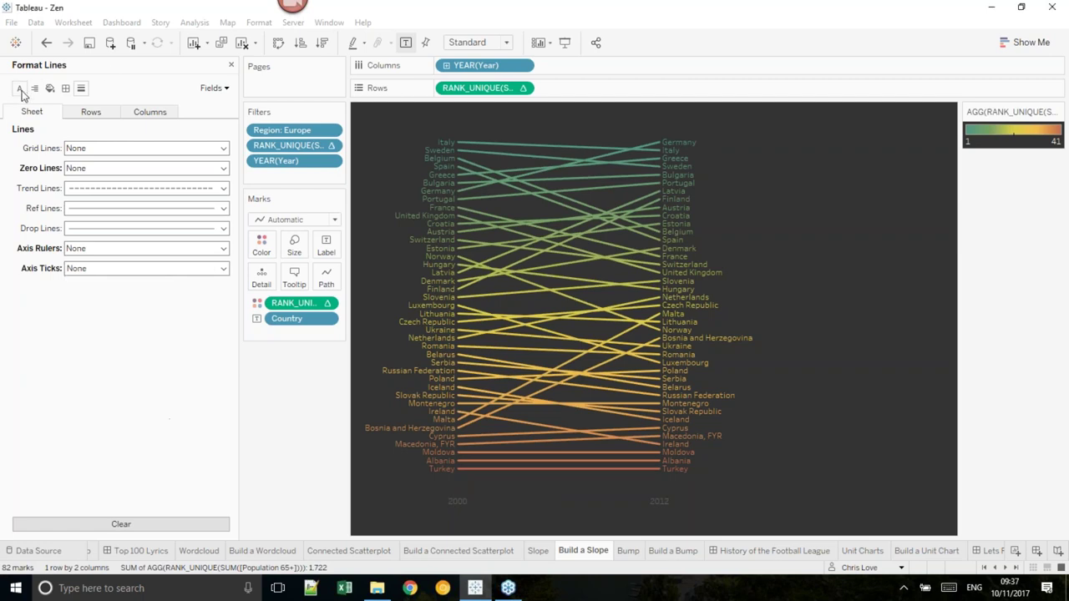
left_click(84, 150)
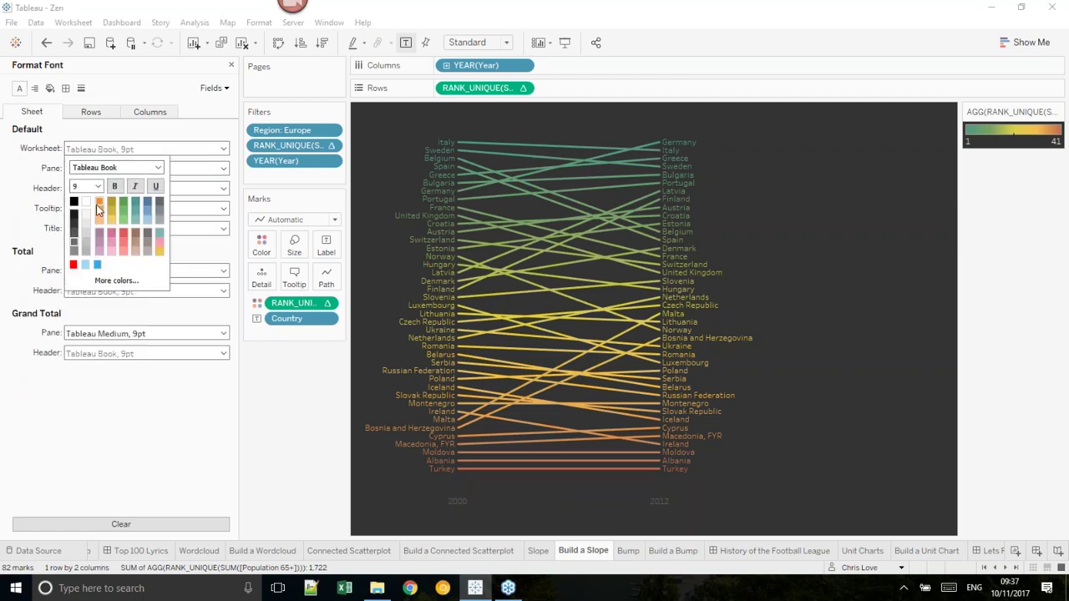
left_click(811, 269)
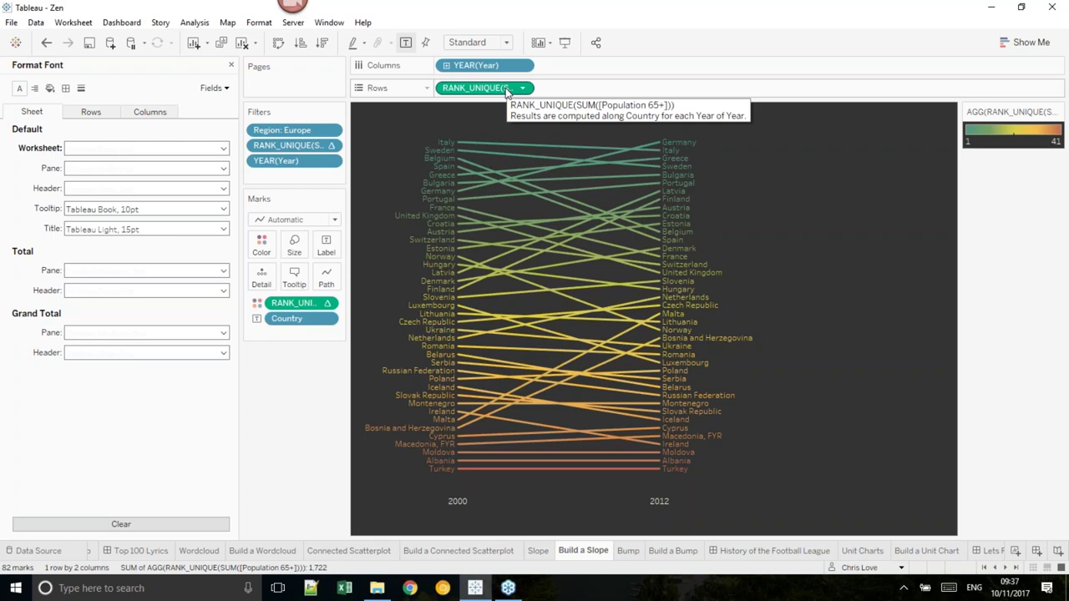
left_click(232, 65)
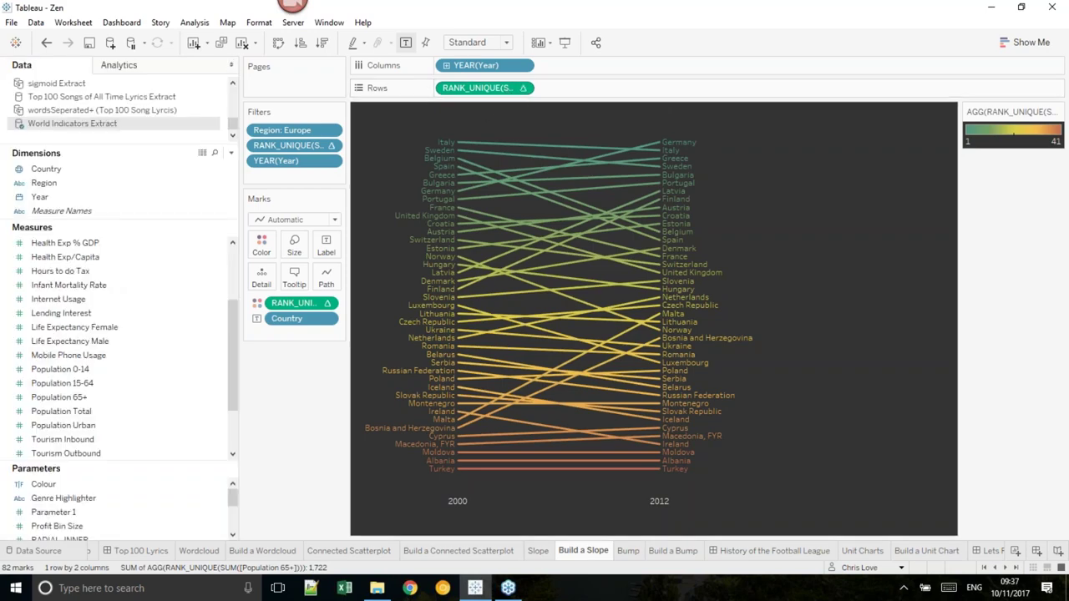
- Examine the finished life expectancy rank chart on the Bump sheet
left_click(628, 551)
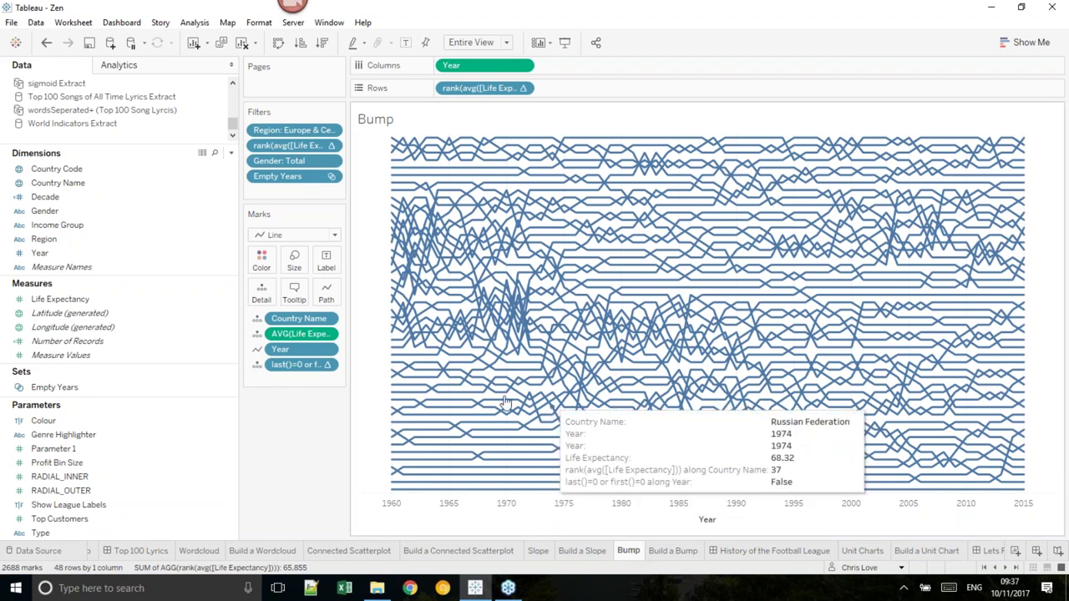
mouse_move(1028, 390)
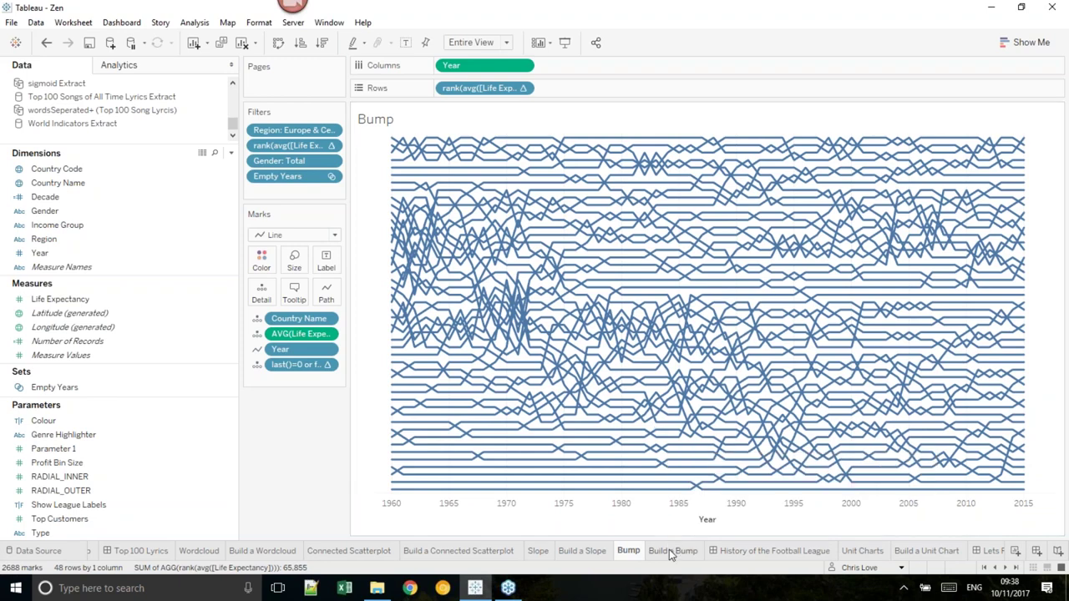
mouse_move(669, 550)
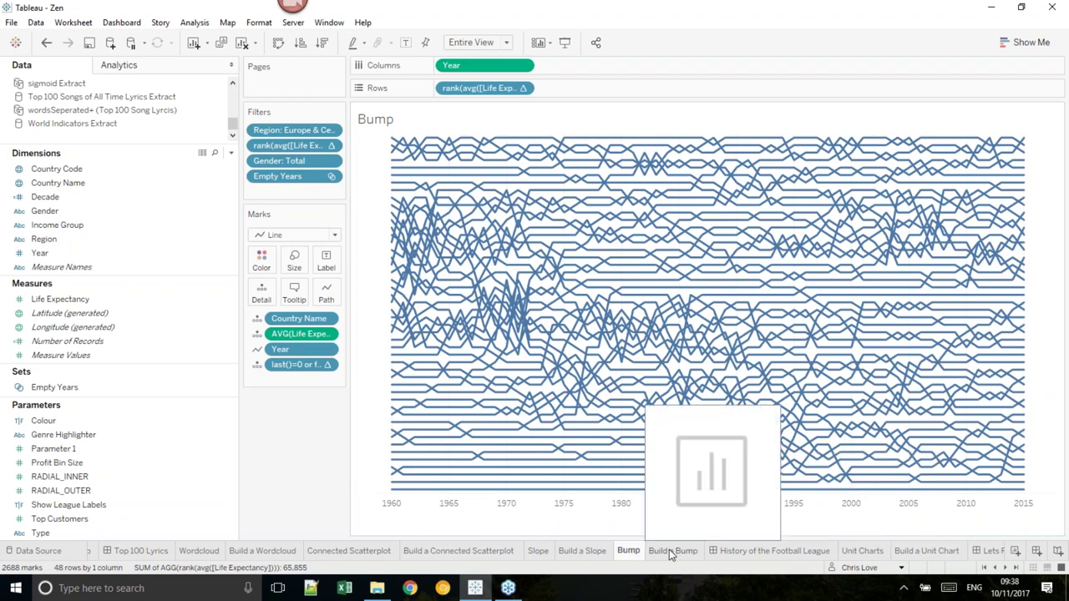
- On the Build a Bump sheet, add the calculation rank_unique(avg([Life Expectancy])) to the rows
left_click(671, 551)
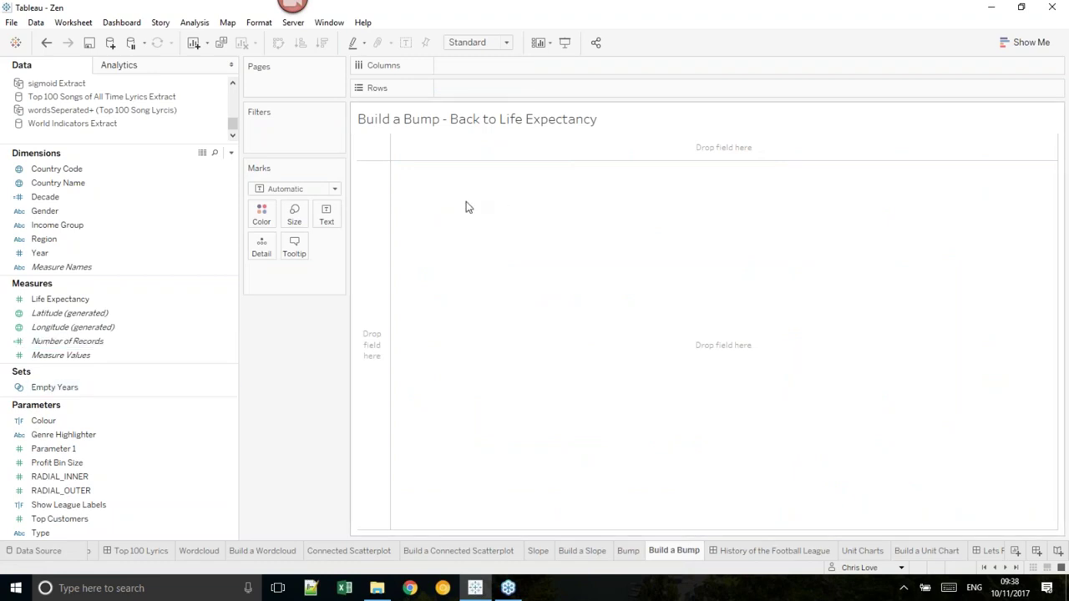
double_click(456, 91)
type("rank_")
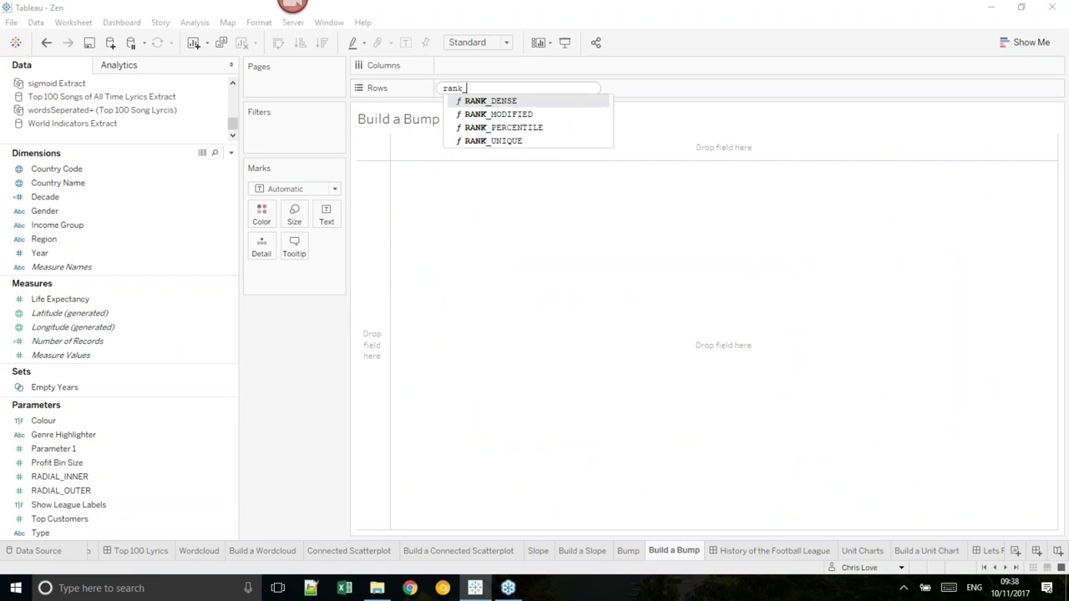
type("unique(")
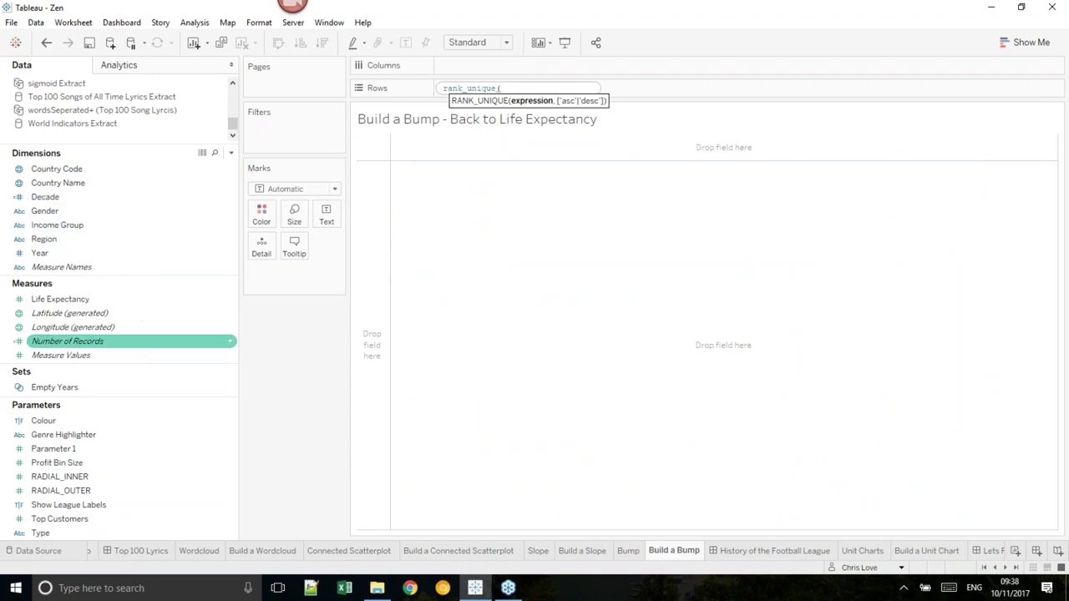
mouse_move(119, 301)
left_mouse_down()
mouse_move(590, 110)
mouse_move(570, 86)
mouse_move(501, 86)
left_mouse_up()
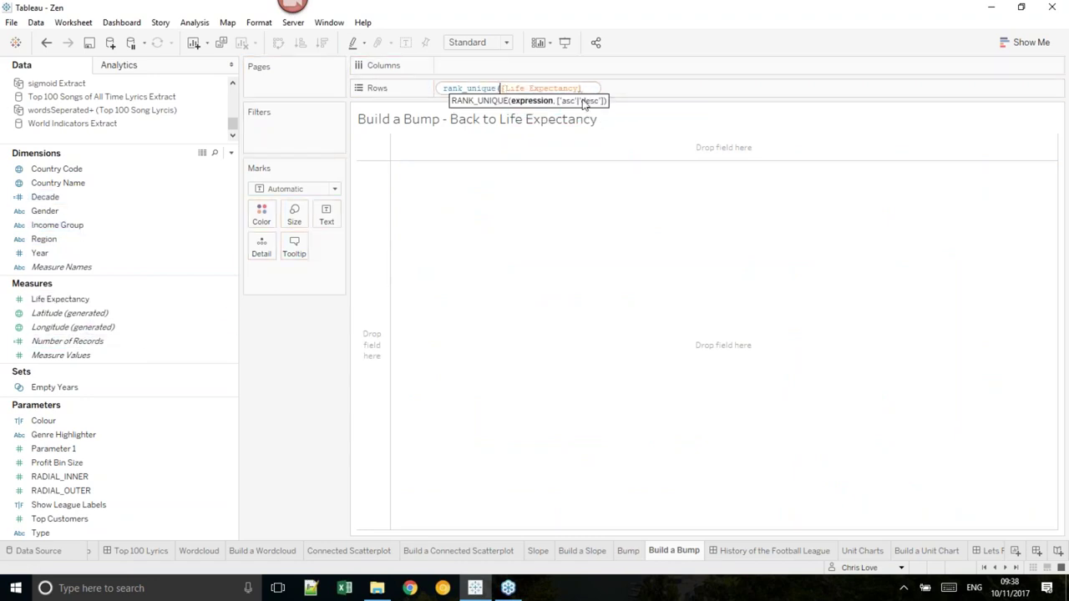
type("avg(")
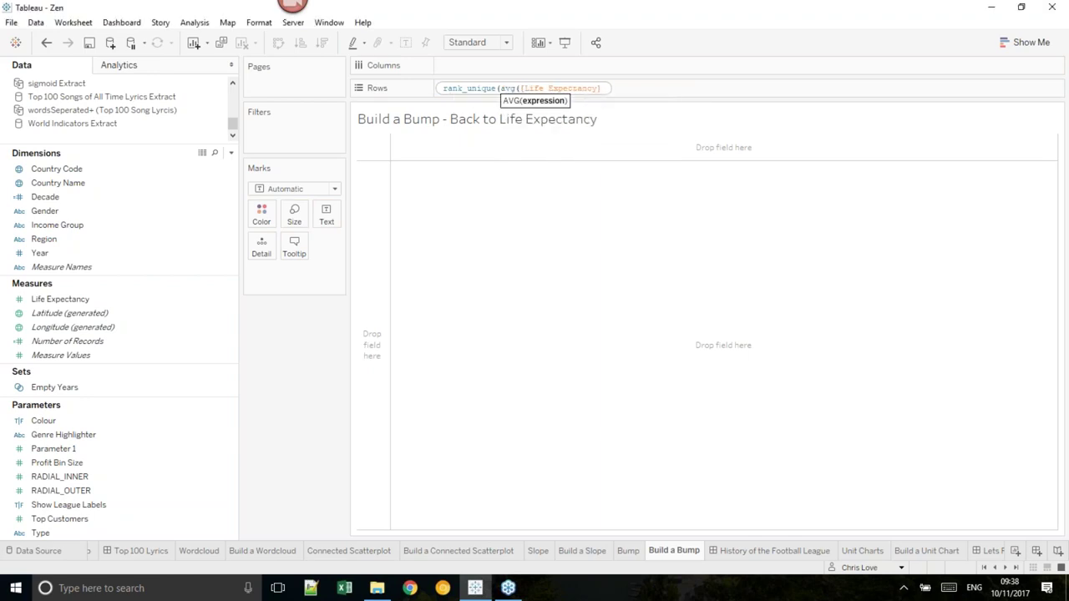
left_click(602, 88)
type("))")
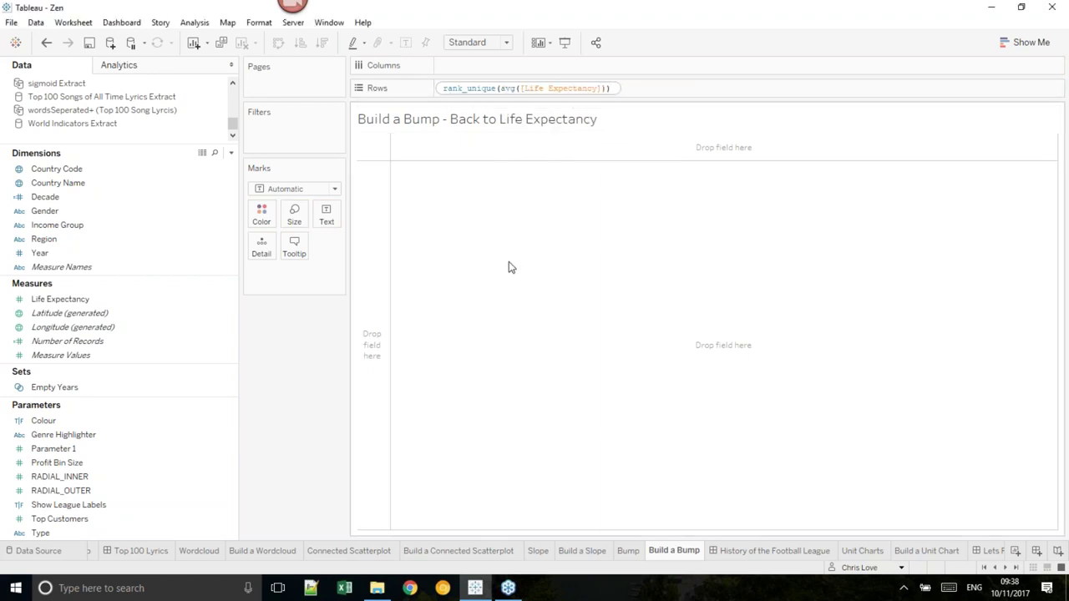
key("Return")
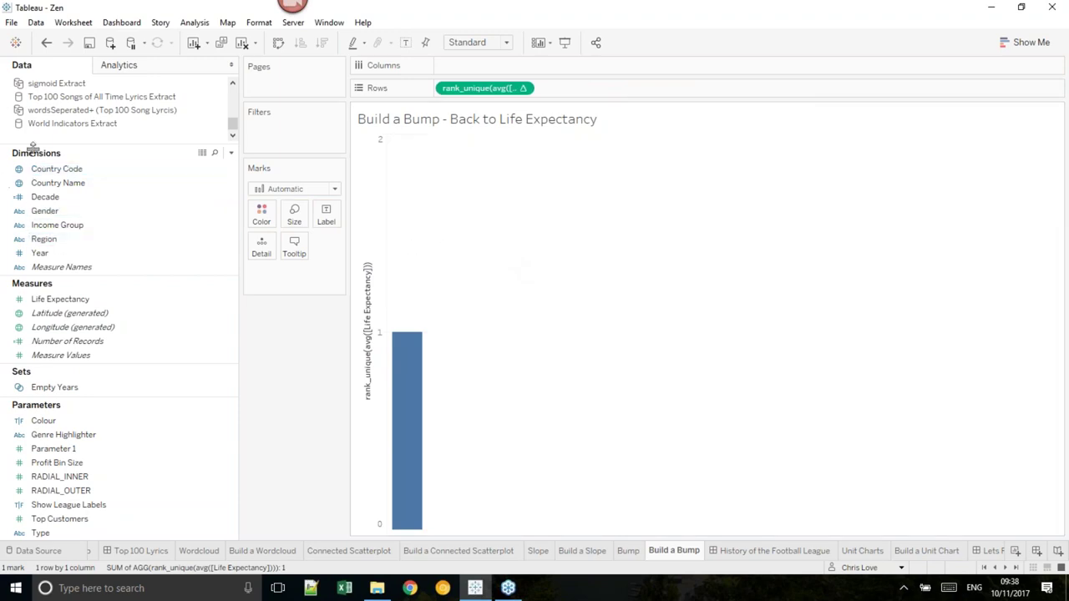
- Add Country Name as detail on the marks and compute the life expectancy rank using Country Name
left_click_drag(57, 183, 267, 279)
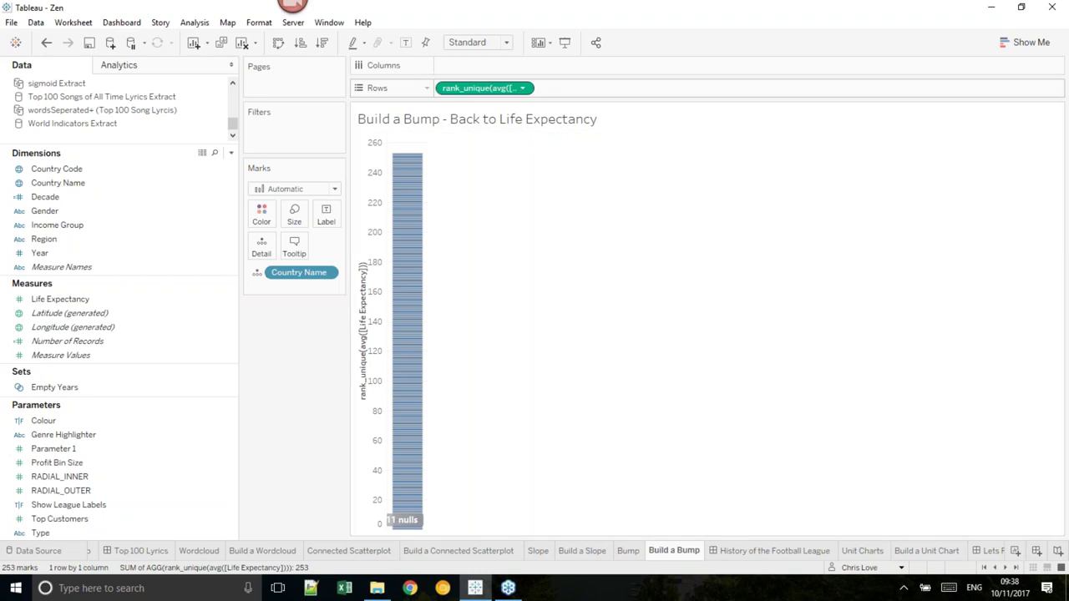
left_click(523, 88)
mouse_move(521, 275)
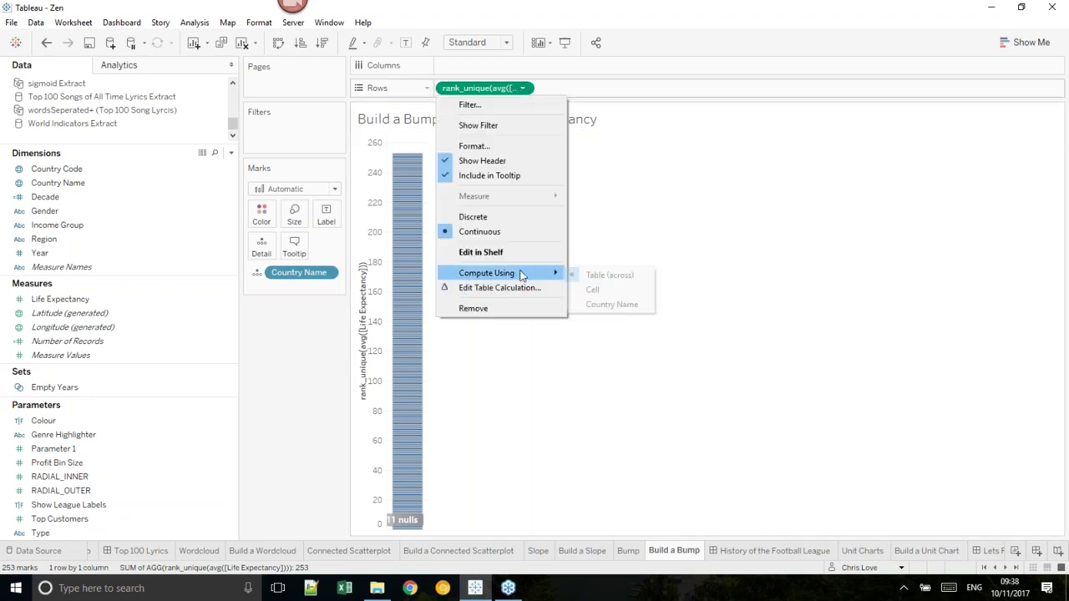
left_click(612, 304)
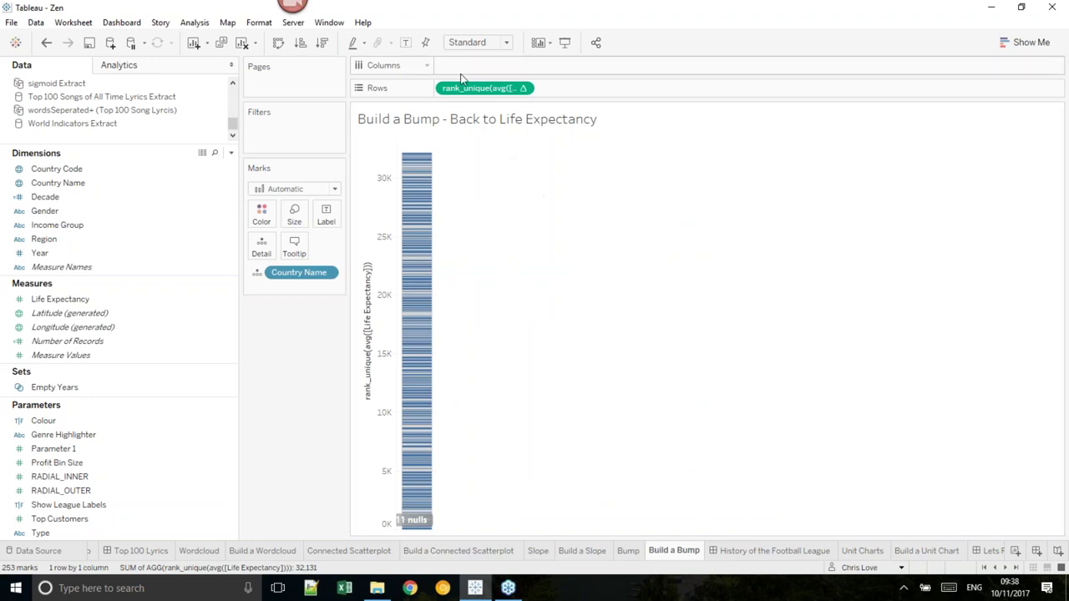
- Add Year to the columns and convert it to continuous, undoing and redoing the conversion to compare both versions
left_click_drag(115, 254, 519, 70)
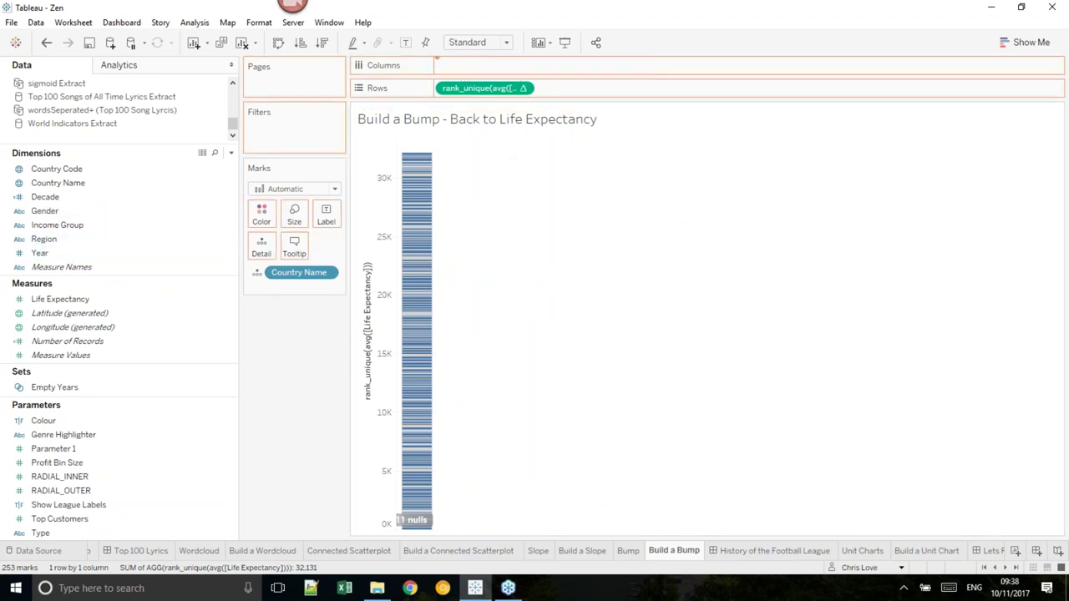
left_click(523, 65)
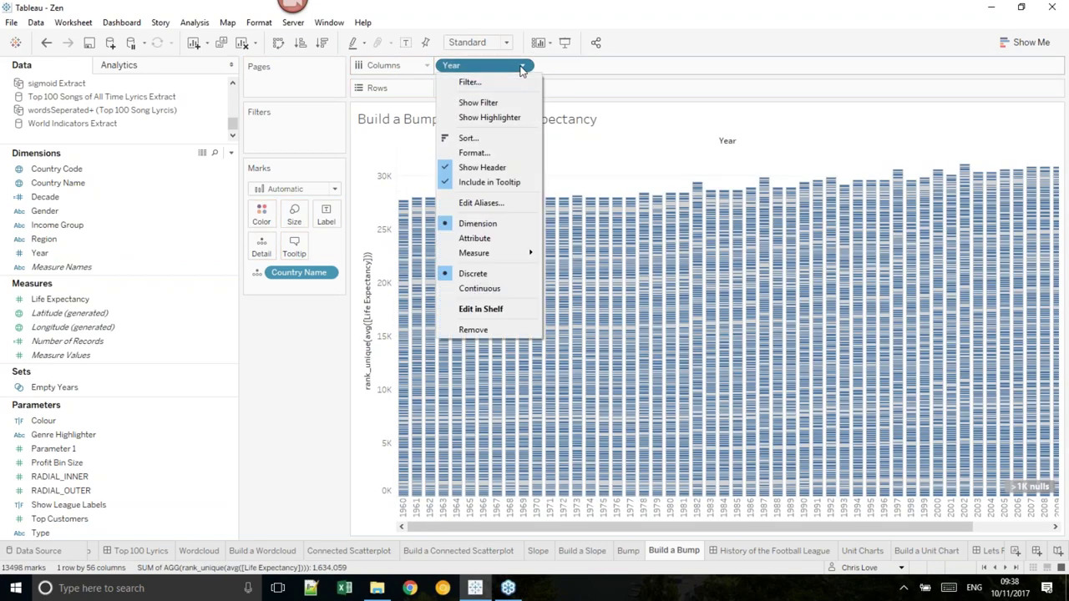
left_click(481, 289)
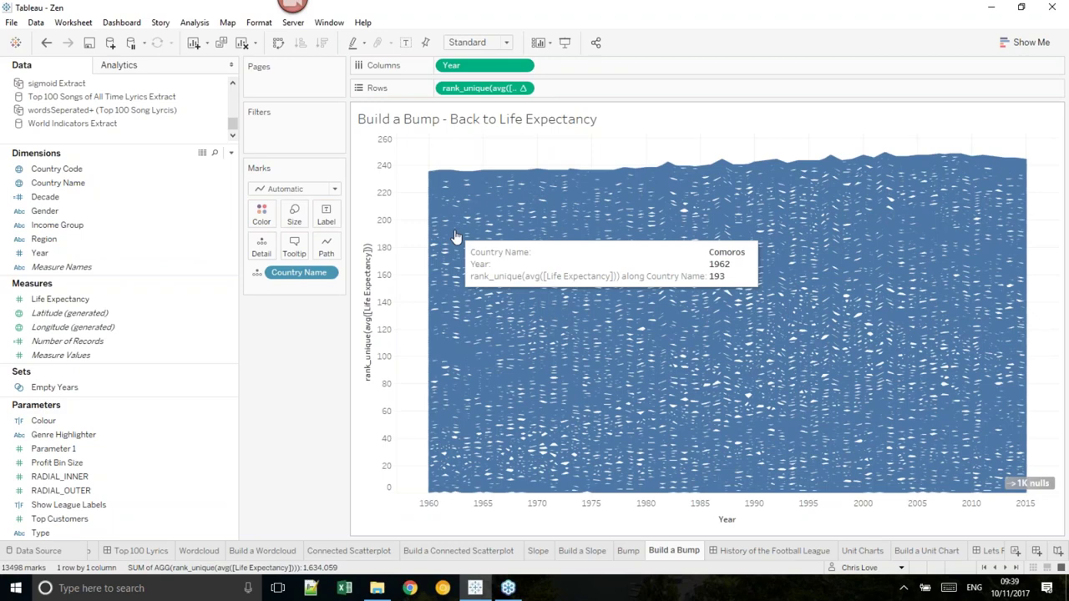
key("ctrl+z")
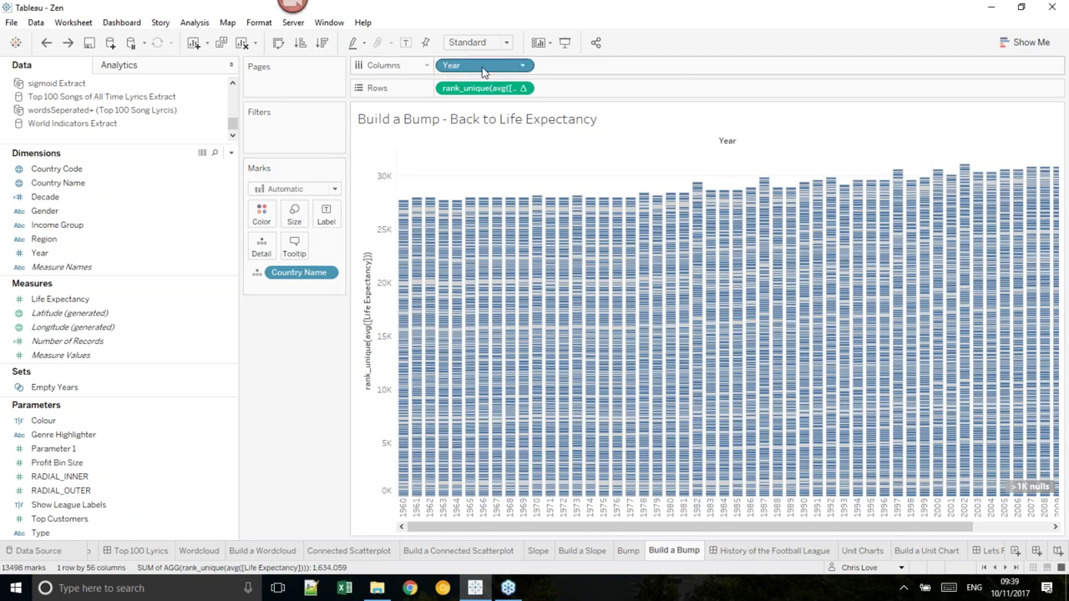
key("ctrl+y")
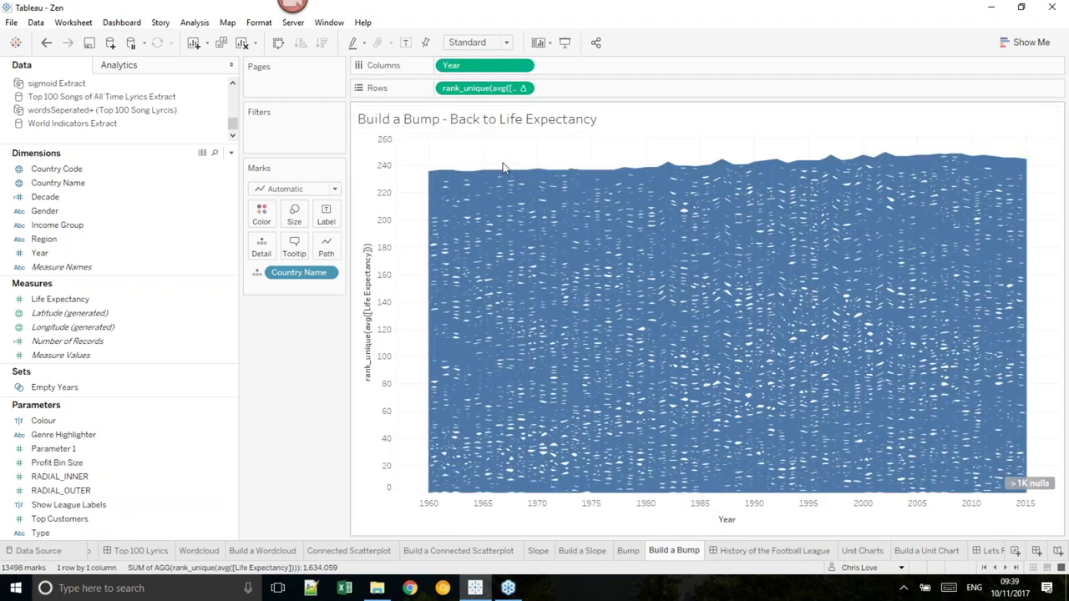
- Reverse the scale of the life expectancy rank axis
right_click(386, 185)
left_click(443, 245)
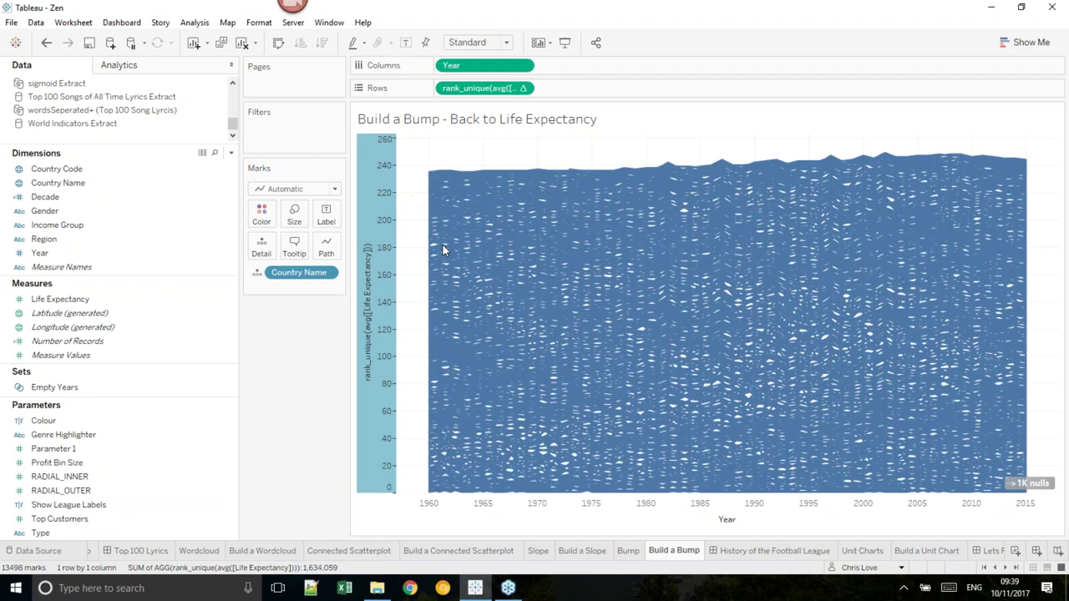
double_click(384, 298)
left_click(401, 340)
left_click(549, 437)
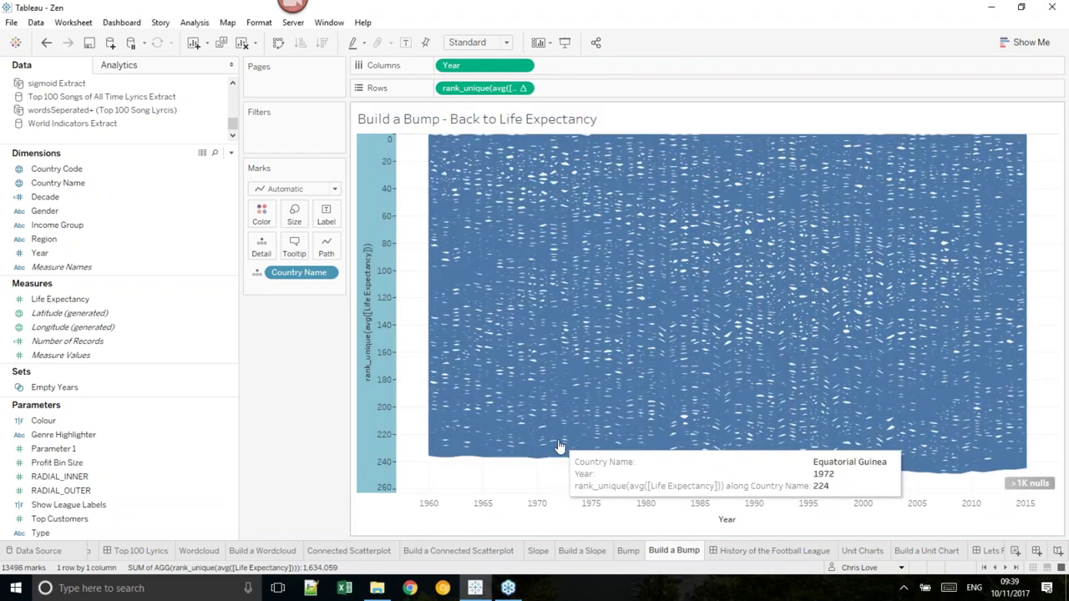
- Filter the bump chart by Region to keep only Europe & Central Asia
mouse_move(88, 241)
left_mouse_down()
mouse_move(196, 137)
mouse_move(269, 139)
left_mouse_up()
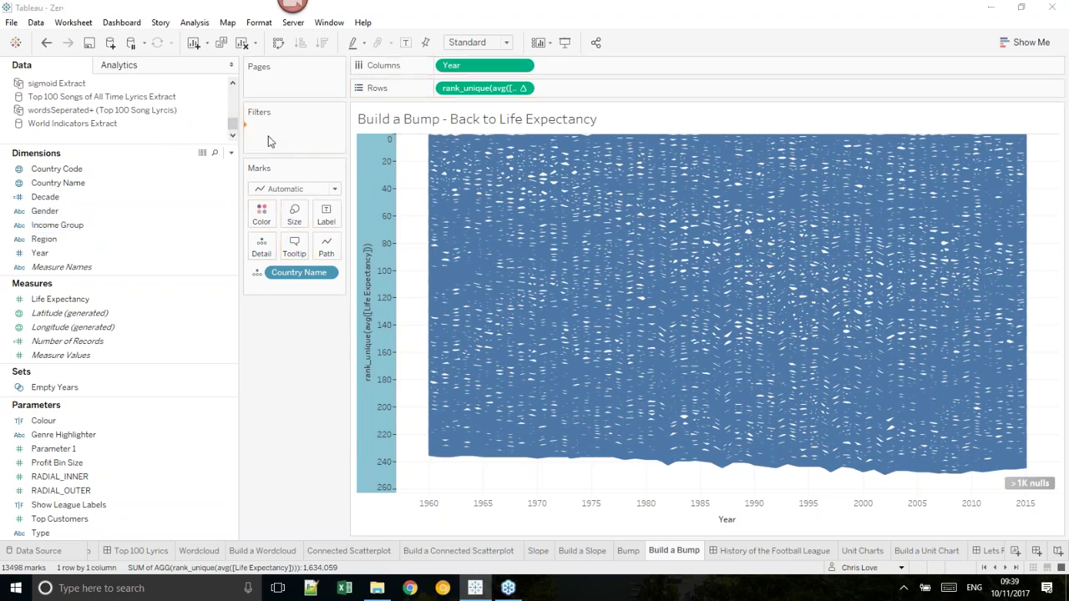
left_click(409, 214)
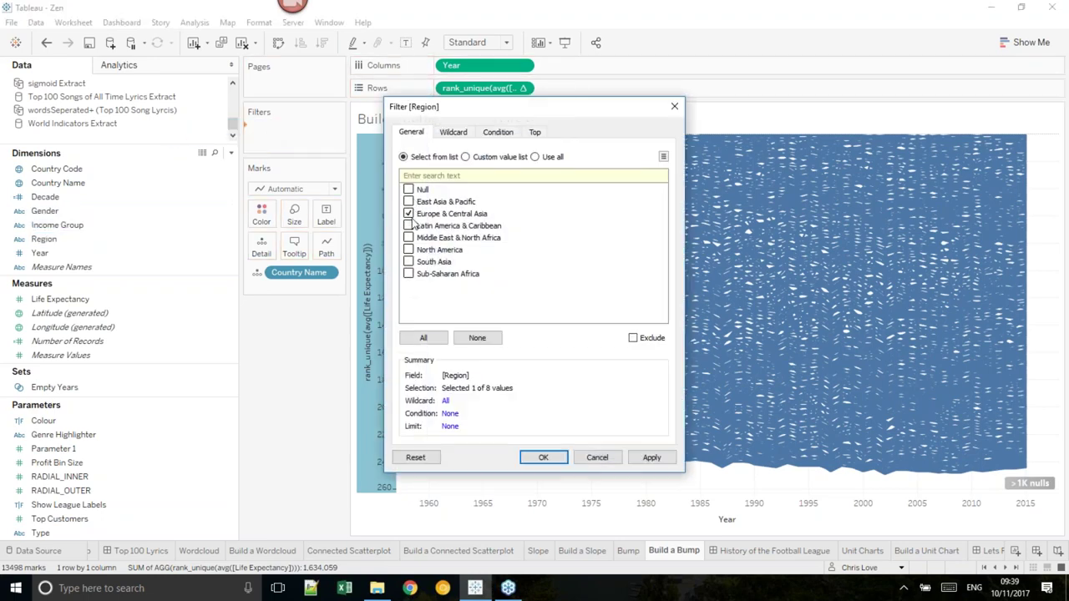
left_click(535, 458)
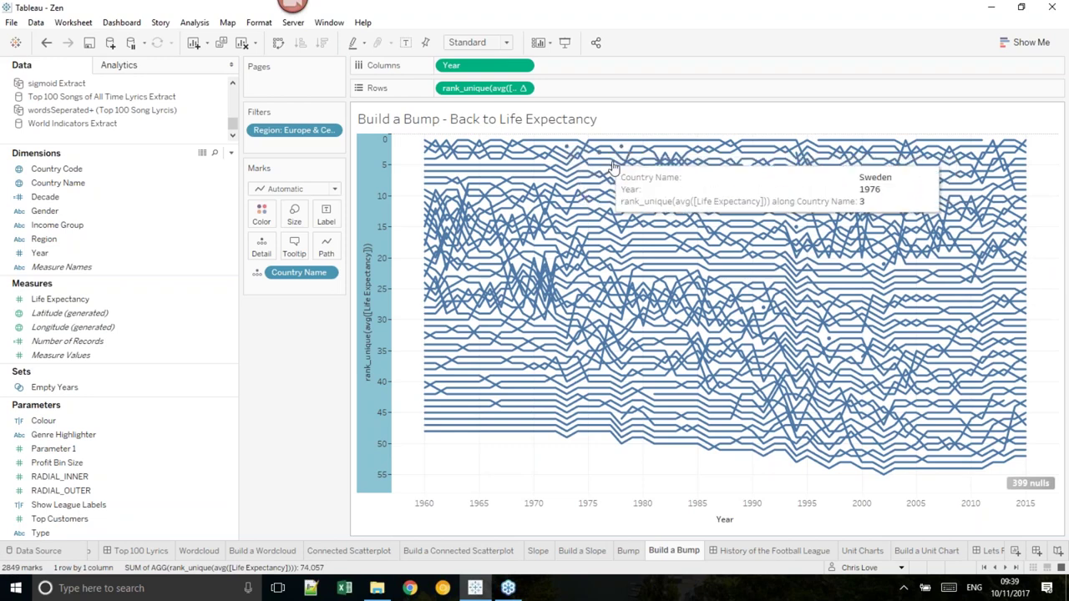
- Create a new worksheet with Country Name on the rows and the sum of Number of Records on the columns
right_click(683, 555)
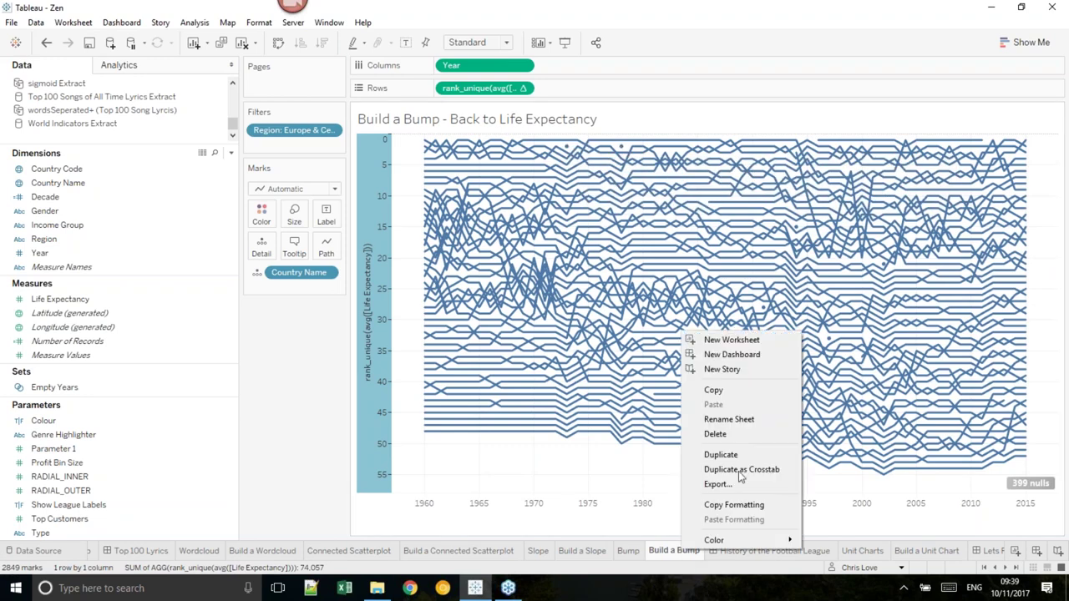
left_click(734, 342)
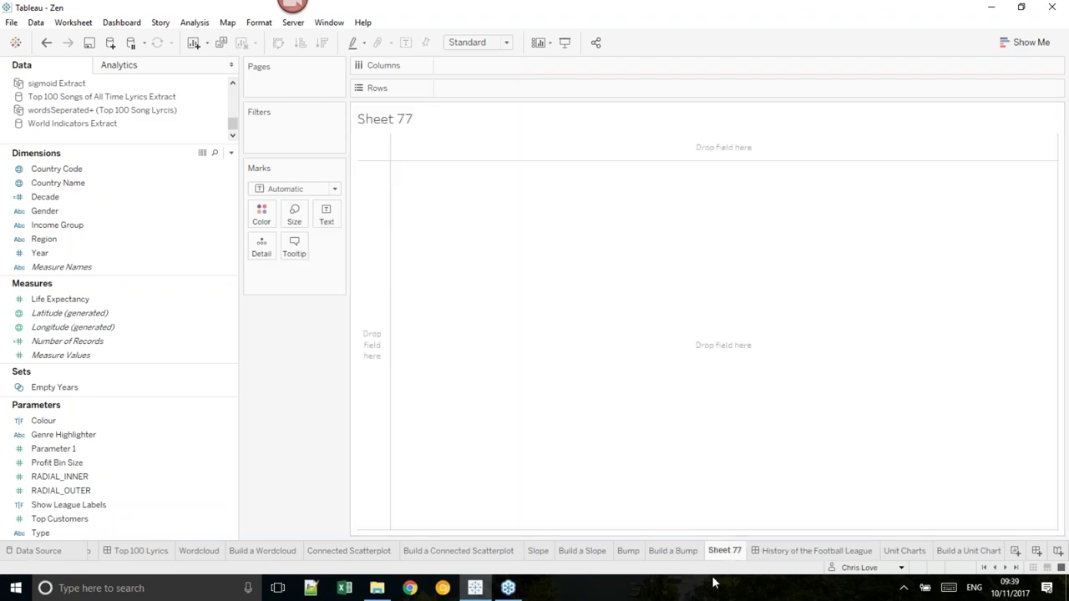
left_click_drag(38, 182, 359, 219)
left_click(59, 299)
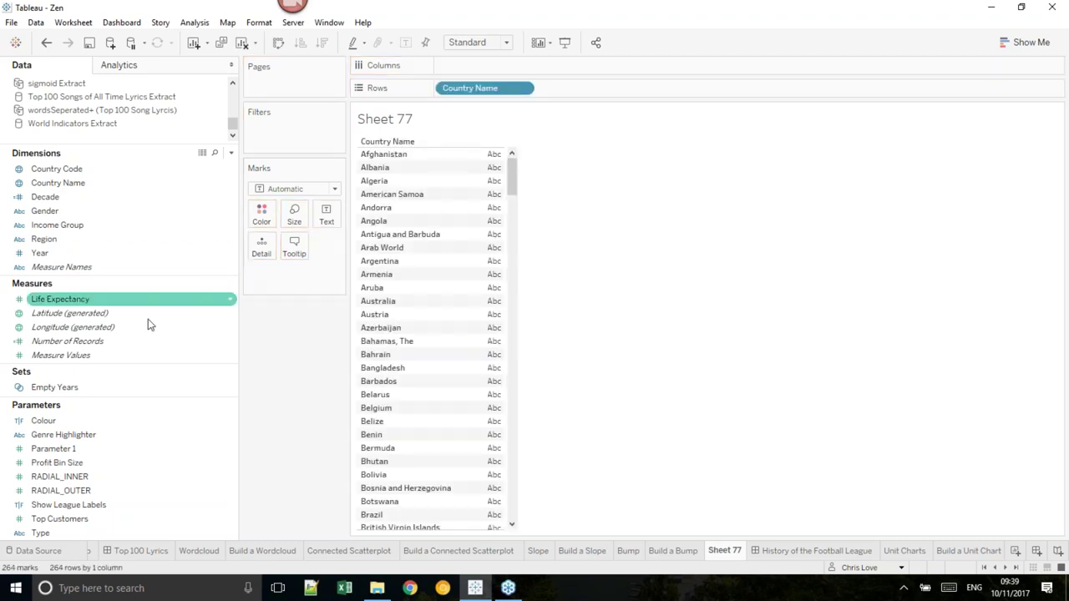
left_click_drag(57, 305, 91, 355)
left_click_drag(67, 341, 493, 67)
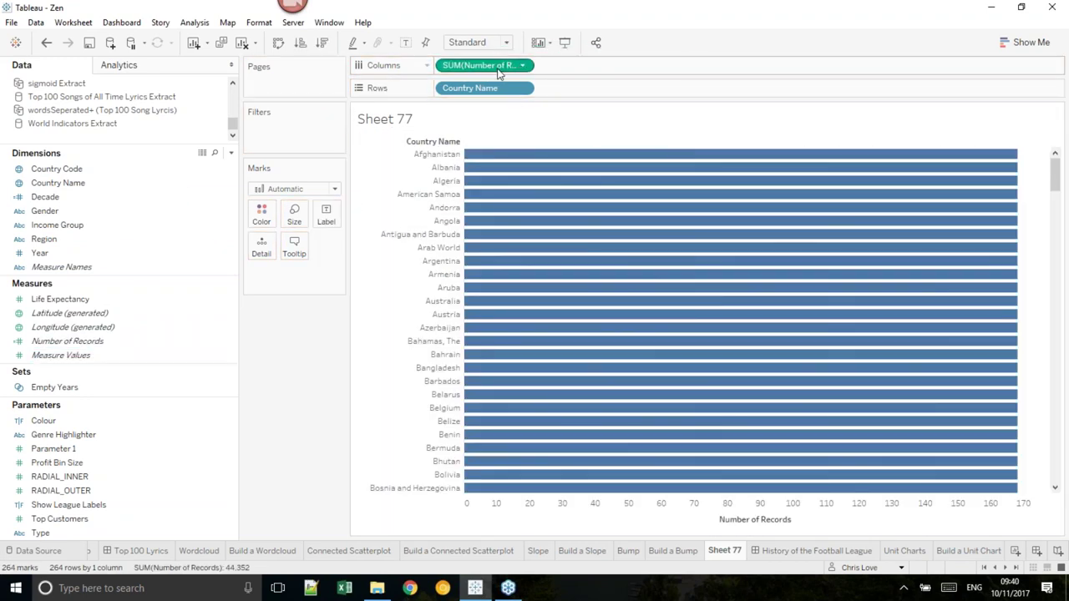
right_click(493, 89)
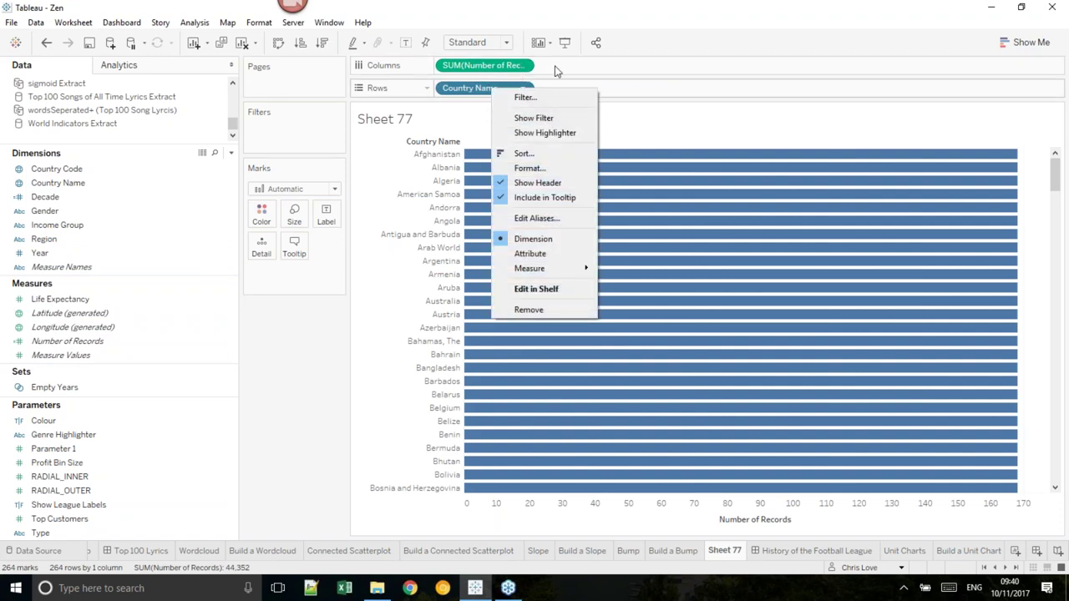
left_click(556, 70)
mouse_move(491, 73)
left_mouse_down()
mouse_move(320, 133)
mouse_move(506, 72)
left_mouse_up()
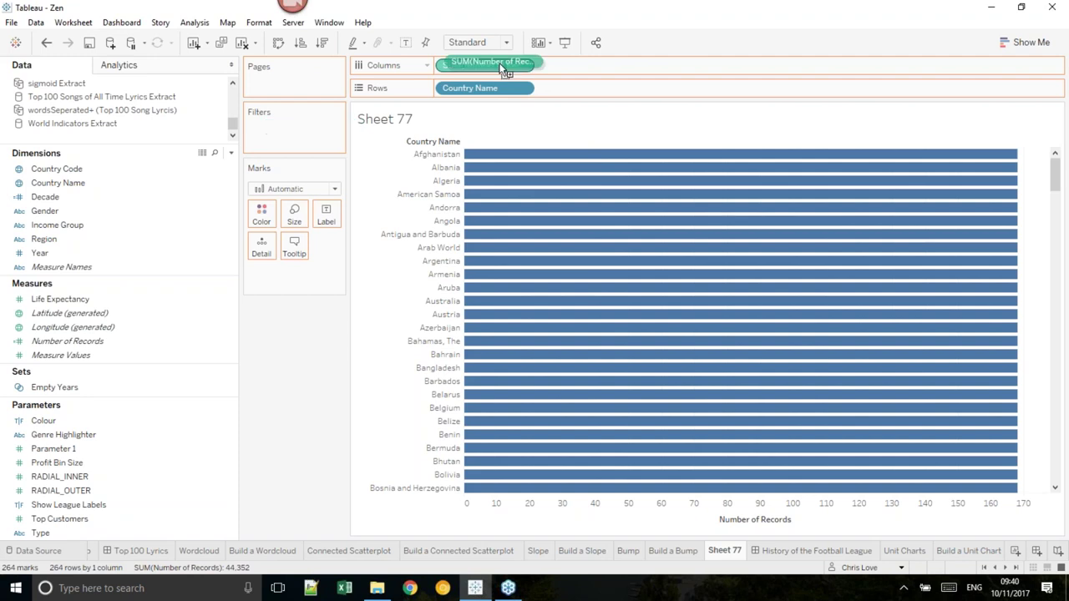
- Filter the new worksheet on all values of Life Expectancy, excluding null values
left_click(60, 299)
left_click_drag(61, 299, 296, 133)
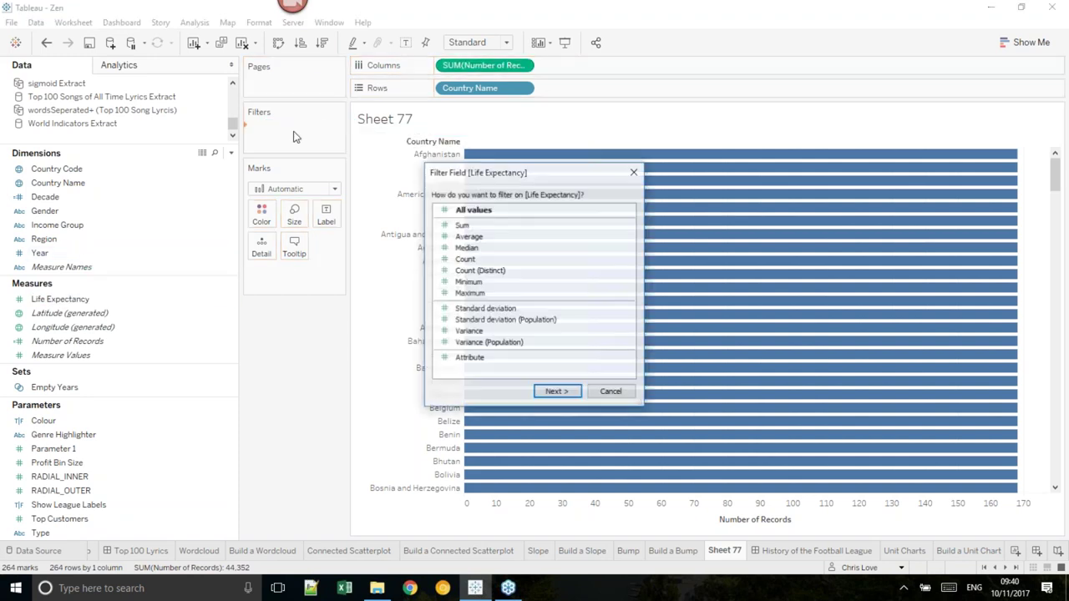
double_click(494, 212)
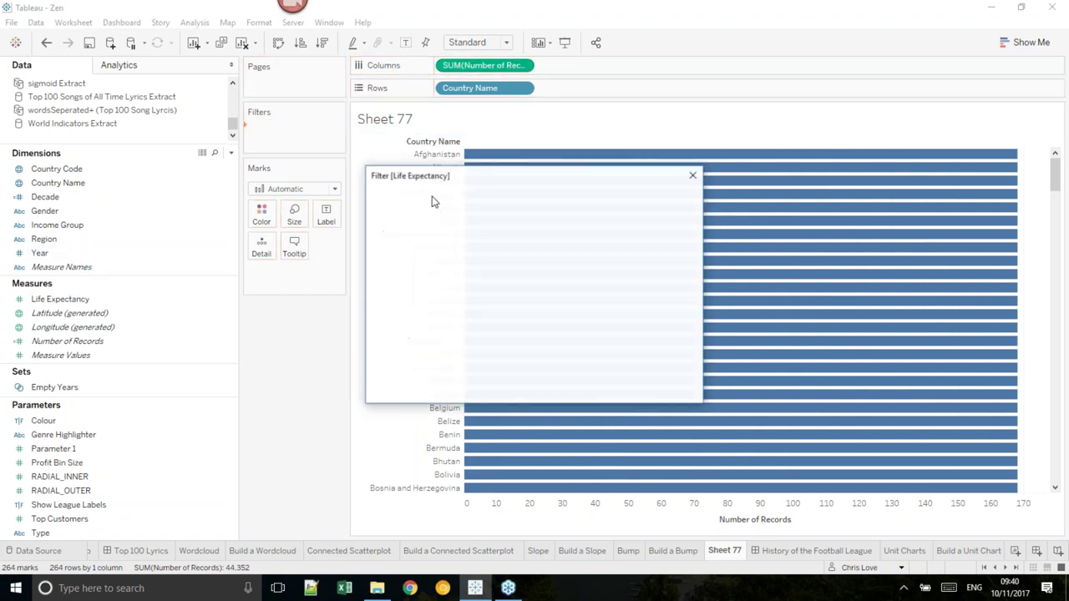
left_click(634, 219)
left_click(389, 274)
left_click(562, 389)
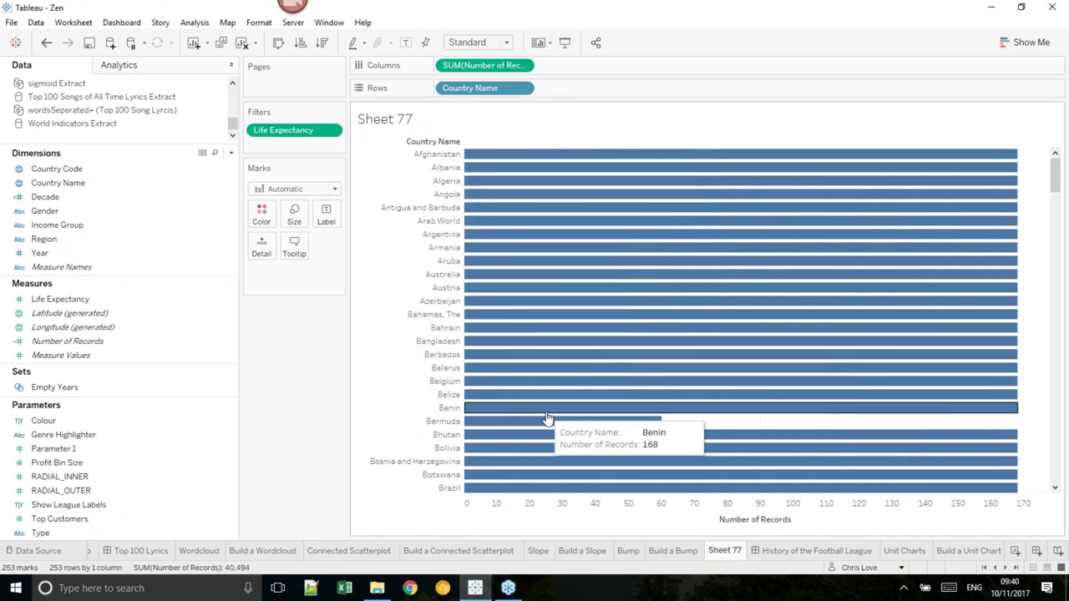
- Sort the countries by Number of Records in descending order and inspect the ones with the fewest records
left_click(800, 520)
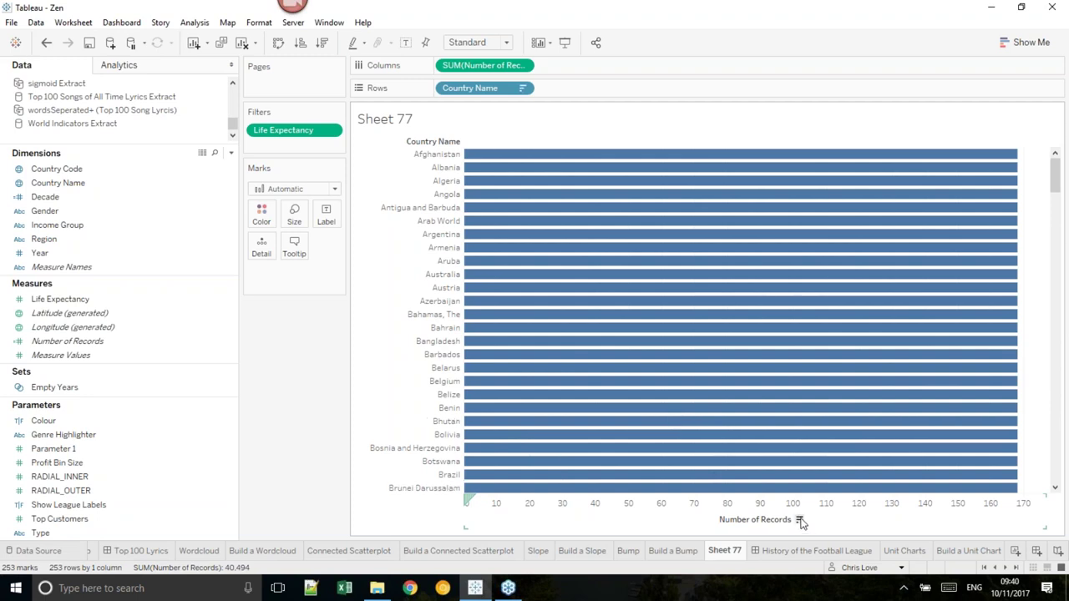
scroll(835, 338, "down", 10)
scroll(839, 343, "down", 20)
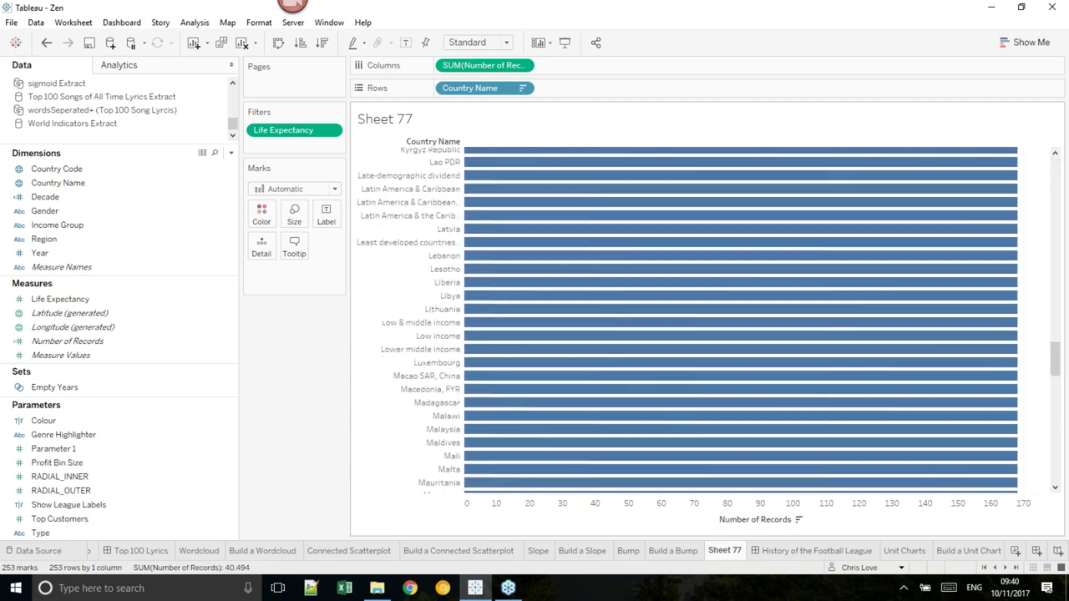
scroll(833, 387, "down", 3)
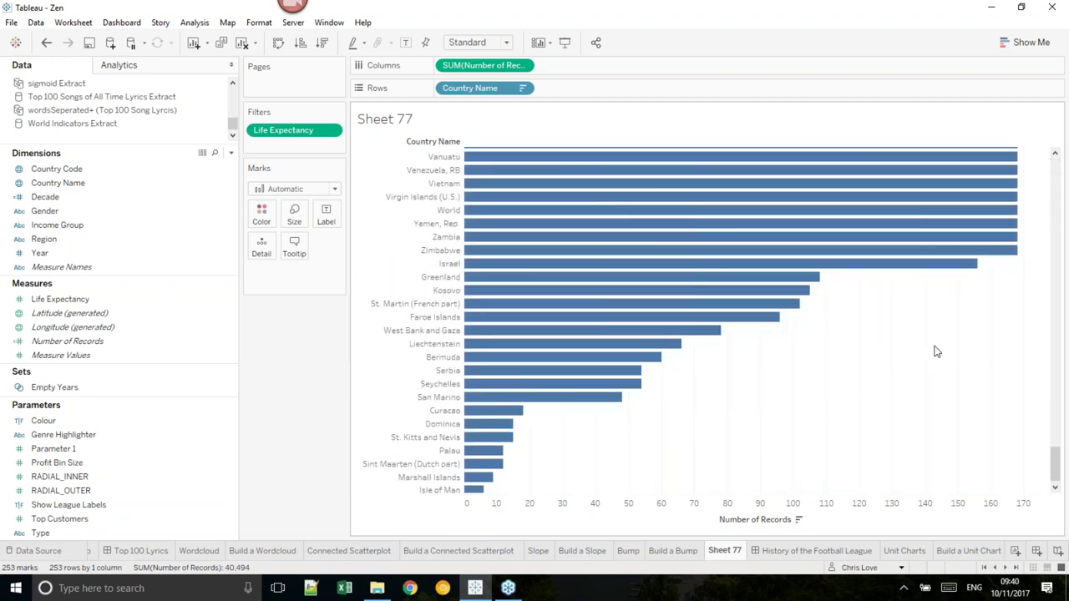
- Create a set named Empties with NULLS that excludes the incomplete countries from Israel down to Isle of Man
left_click_drag(1006, 269, 468, 532)
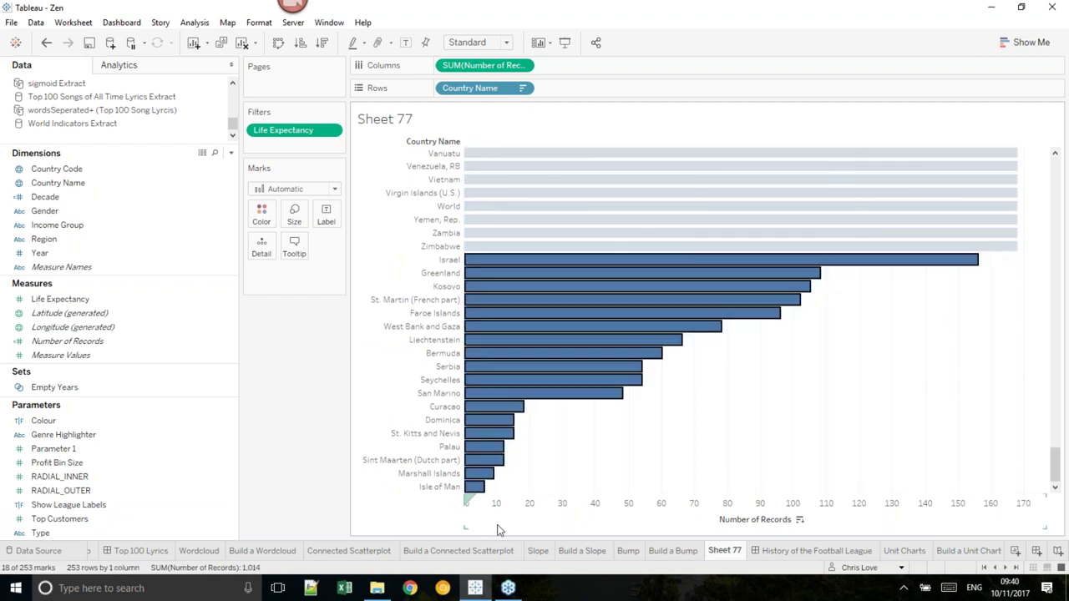
right_click(742, 278)
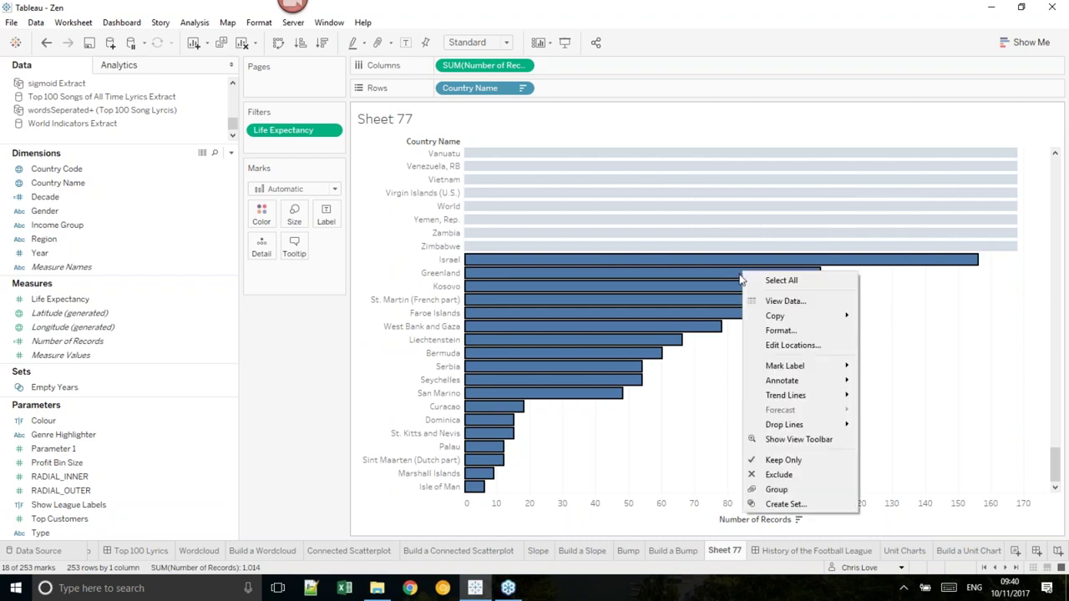
left_click(845, 504)
left_click(664, 193)
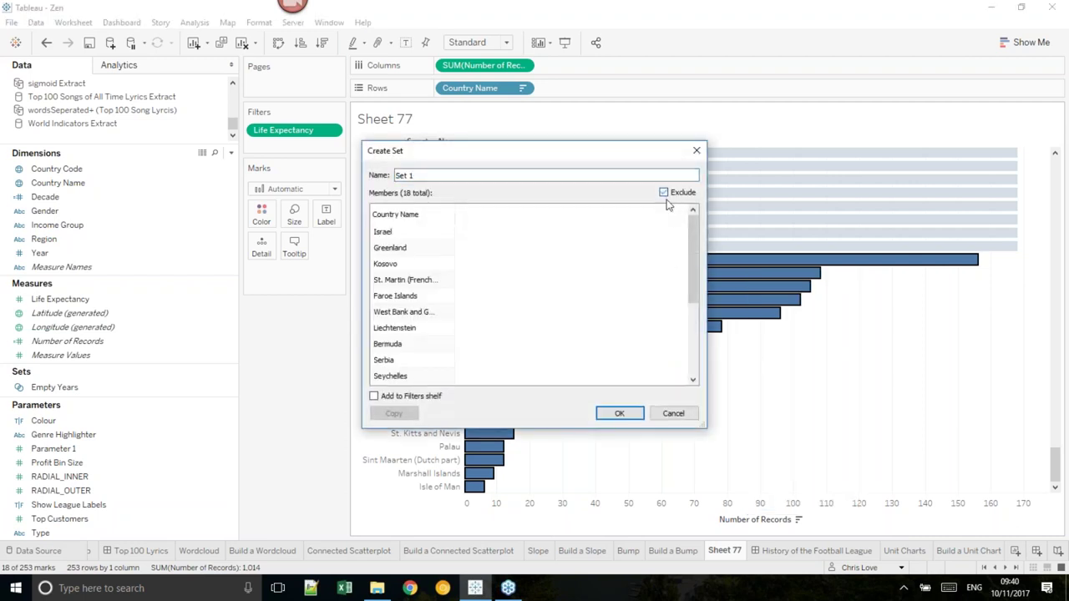
double_click(397, 175)
type("E")
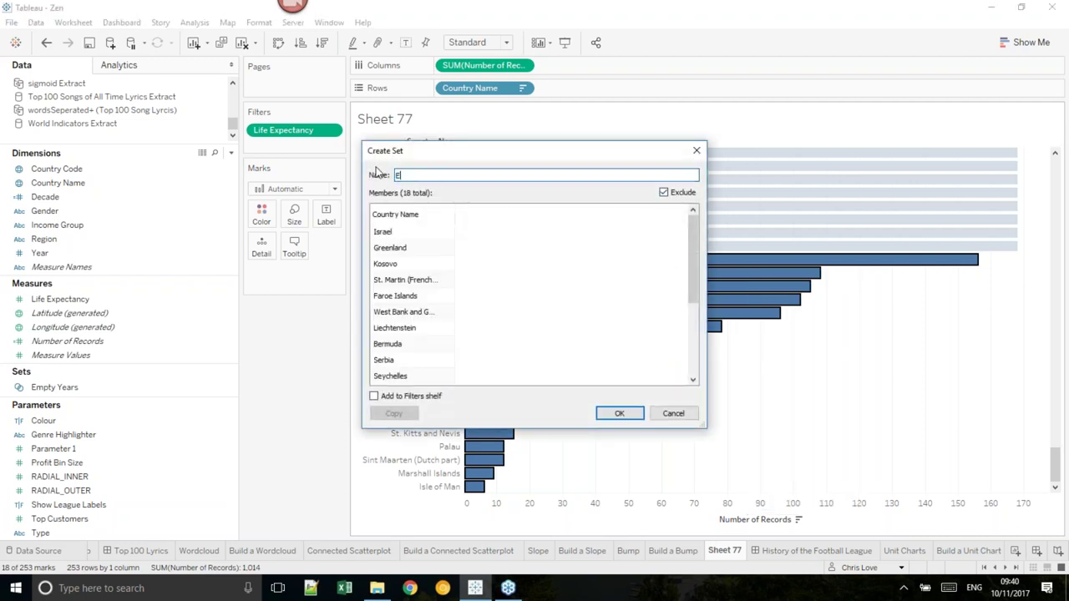
type("mpties with NULLS")
left_click(620, 413)
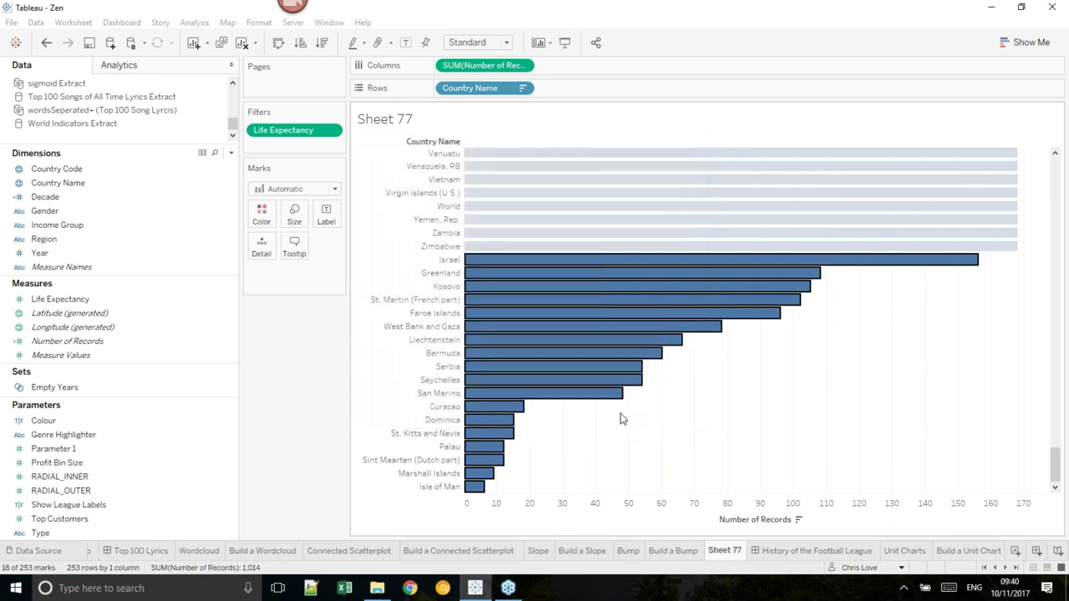
- Filter the Build a Bump sheet with the Empties with NULLS set
left_click(685, 551)
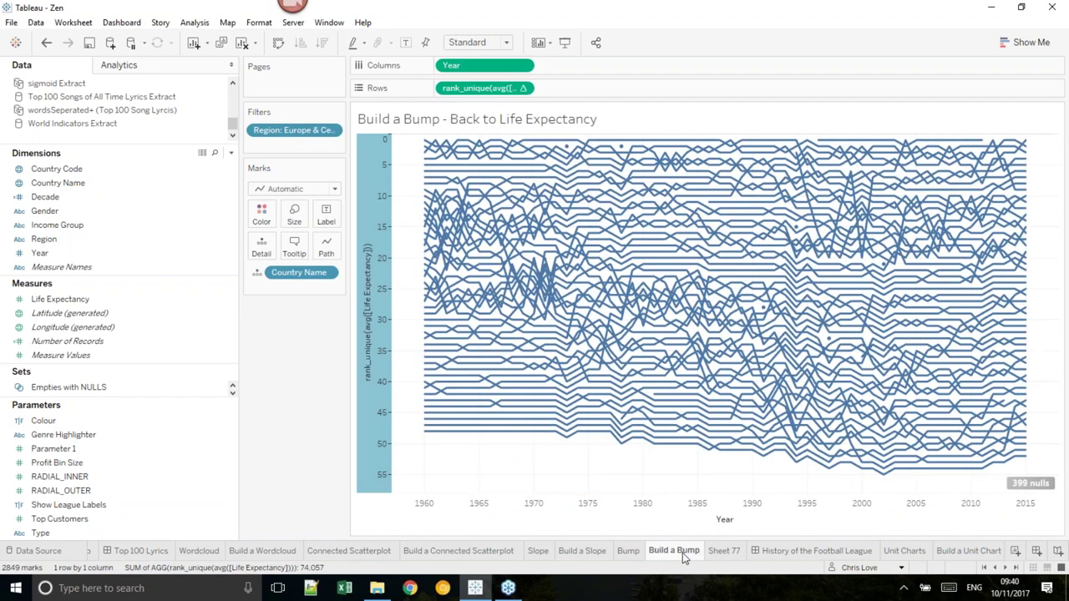
left_click_drag(113, 393, 316, 151)
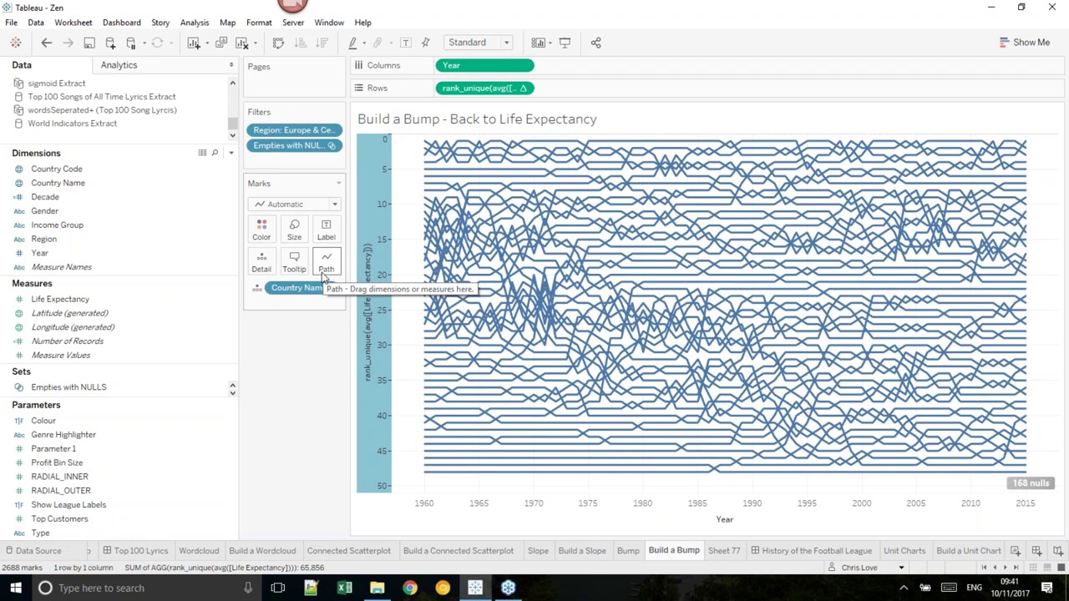
- Examine the History of the Football League dashboard across its timeline and the finished chart on the Unit Charts sheet
left_click(802, 551)
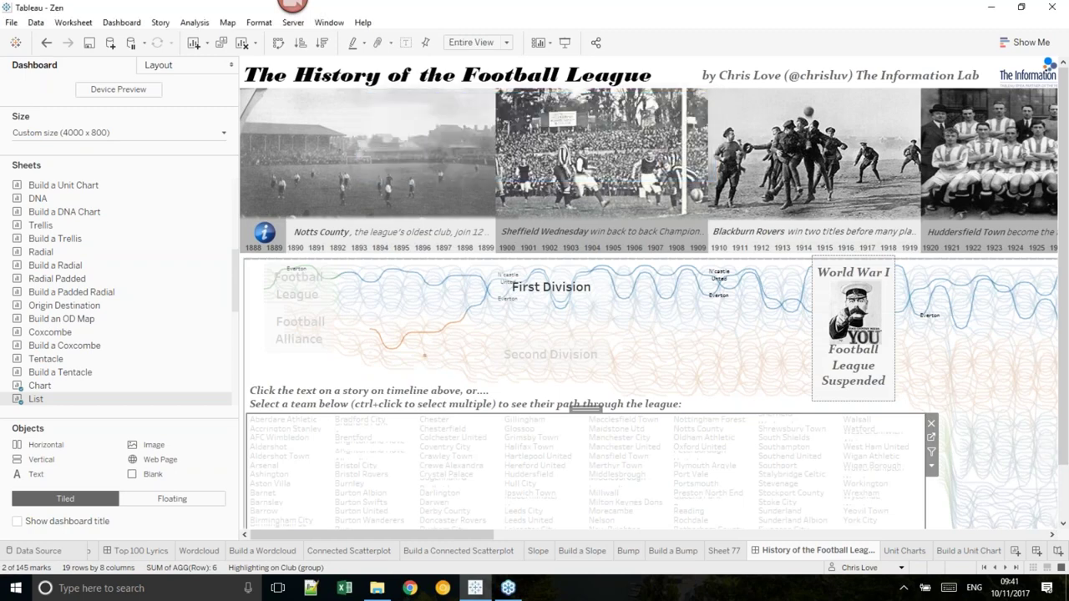
left_click_drag(463, 537, 1040, 536)
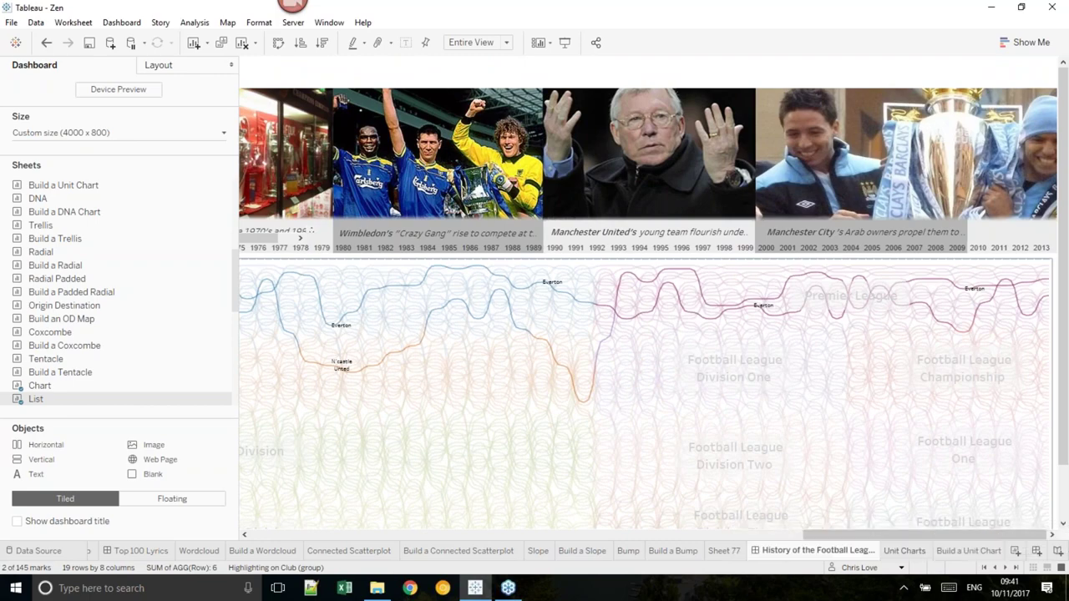
left_click(905, 551)
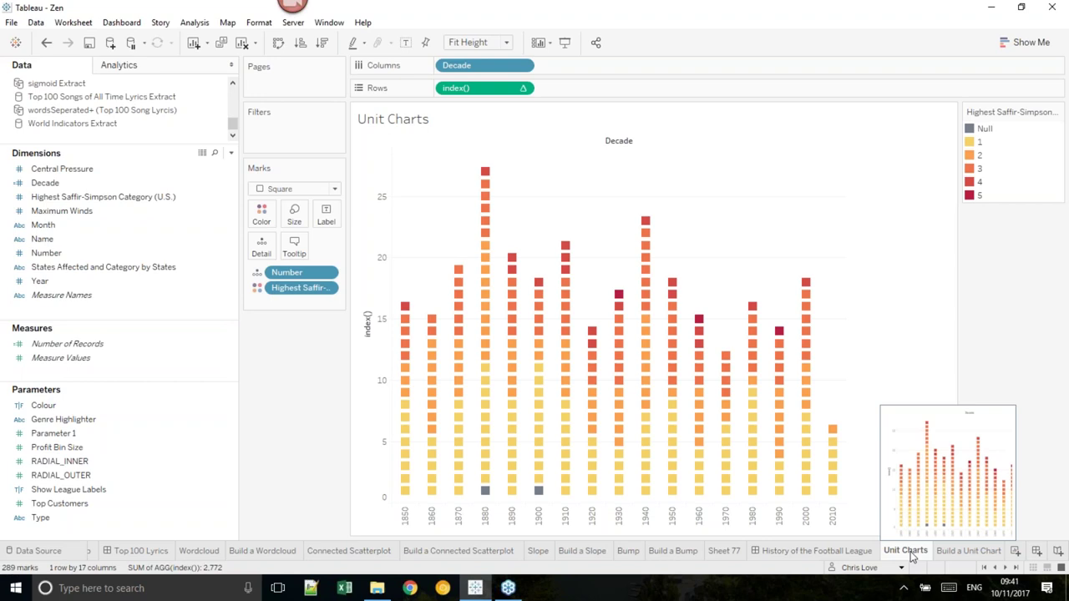
- On the Build a Unit Chart sheet, place Decade on the columns and the sum of Number of Records on the rows
left_click(949, 552)
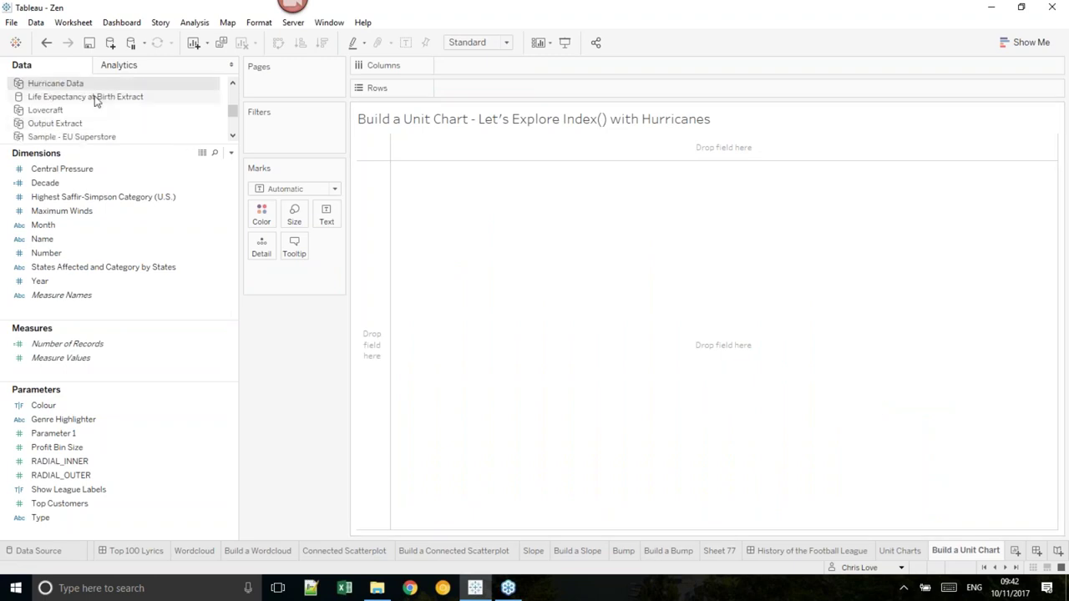
left_click(115, 229)
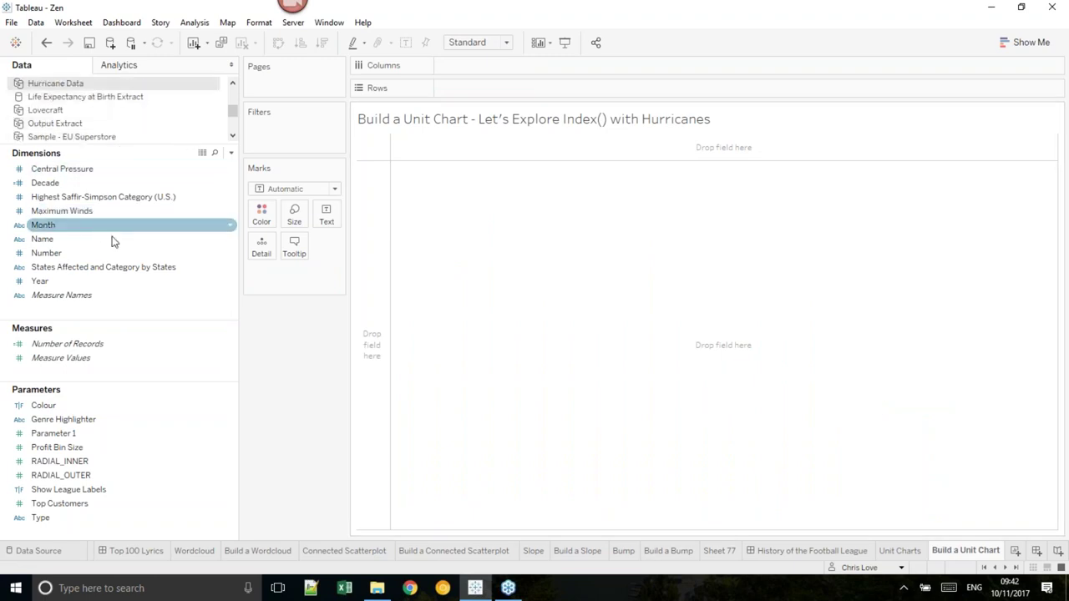
left_click(58, 169)
left_click(53, 184)
left_click_drag(53, 185, 501, 60)
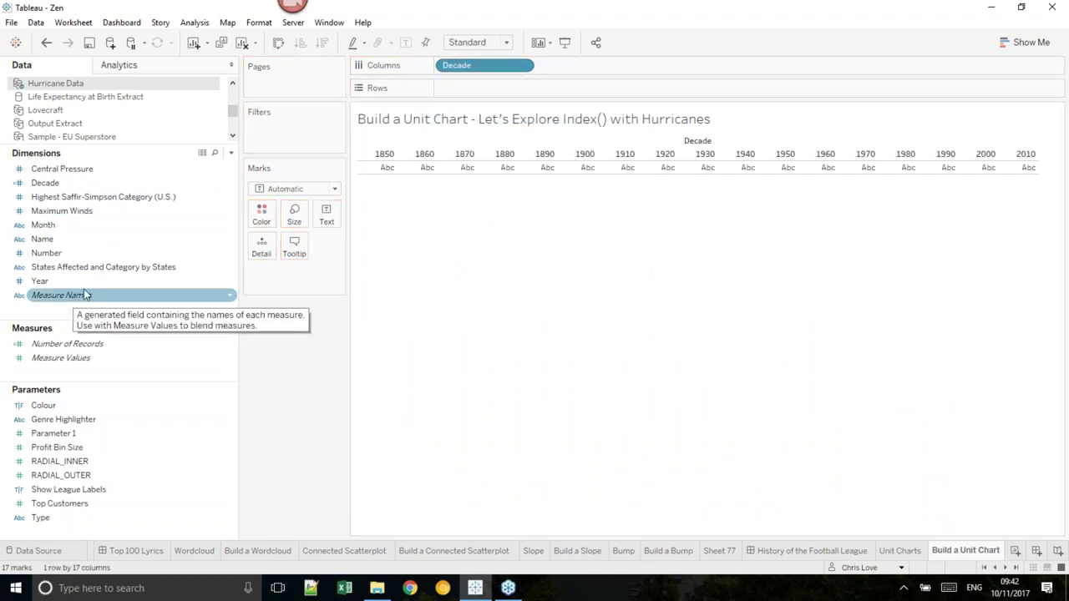
left_click_drag(101, 346, 508, 100)
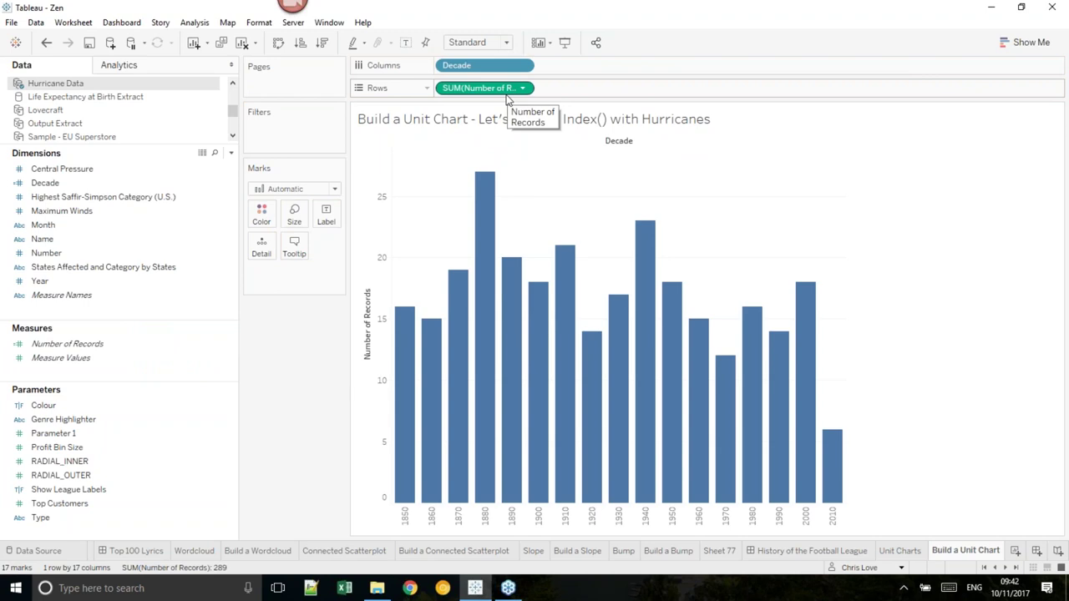
- Add Number as detail on the marks and change the mark type to Square
mouse_move(484, 200)
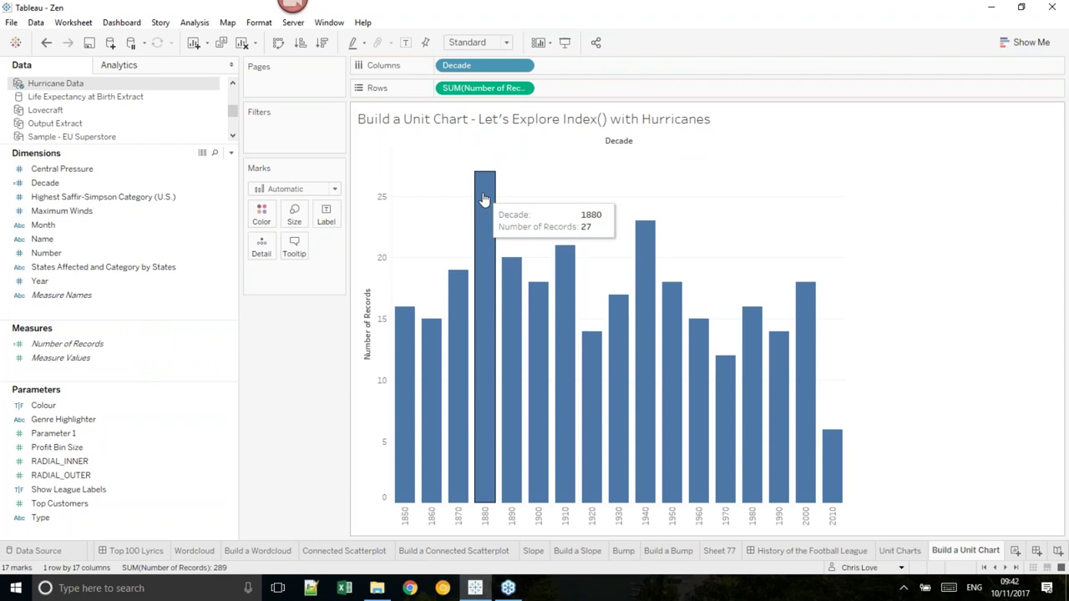
left_click(51, 257)
left_click_drag(54, 263, 297, 272)
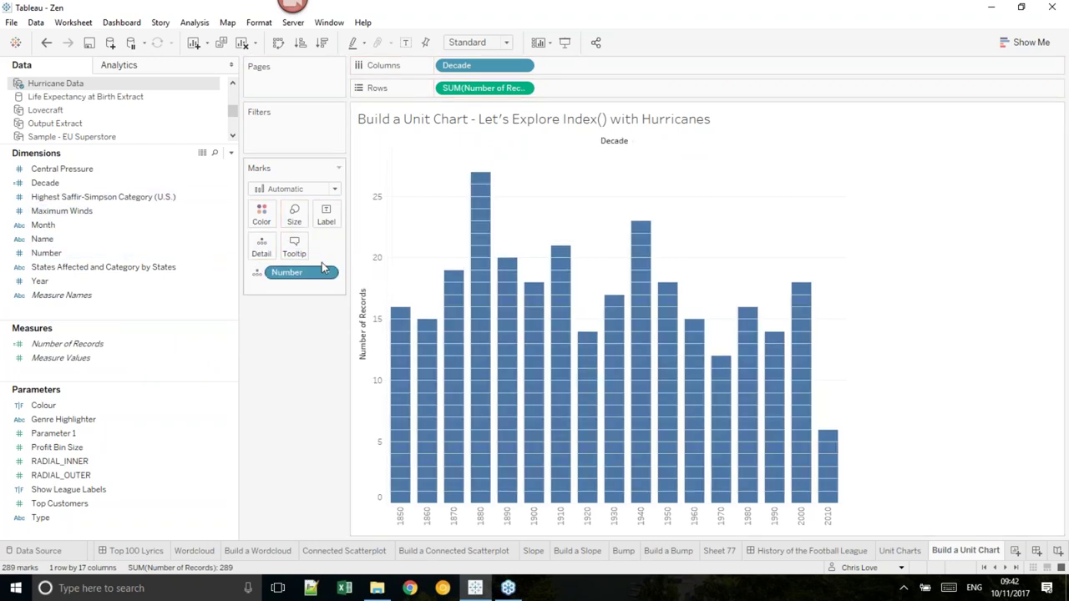
mouse_move(482, 210)
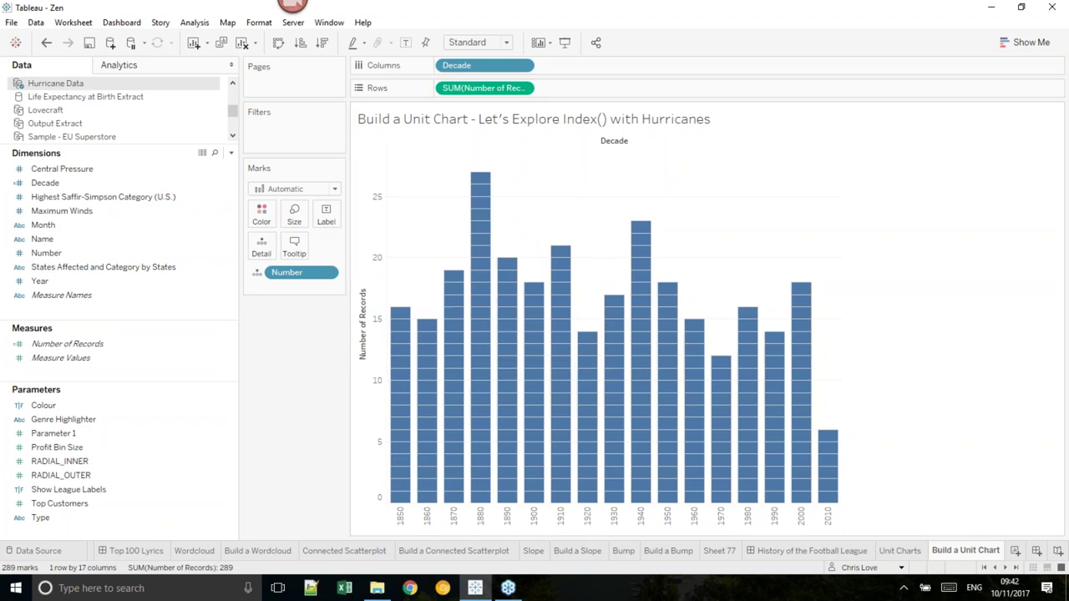
left_click(335, 189)
left_click(305, 258)
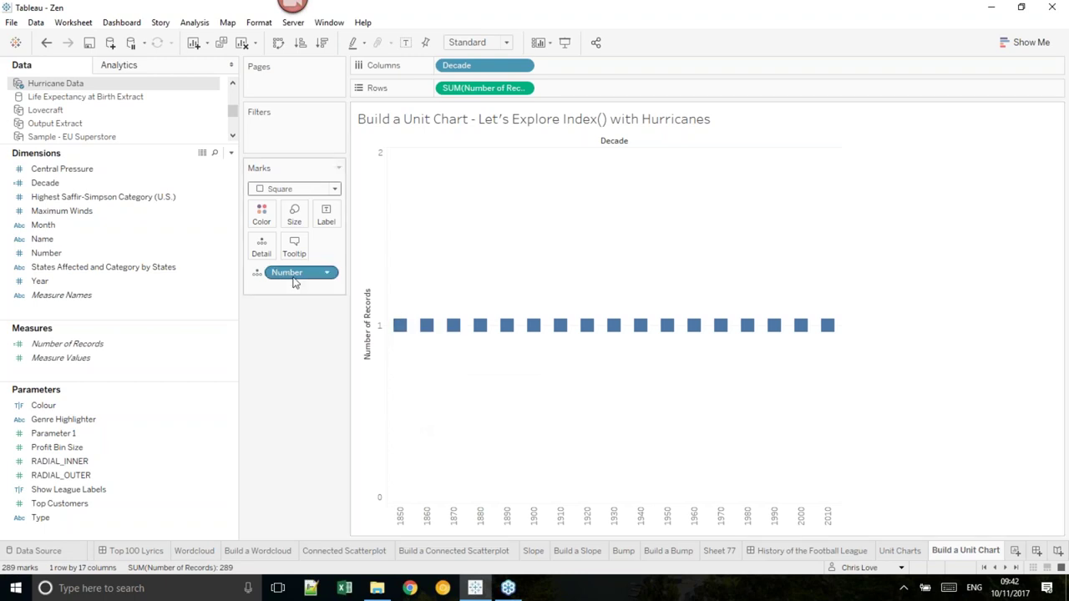
- Turn on stacking of marks for the square mark chart
mouse_move(402, 325)
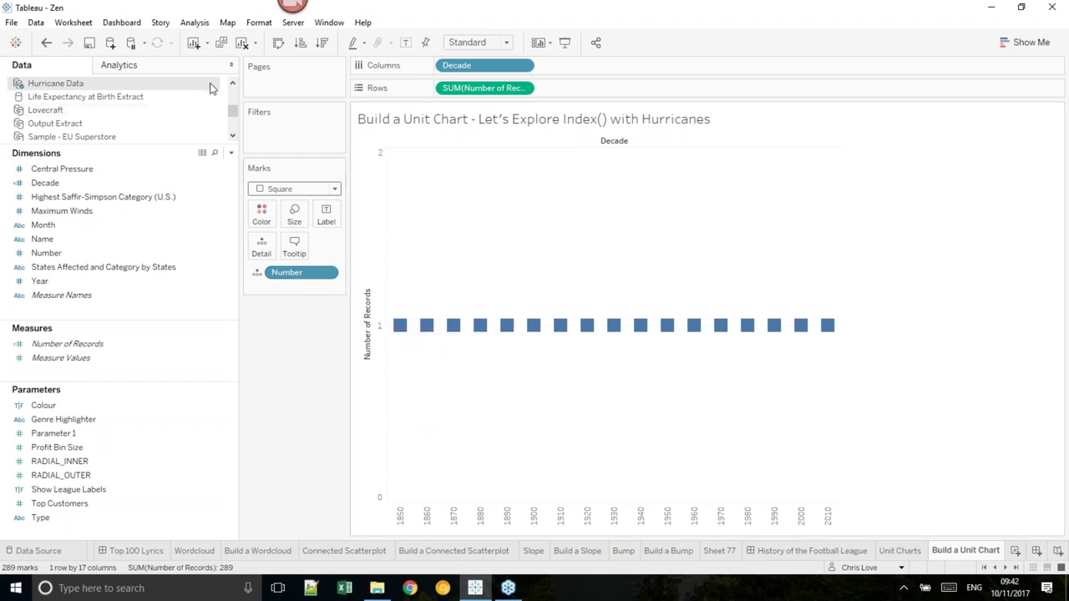
left_click(200, 23)
mouse_move(275, 67)
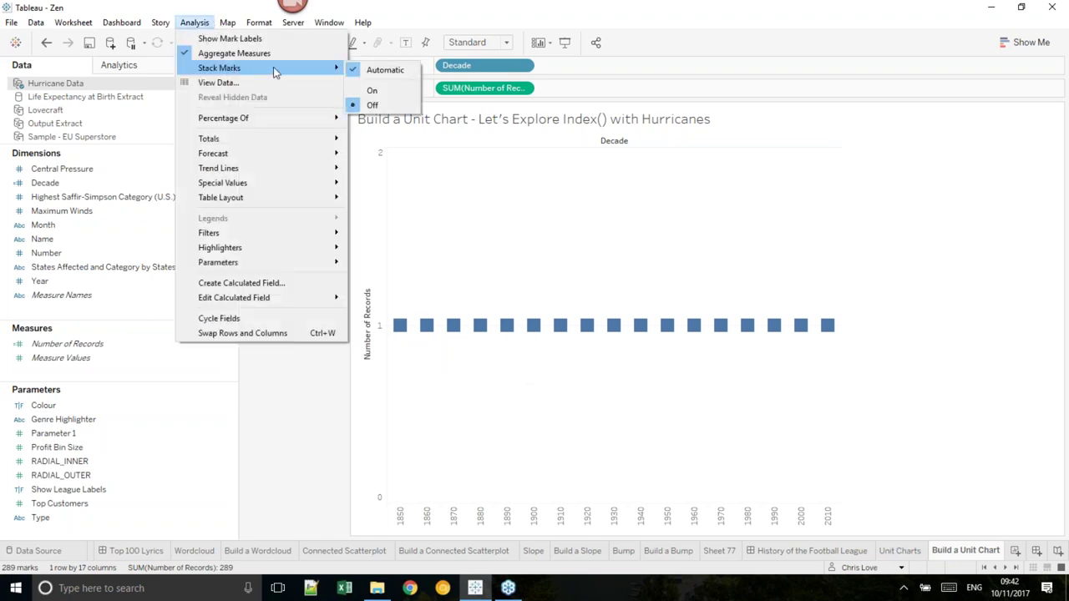
left_click(368, 86)
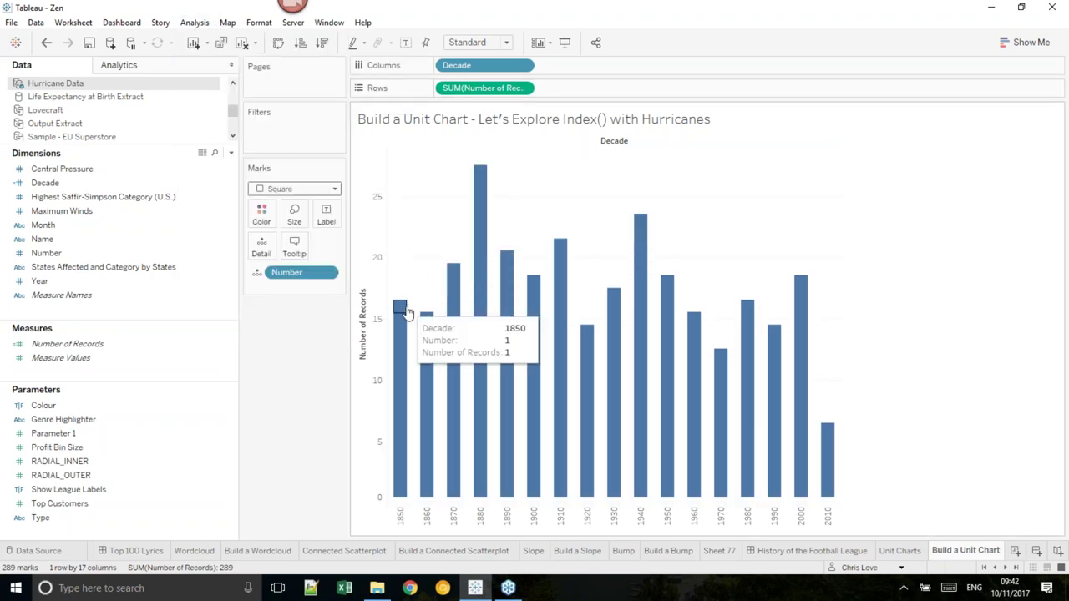
- Reduce the size of the square marks so that individual hurricanes separate within each decade's column
left_click(294, 215)
left_click_drag(318, 246, 309, 249)
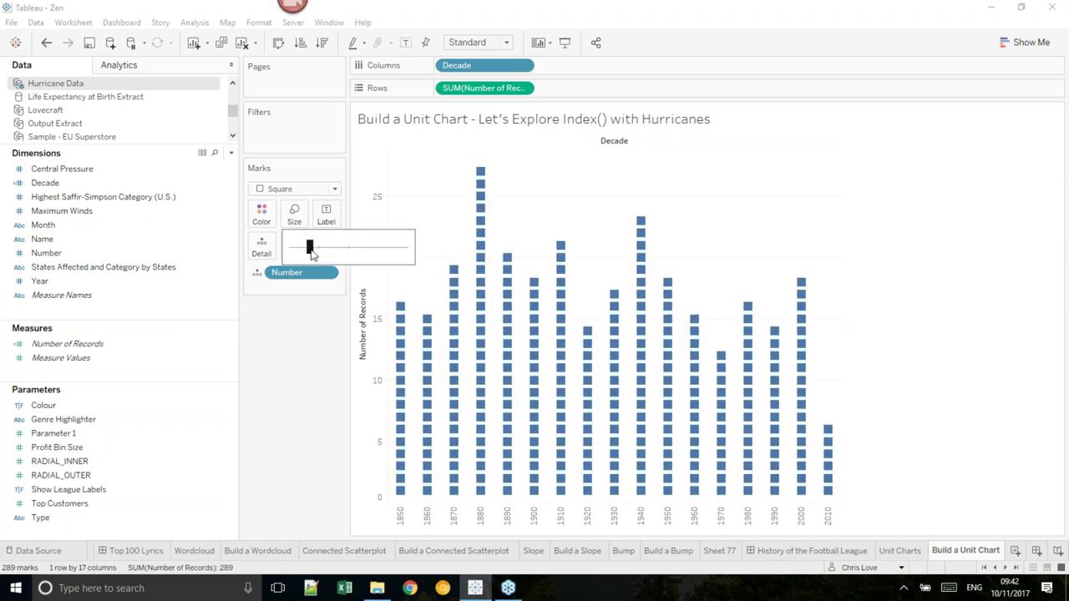
left_click_drag(310, 250, 310, 250)
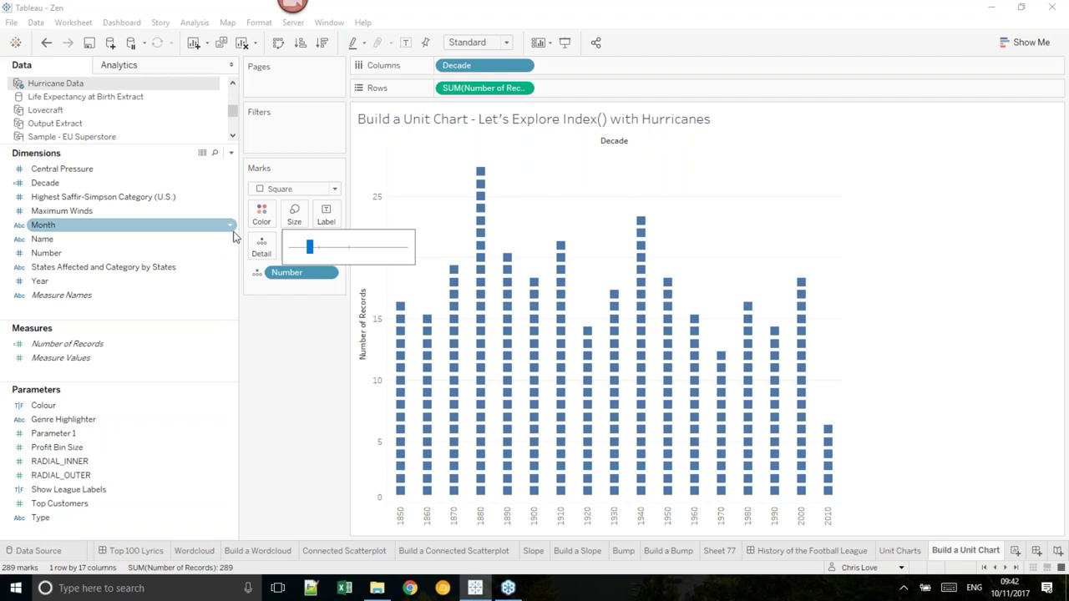
- Turn off stacking of marks on the Build a Unit Chart sheet
left_click(200, 37)
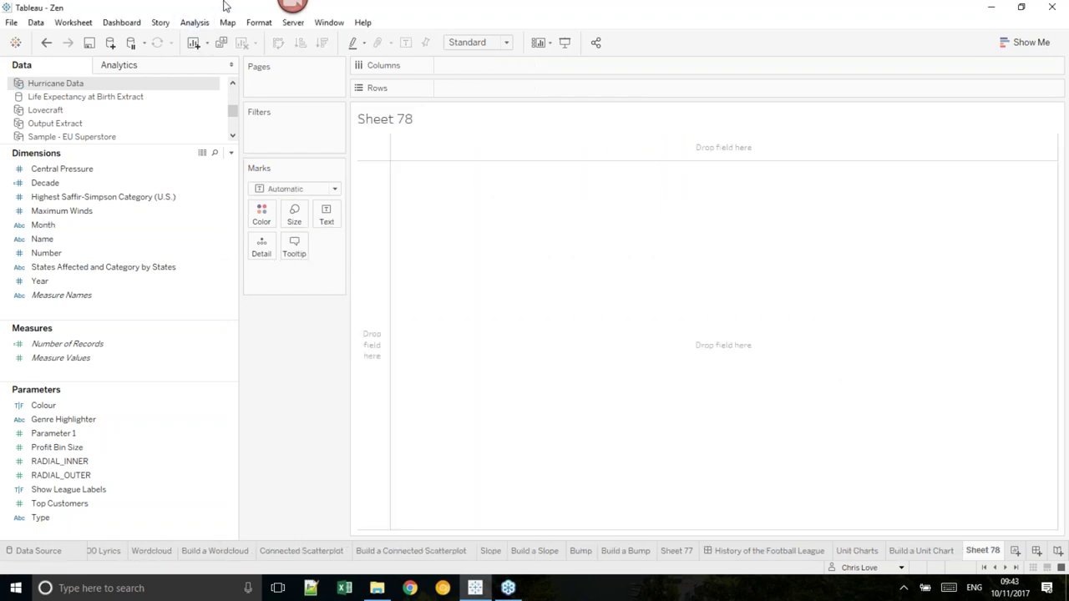
key("ctrl+z")
left_click(194, 22)
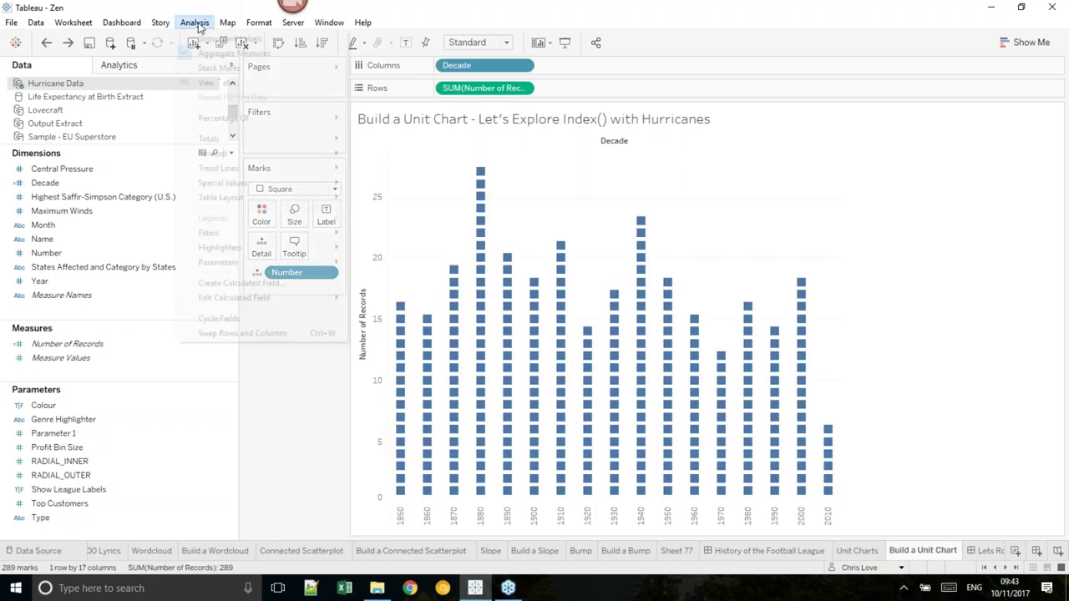
mouse_move(259, 71)
left_click(376, 107)
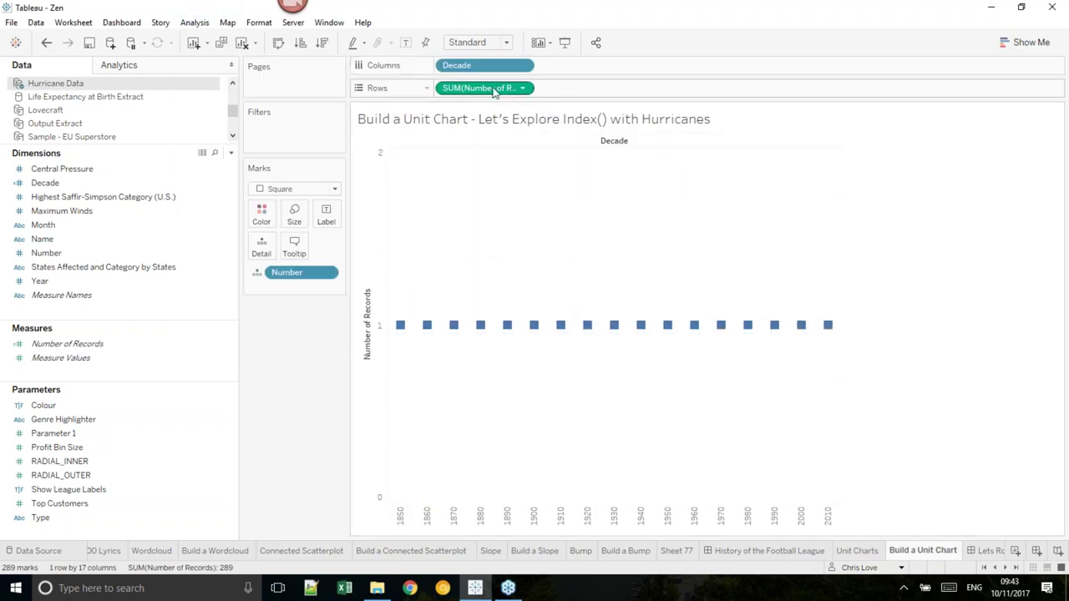
- Replace the sum of Number of Records on the rows with the calculation index()
left_click_drag(493, 90, 318, 360)
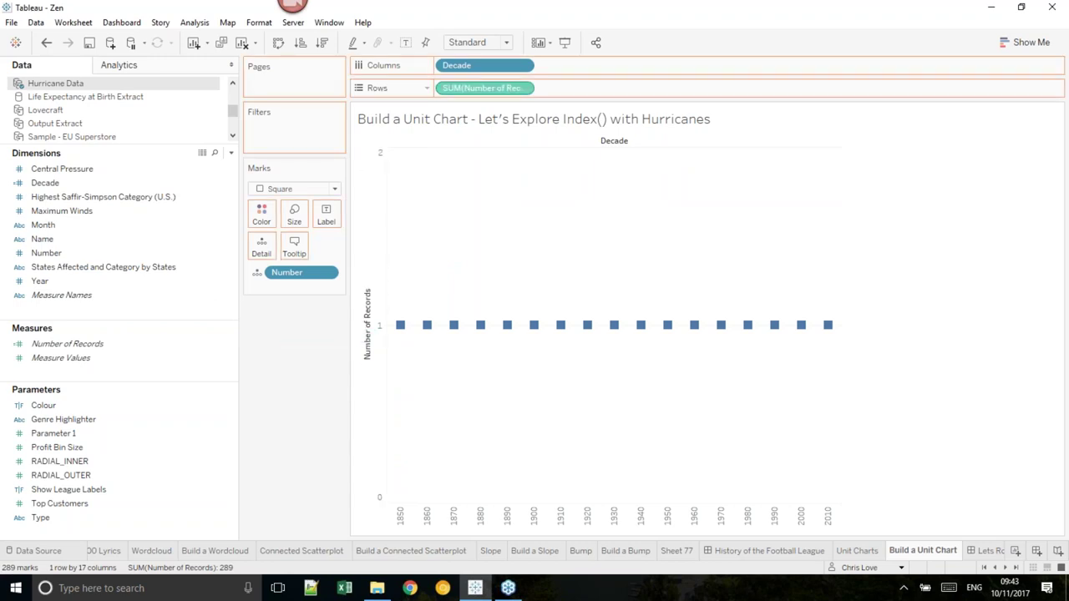
double_click(463, 89)
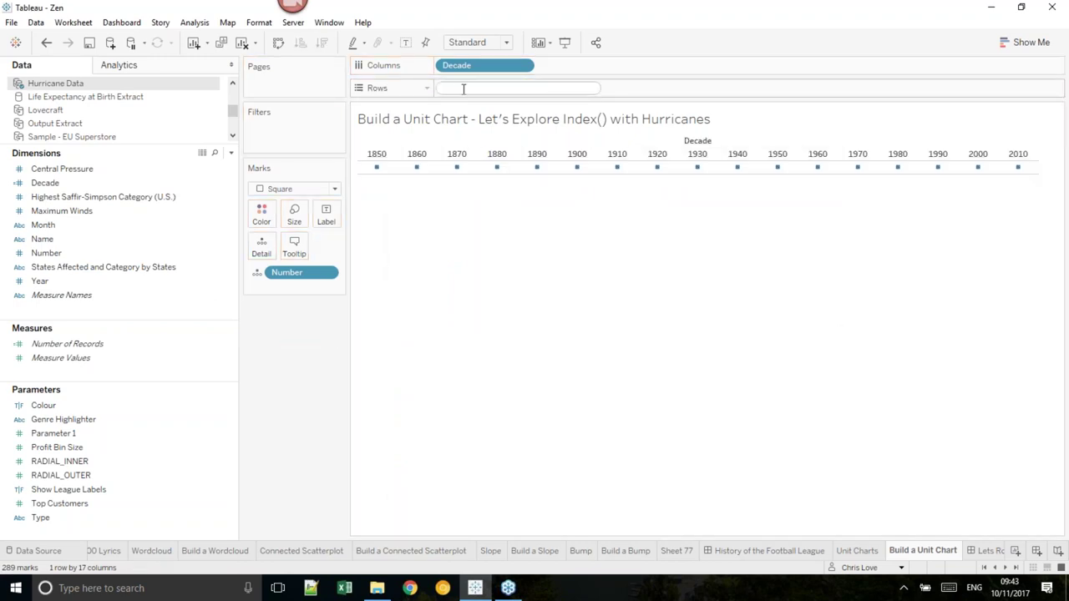
type("index()")
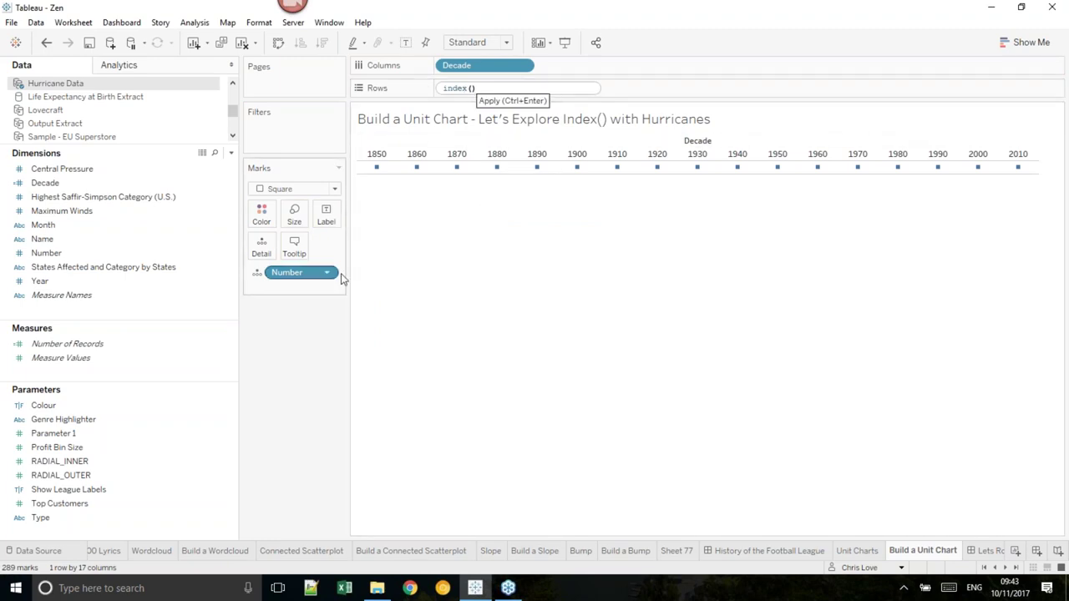
left_click(409, 275)
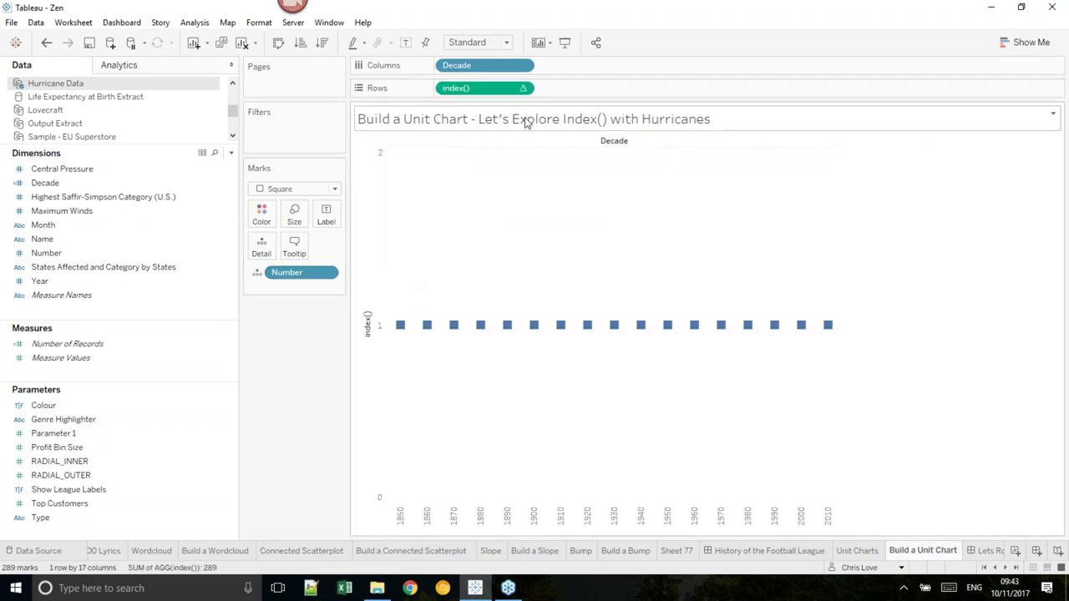
- Compute the index() table calculation using Number
left_click(522, 88)
mouse_move(537, 273)
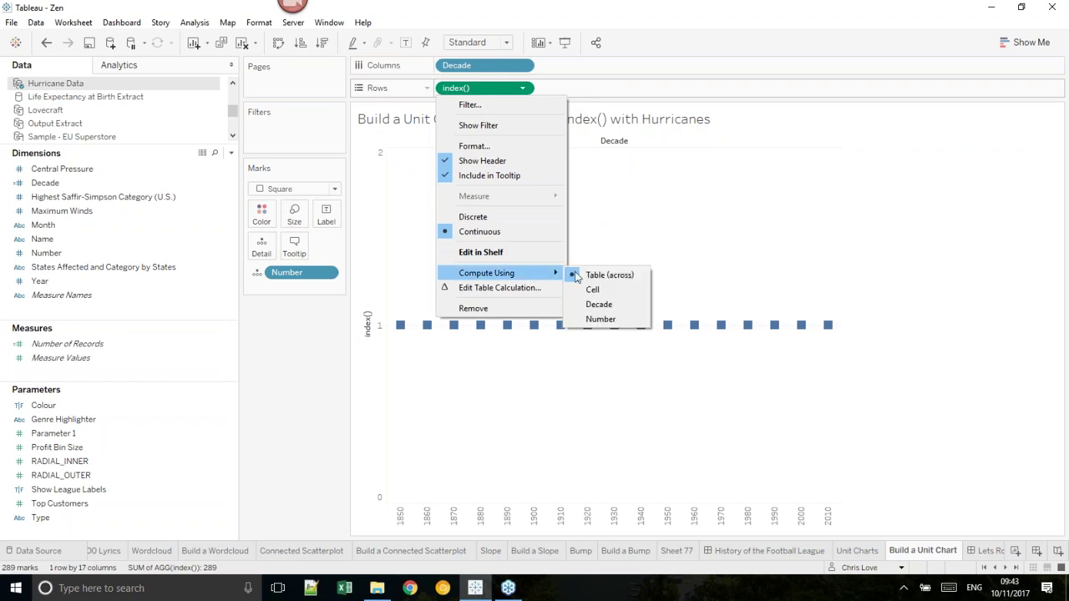
left_click(602, 320)
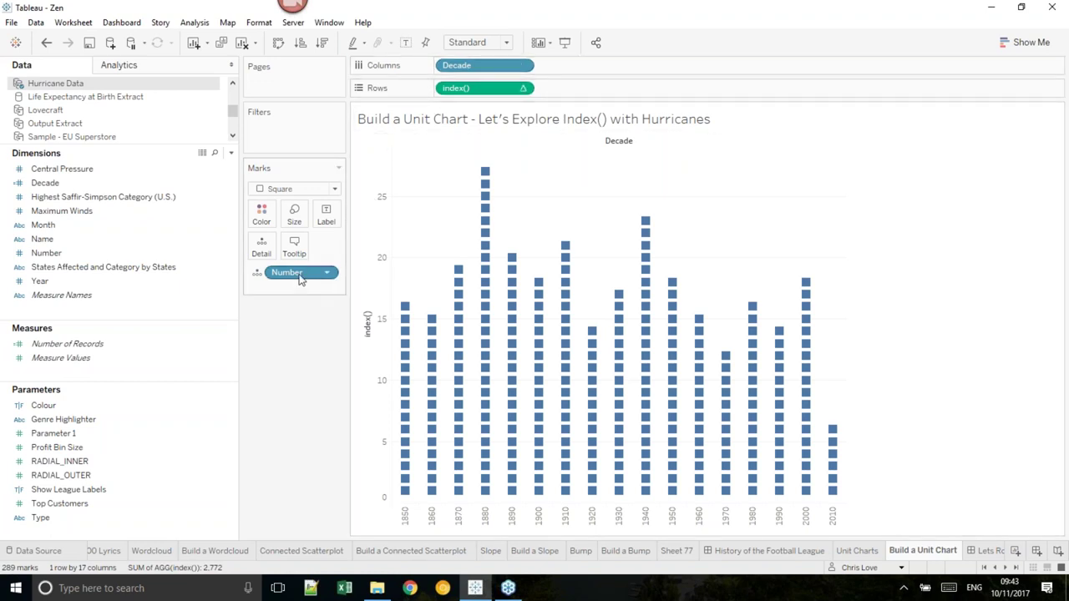
mouse_move(407, 495)
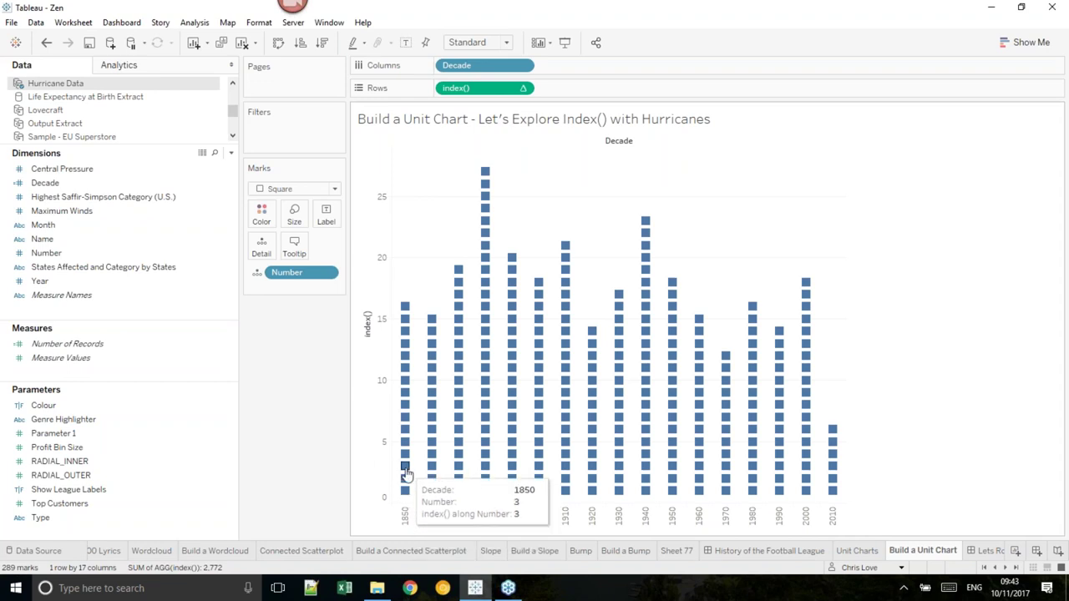
- Colour the square marks by Highest Saffir-Simpson Category (U.S.)
left_click(104, 198)
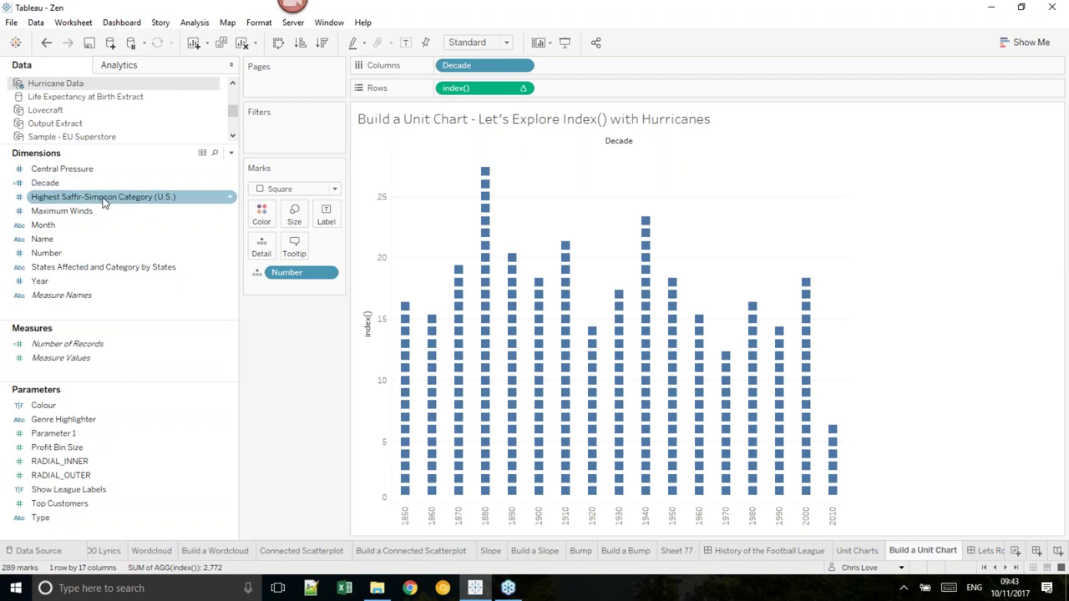
left_click(53, 198)
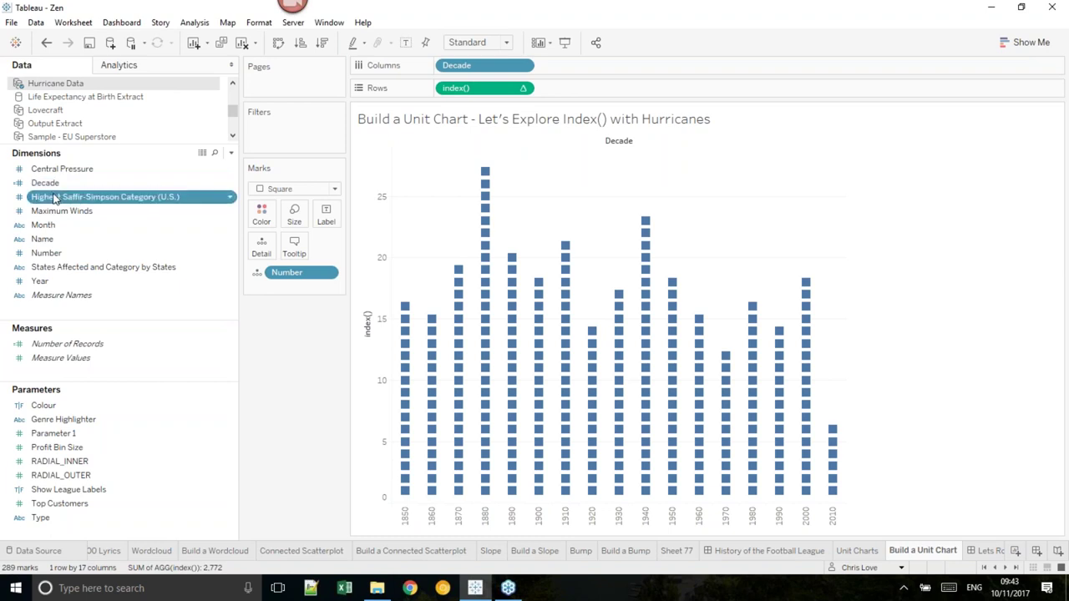
left_click_drag(92, 202, 261, 219)
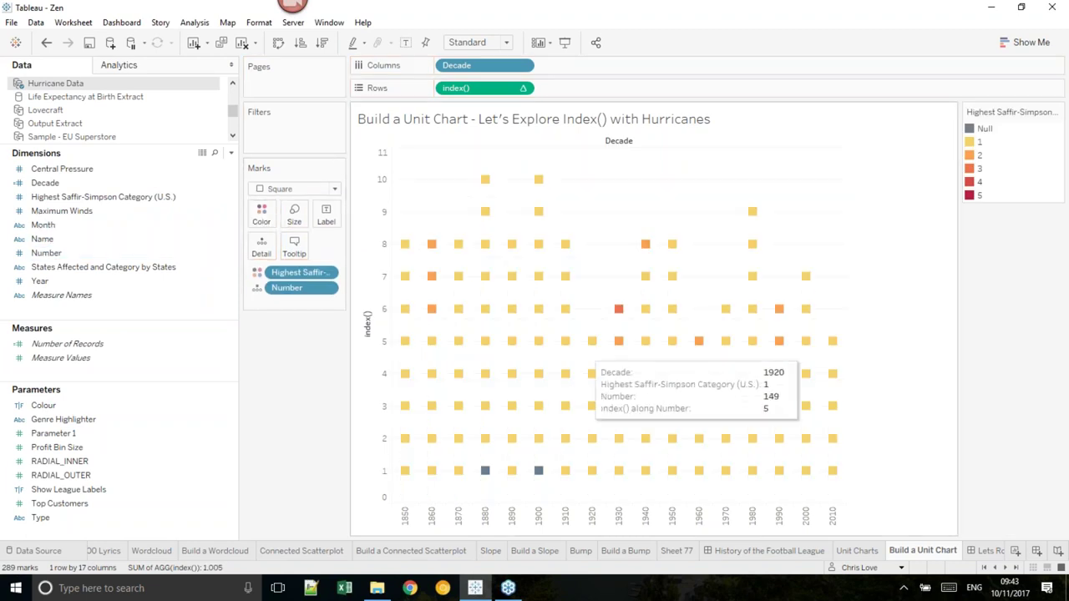
- Highlight the marks of individual hurricane categories, including 1, 2 and 3, through the colour legend to examine how they overlap
left_click(984, 129)
left_click(984, 129)
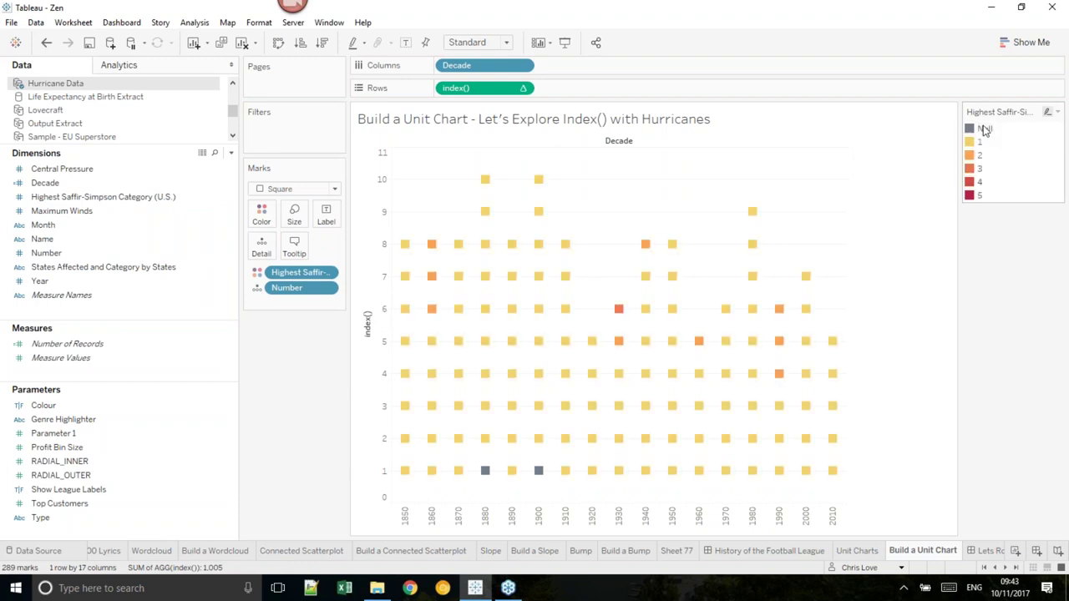
left_click(980, 144)
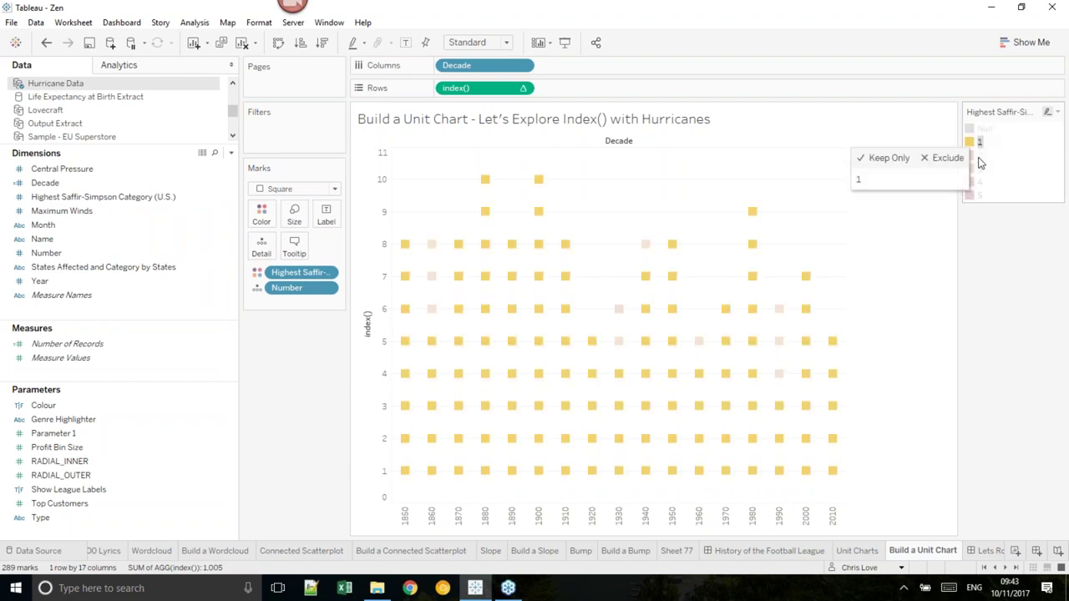
left_click(981, 157)
left_click(982, 169)
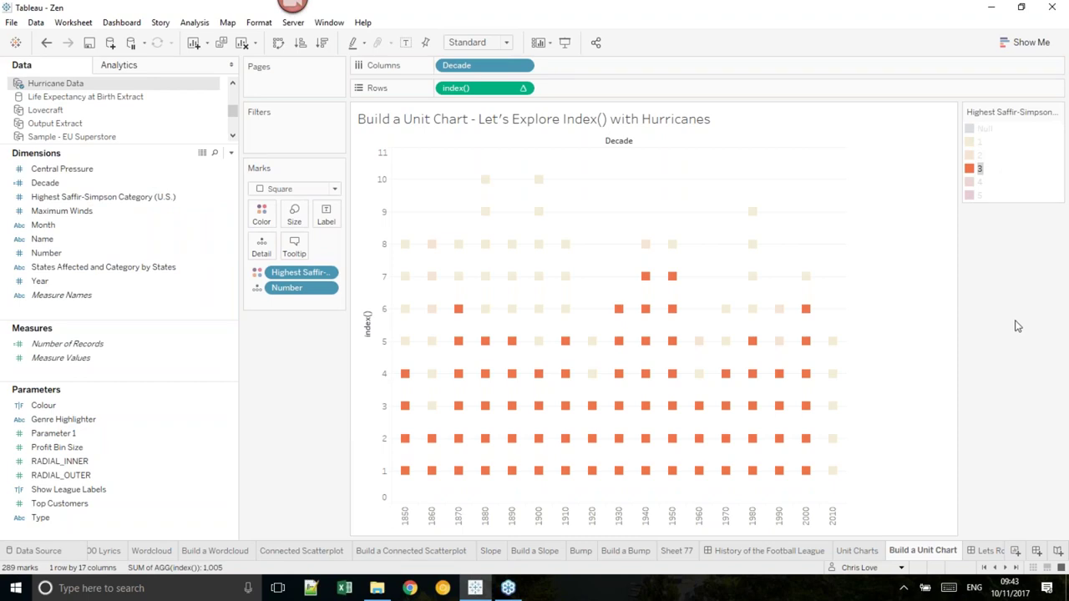
left_click(978, 157)
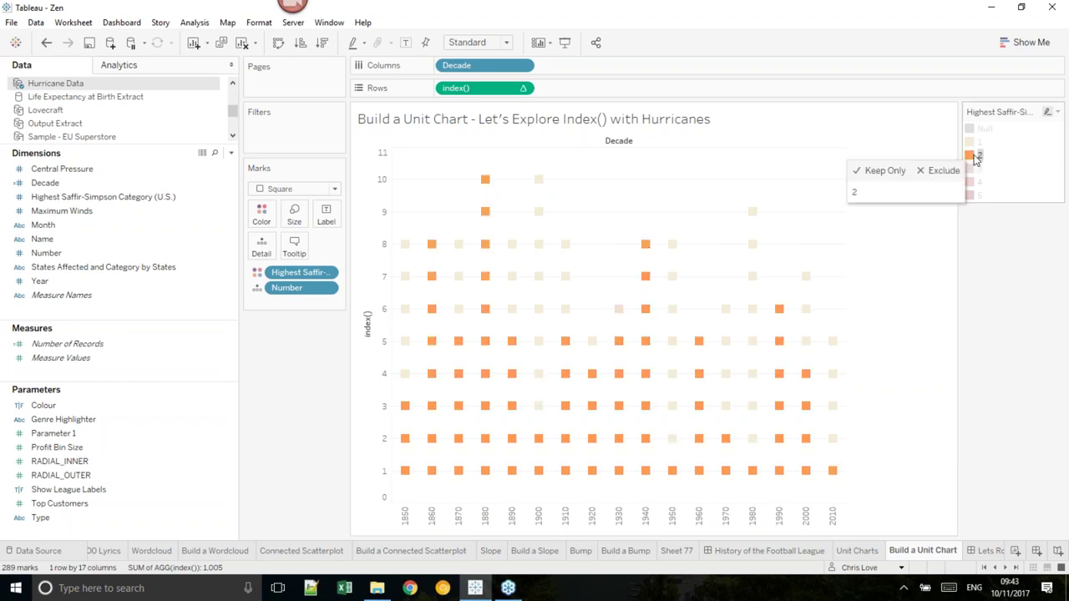
- Edit the index() table calculation to also compute along Highest Saffir-Simpson Category (U.S.) as a specific dimension
left_click(523, 88)
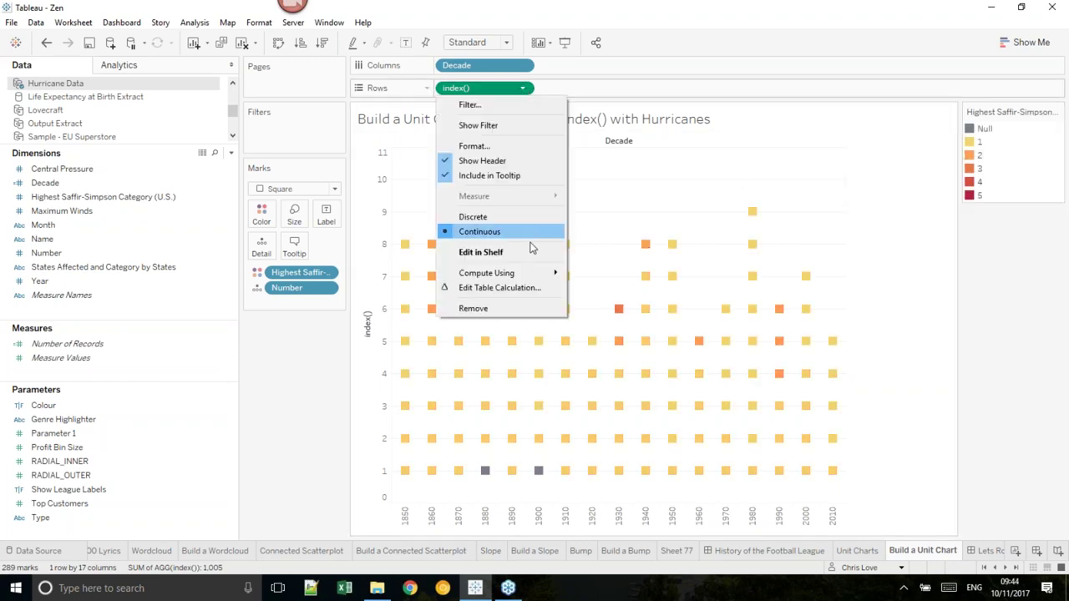
left_click(532, 289)
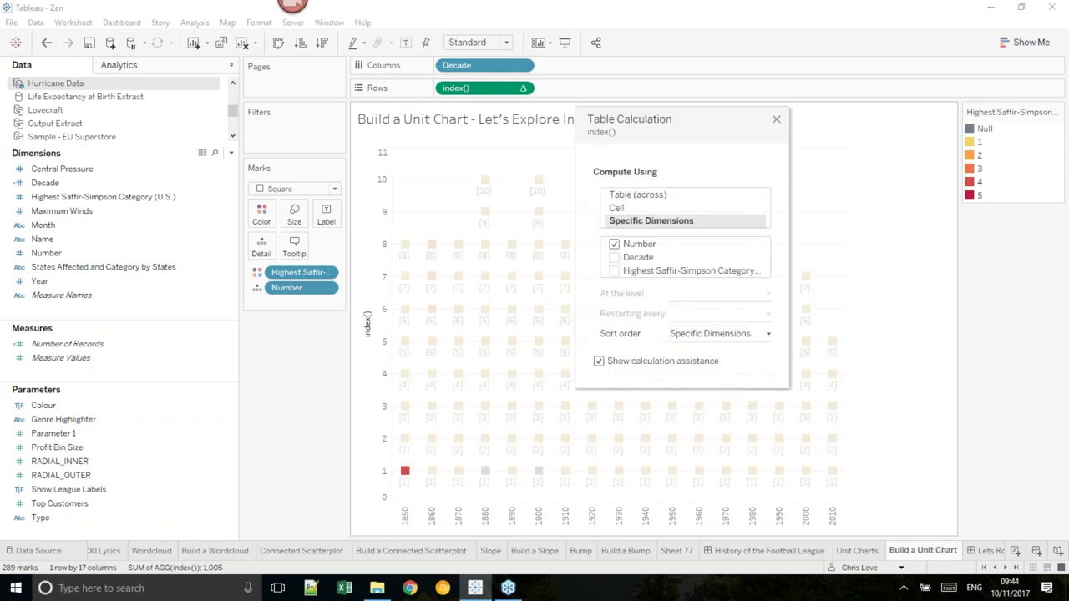
left_click_drag(651, 117, 209, 142)
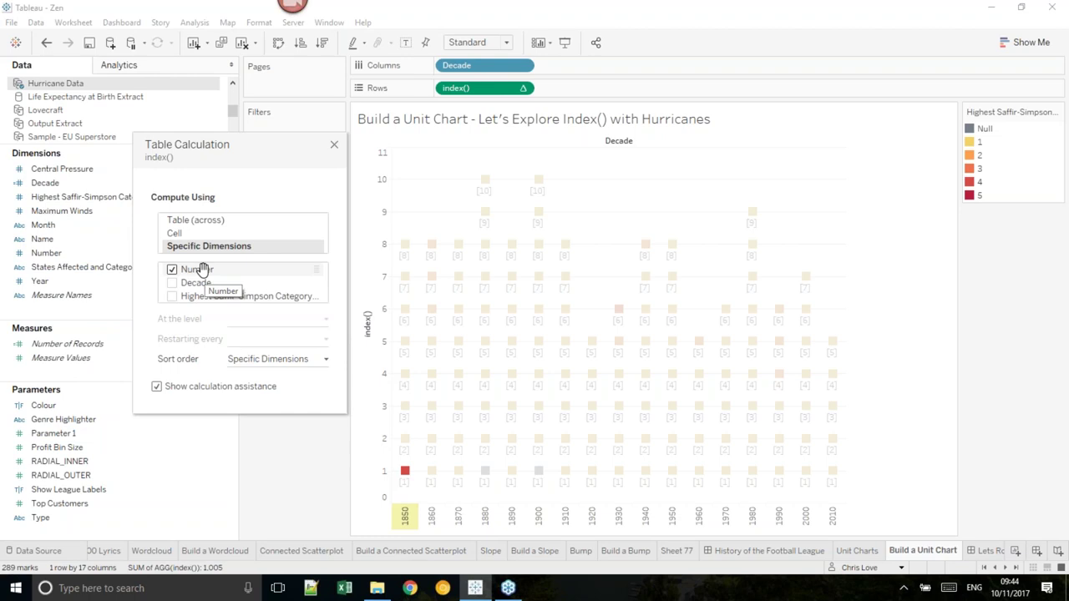
left_click(172, 298)
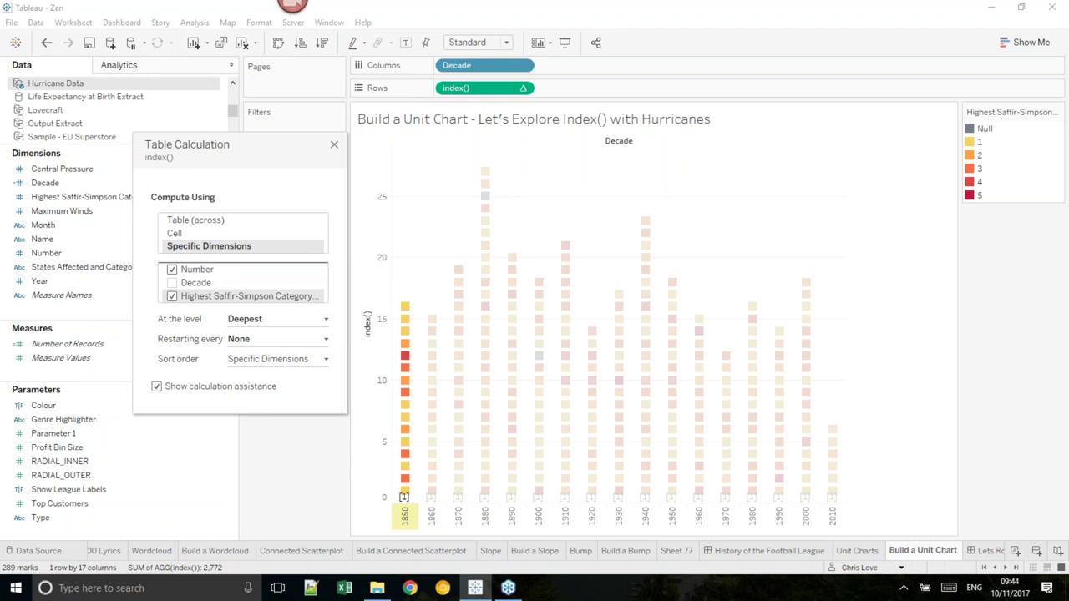
- Move Highest Saffir-Simpson Category (U.S.) above Number in the table calculation's dimension order and close its settings
left_click_drag(218, 296, 219, 266)
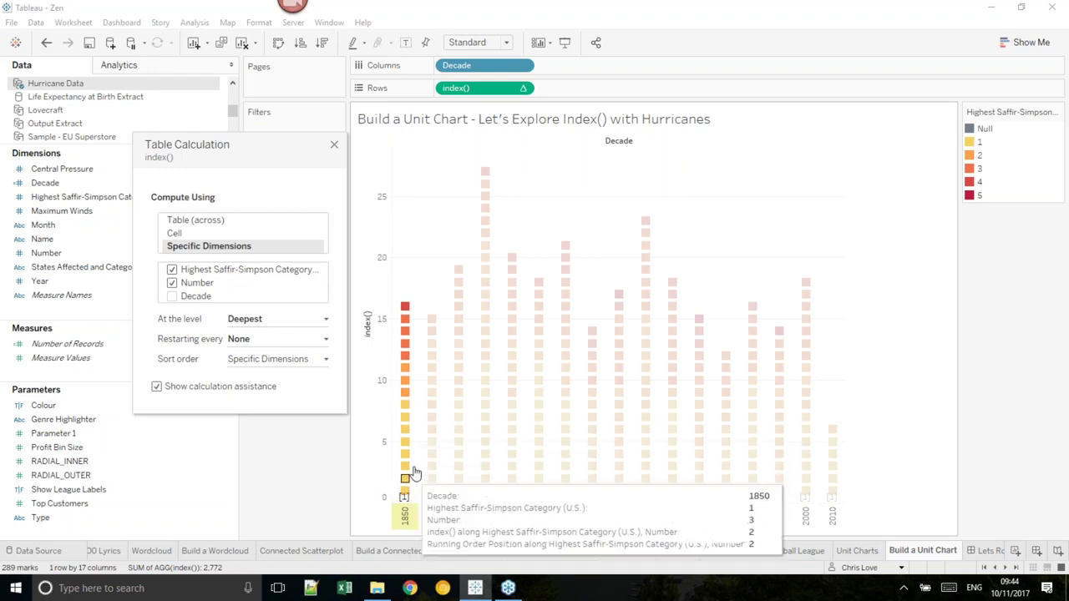
mouse_move(409, 422)
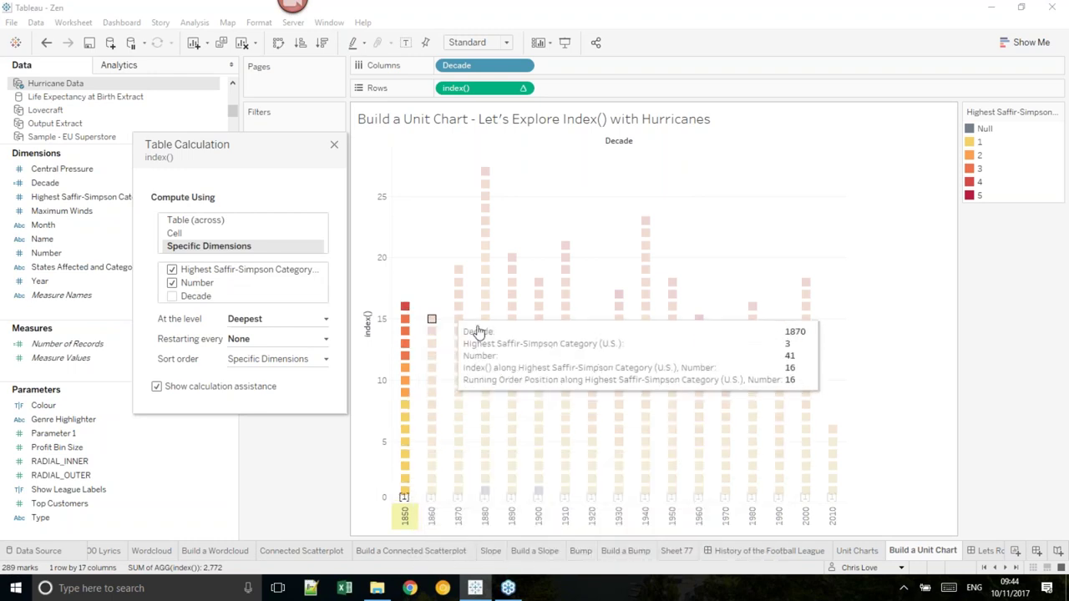
left_click(335, 148)
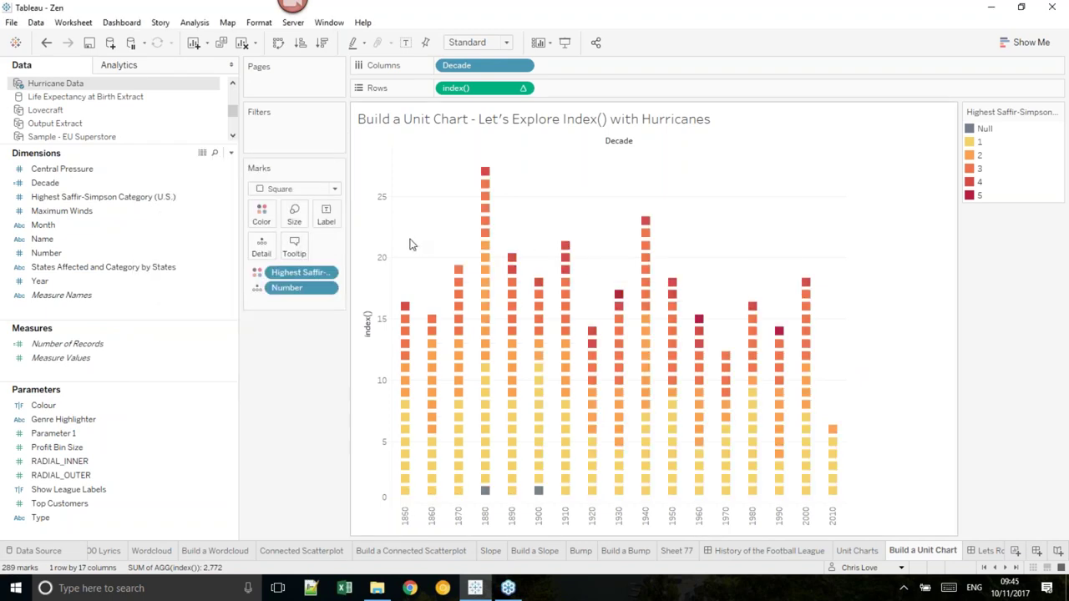
- Open the Lets Rock dashboard
left_click(1007, 568)
left_click(1007, 568)
left_click(1006, 568)
left_click(1007, 568)
left_click(1007, 568)
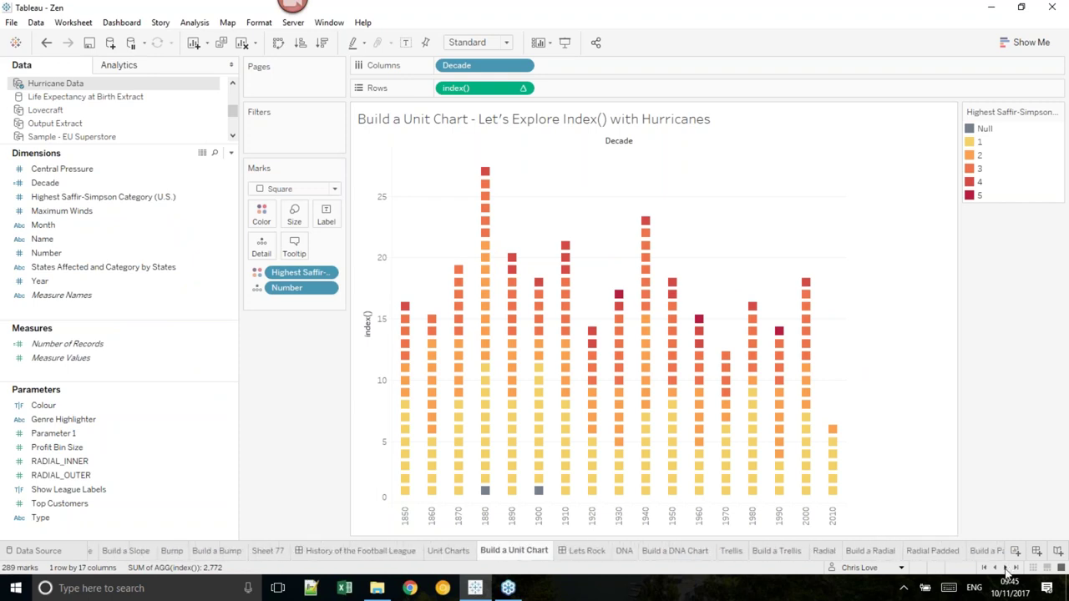
left_click(587, 551)
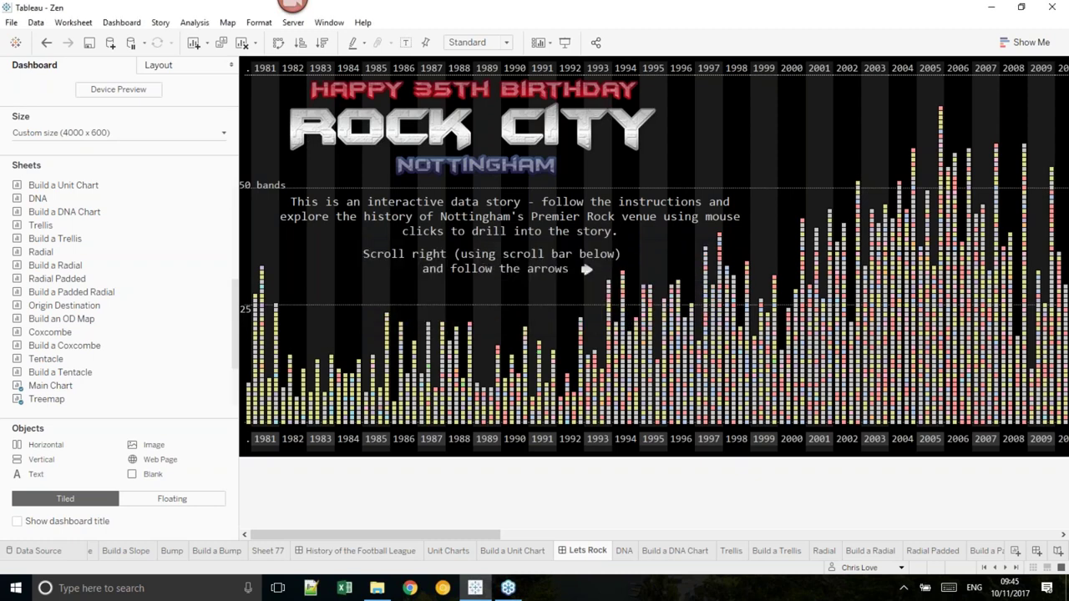
mouse_move(588, 551)
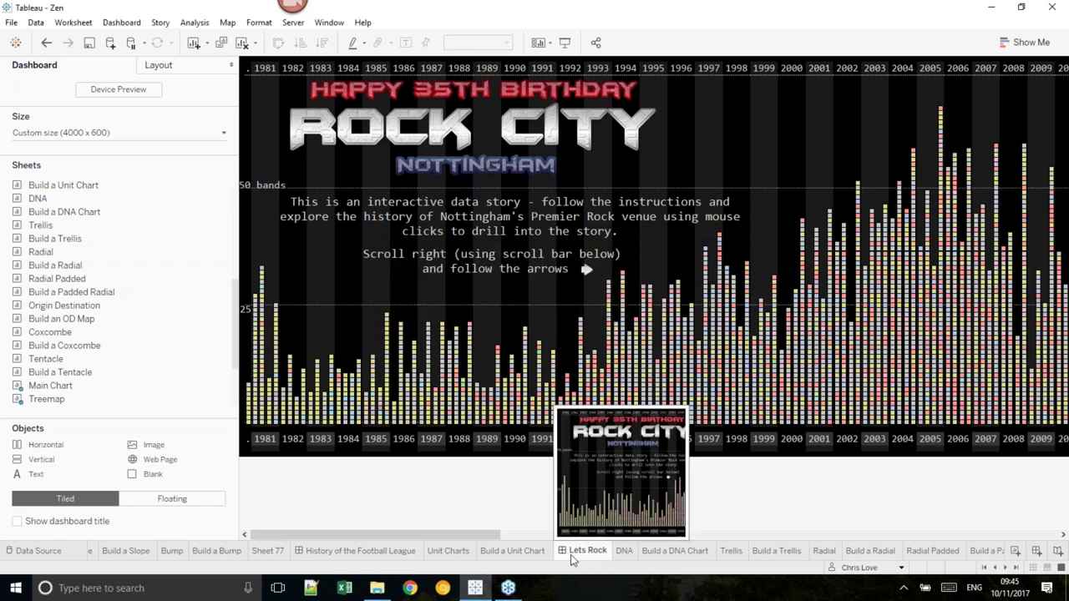
- Inspect the 1981 band marks on the dashboard and select the Madness mark of 18 February 1981 to highlight it
mouse_move(257, 387)
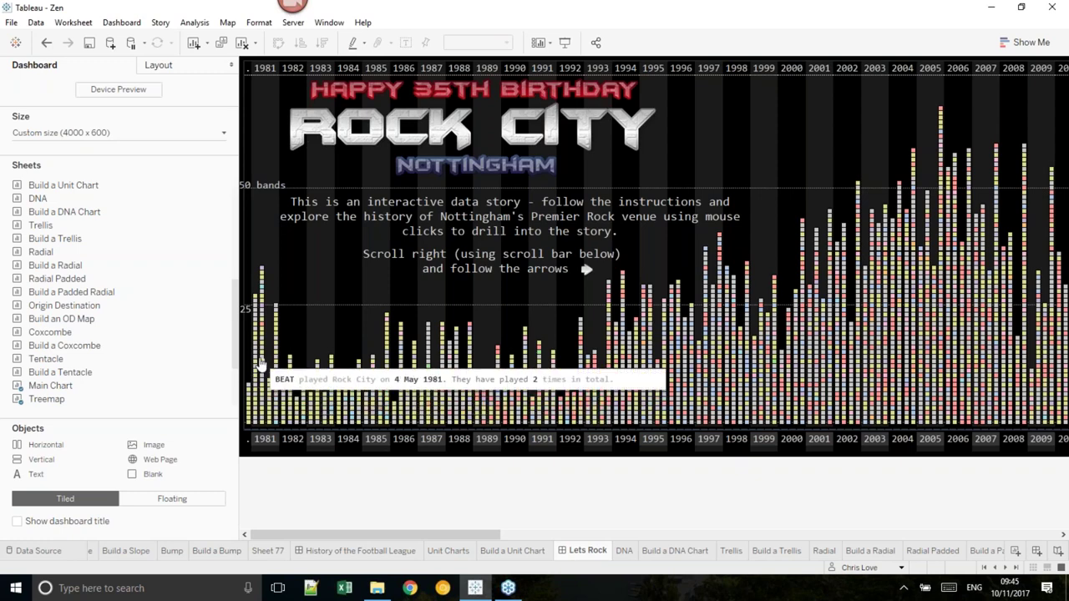
mouse_move(258, 359)
mouse_move(258, 341)
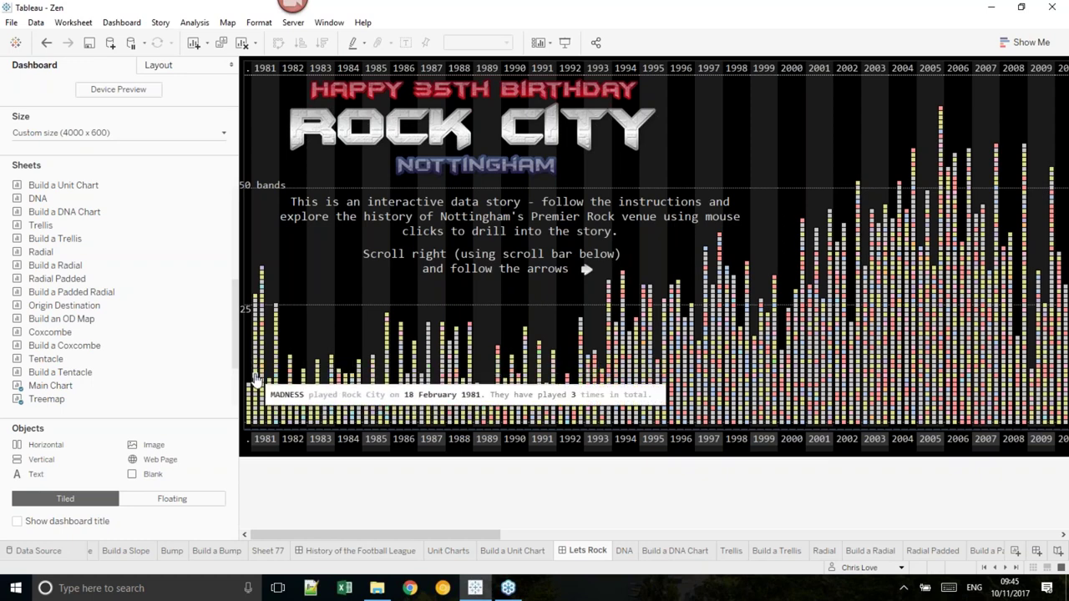
left_click(256, 376)
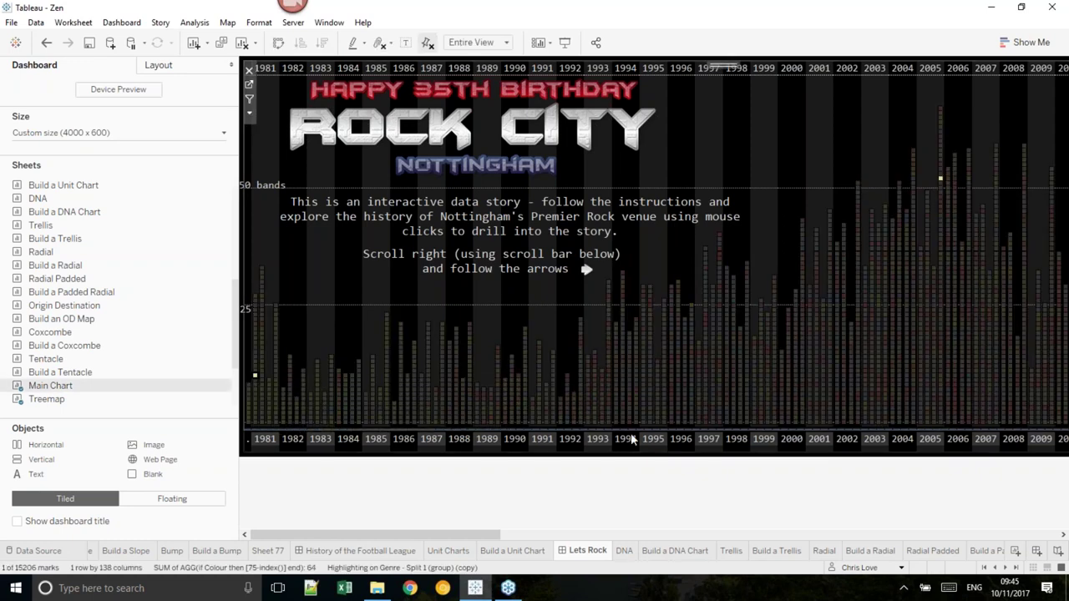
- Clear the band highlight and look across the Lets Rock dashboard, past the genre treemap to the genre ranking chart
mouse_move(940, 186)
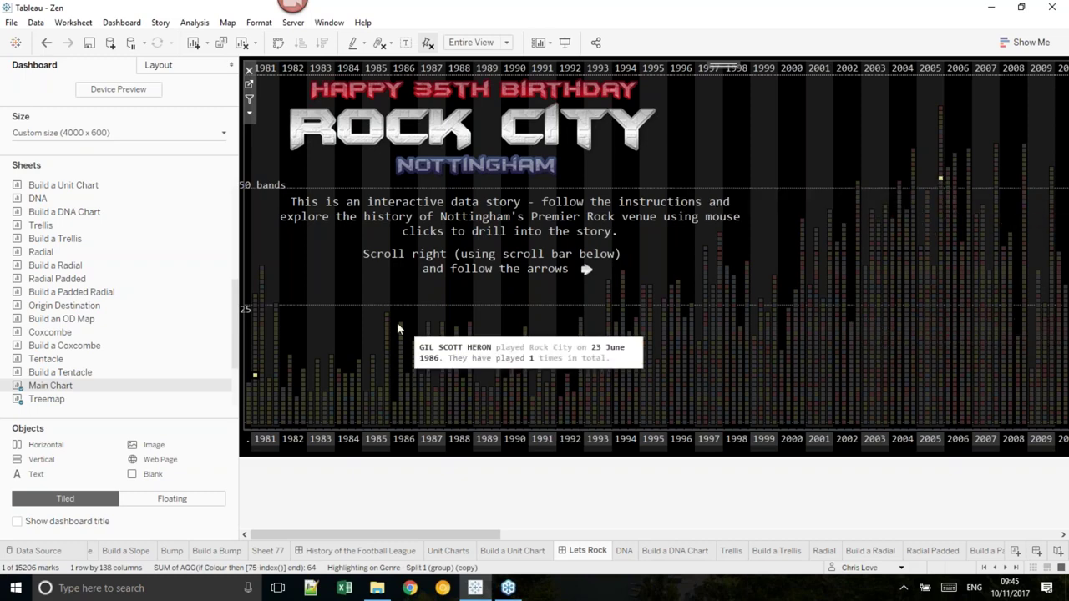
left_click(367, 320)
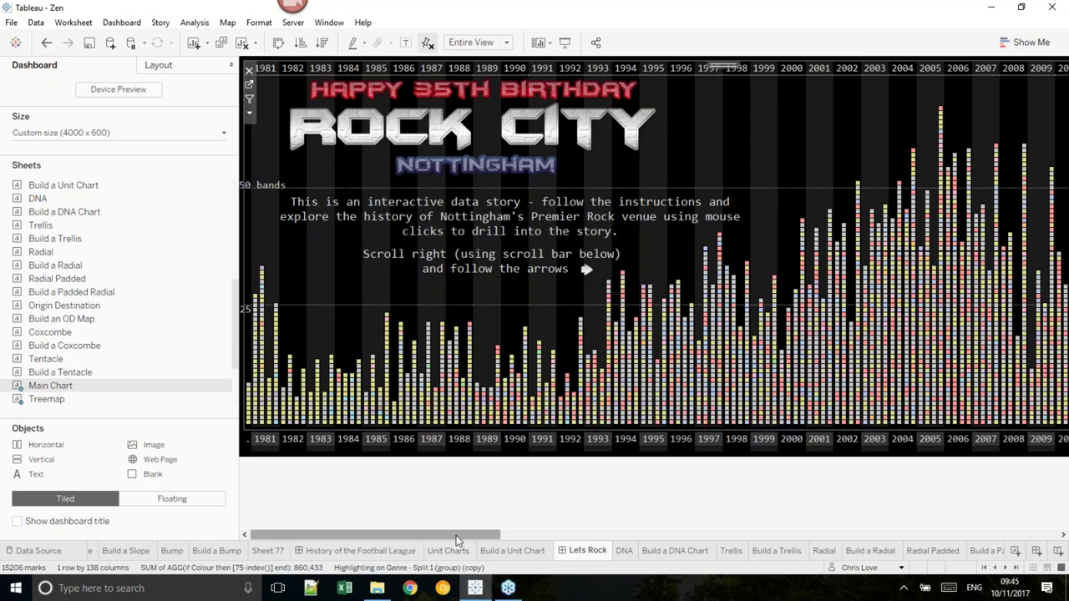
left_click_drag(456, 535, 569, 533)
left_click(569, 533)
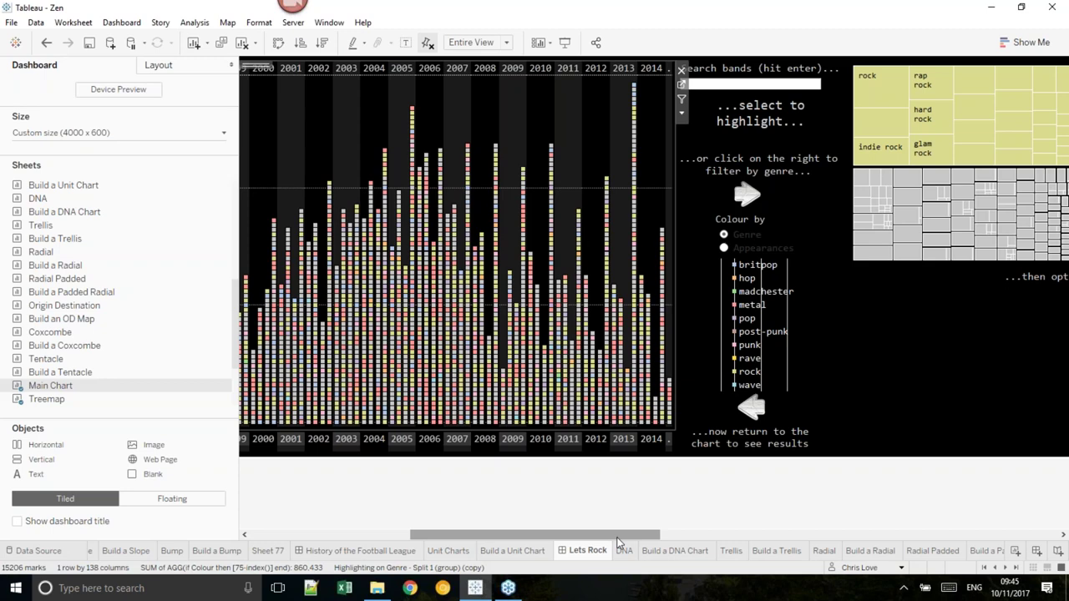
left_click_drag(612, 537, 743, 567)
scroll(762, 559, "right", 2)
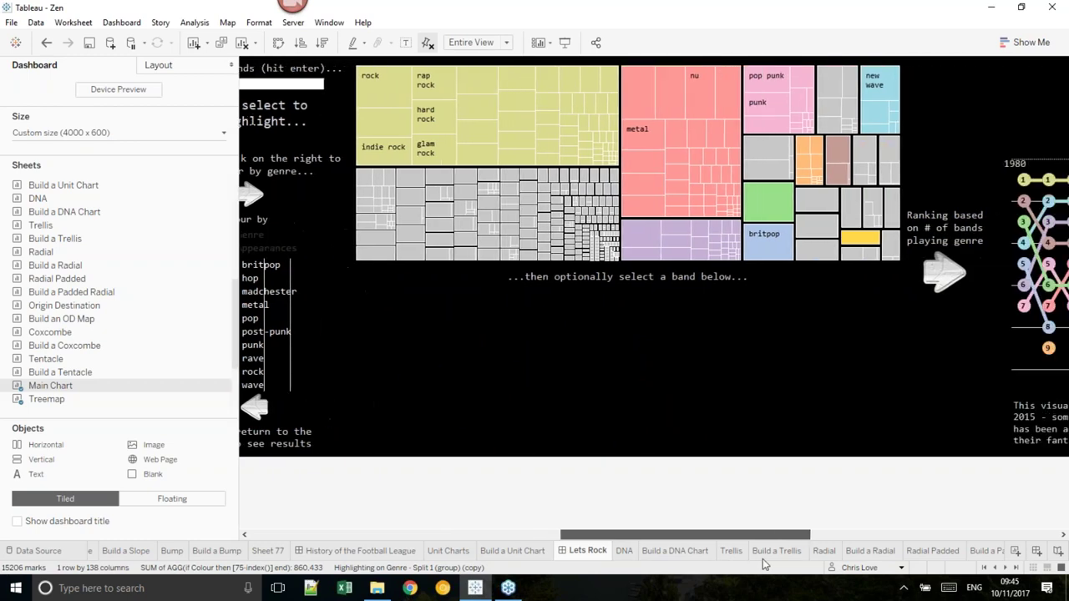
scroll(716, 569, "left", 2)
scroll(716, 569, "right", 20)
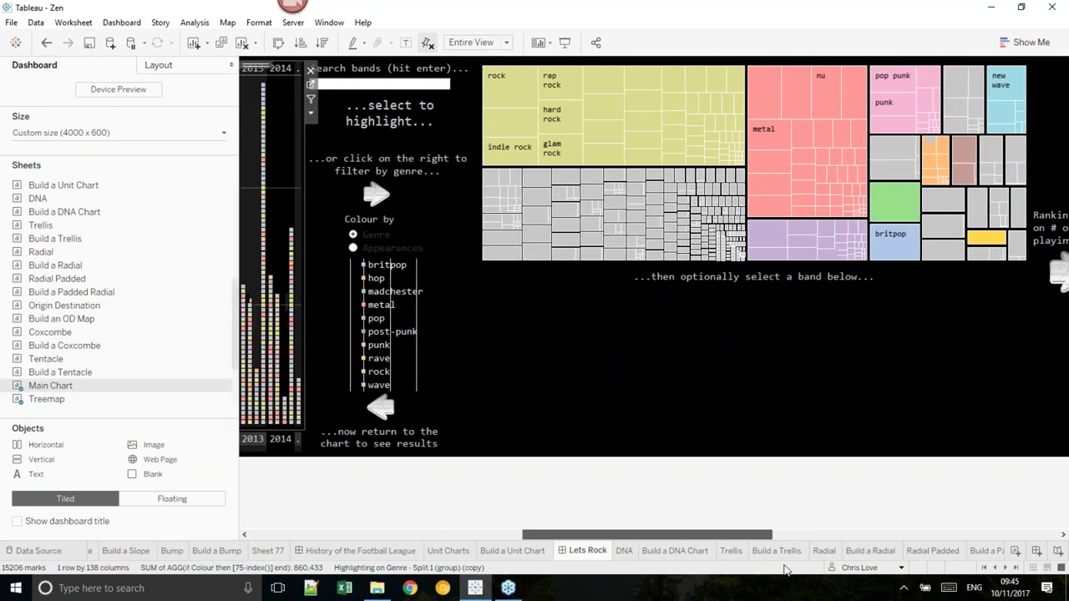
scroll(973, 544, "right", 3)
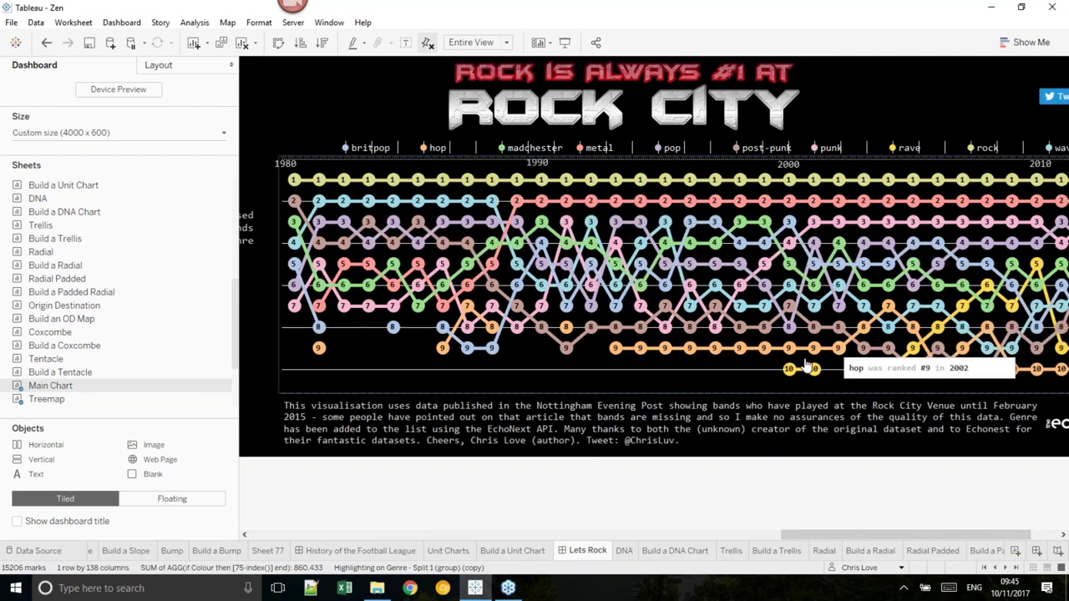
- View the finished Radial sheet and open the empty Build a Radial worksheet
mouse_move(645, 558)
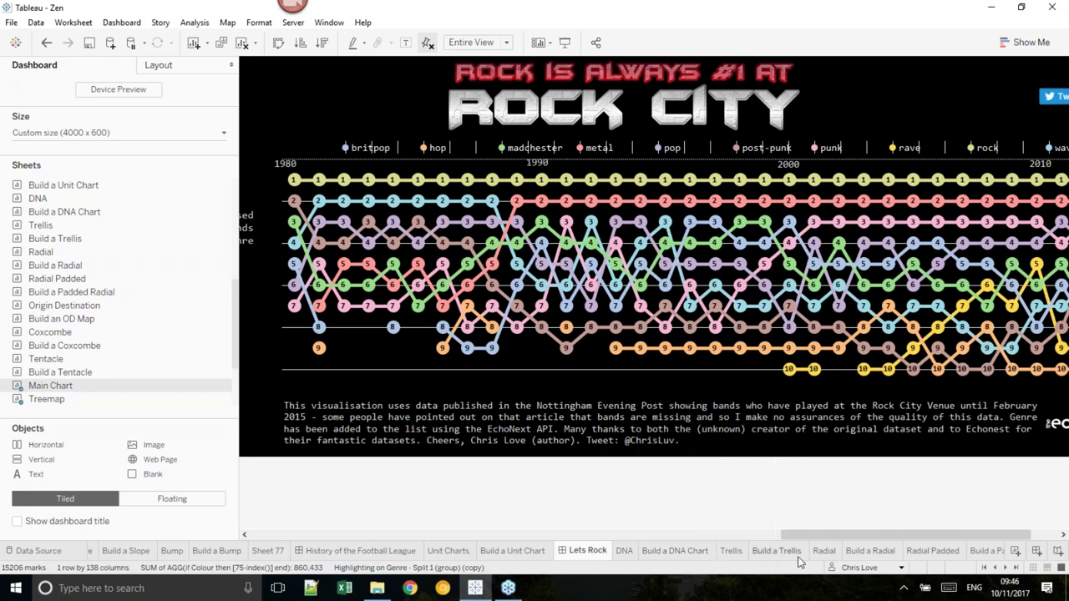
left_click(825, 553)
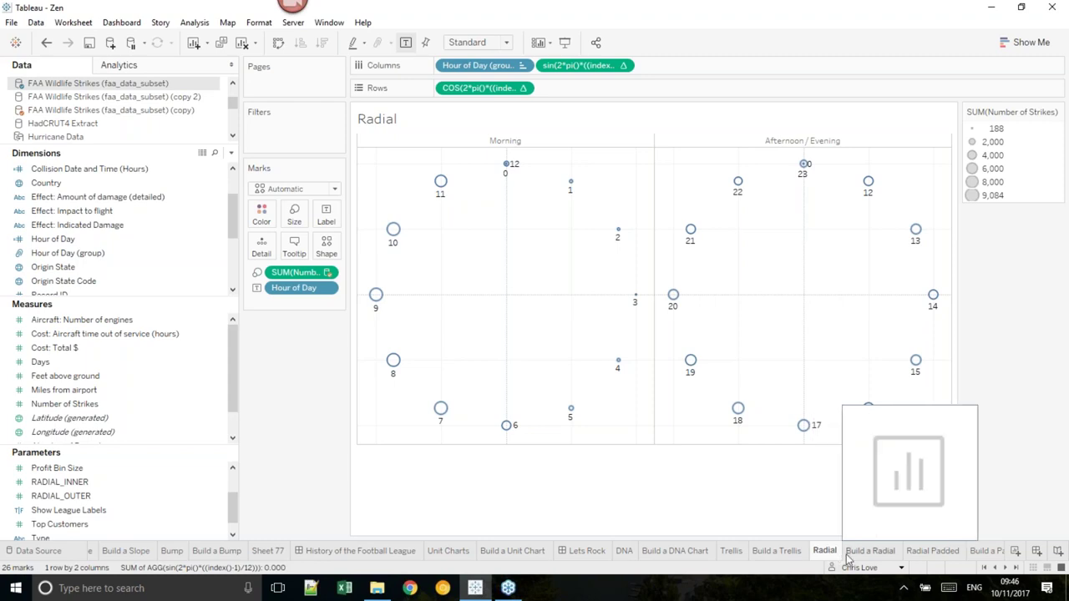
left_click(867, 551)
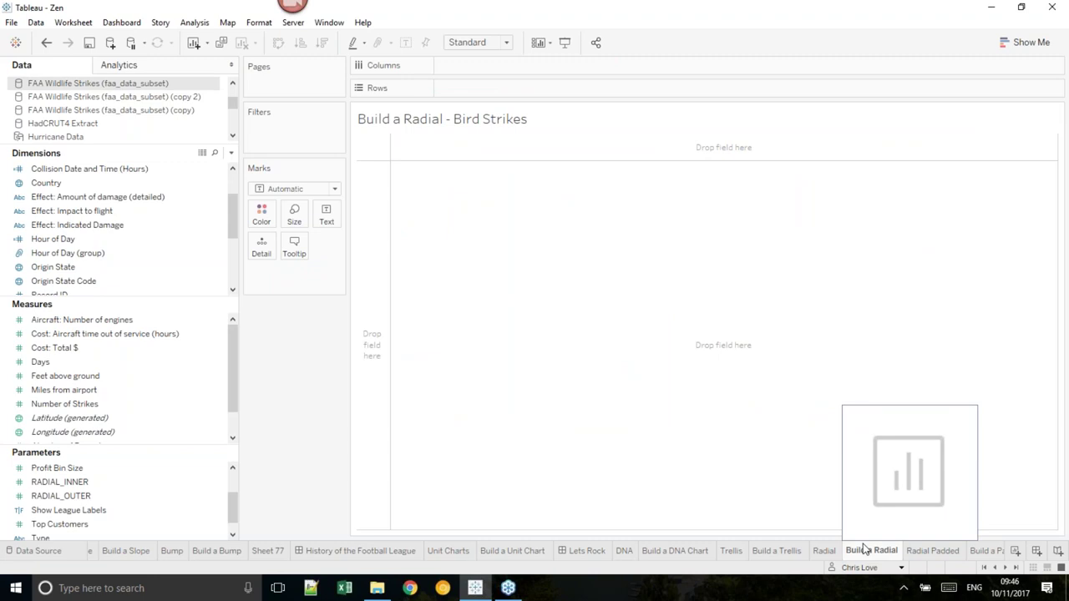
- Add Hour of Day (group) to Columns and order Morning before Afternoon / Evening
right_click(93, 252)
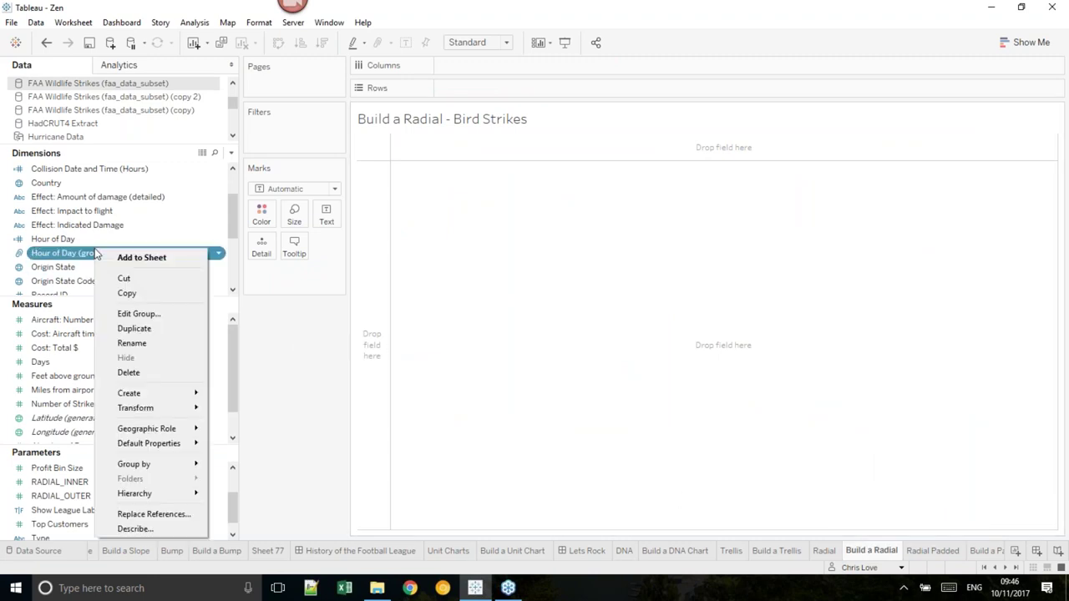
left_click(43, 255)
key("Escape")
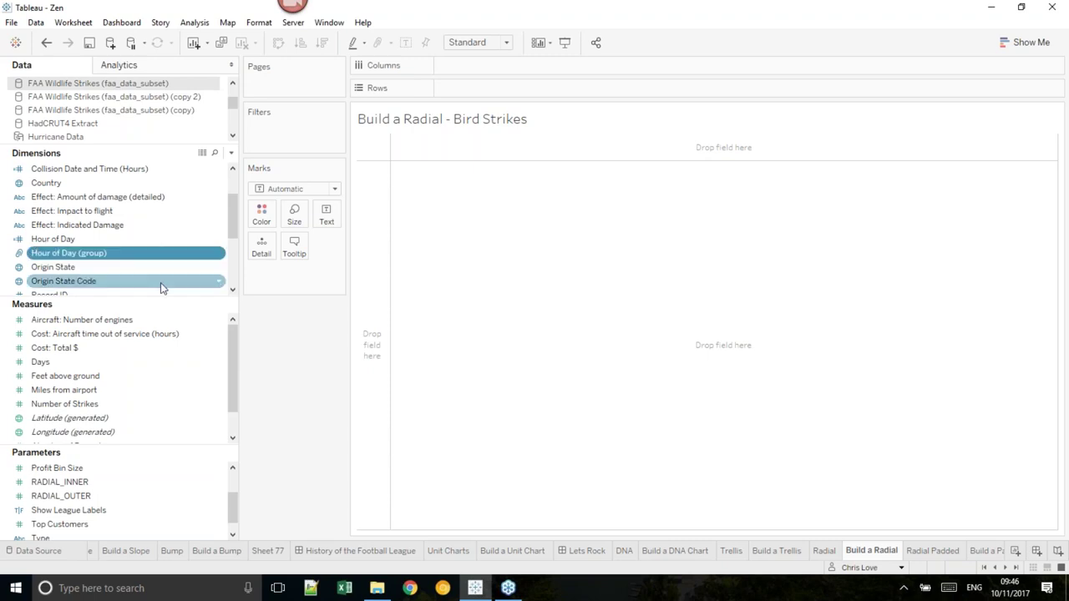
left_click_drag(115, 261, 569, 148)
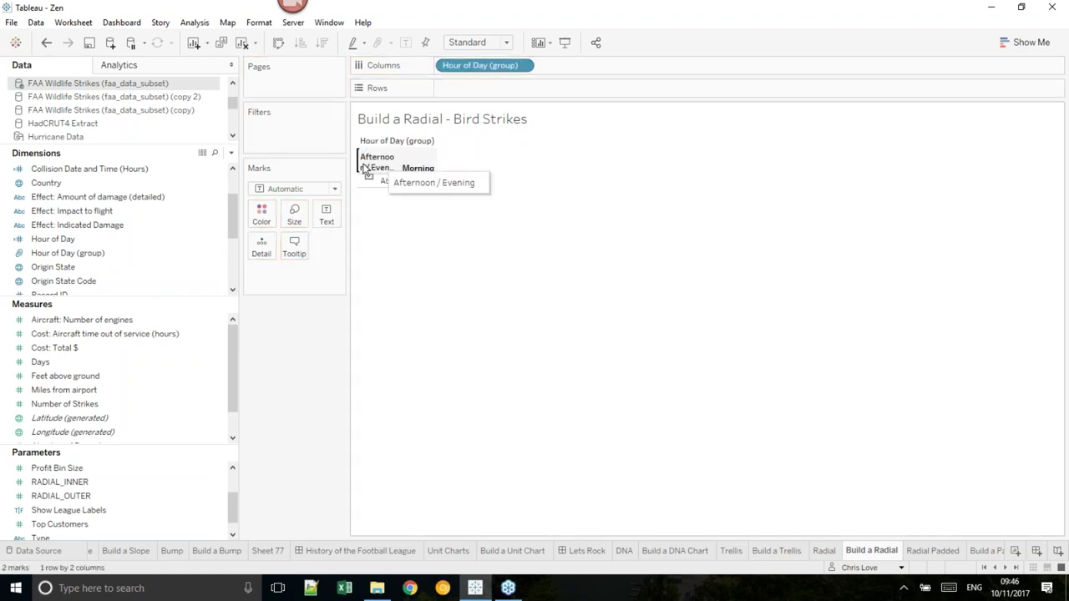
left_click_drag(368, 170, 420, 171)
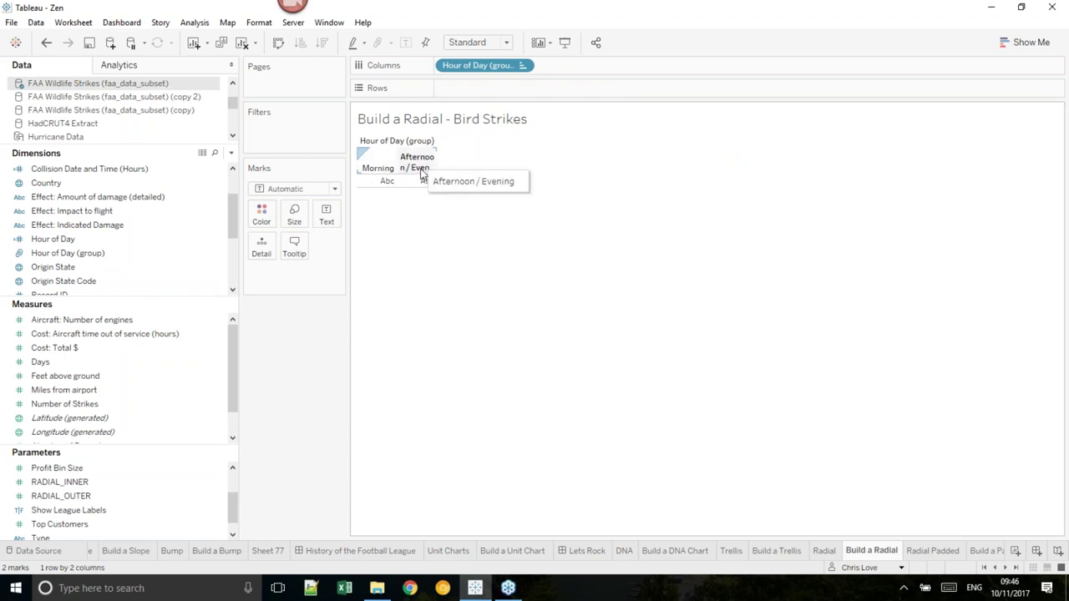
- Add Hour of Day to the marks as detail
left_click(188, 240)
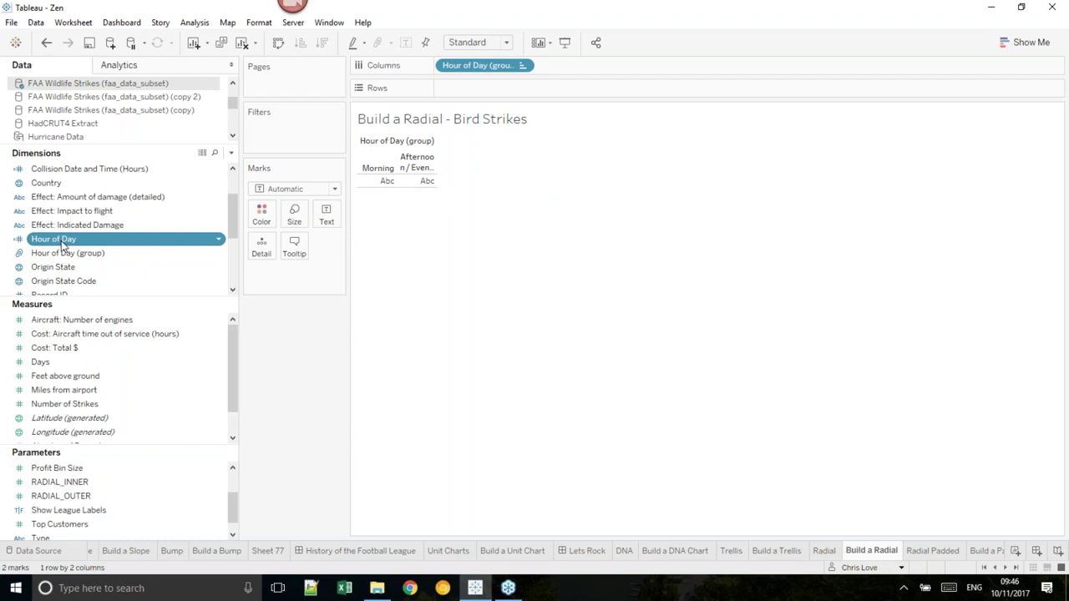
left_click_drag(61, 241, 318, 287)
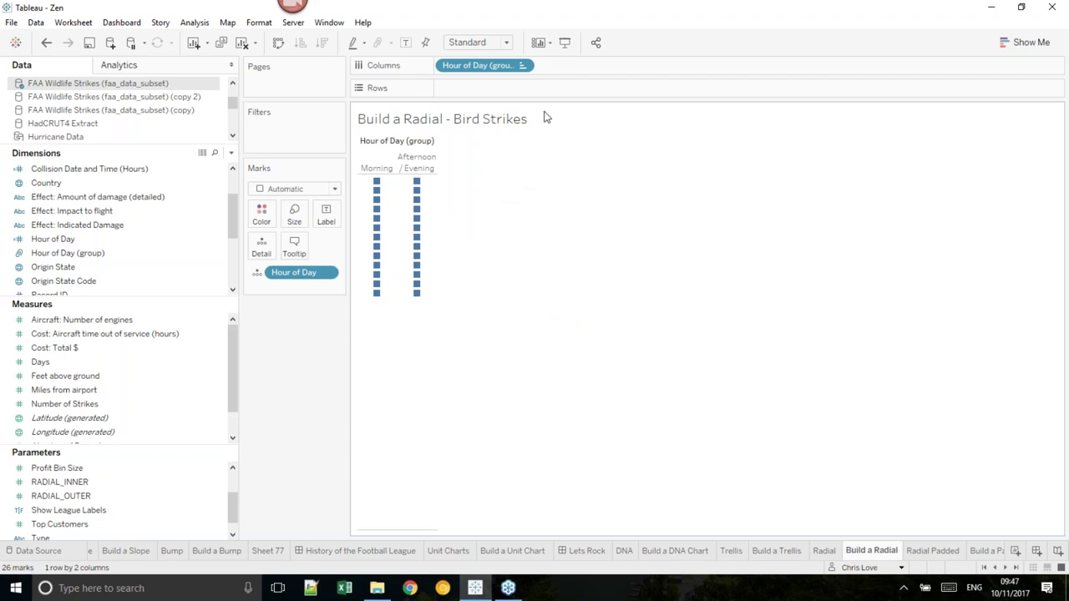
- Add the ad-hoc calculation sin(2*pi()*index()/12) to Columns after Hour of Day (group)
double_click(568, 66)
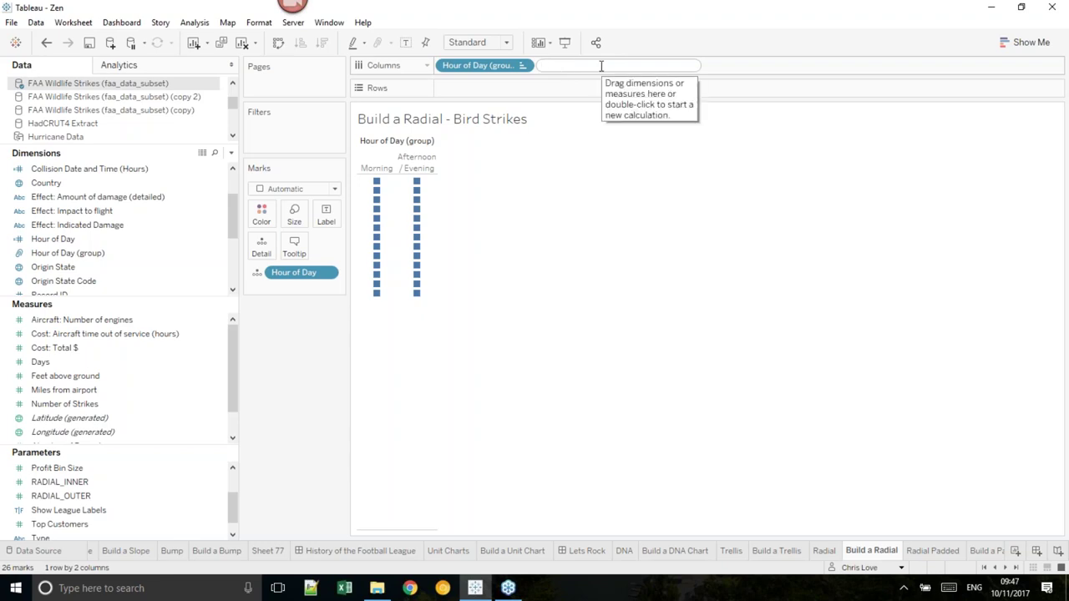
type("index()")
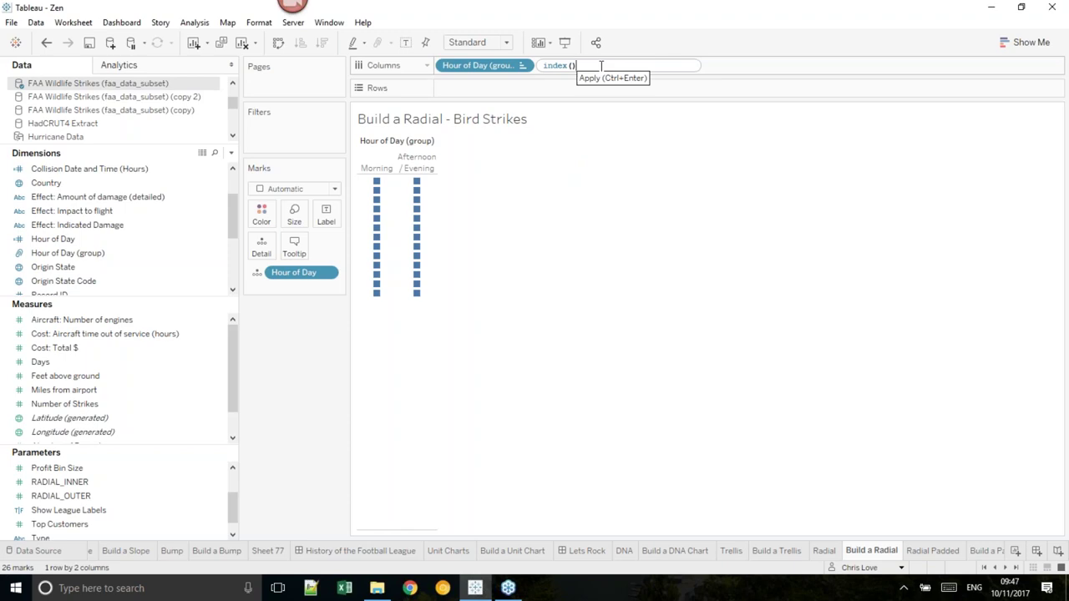
type("/12")
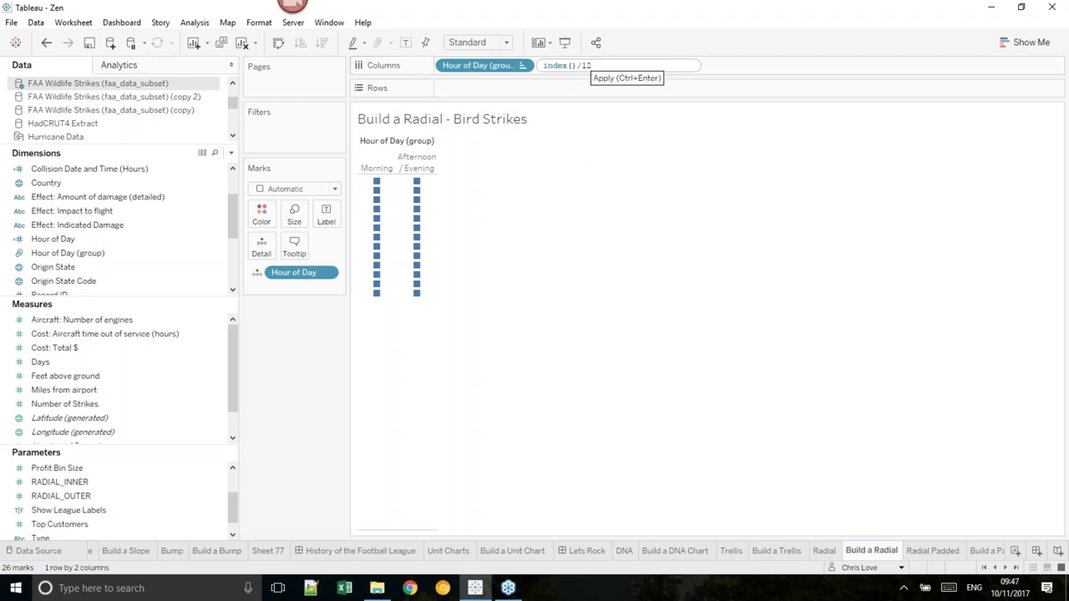
double_click(548, 66)
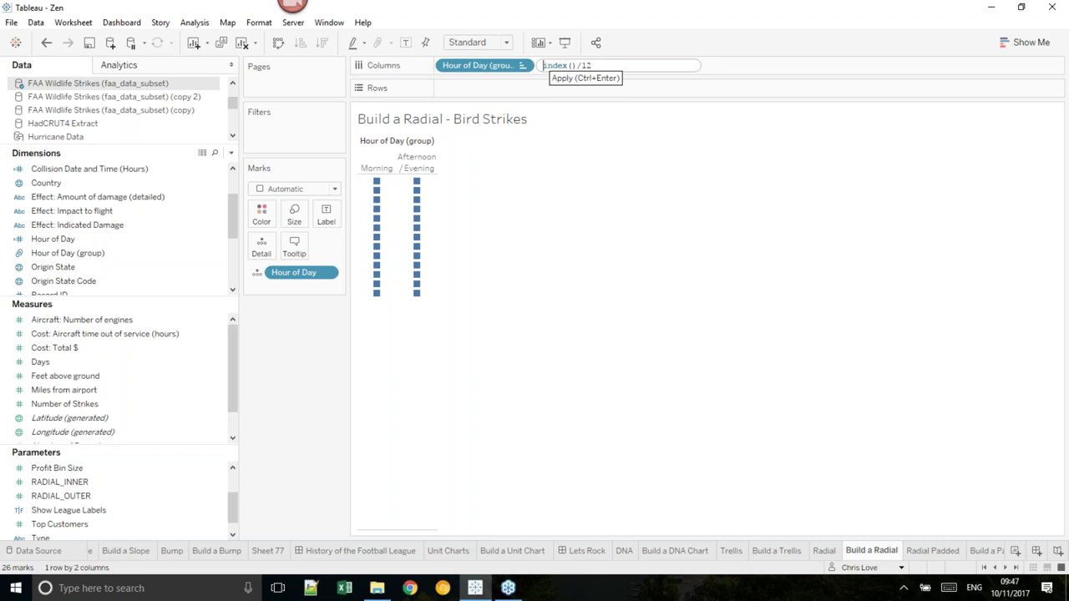
type("2*pi()*")
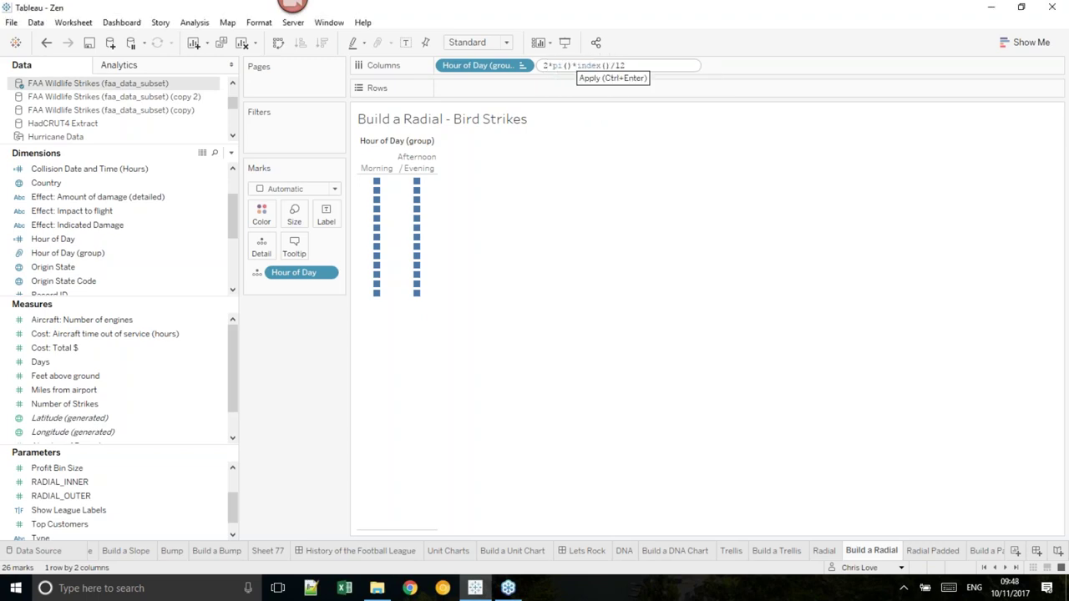
key("Home")
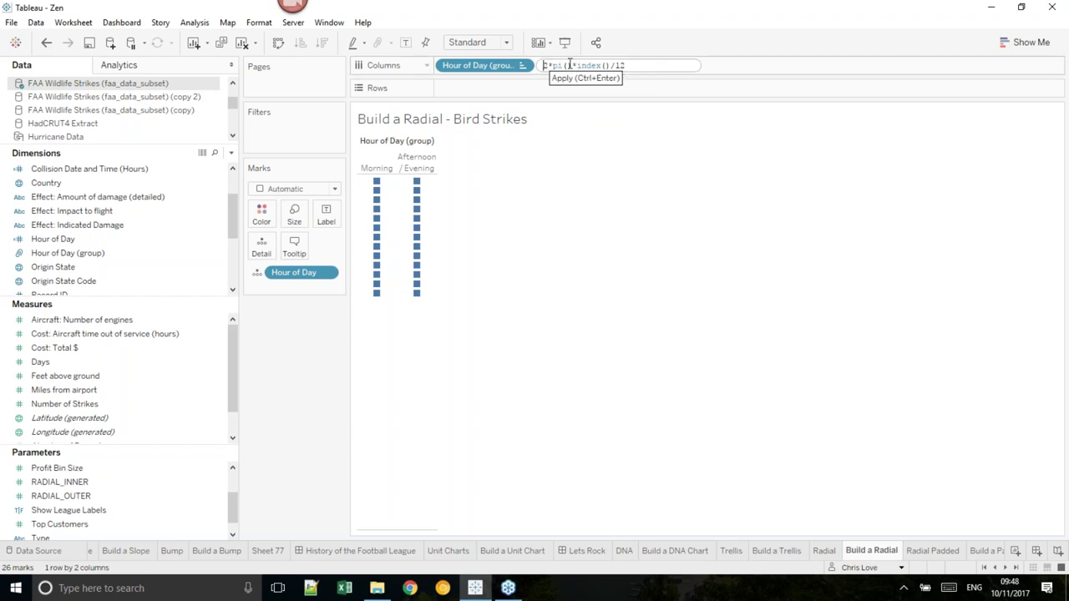
type("sin(")
key("End")
type(")")
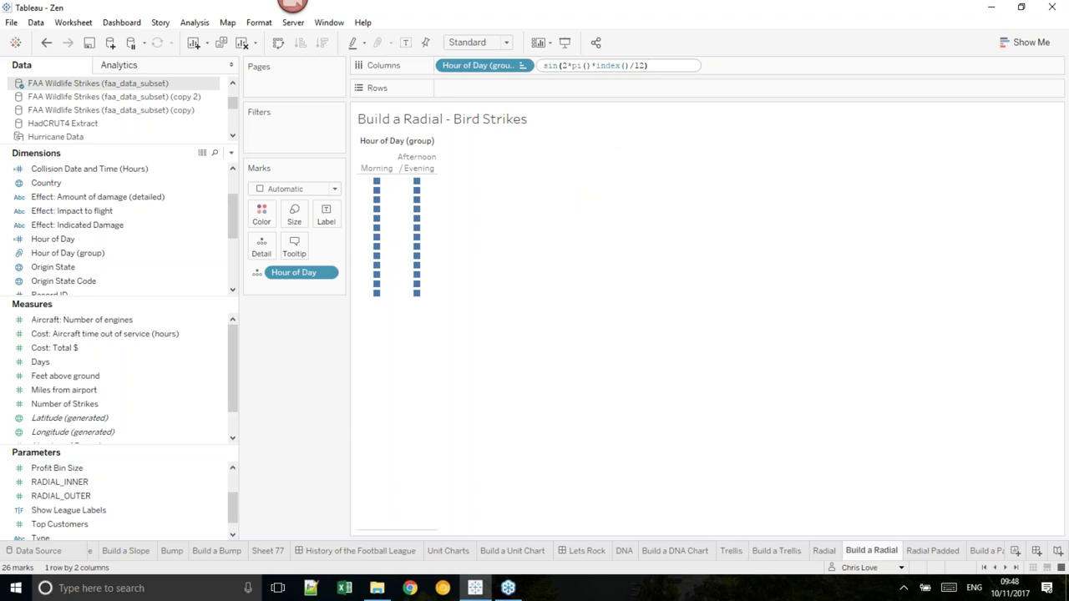
key("Return")
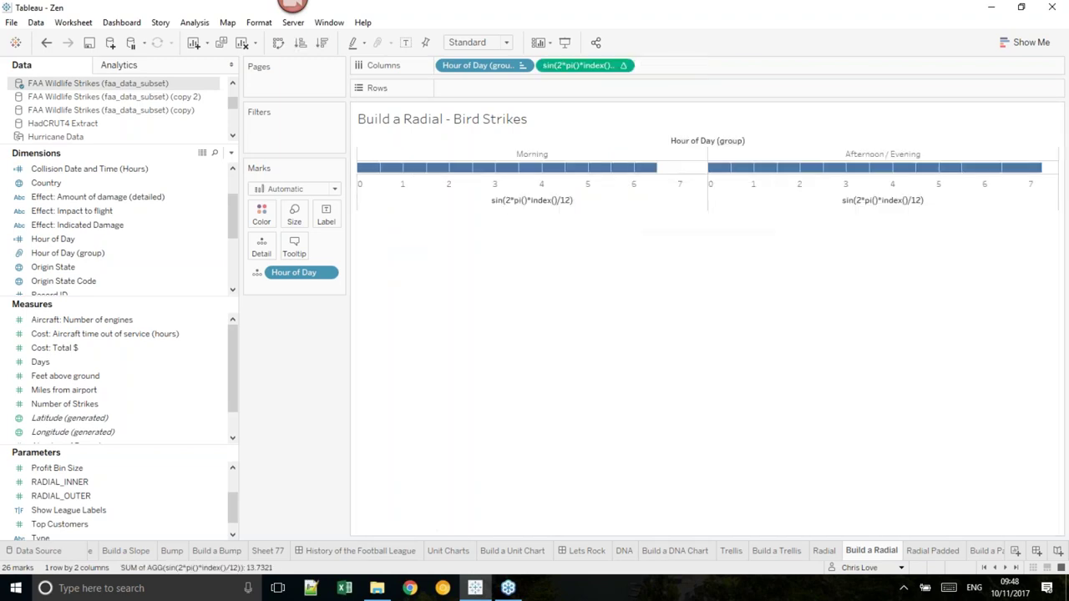
- Compute the sine calculation using Hour of Day and change the mark type to Circle
left_click(623, 65)
mouse_move(632, 249)
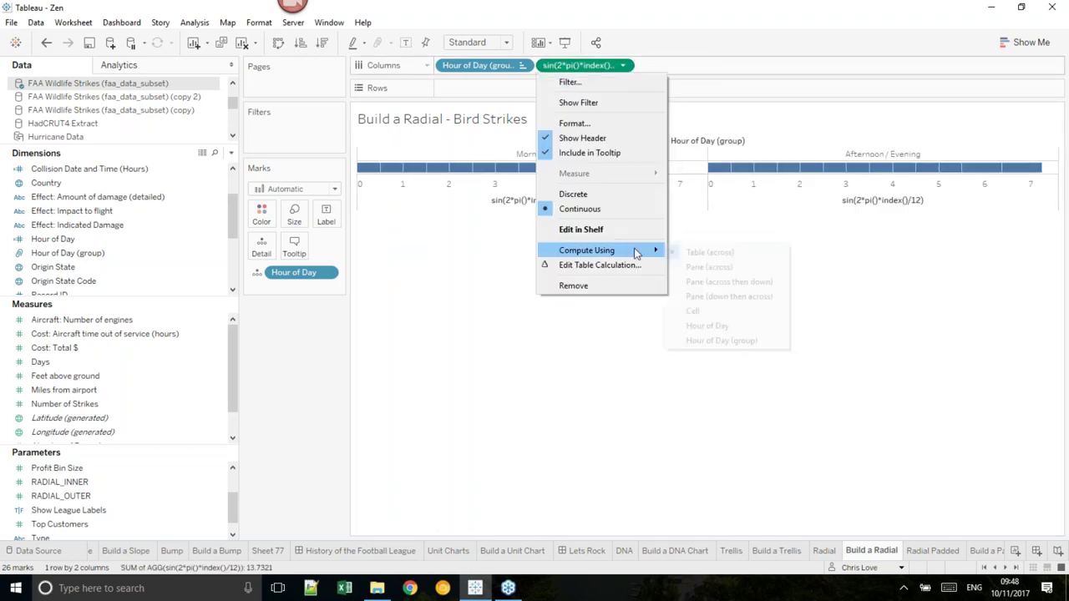
left_click(737, 327)
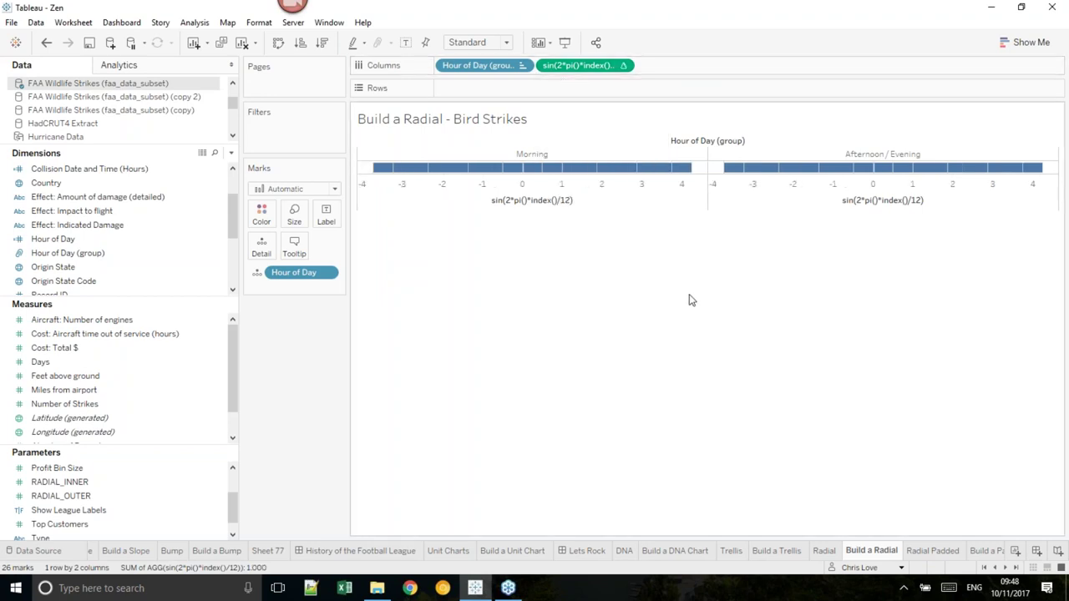
left_click(319, 189)
left_click(292, 281)
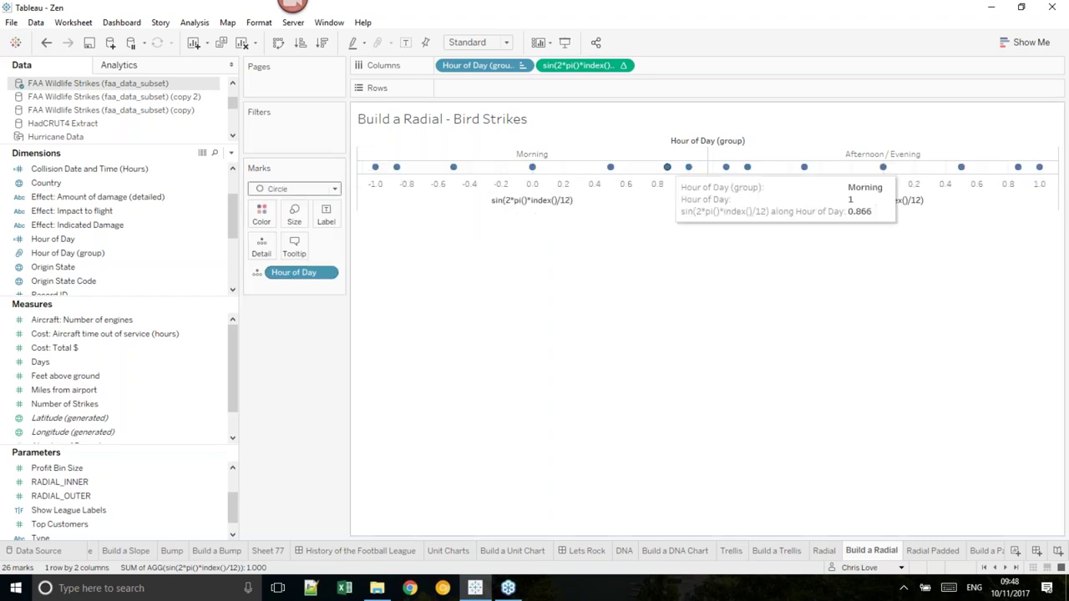
- Copy the sine calculation to Rows and change the copy to cos(2*pi()*index()/12)
left_click_drag(580, 67, 552, 90)
double_click(459, 88)
double_click(452, 88)
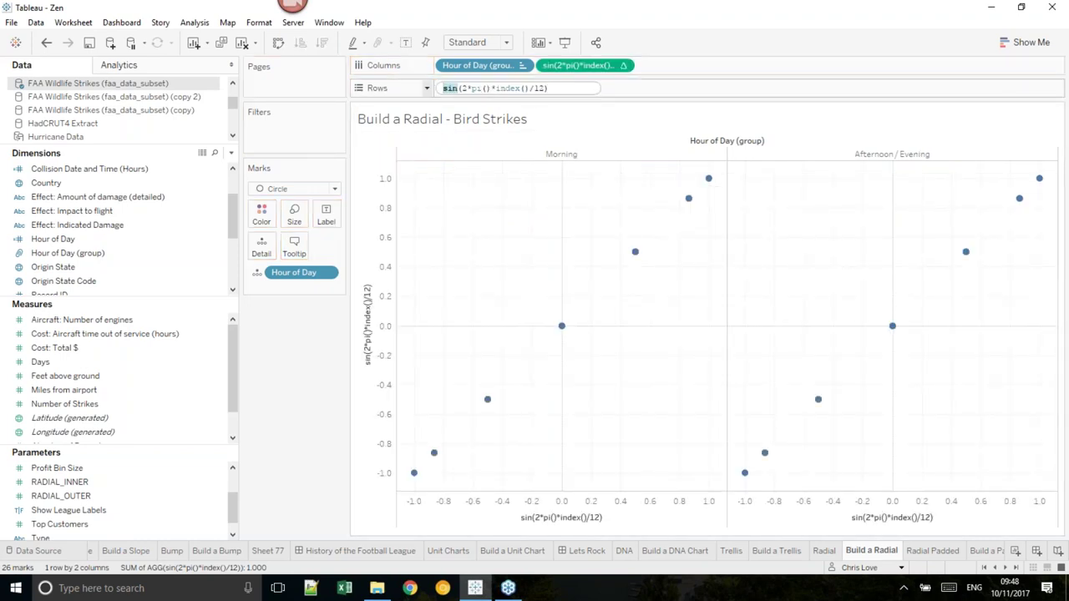
type("cos")
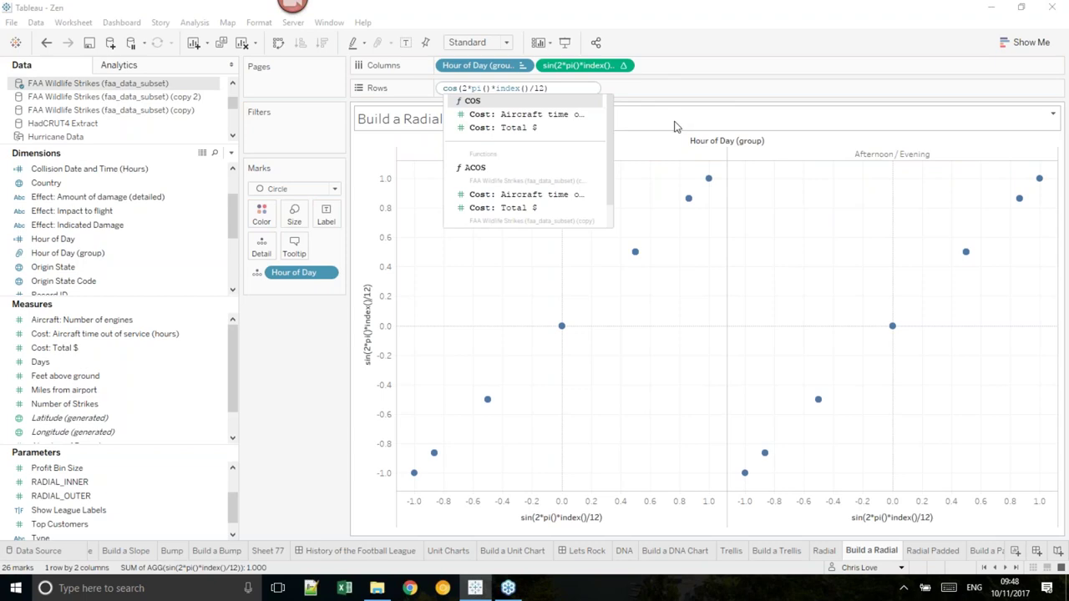
key("Return")
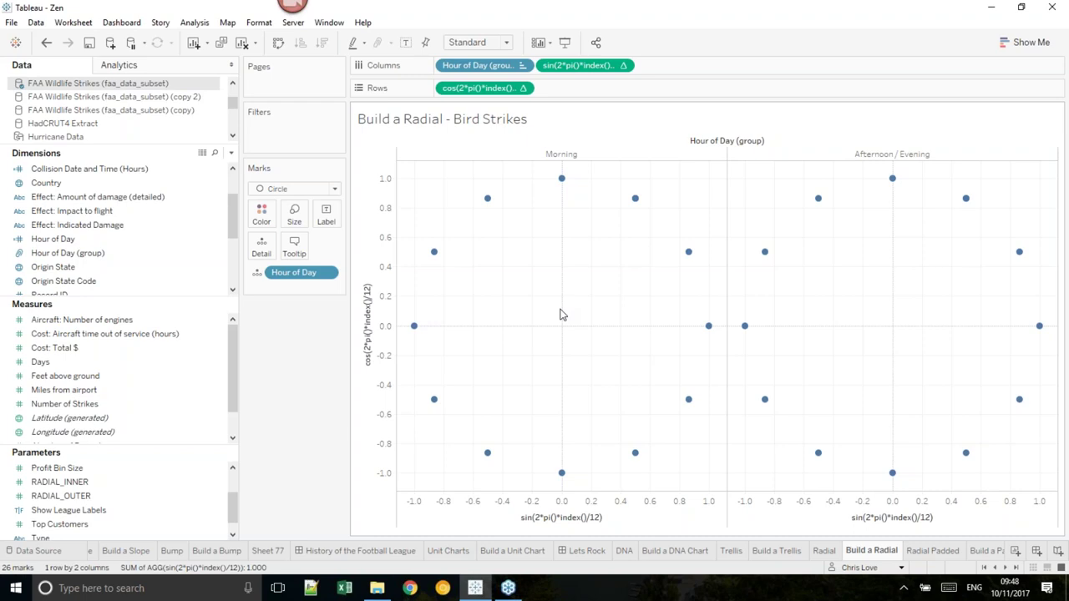
- Change the sine calculation on Columns to sin(2*pi()*(index()-1)/12)
mouse_move(563, 185)
mouse_move(688, 252)
mouse_move(637, 202)
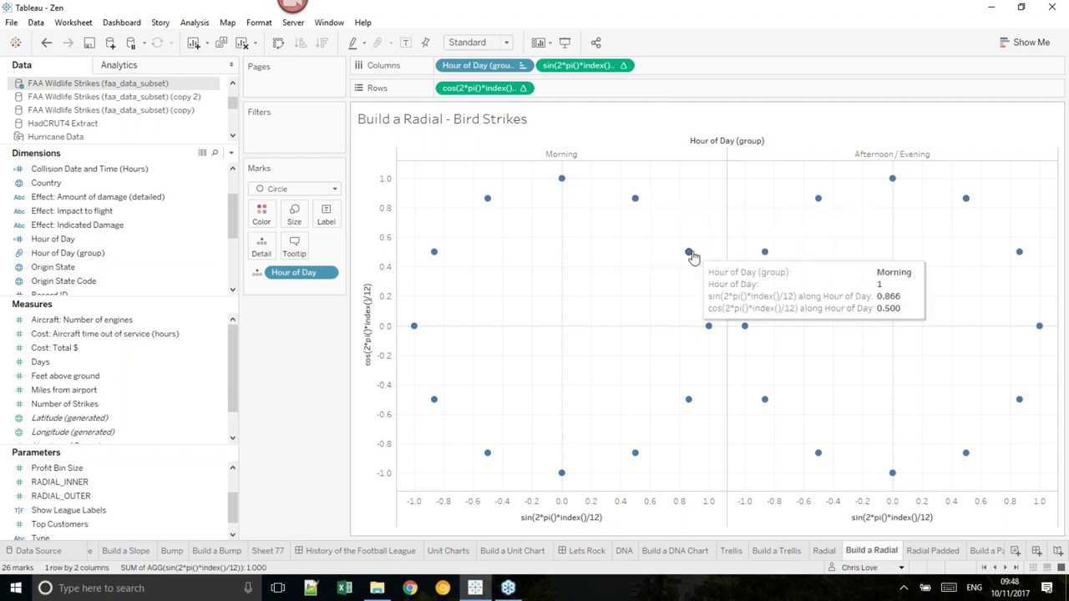
double_click(599, 66)
left_click(631, 66)
type("-1)")
key("Left")
key("Left")
key("Left")
key("Left")
key("Left")
key("Left")
key("Left")
key("Left")
key("Left")
key("Left")
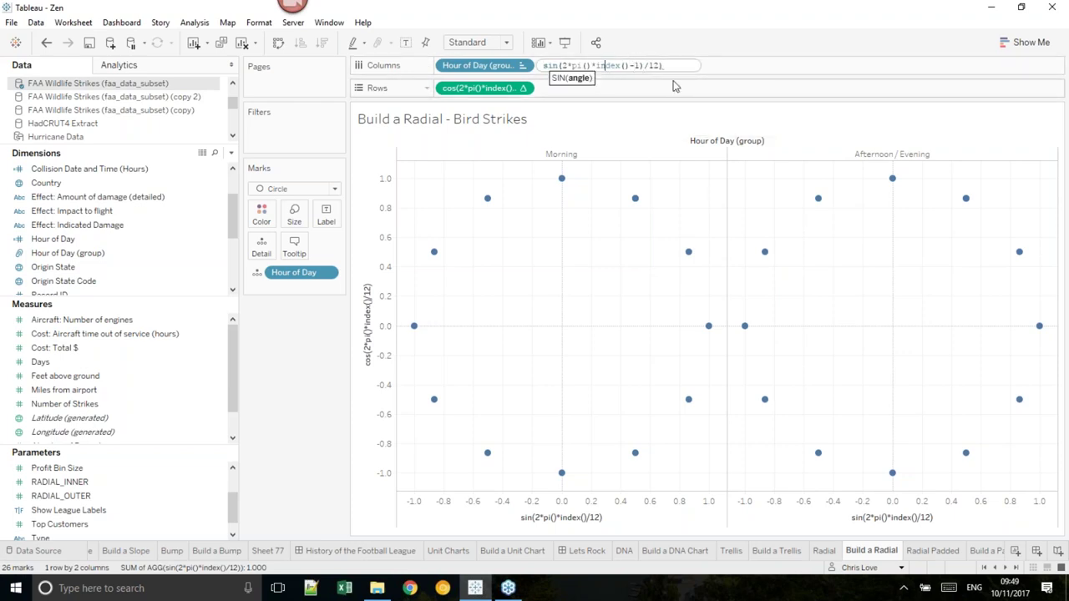
type("(")
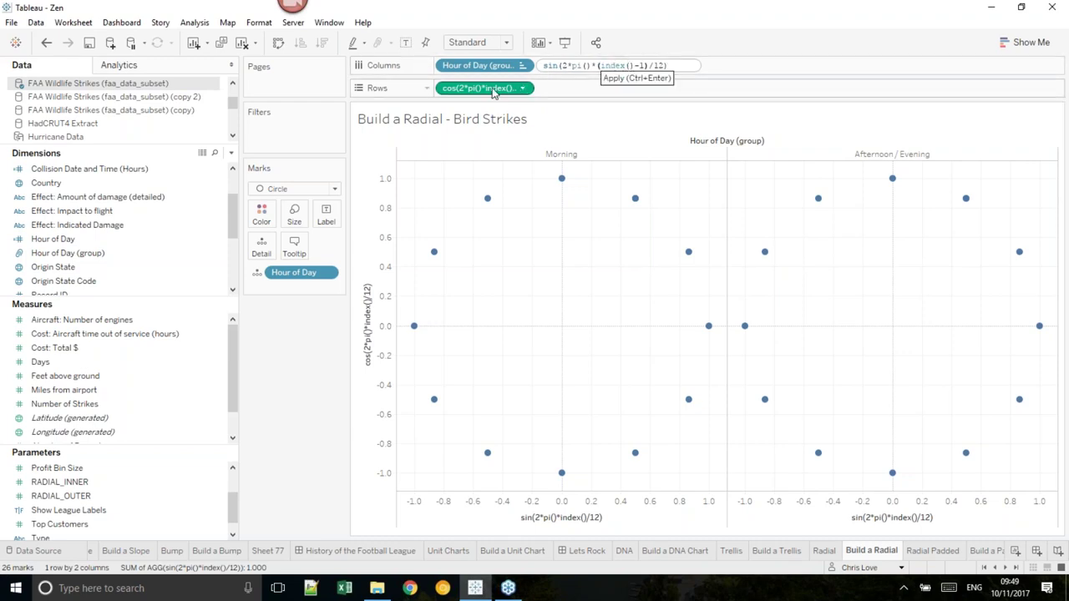
key("Return")
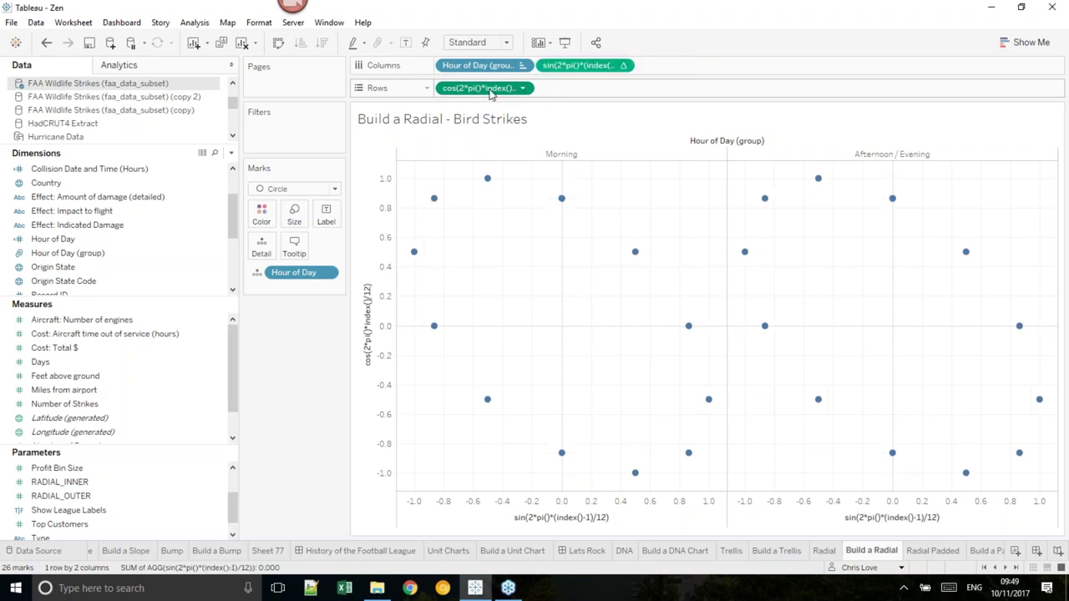
- Change the cosine calculation on Rows to cos(2*pi()*(index()-1)/12)
double_click(489, 89)
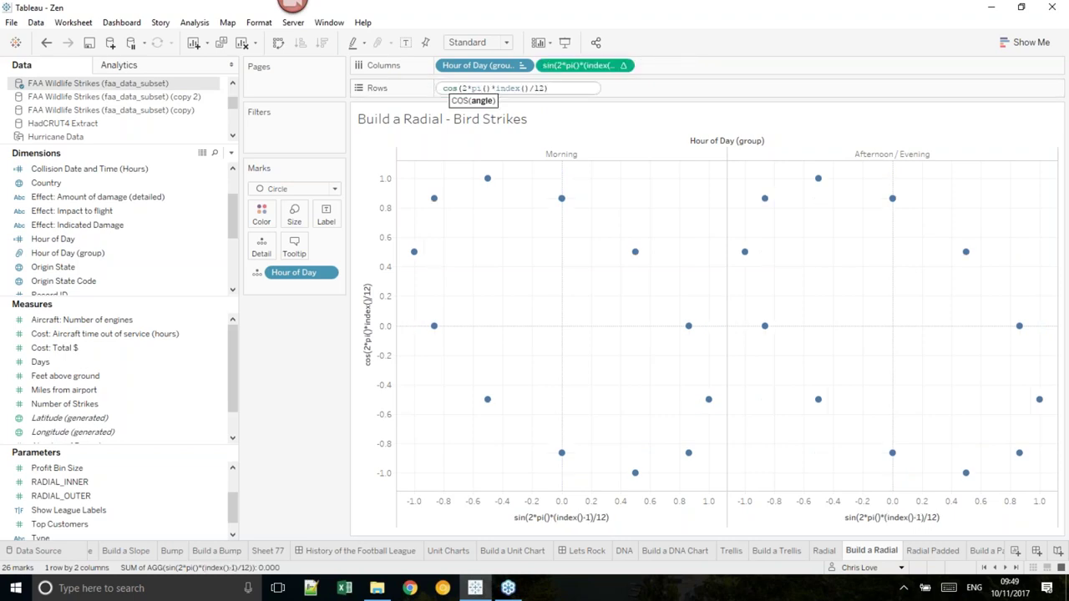
left_click(499, 88)
type("(")
left_click(532, 88)
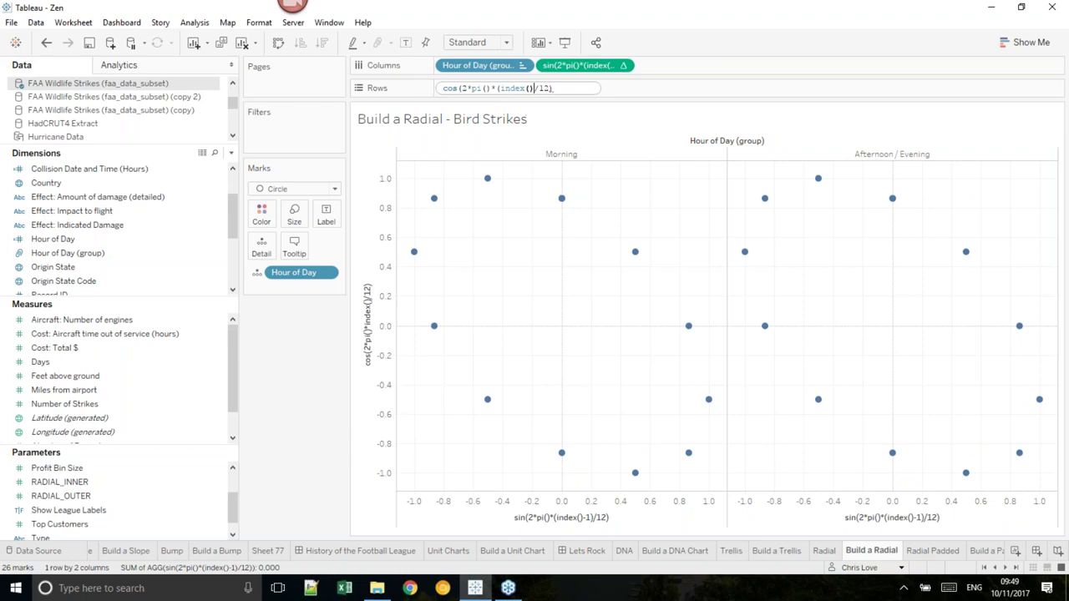
type("-1)")
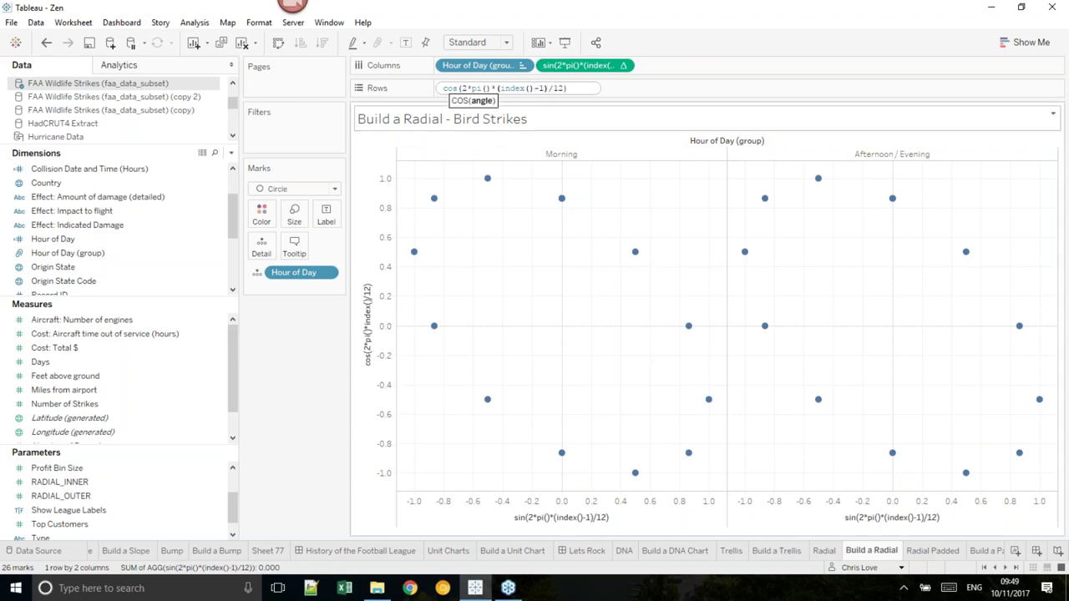
left_click(640, 125)
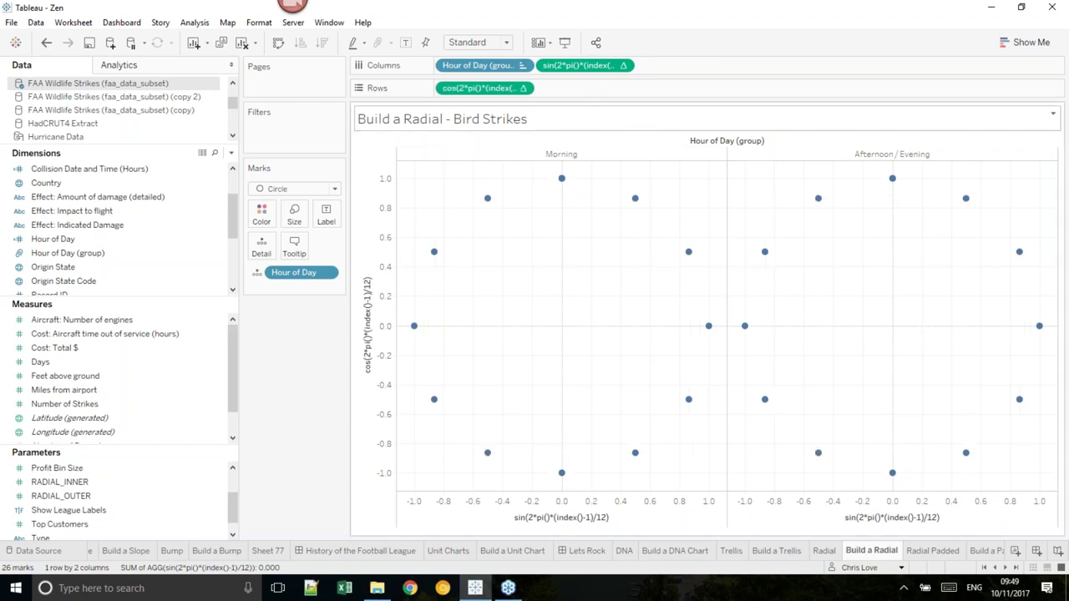
- Size the circles in the radial chart by Number of Strikes
left_click(64, 282)
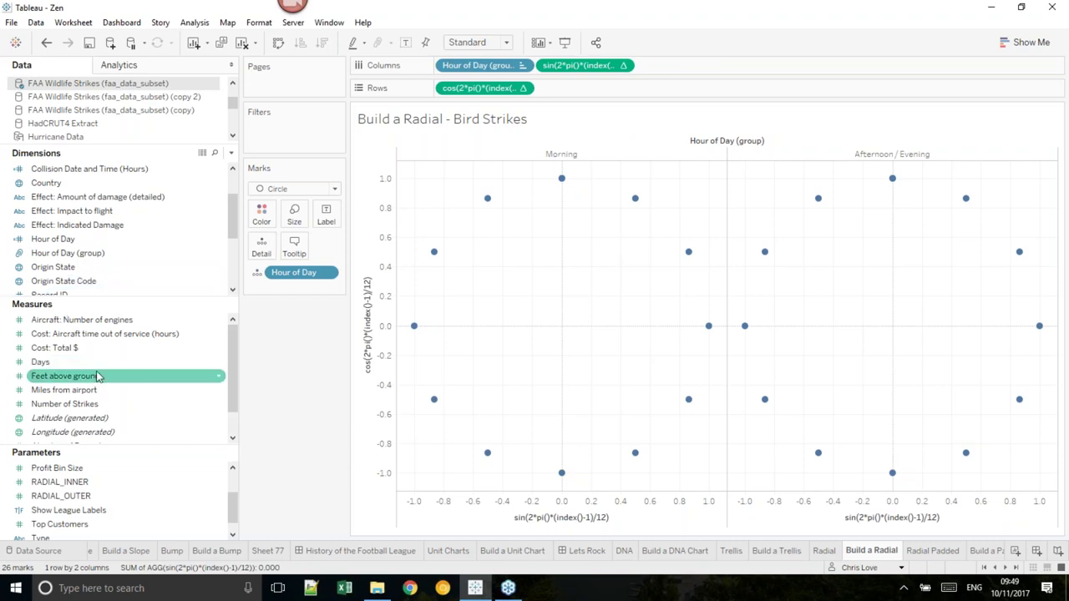
left_click_drag(108, 406, 294, 216)
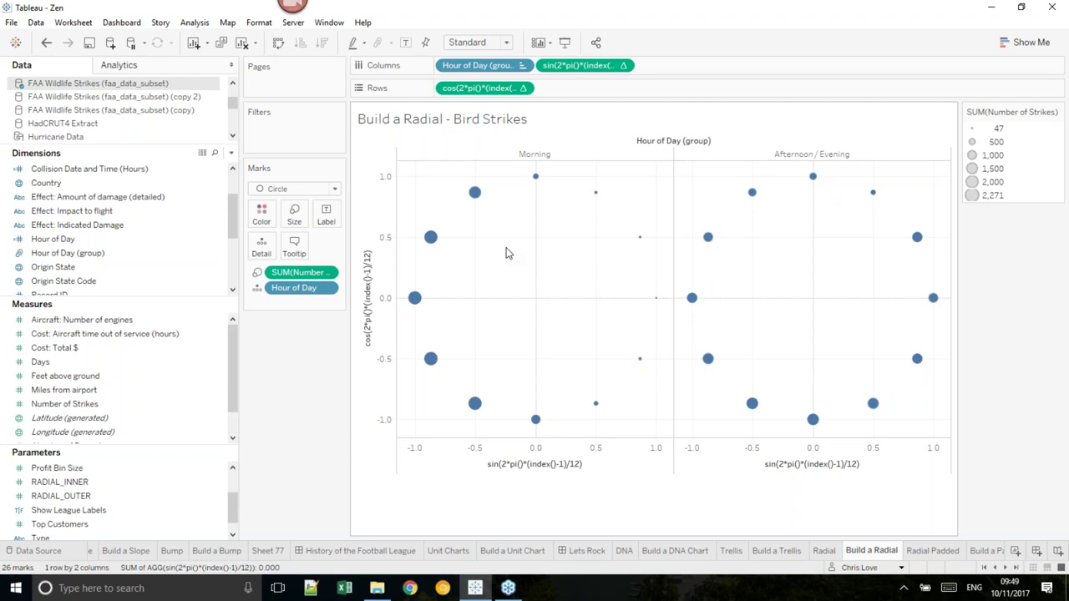
- Duplicate the FAA Wildlife Strikes (faa_data_subset) data source and union the FAA Wildlife Strikes sheet with itself in the copy
right_click(183, 87)
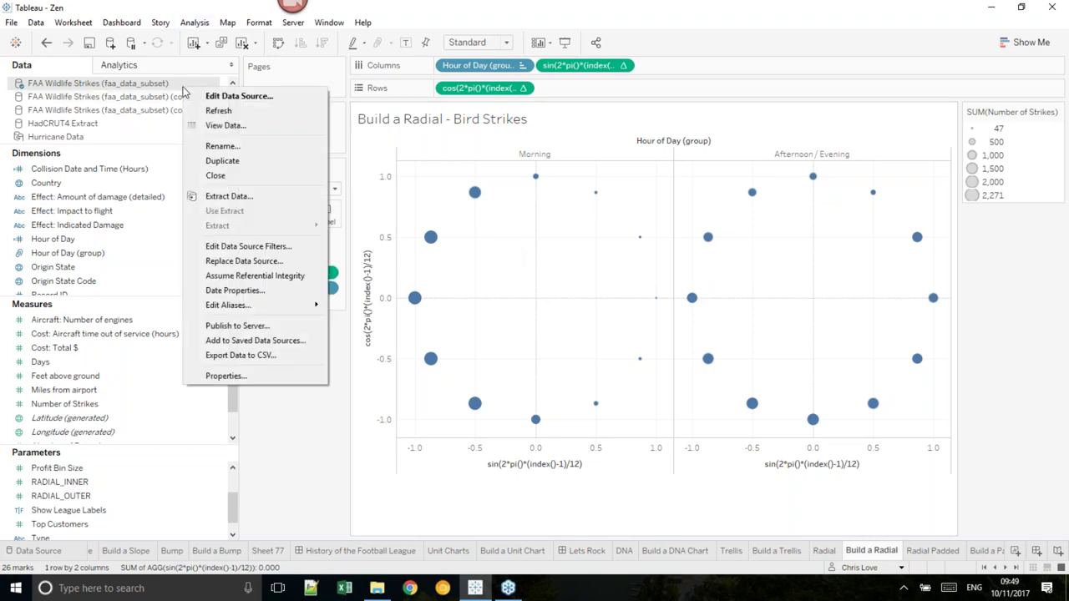
left_click(226, 160)
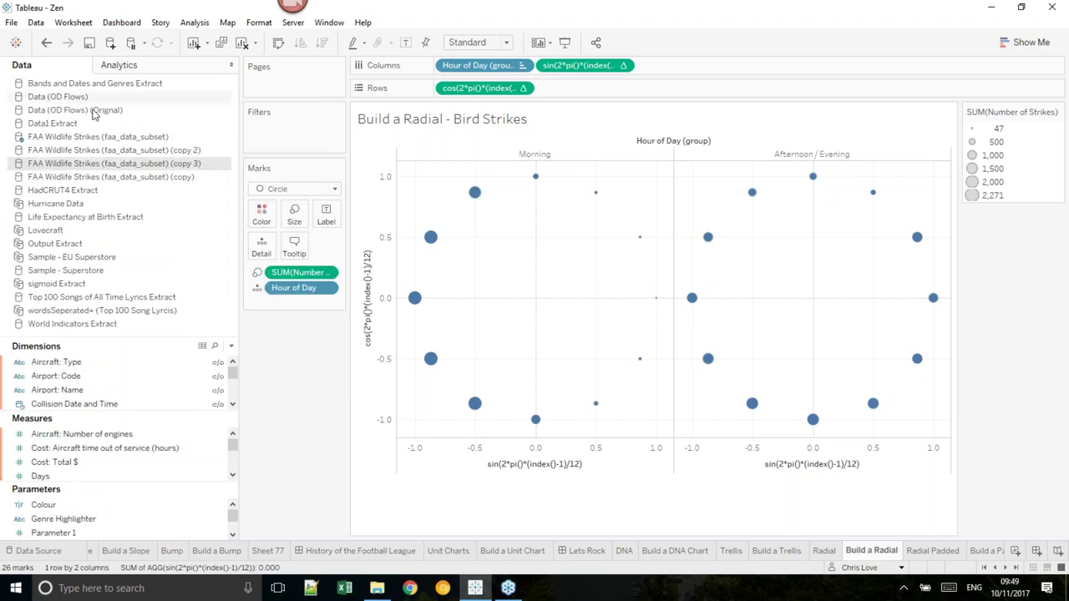
right_click(178, 168)
left_click(198, 173)
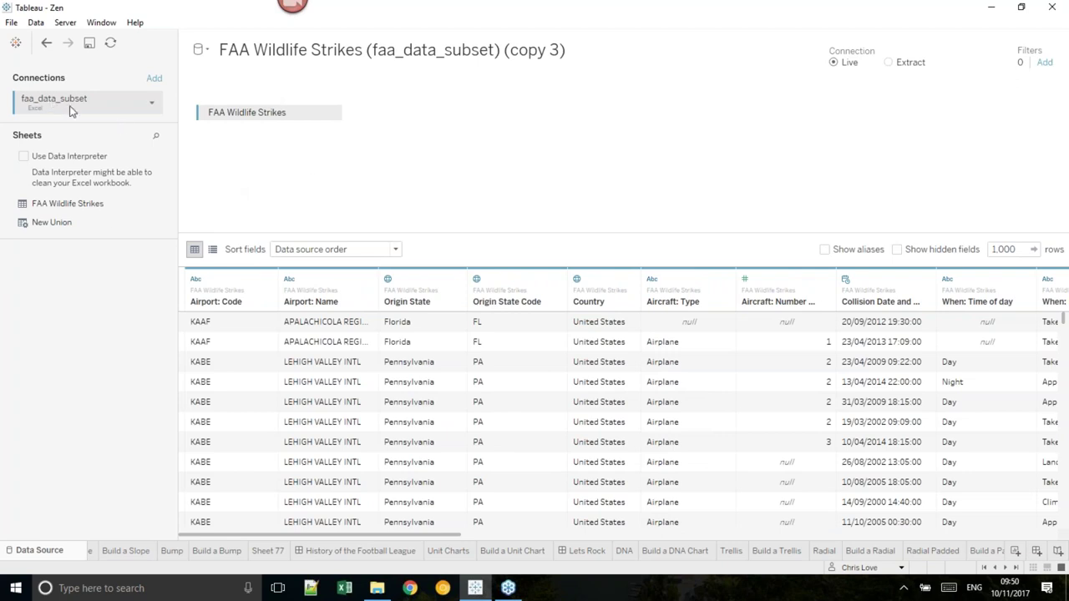
left_click_drag(75, 209, 291, 212)
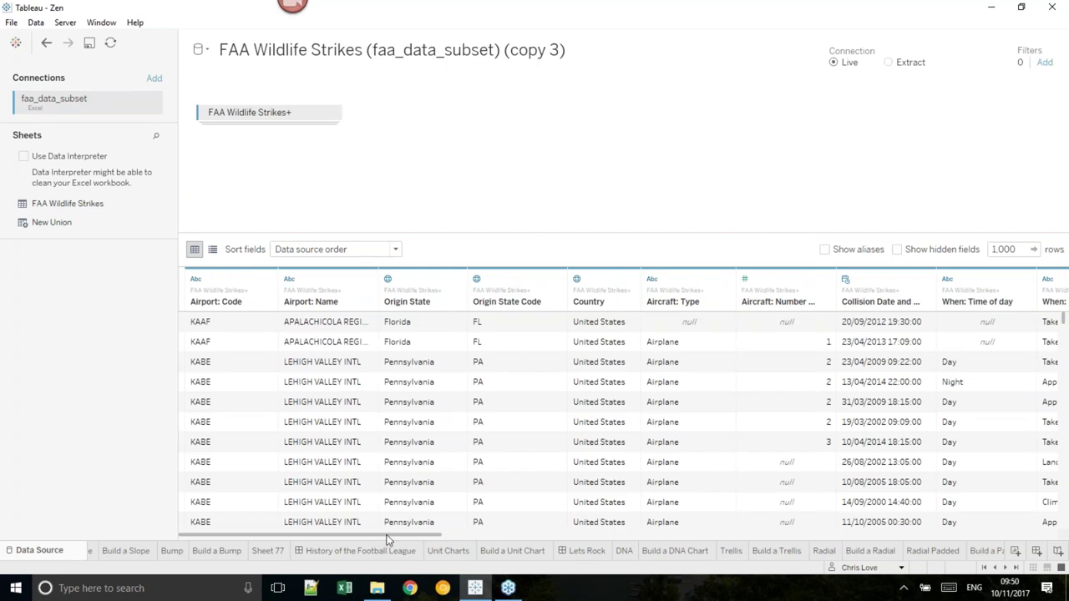
left_click_drag(389, 536, 1027, 534)
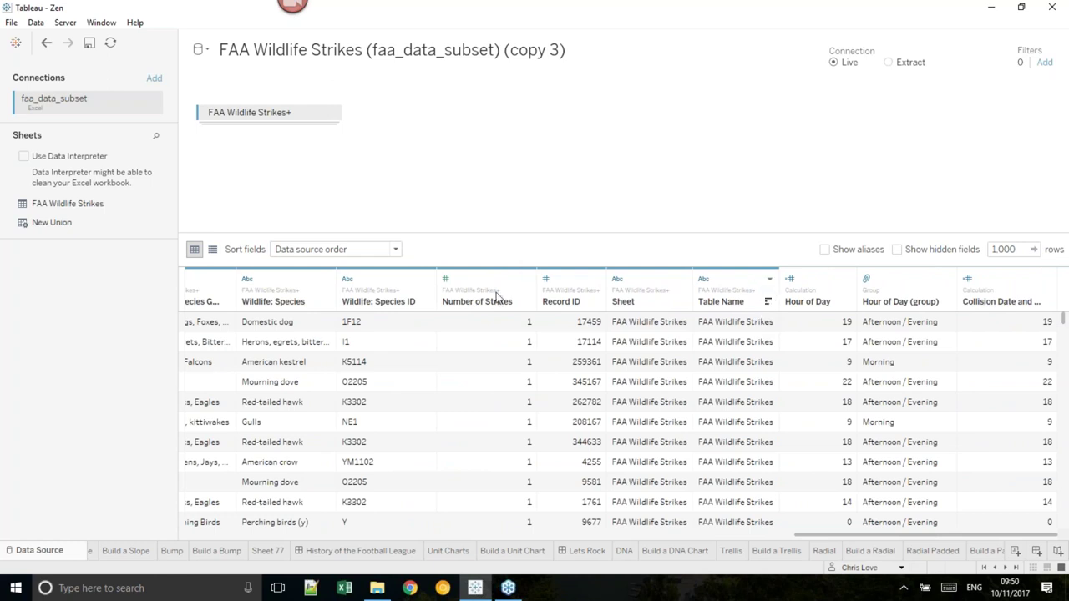
- Open the Build a Padded Radial worksheet and select the FAA Wildlife Strikes (faa_data_subset) (copy 3) data source
left_click(933, 551)
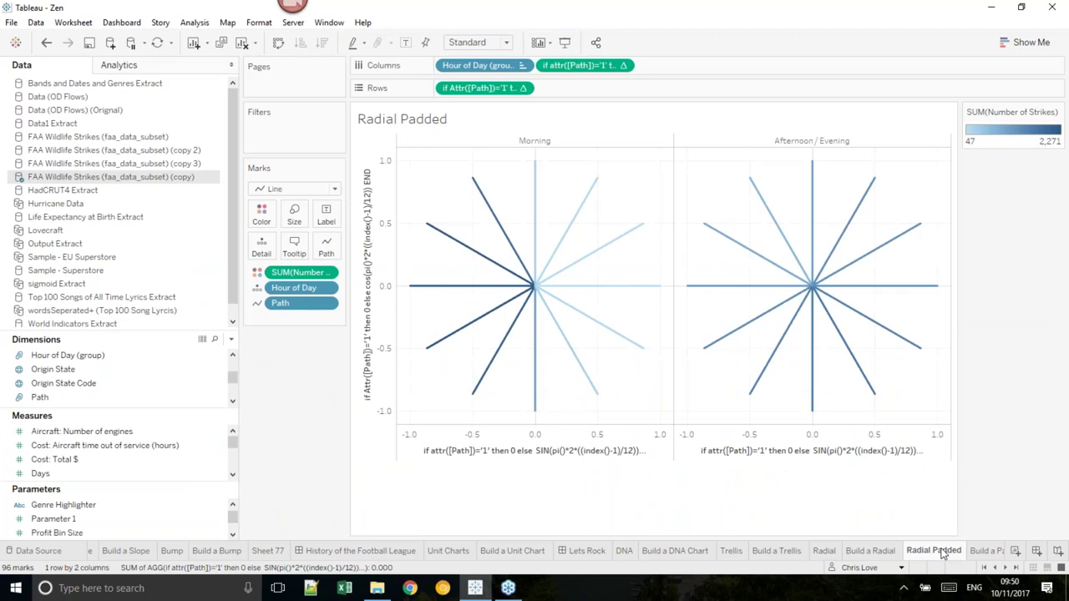
left_click(984, 553)
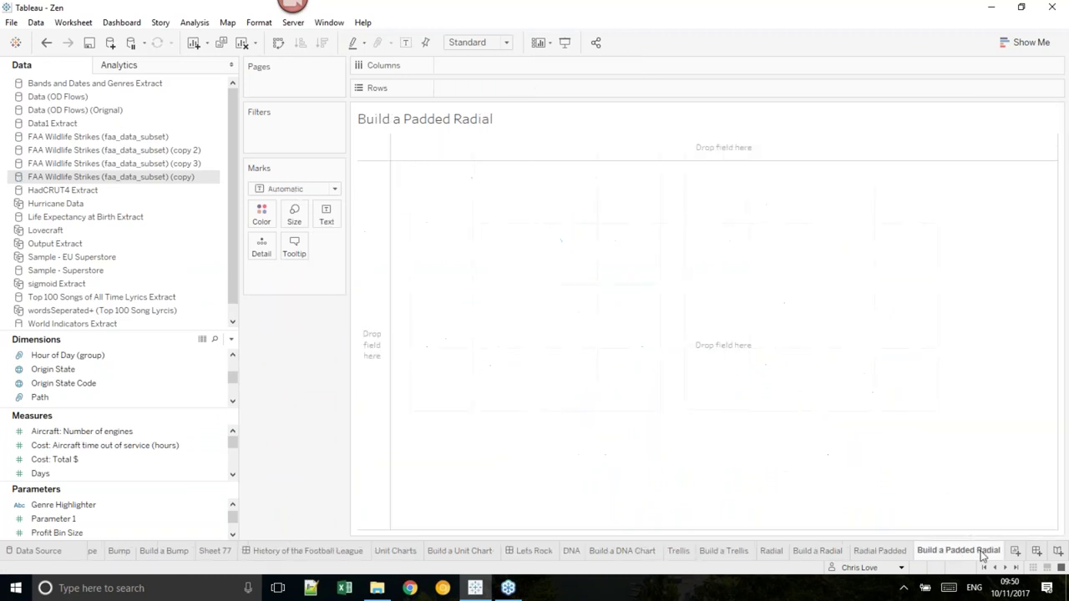
left_click(193, 166)
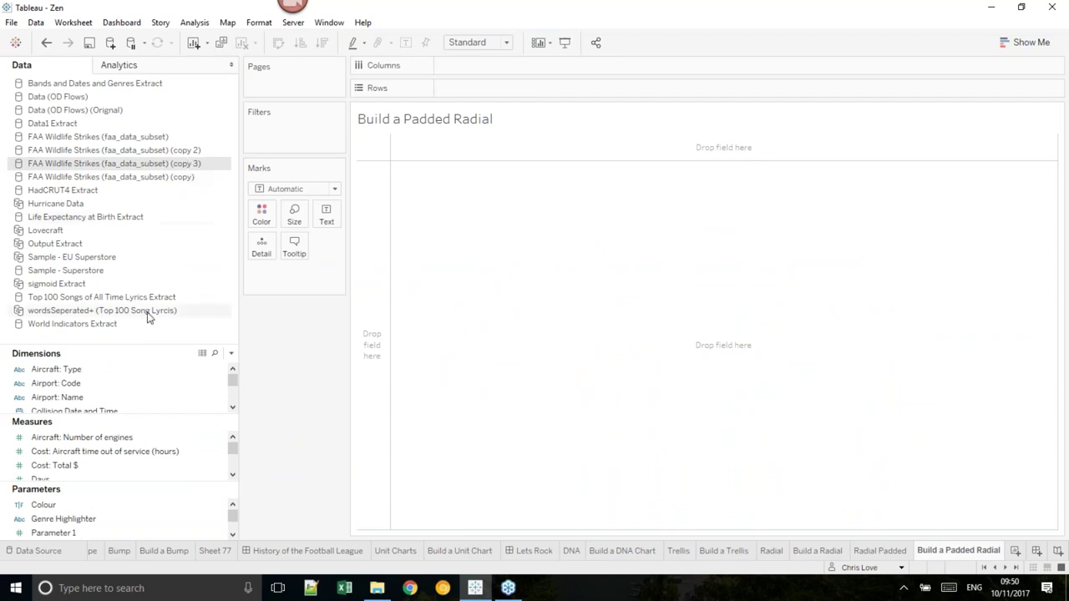
left_click_drag(148, 344, 170, 141)
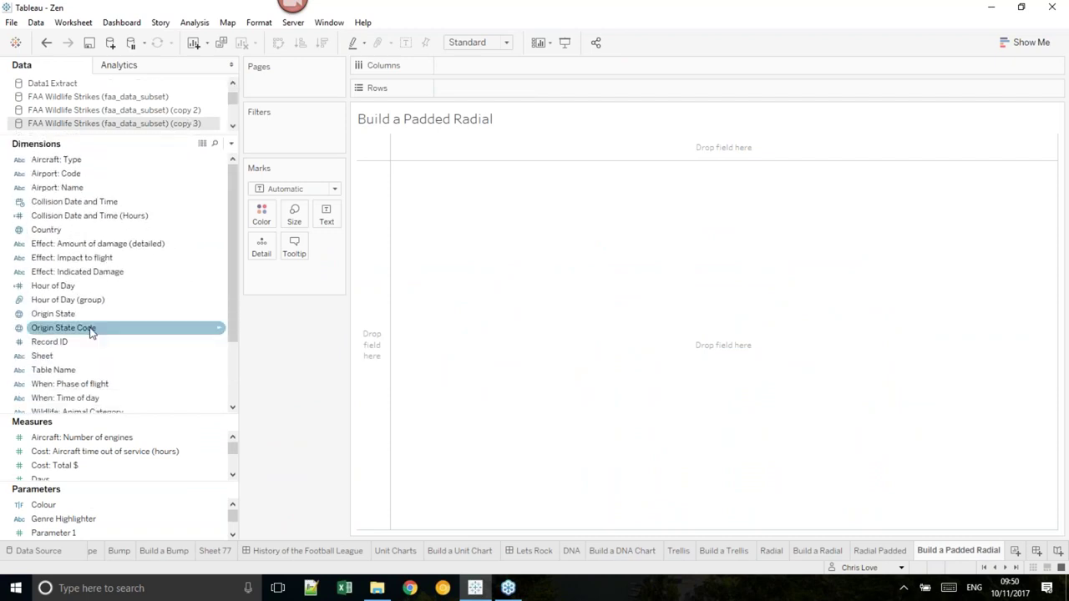
scroll(109, 326, "down", 2)
right_click(100, 303)
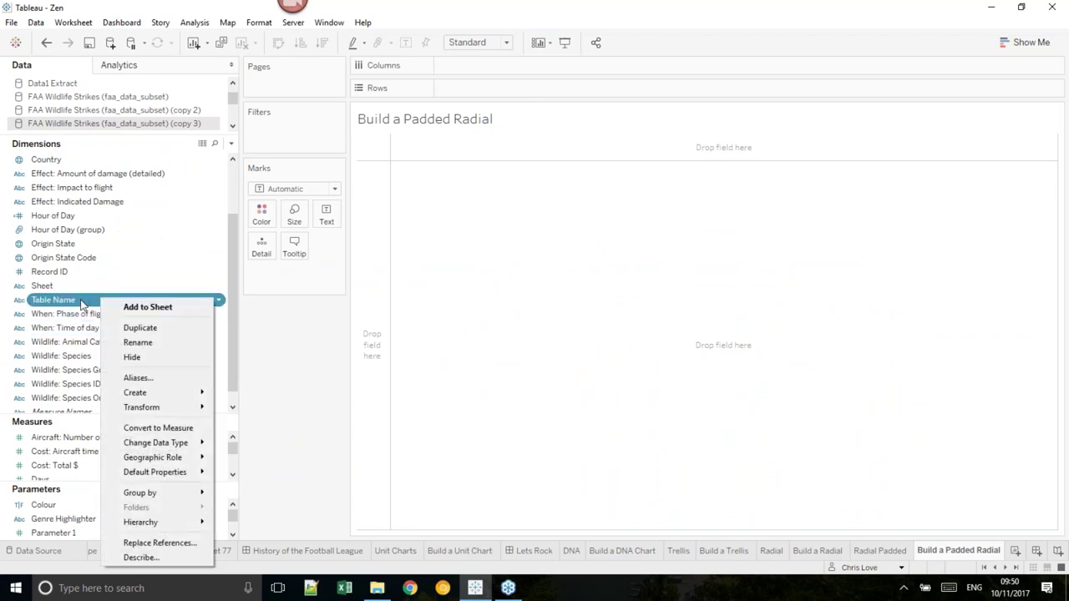
mouse_move(192, 398)
left_click(251, 410)
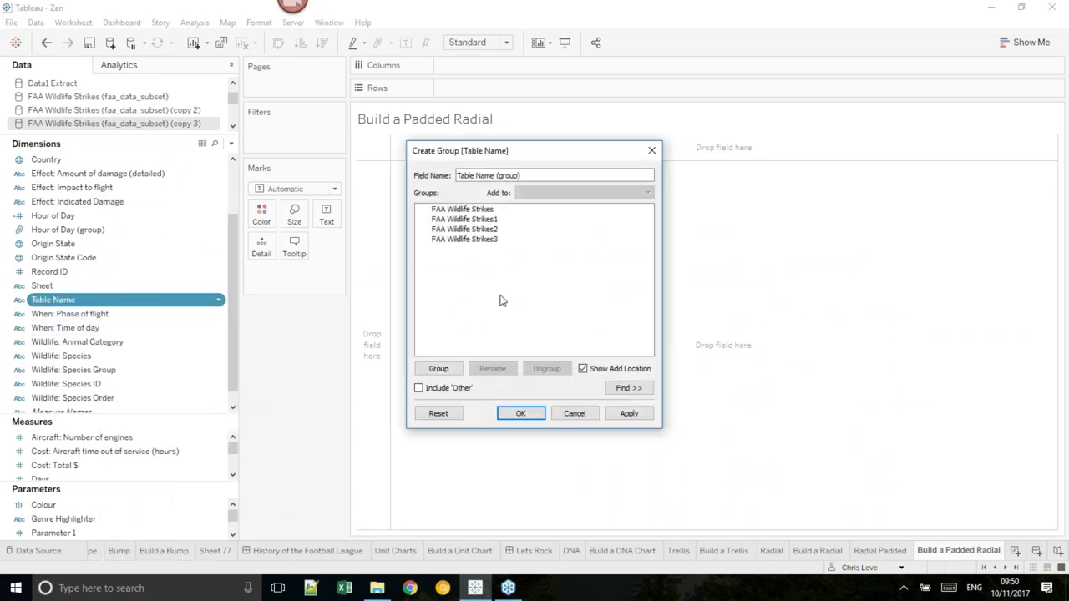
left_click(574, 414)
- Edit the union in the FAA Wildlife Strikes (faa_data_subset) (copy) data source, removing the tables FAA Wildlife Strikes2 and FAA Wildlife Strikes3
scroll(178, 117, "down", 2)
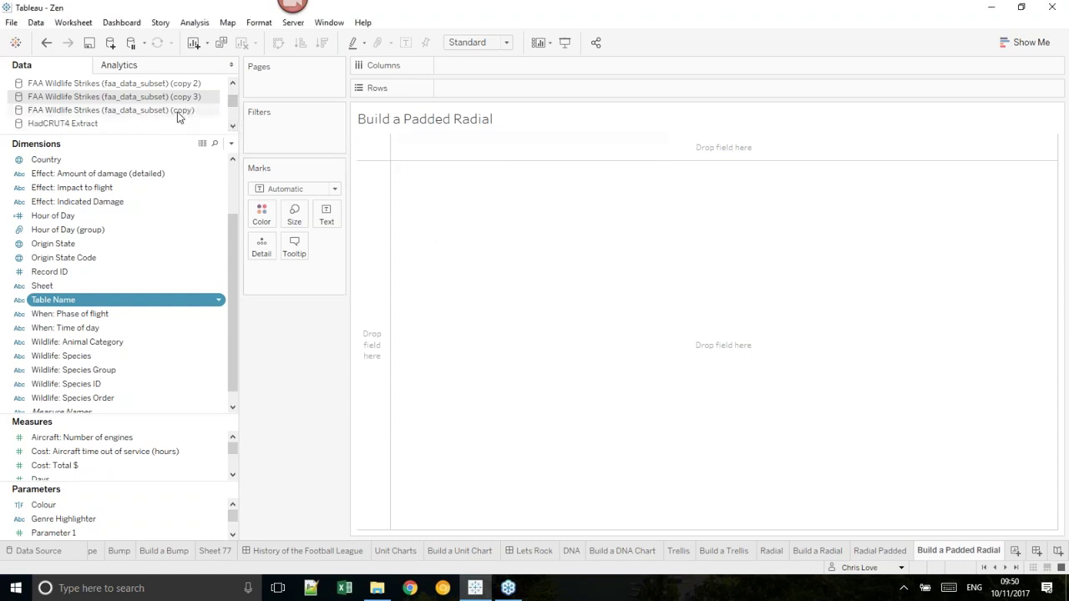
left_click(180, 114)
right_click(182, 114)
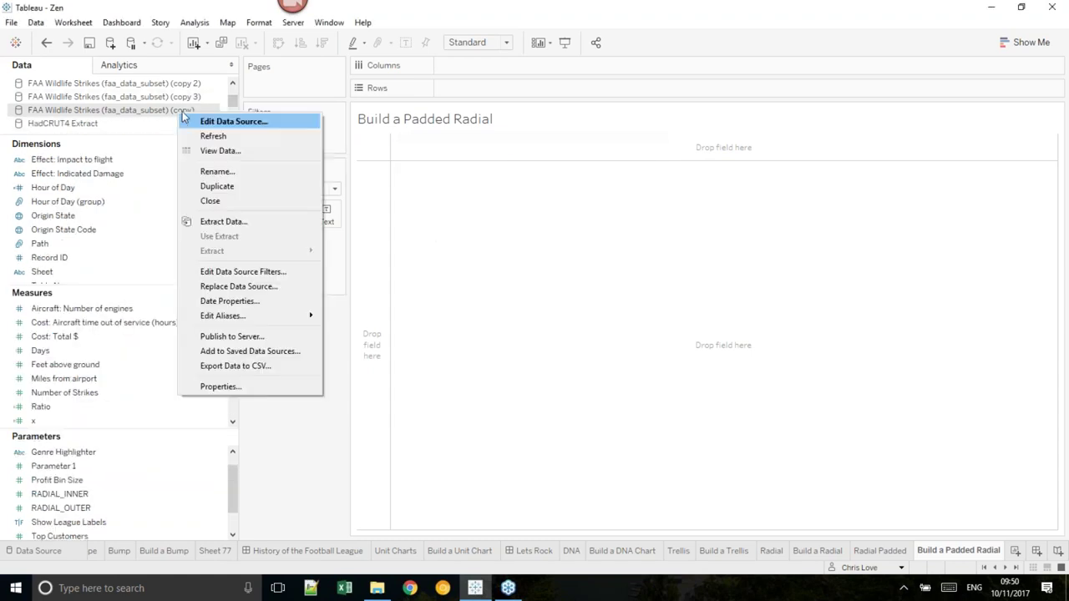
left_click(246, 134)
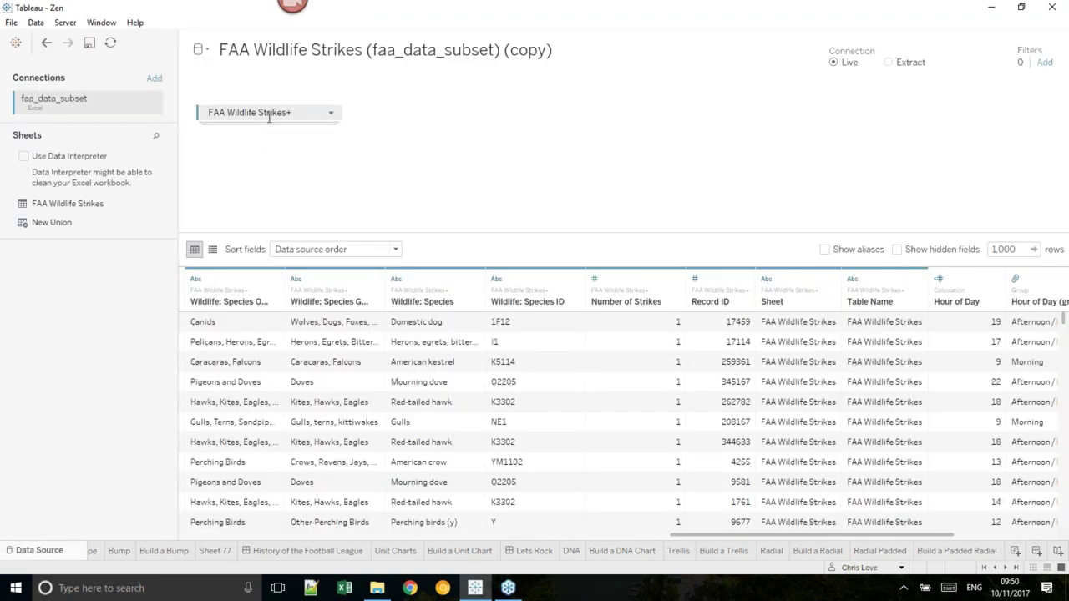
left_click(333, 115)
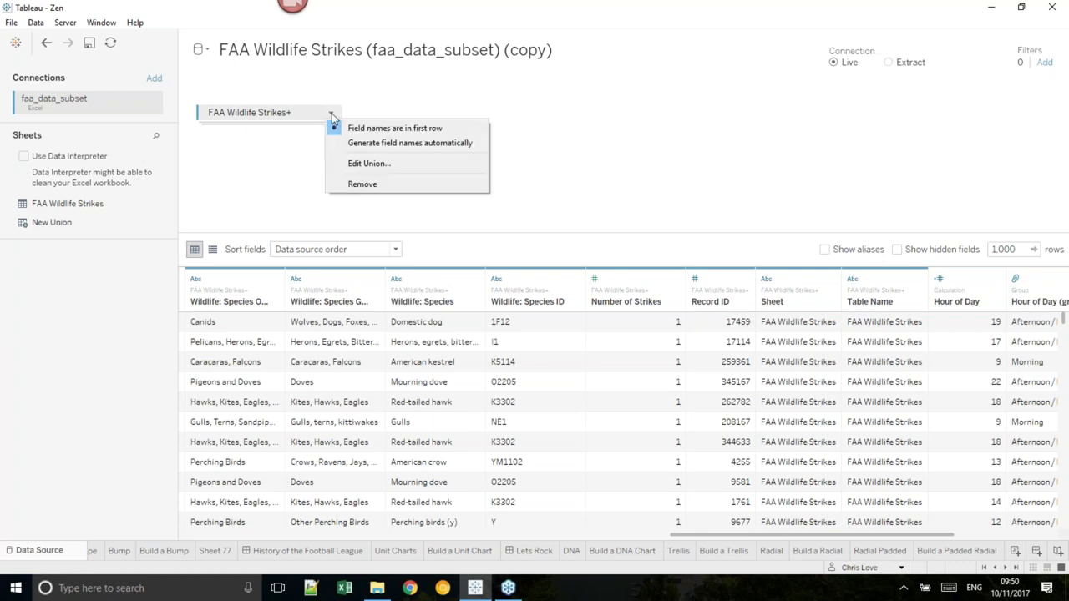
left_click(380, 164)
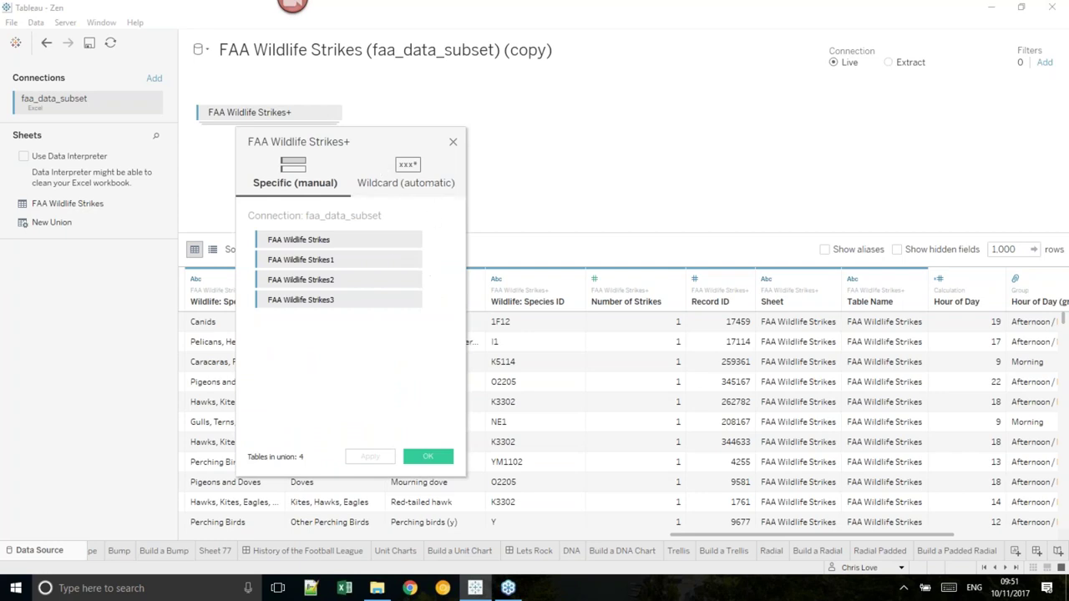
left_click(409, 280)
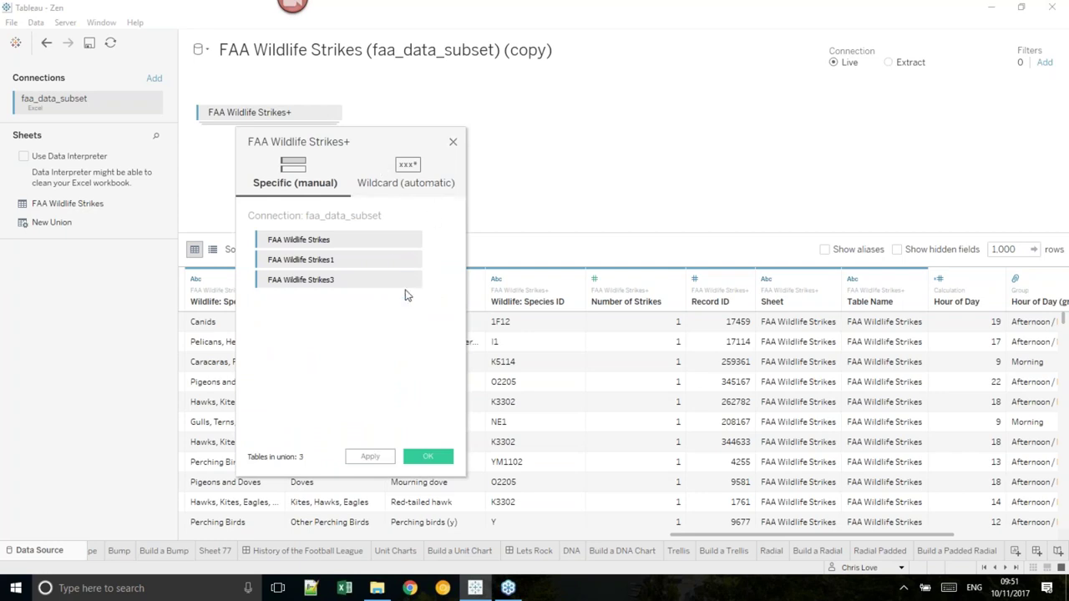
left_click(409, 280)
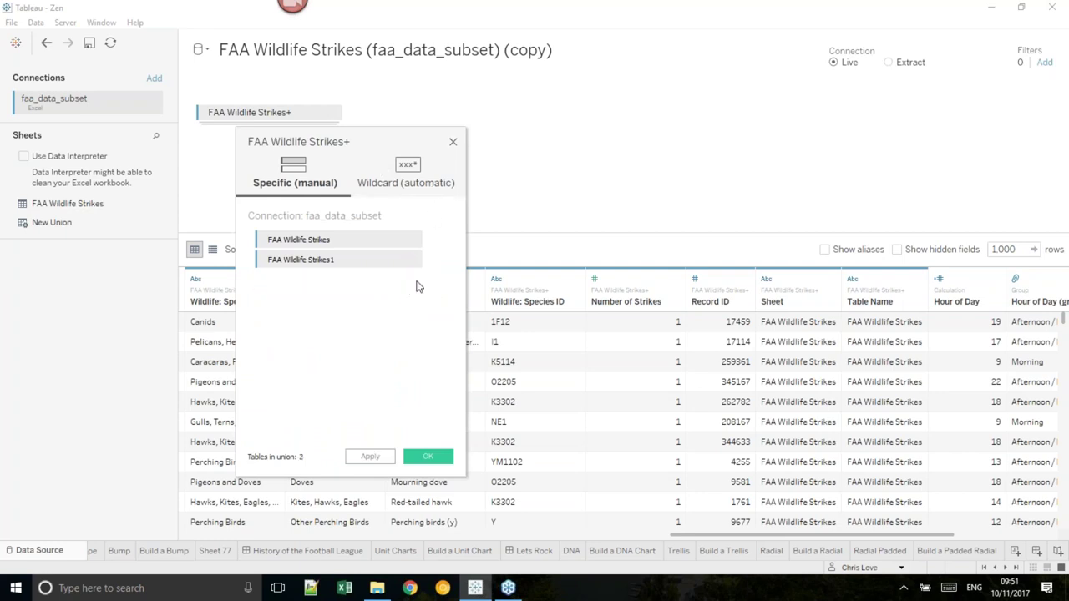
- Replace "(copy)" in the data source name with the author's first name and accept the edited union
left_click(555, 50)
key("ctrl+shift+Left")
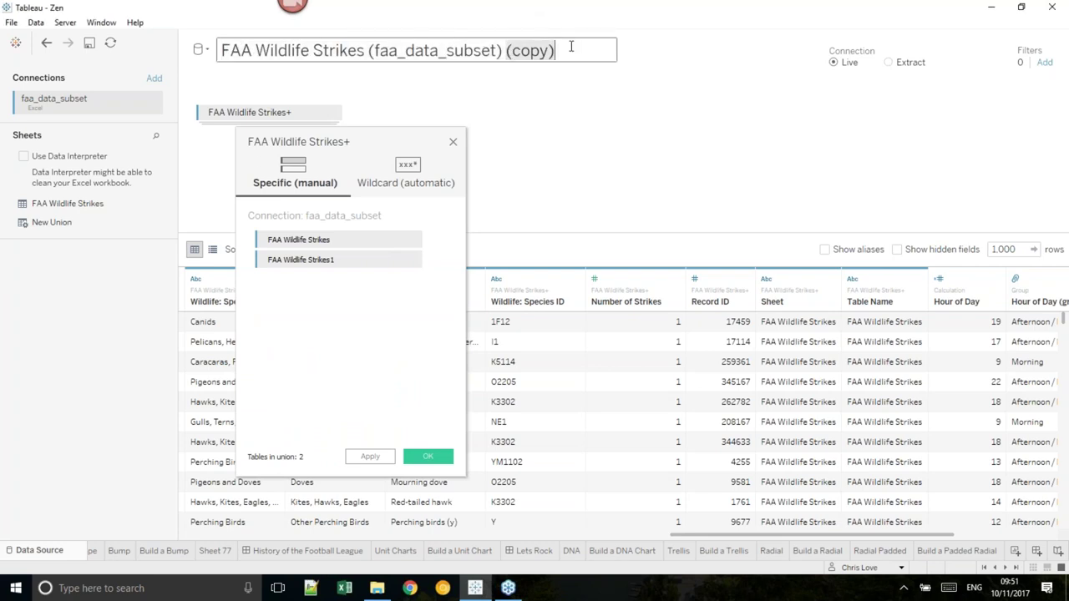
type("Chris")
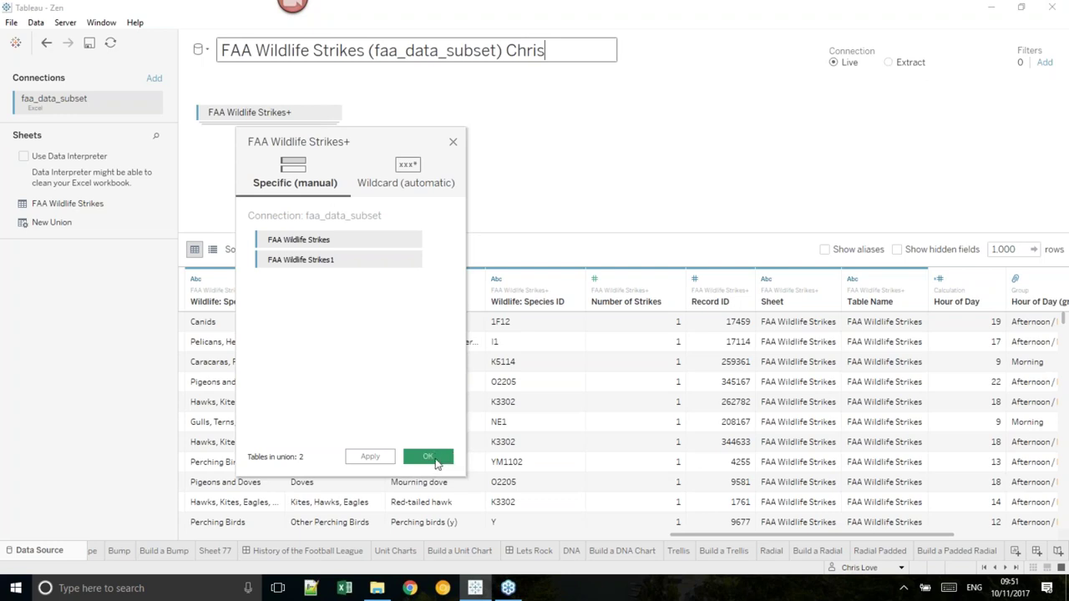
left_click(431, 459)
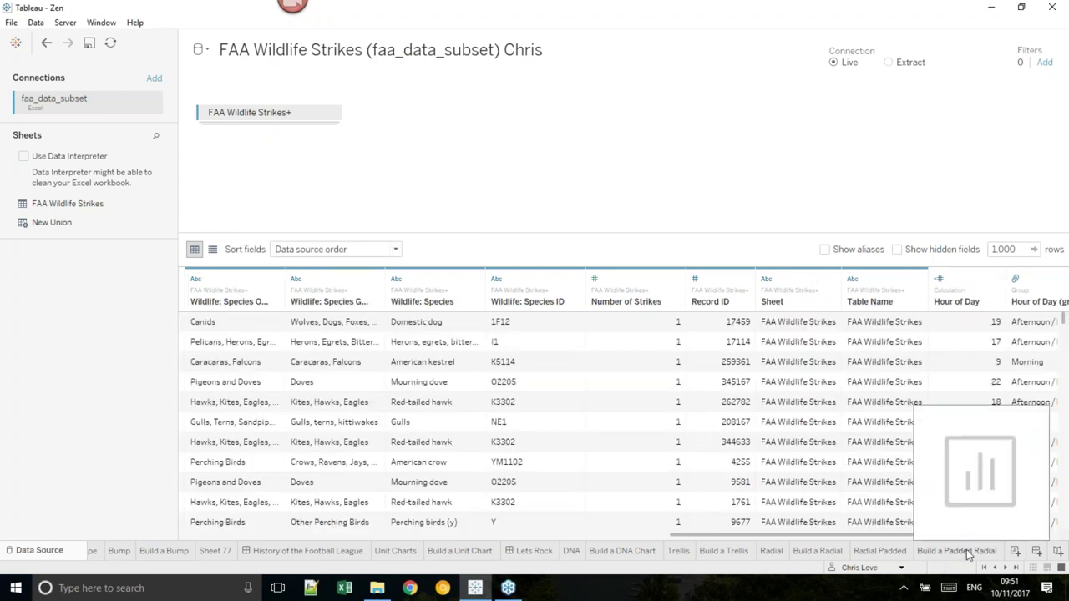
- In the Build a Padded Radial worksheet, create a group from Table Name with FAA Wildlife Strikes as 1 and FAA Wildlife Strikes1 as 2
left_click(967, 553)
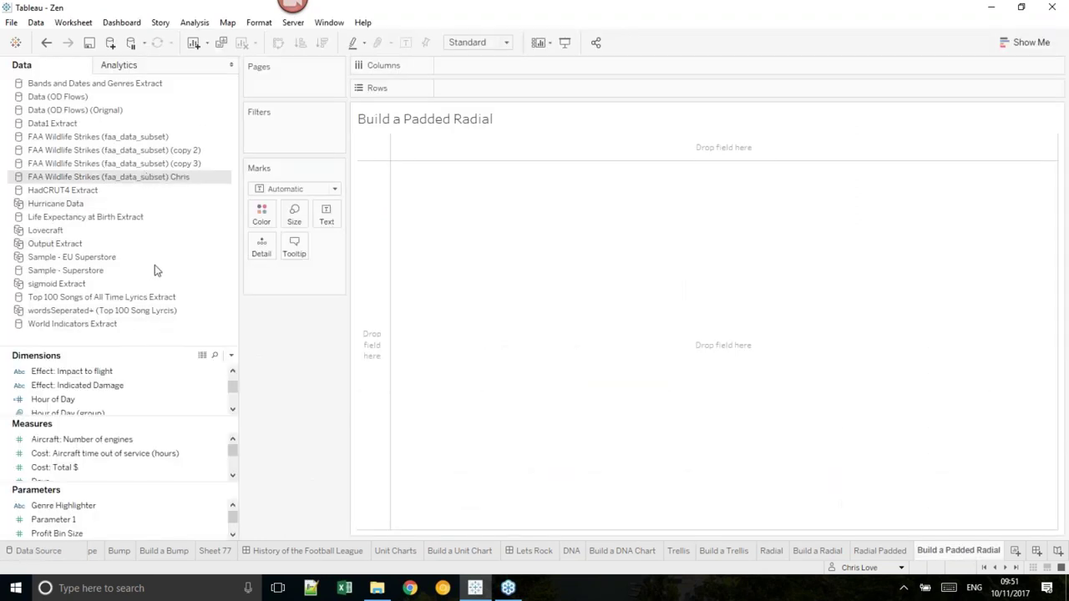
left_click_drag(138, 346, 151, 177)
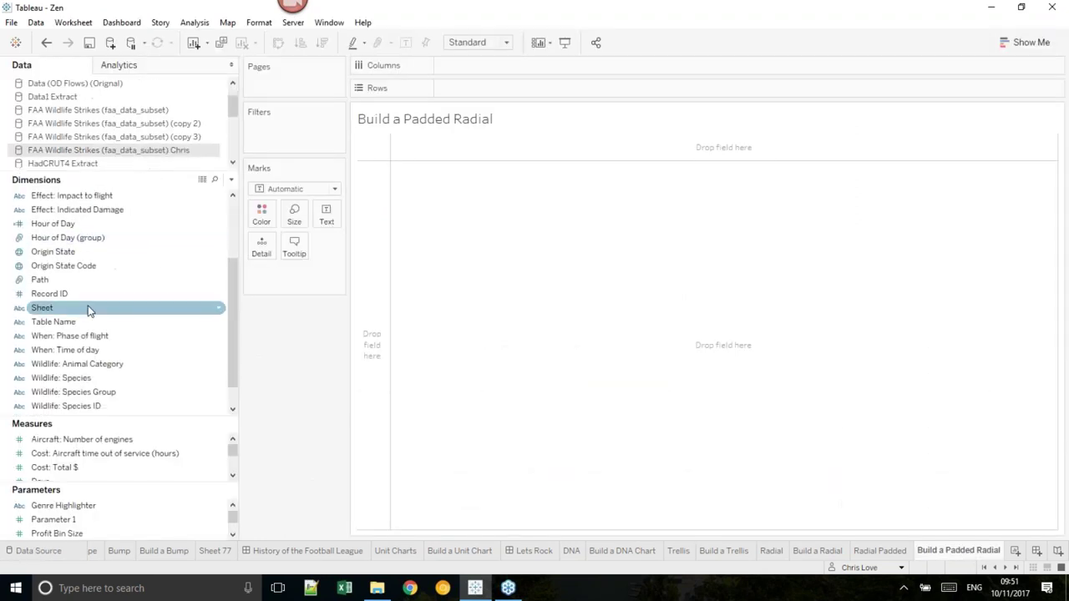
right_click(109, 322)
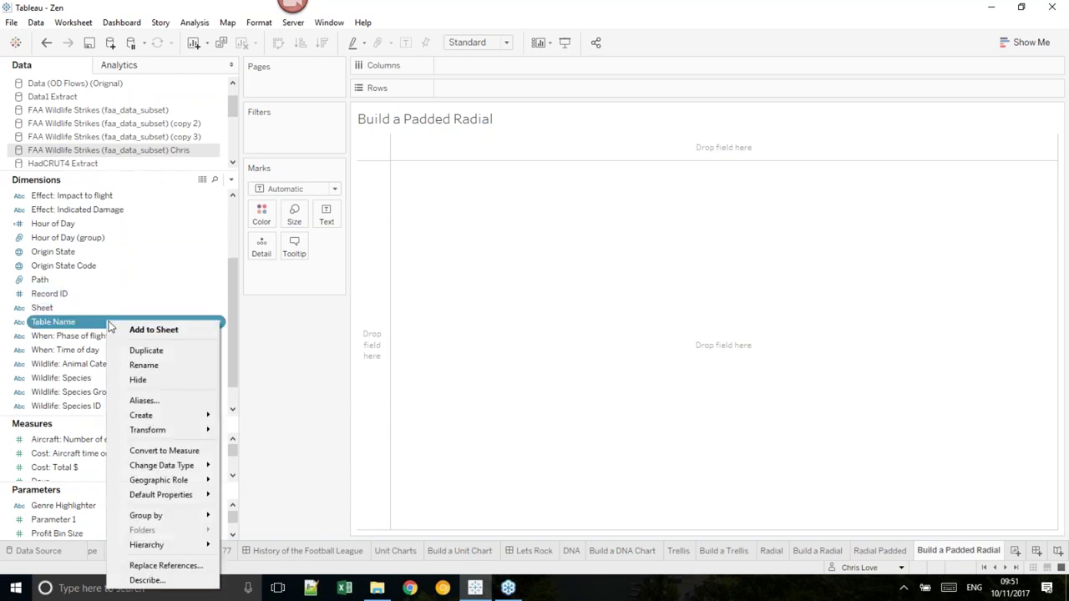
mouse_move(195, 418)
left_click(257, 435)
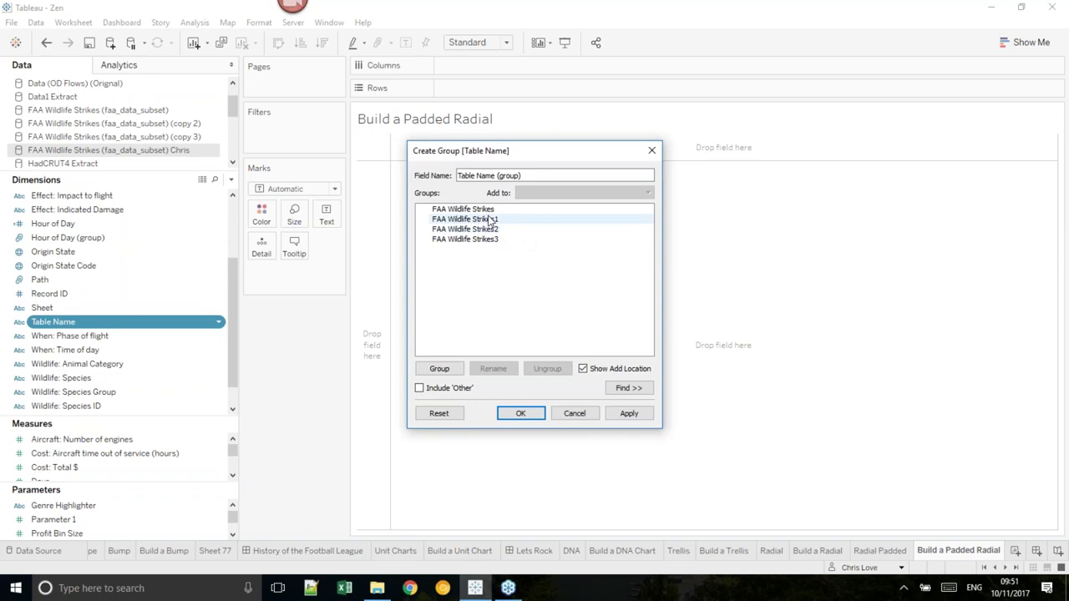
left_click(467, 209)
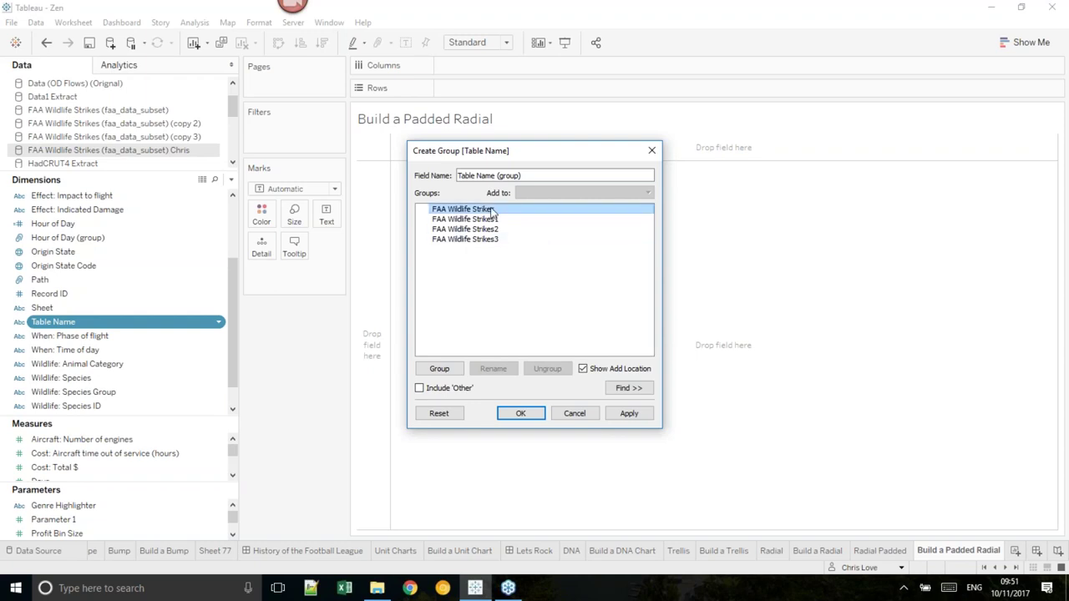
left_click(440, 368)
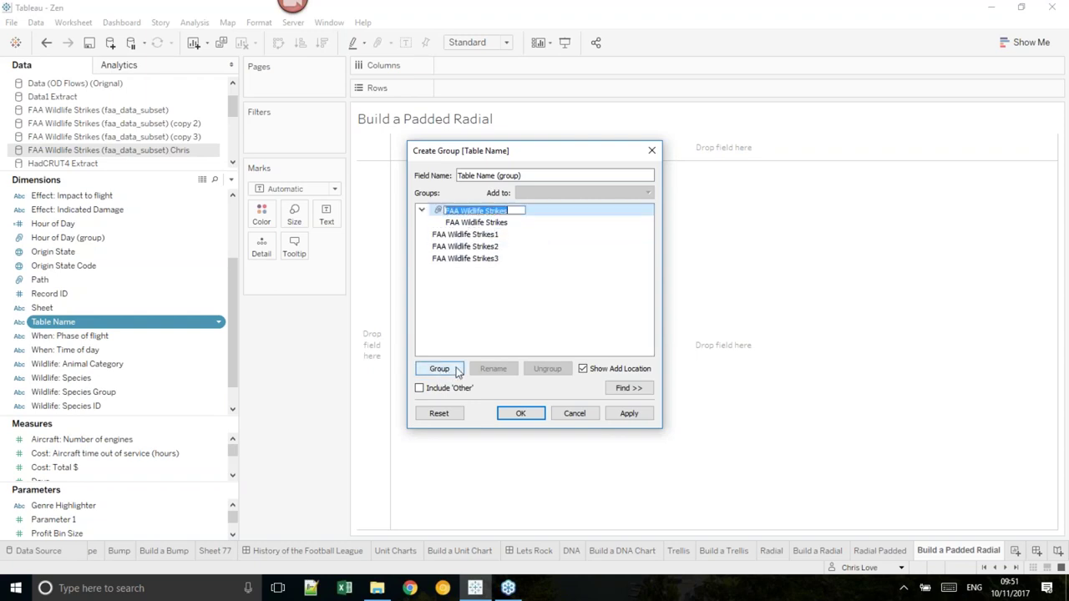
type("1")
left_click(485, 235)
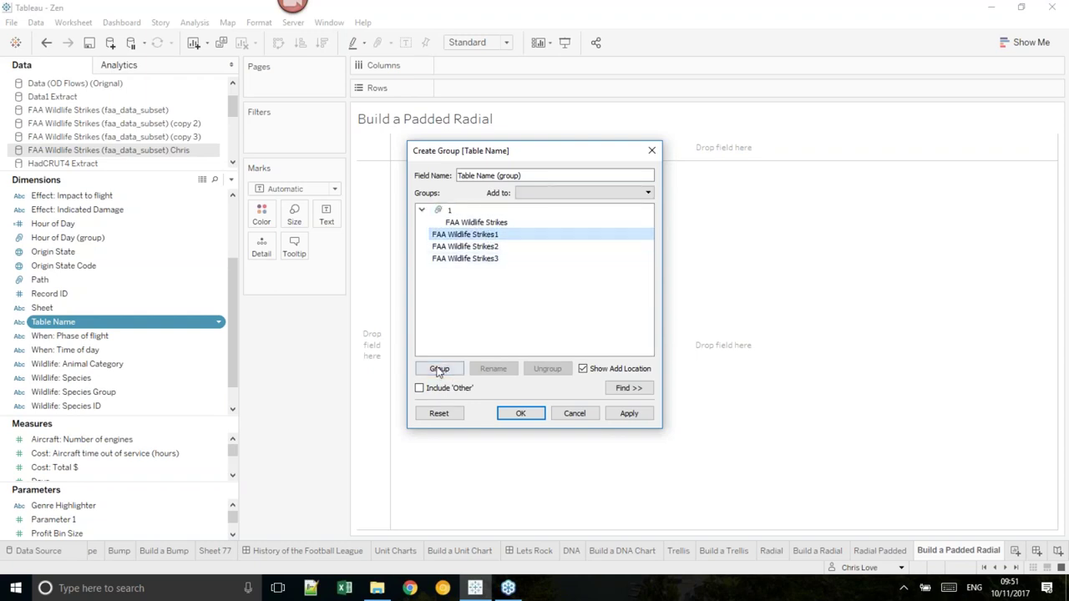
left_click(439, 369)
type("2")
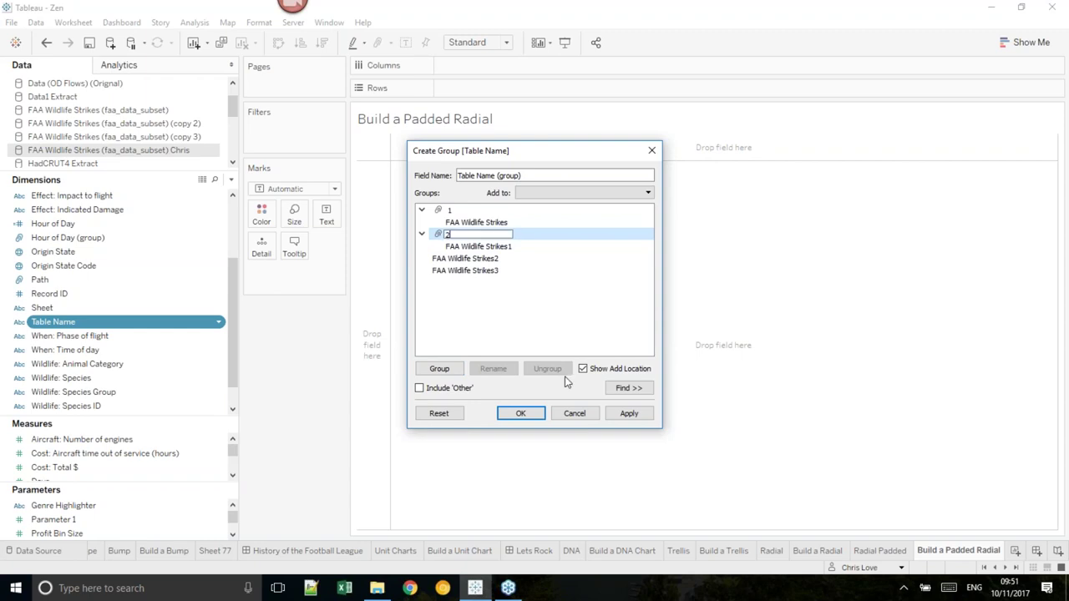
left_click(522, 413)
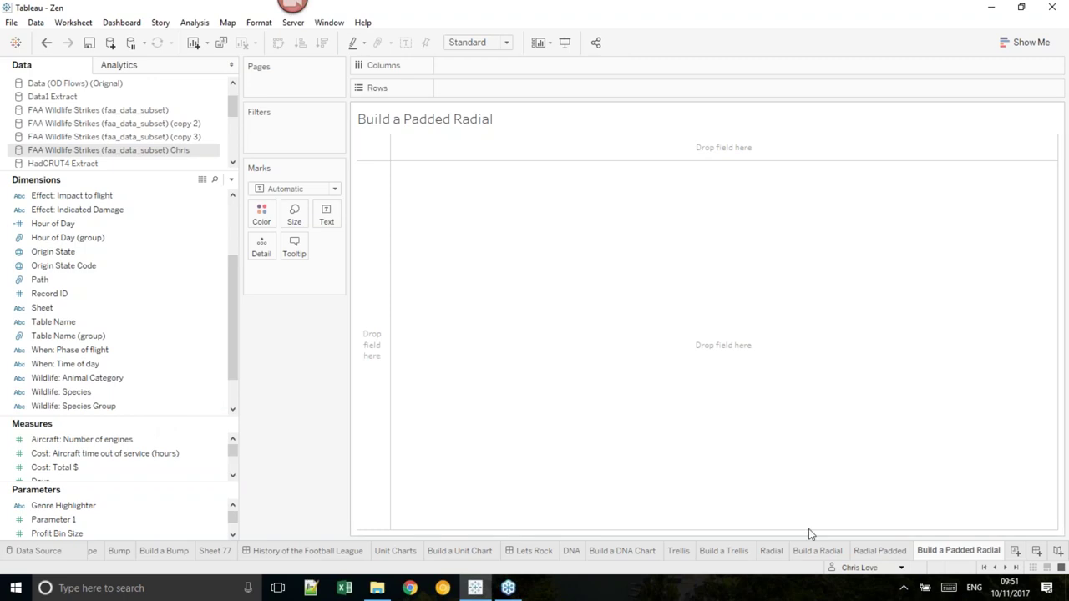
- Open the Radial Padded worksheet and examine its column formula, Path mark and line endpoints
left_click(878, 553)
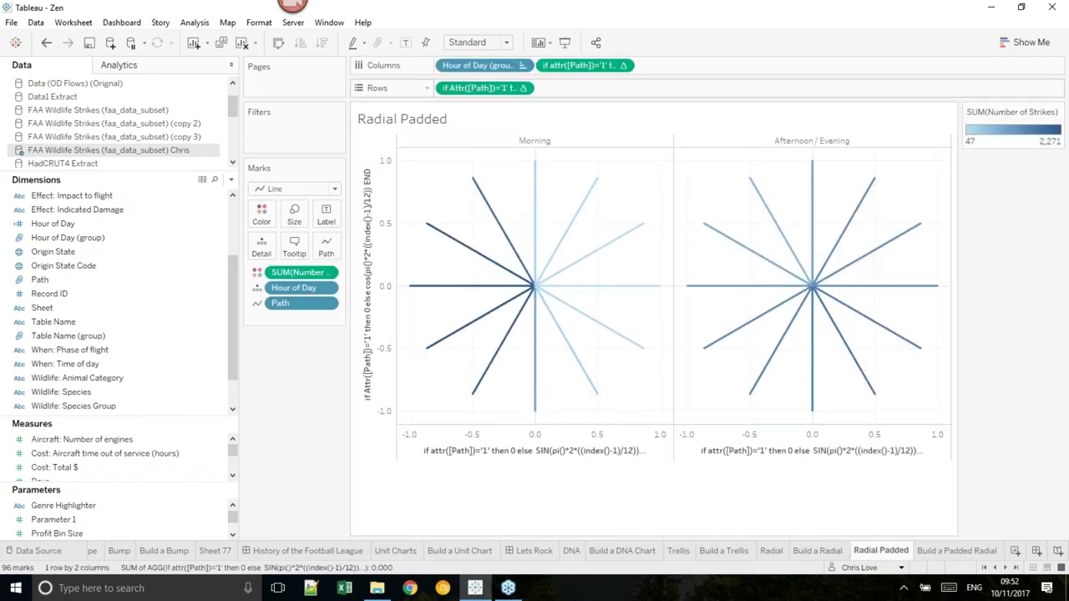
double_click(585, 65)
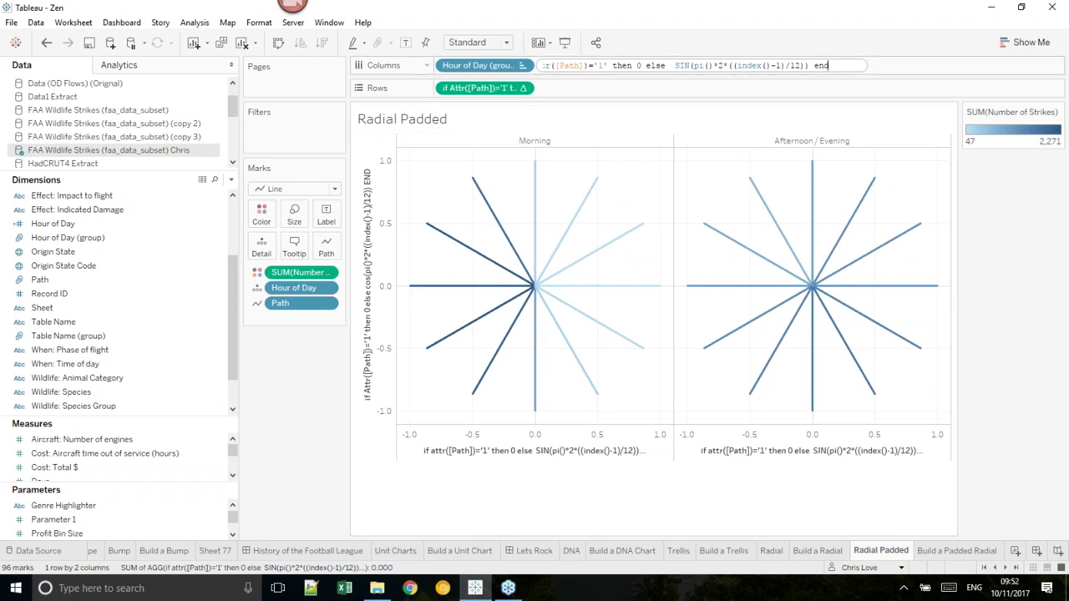
left_click(585, 65)
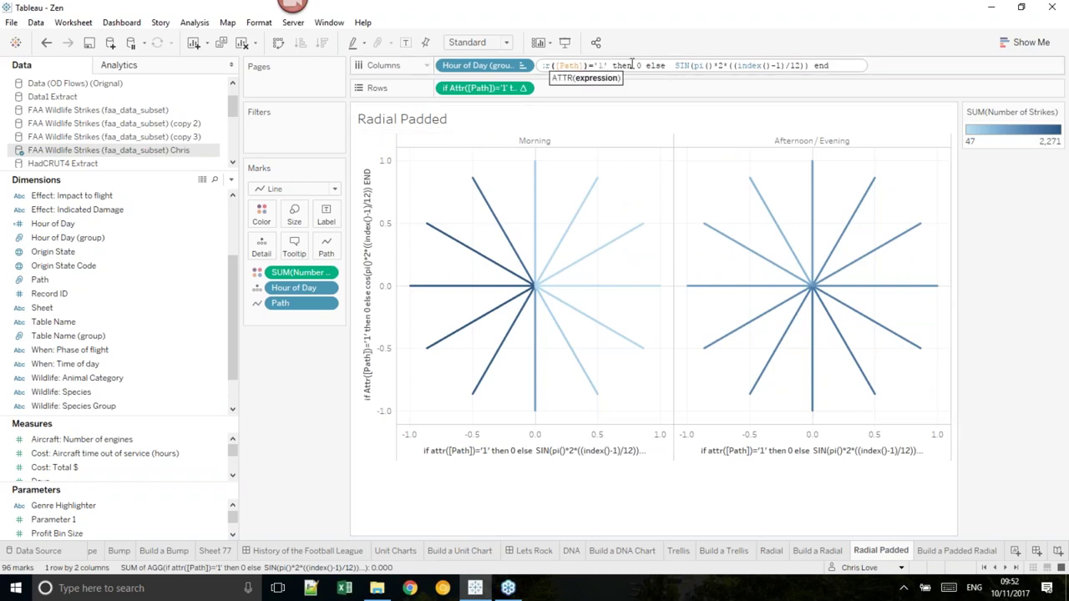
mouse_move(538, 290)
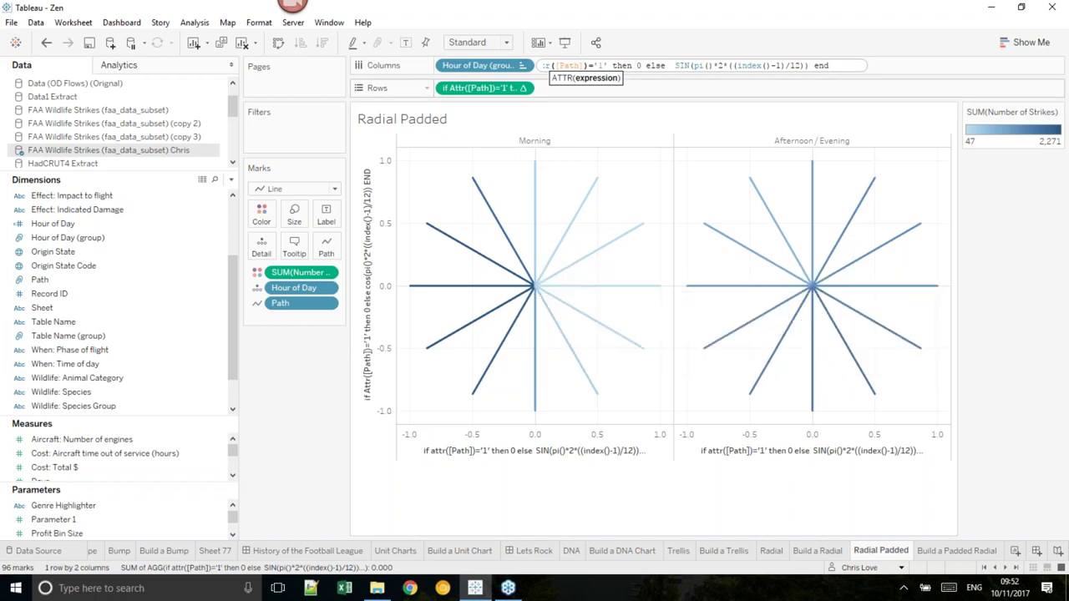
left_click_drag(674, 65, 811, 65)
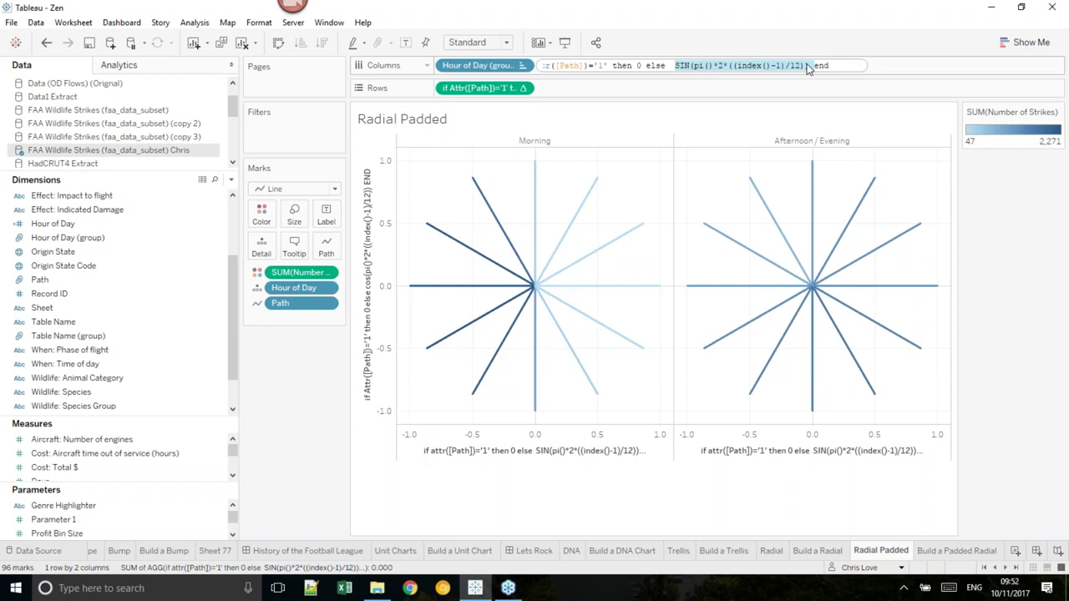
left_click(477, 90)
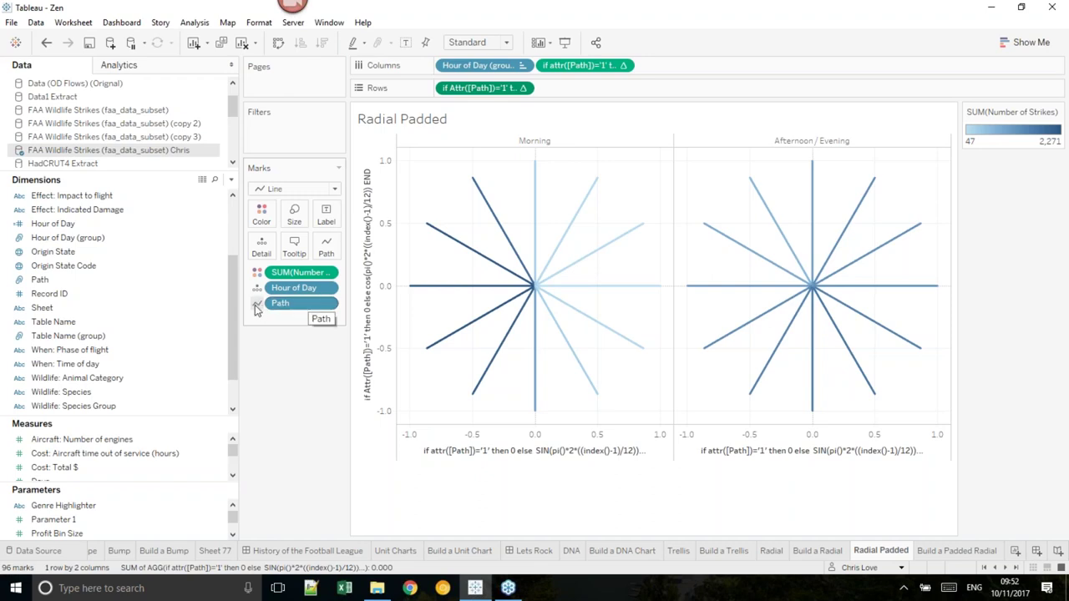
mouse_move(520, 285)
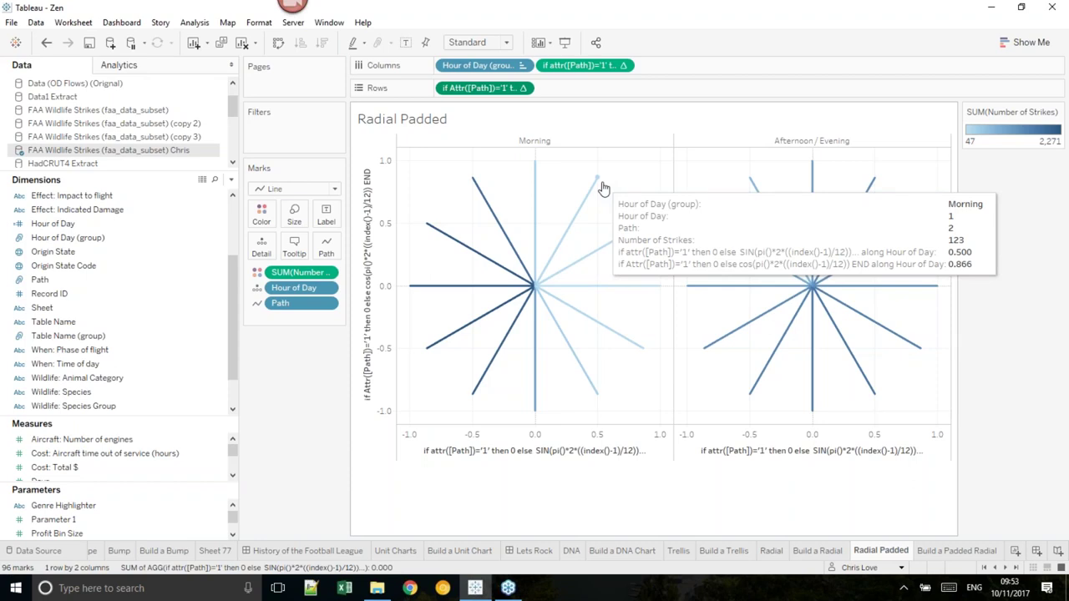
- Open the Solar Production dashboard and examine its annual sun chart and monthly AM/PM radials
left_click(1007, 568)
left_click(1006, 568)
left_click(1007, 568)
left_click(1006, 568)
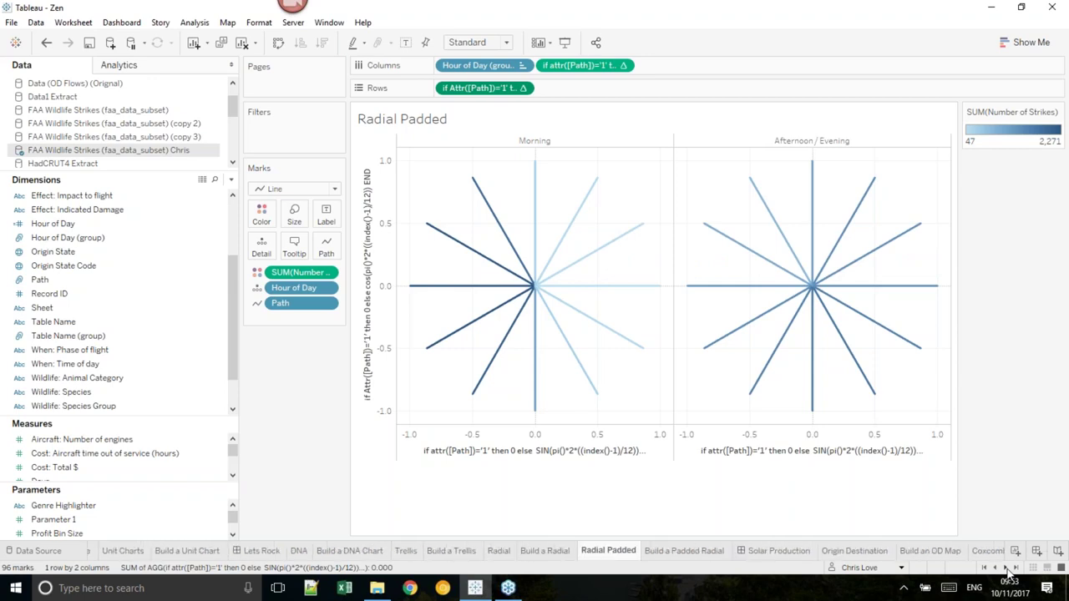
left_click(780, 551)
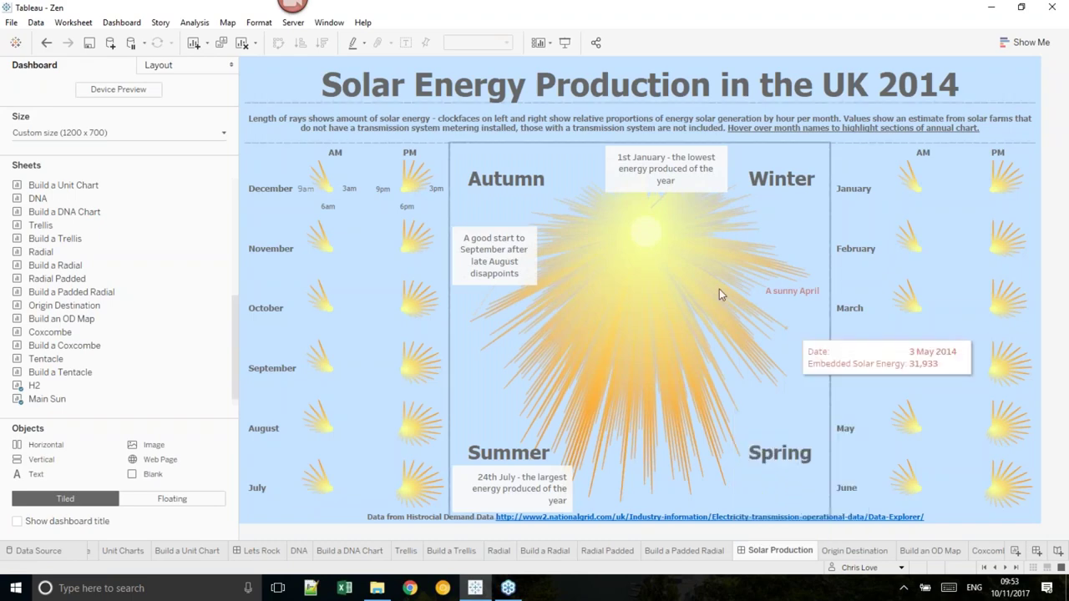
mouse_move(406, 167)
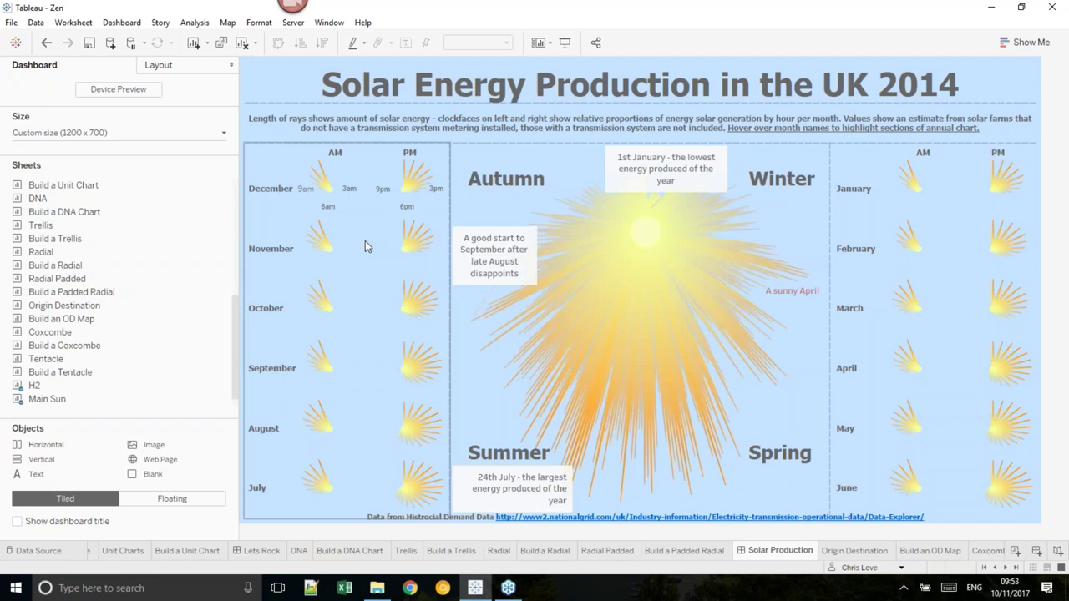
- Open the Origin Destination worksheet and look over its origin and destination latitude and longitude measures
left_click(866, 553)
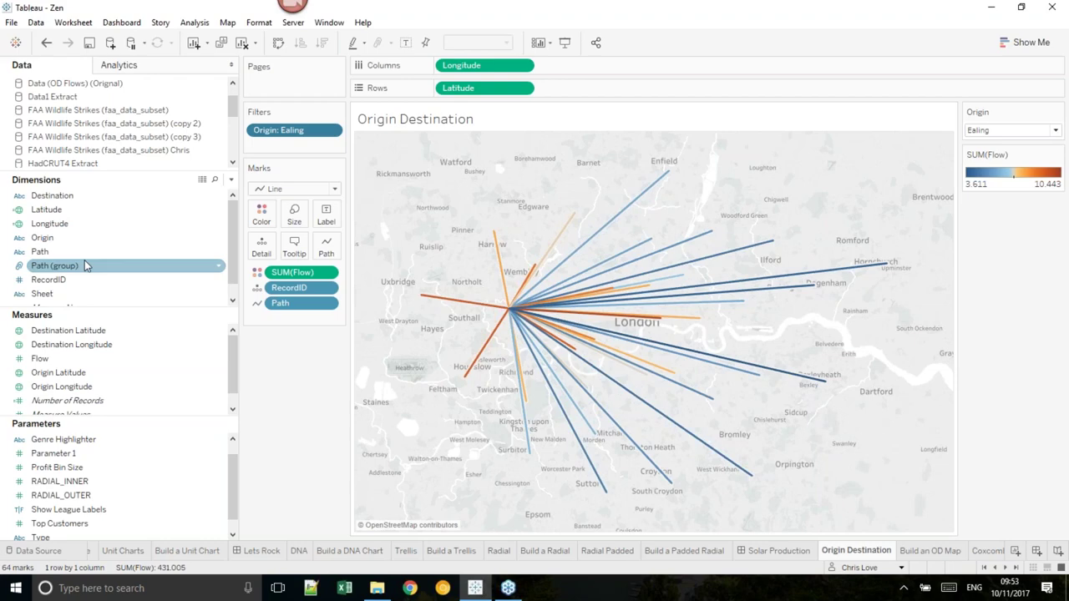
left_click(125, 343)
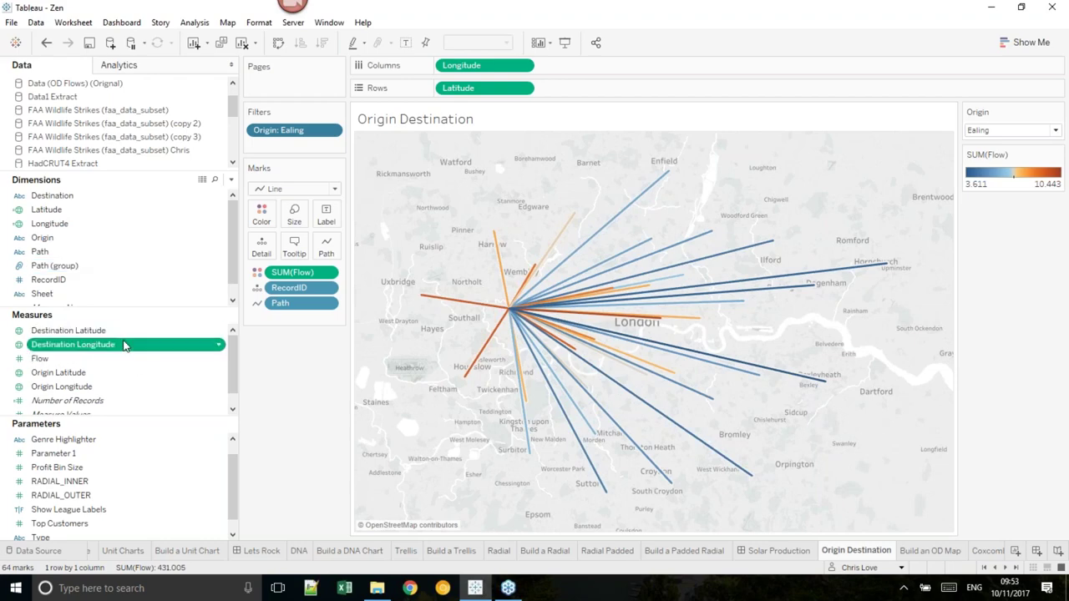
left_click(83, 373)
left_click(96, 387)
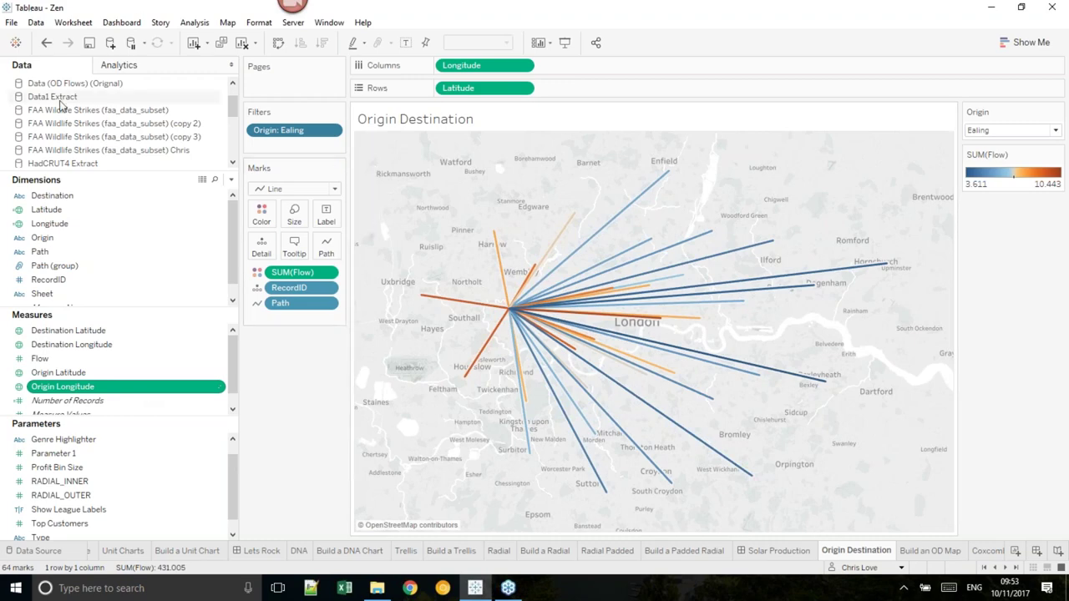
- Open the Data (OD Flows) data source and examine its union and the Path, Longitude and Latitude columns
scroll(116, 123, "down", 1)
scroll(117, 125, "down", 1)
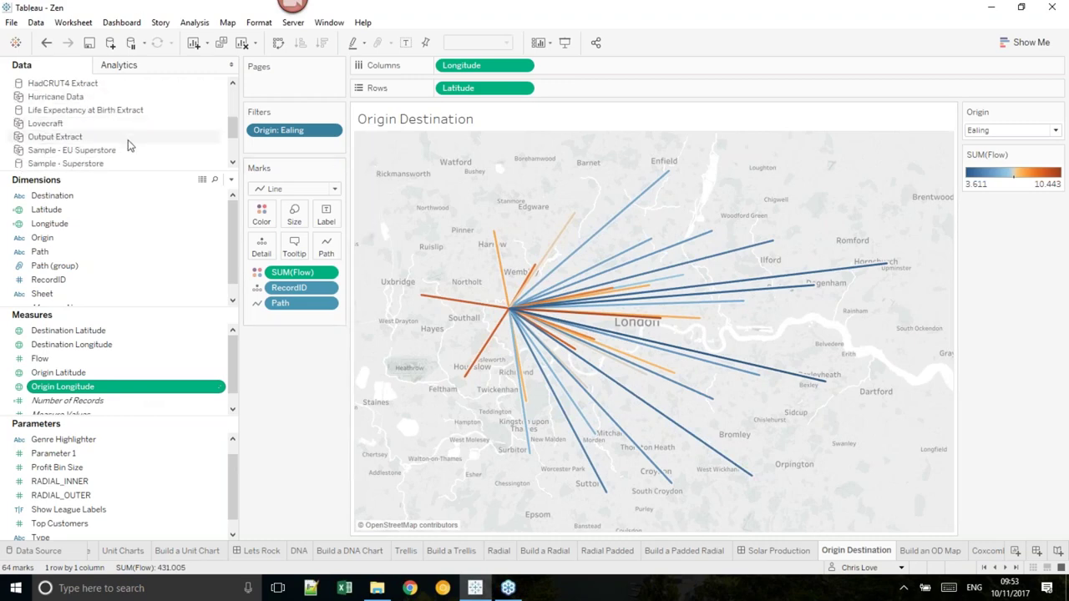
scroll(145, 141, "up", 3)
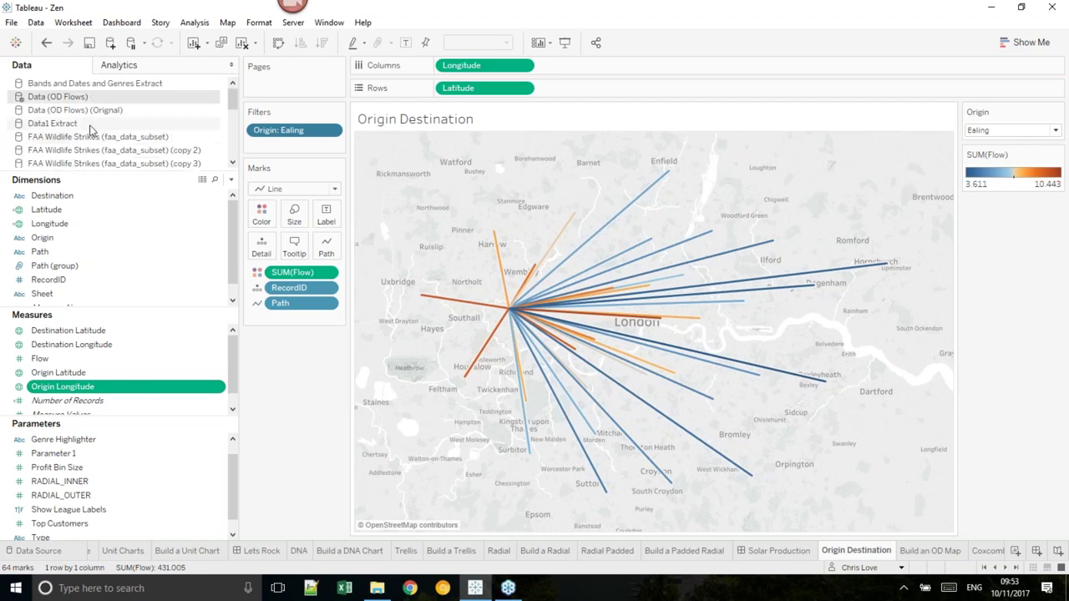
right_click(94, 102)
left_click(135, 108)
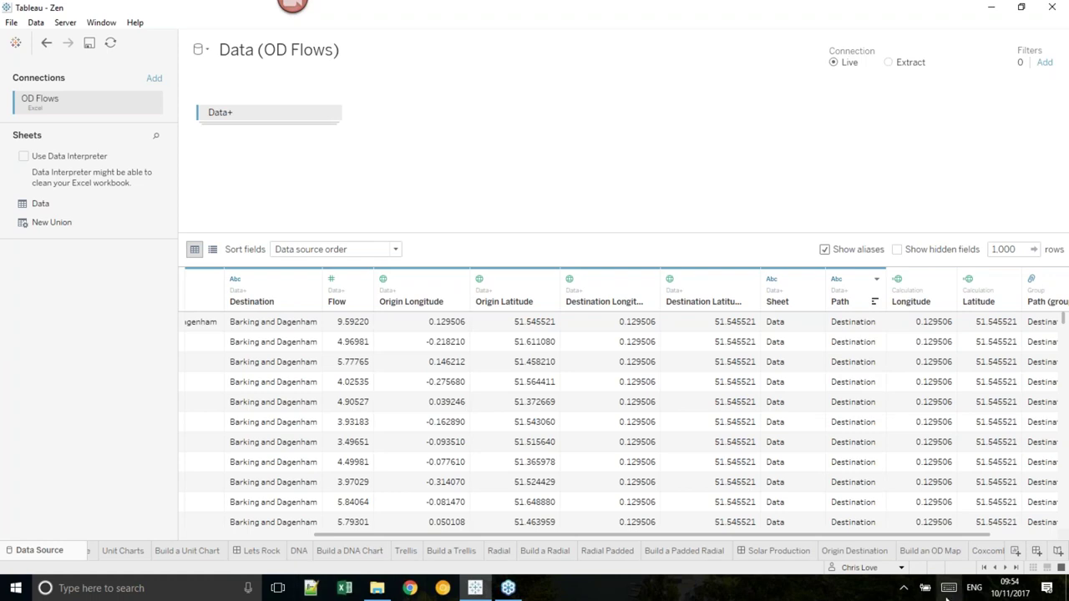
- Return to the Origin Destination worksheet and review the formulas of the Latitude and Longitude calculated fields
left_click(855, 551)
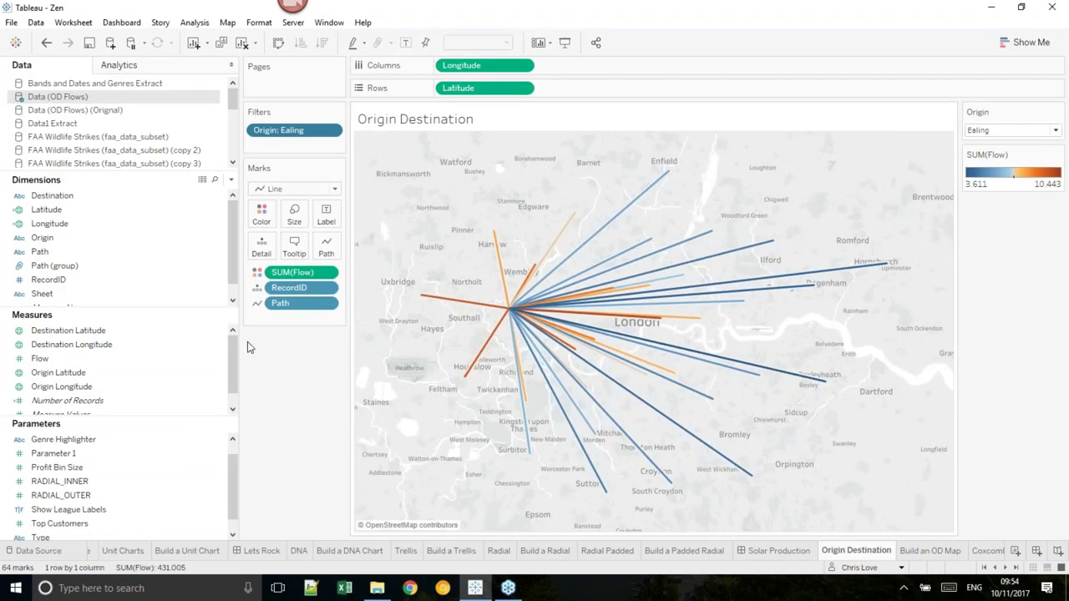
left_click(72, 210)
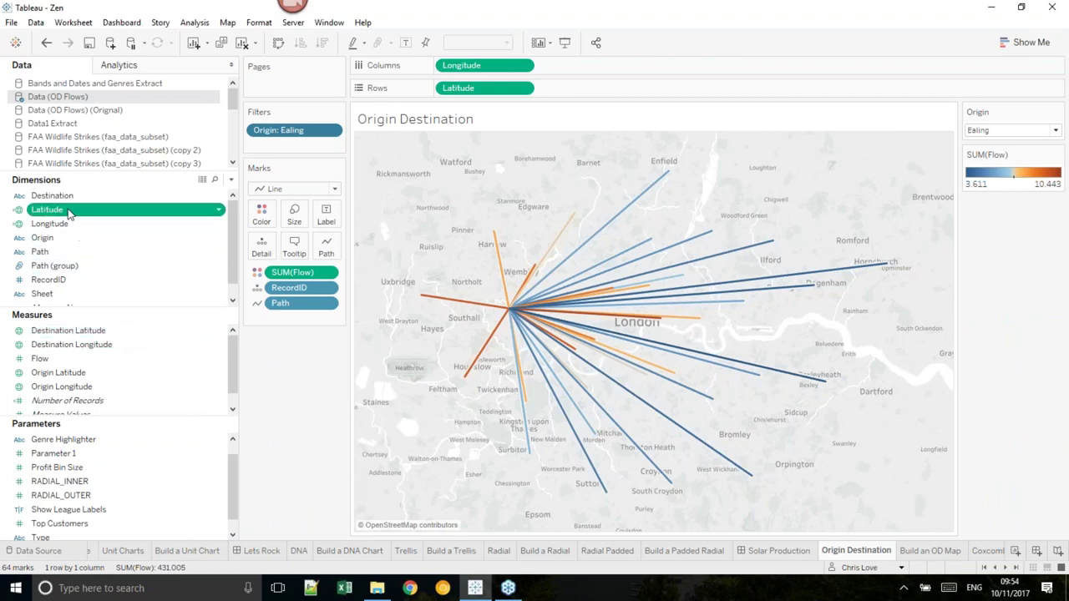
right_click(70, 209)
key("Escape")
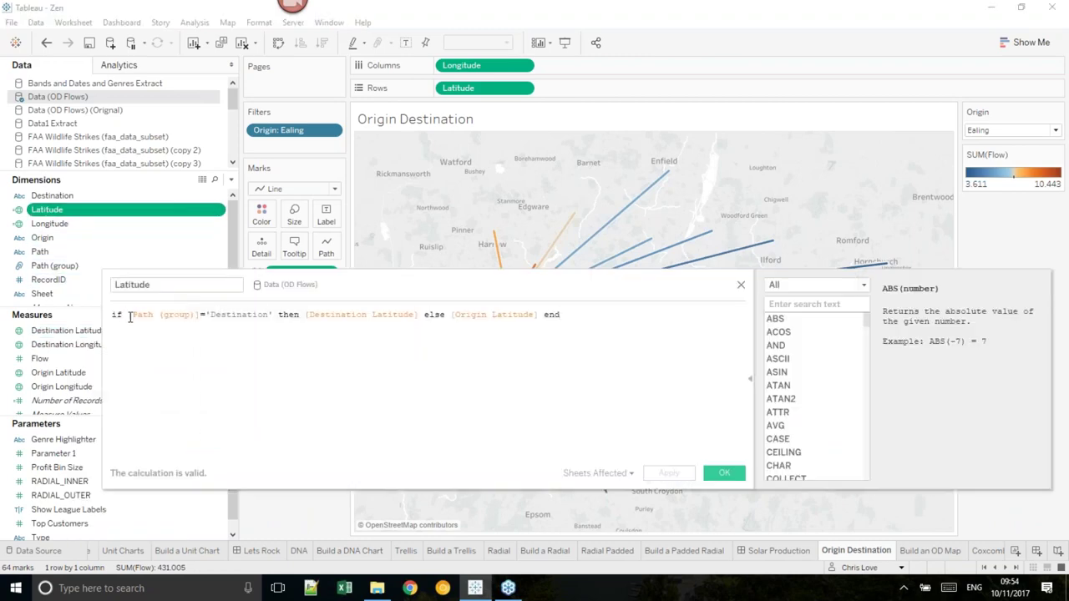
left_click_drag(132, 316, 268, 315)
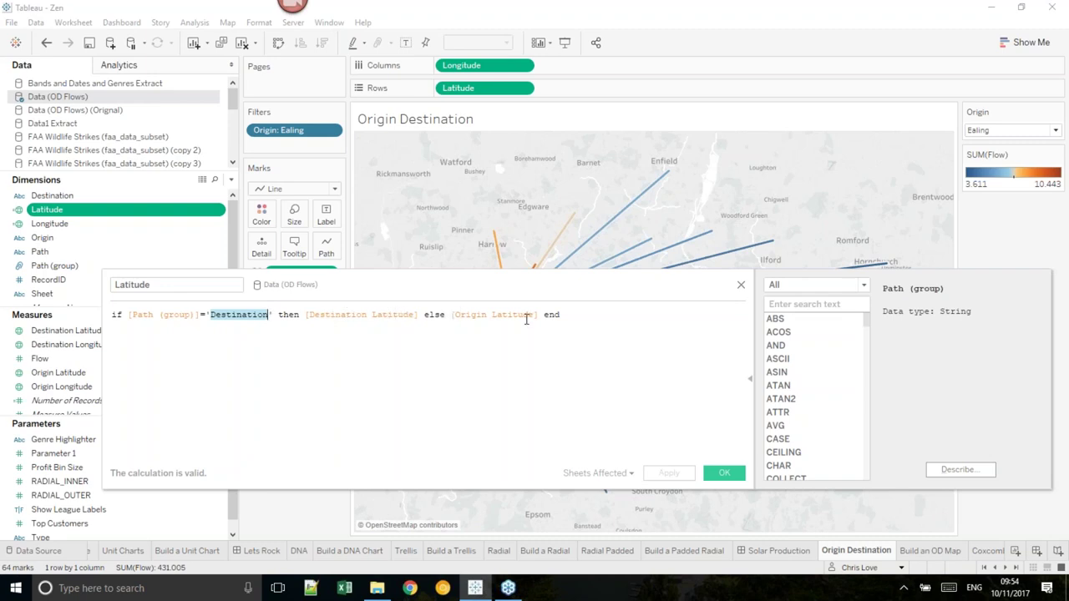
left_click(741, 285)
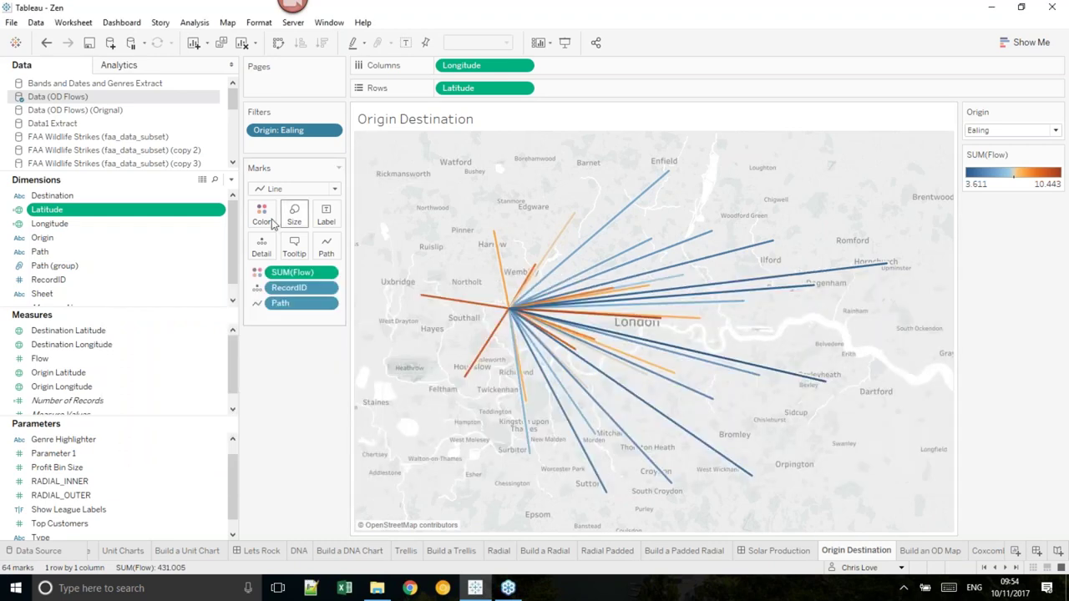
right_click(78, 221)
left_click(152, 298)
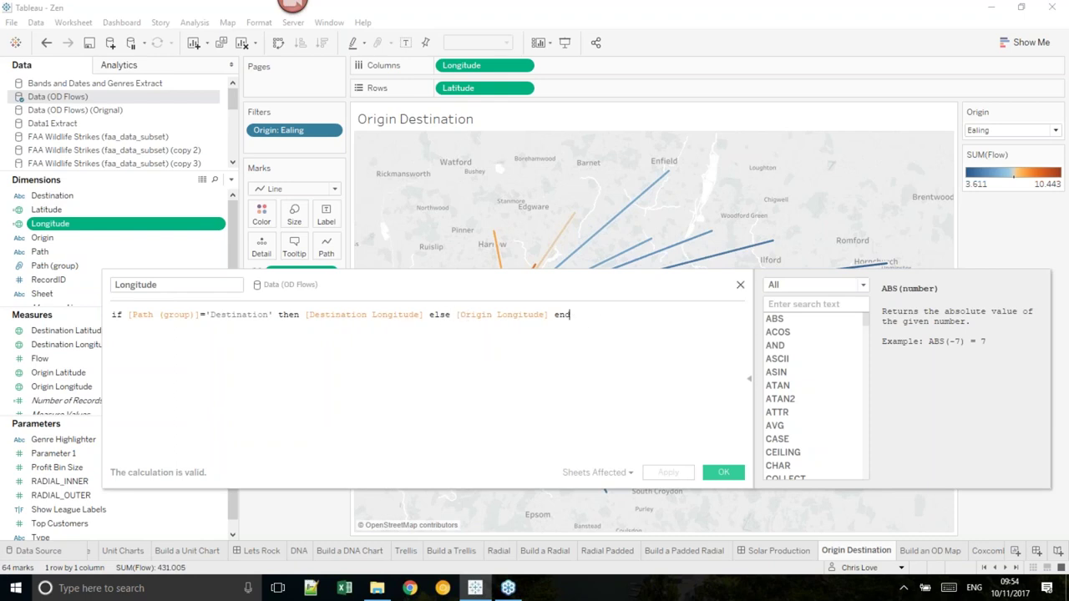
left_click(740, 284)
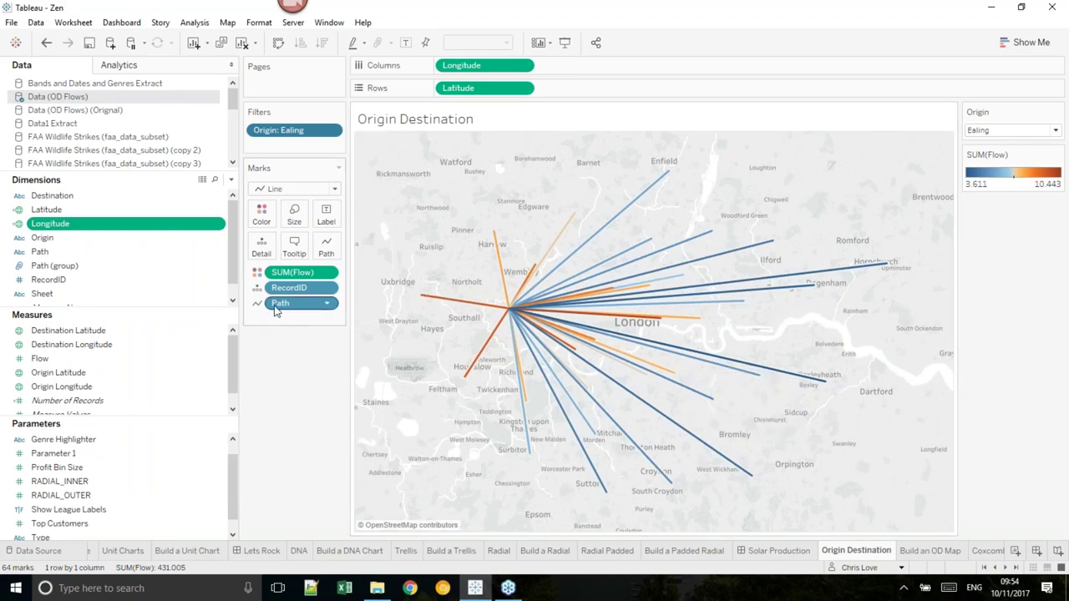
- Inspect the origin and destination endpoints of the flow lines on the map
mouse_move(512, 316)
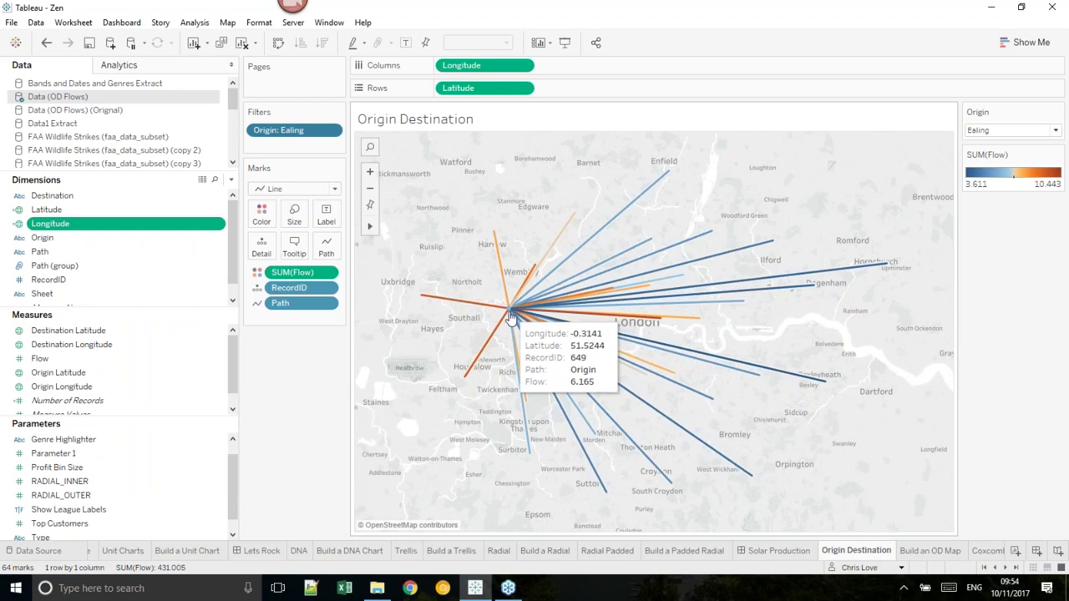
mouse_move(693, 332)
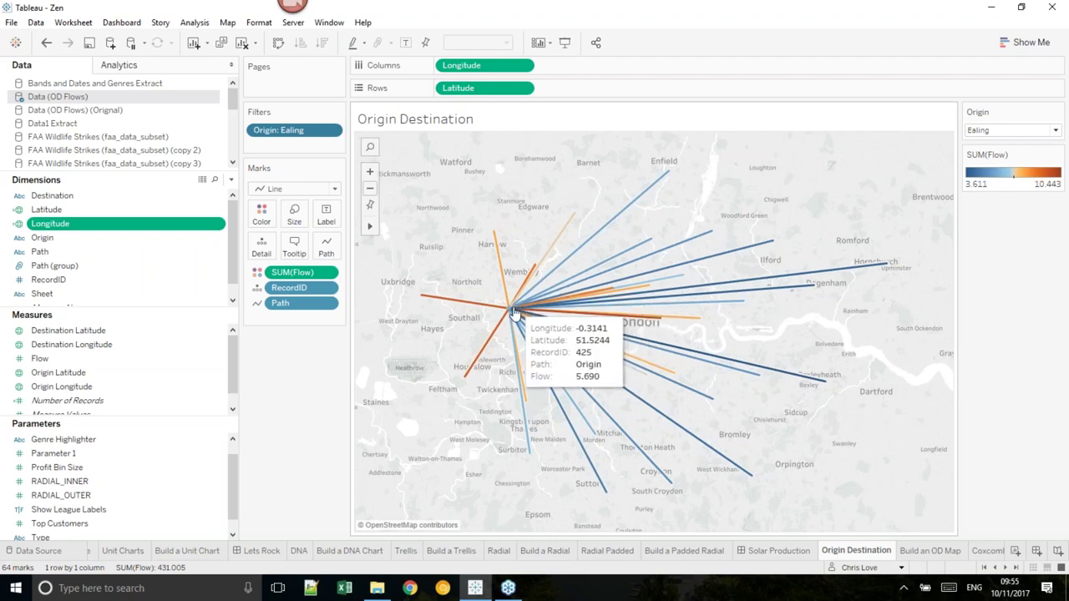
mouse_move(671, 181)
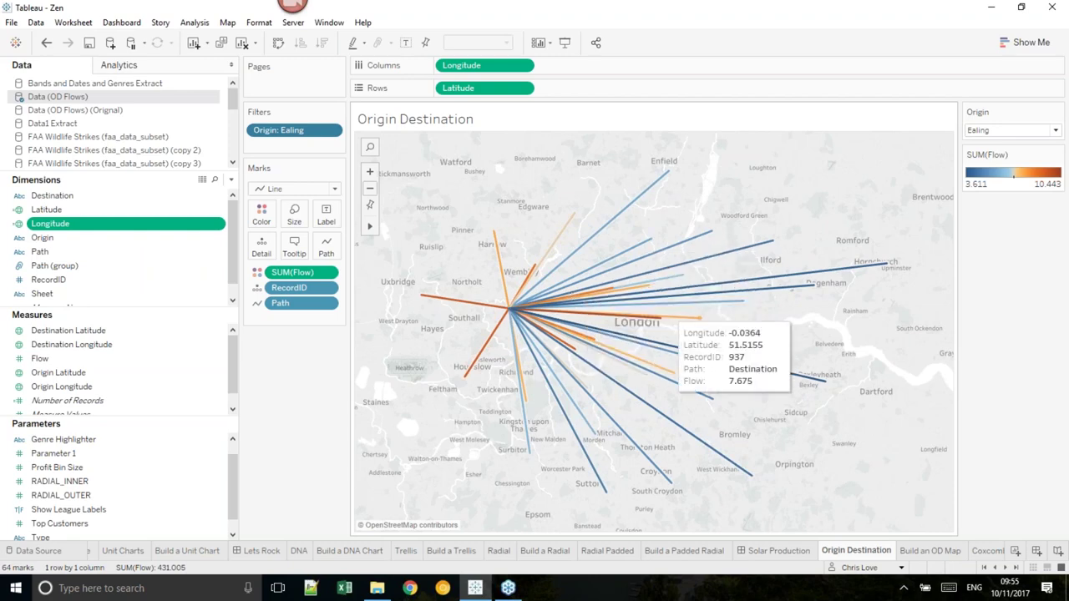
- Filter the origin-destination map to flows whose Origin is Bromley
mouse_move(638, 359)
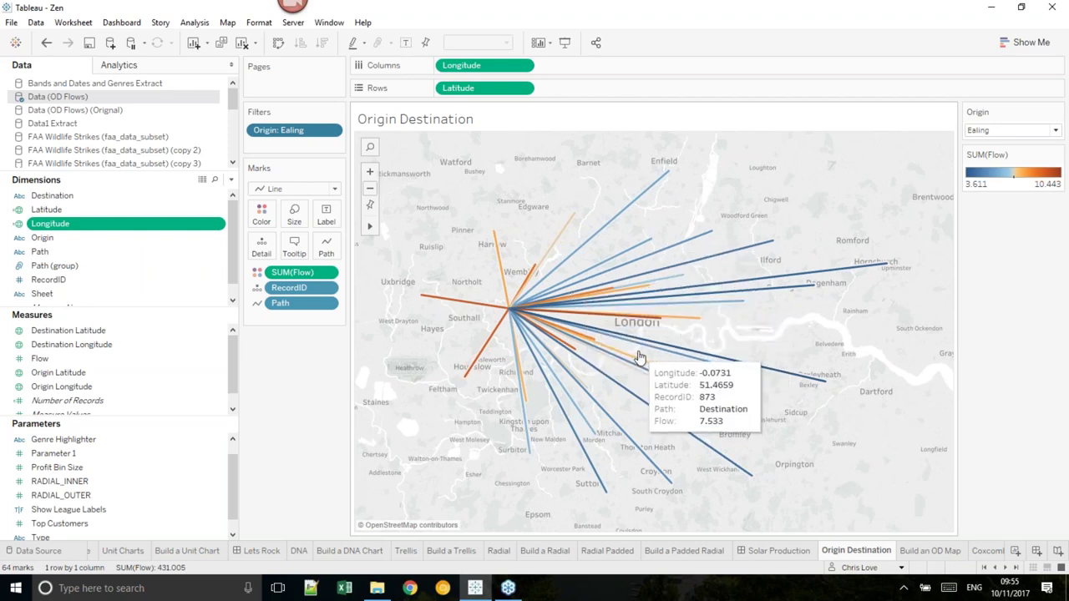
left_click(982, 132)
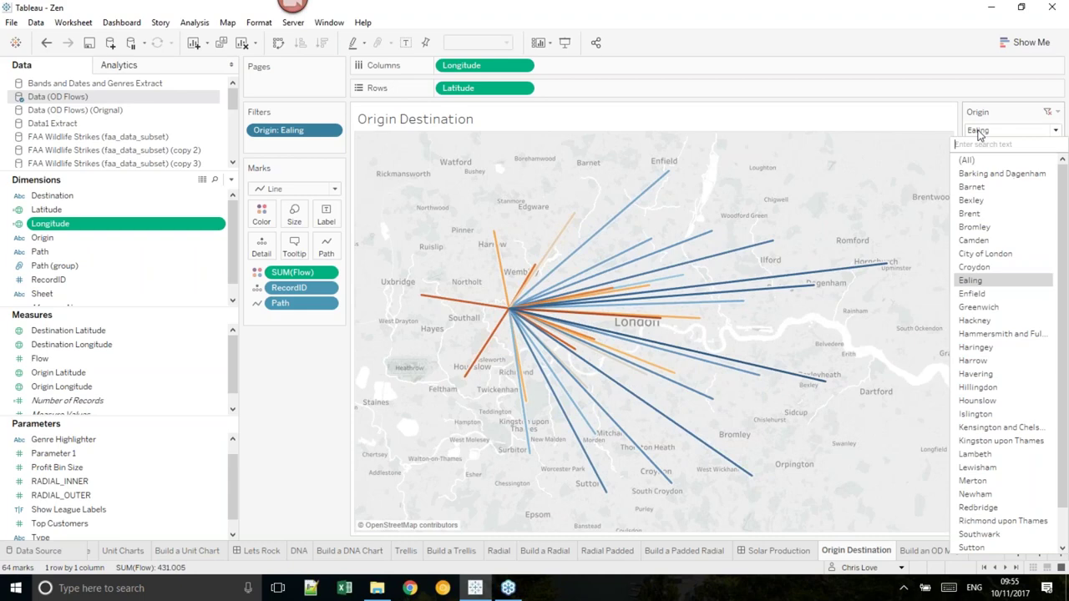
left_click(975, 227)
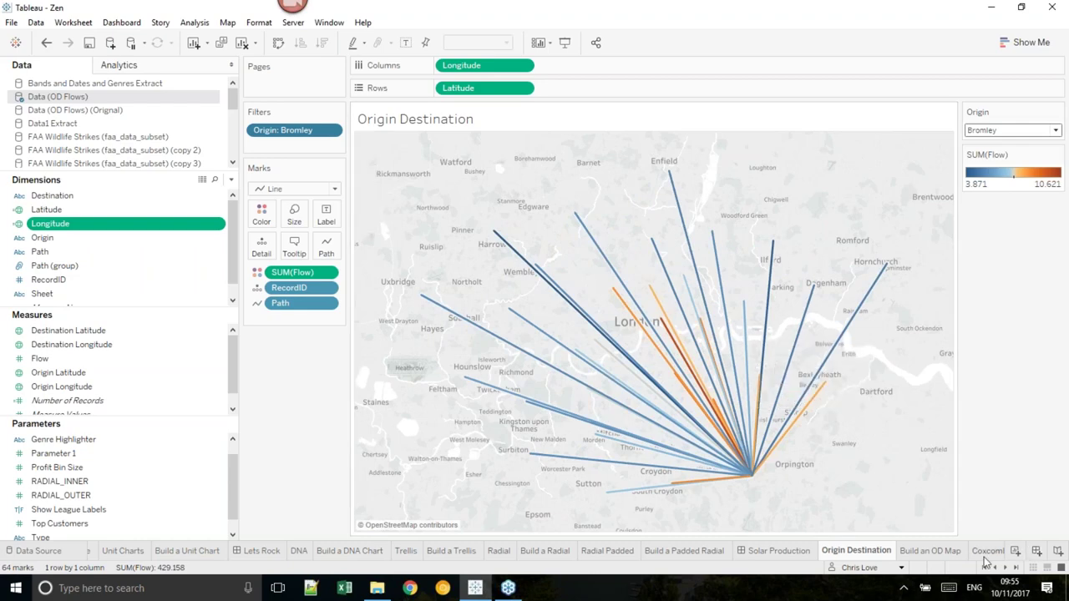
- Open the Coxcombe worksheet and enlarge the Measures list to view its Ratio, x and y fields
left_click(935, 551)
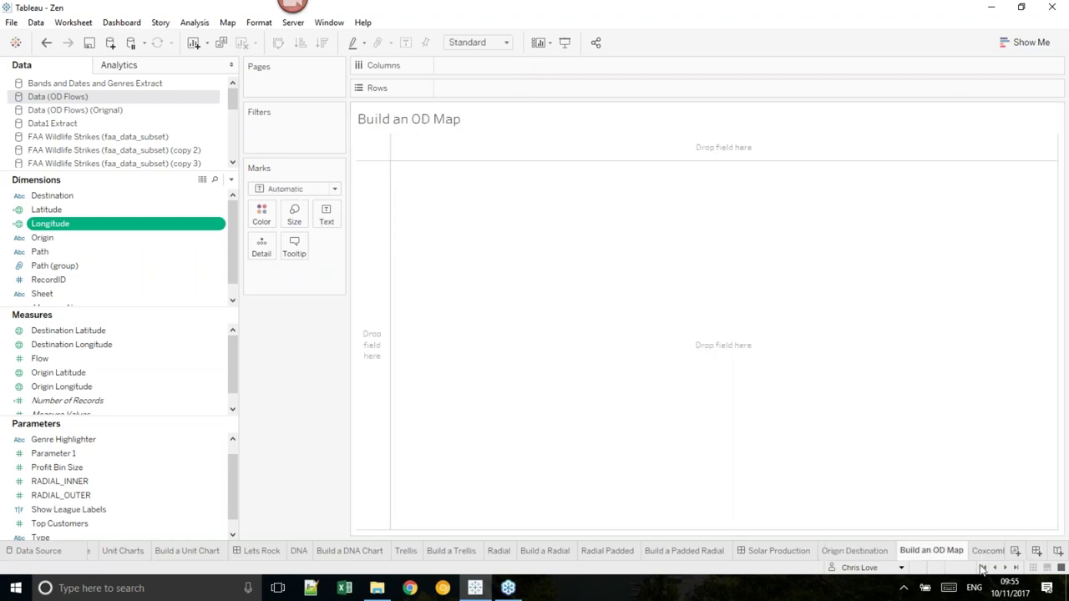
left_click(1006, 568)
left_click(1006, 568)
left_click(1006, 568)
left_click(1006, 568)
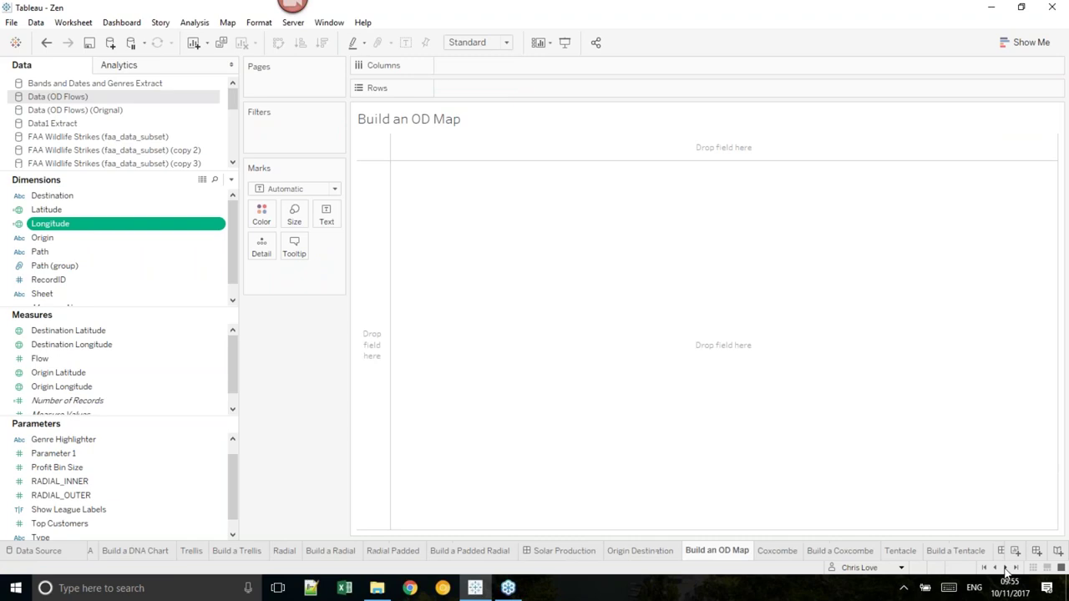
left_click(776, 551)
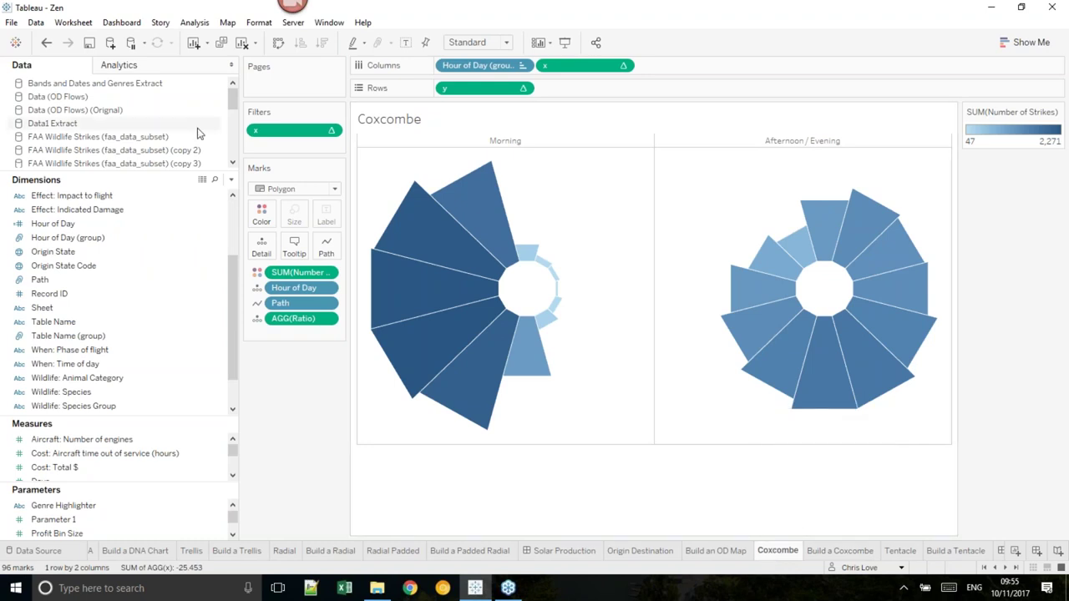
scroll(184, 127, "down", 1)
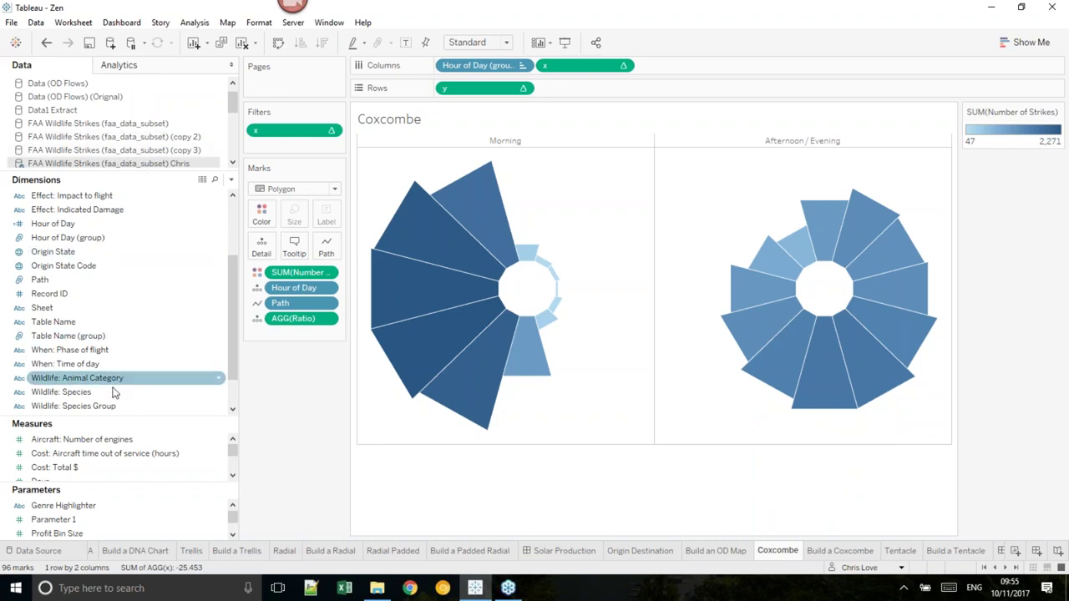
left_click_drag(124, 423, 140, 284)
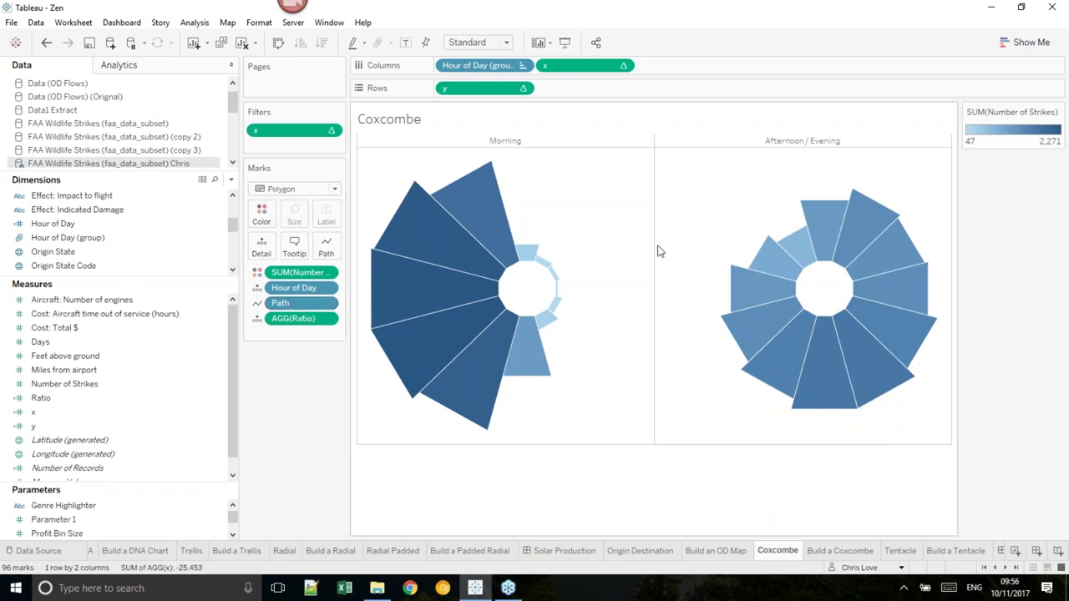
- Inspect the path points of the wedges in the Morning and Afternoon / Evening charts
mouse_move(552, 264)
mouse_move(466, 385)
mouse_move(819, 268)
mouse_move(804, 203)
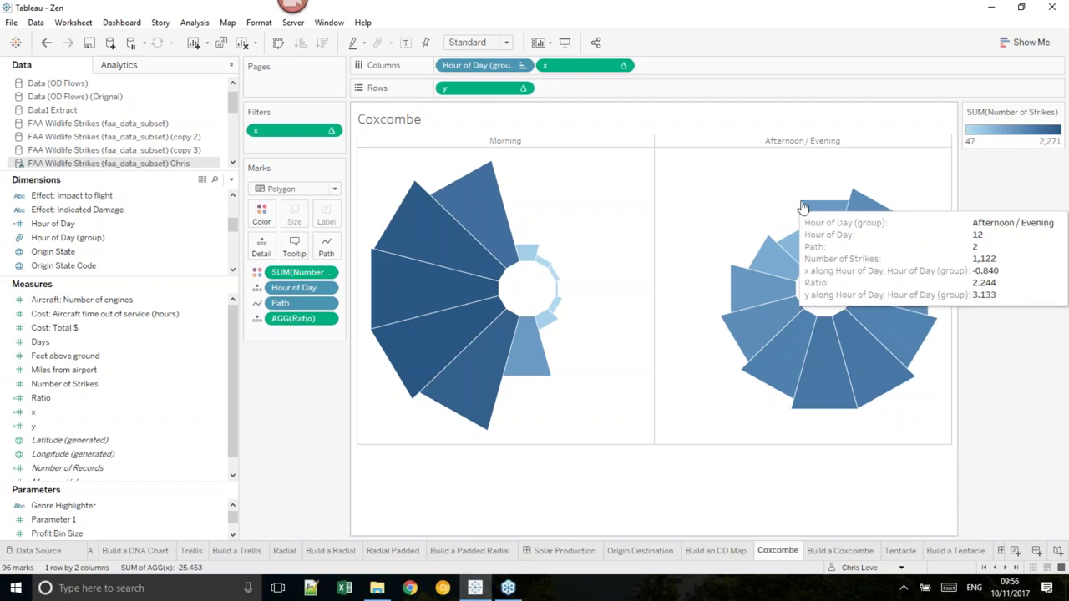
mouse_move(847, 205)
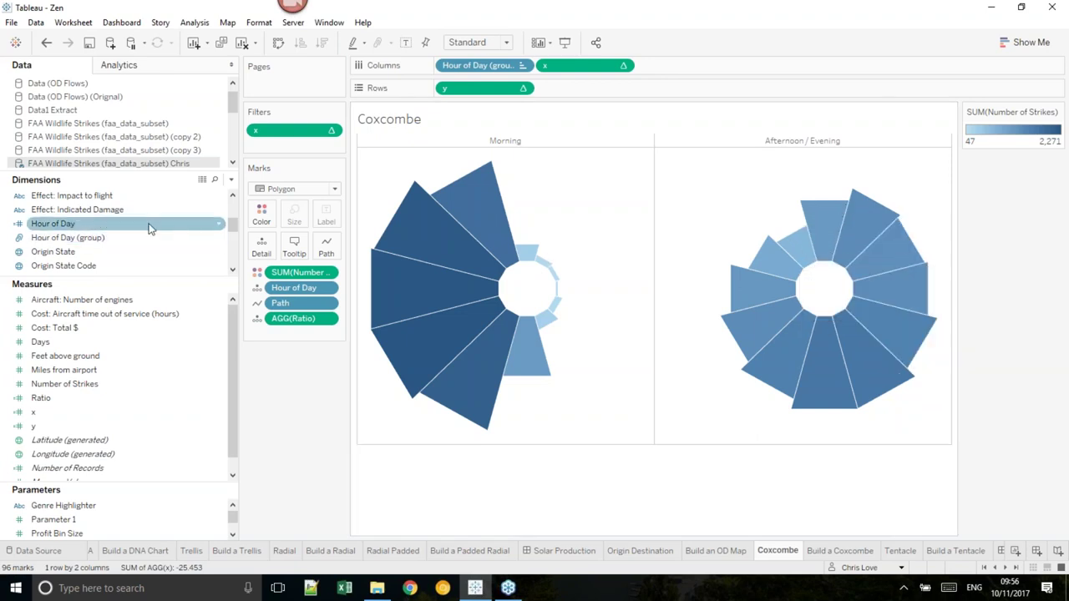
- Review the groups defined in the Path dimension, leaving its definition as is
scroll(151, 236, "down", 2)
right_click(102, 224)
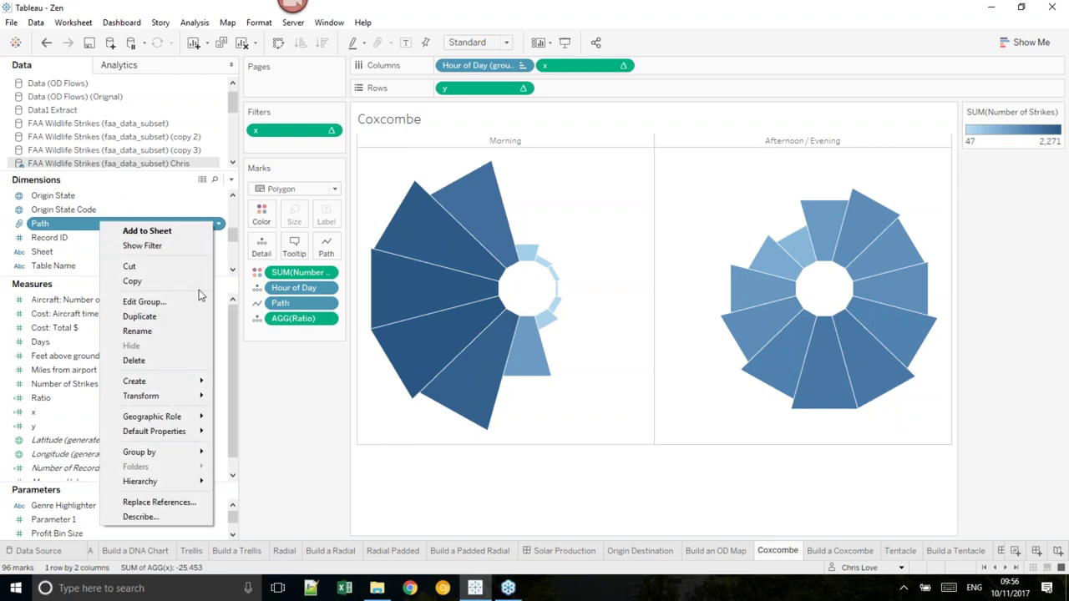
left_click(190, 305)
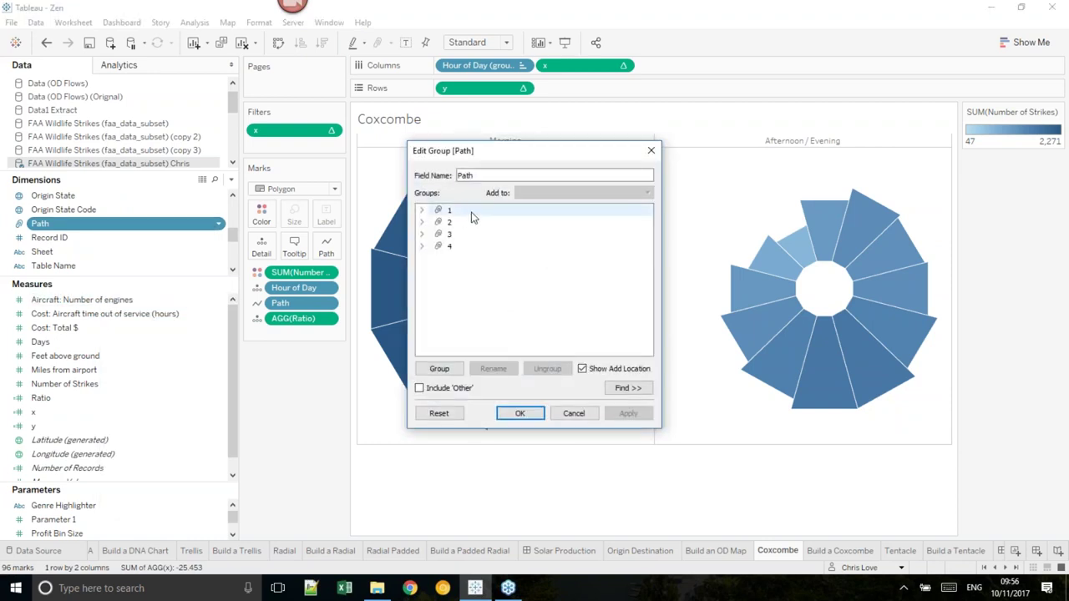
left_click(575, 415)
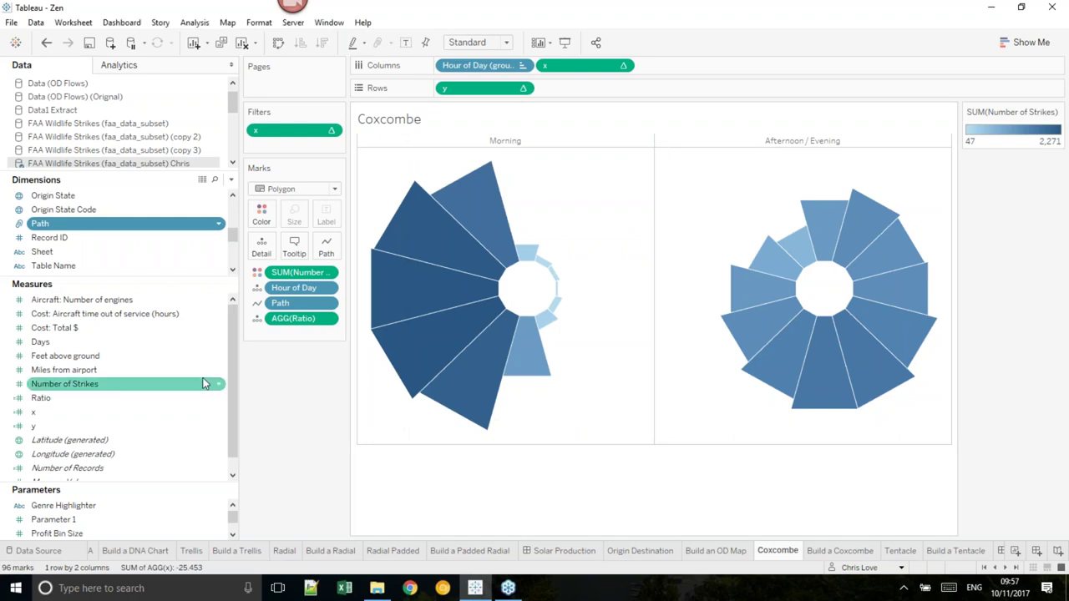
- Open the formula of the x calculated field and move its editor clear of the Coxcombe wedges
right_click(119, 414)
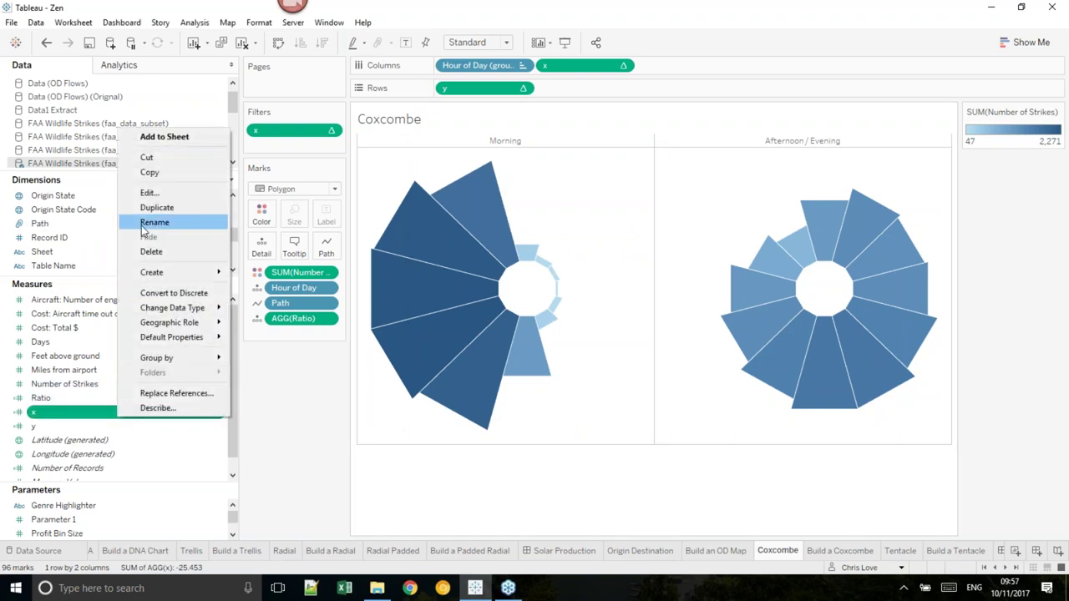
left_click(149, 193)
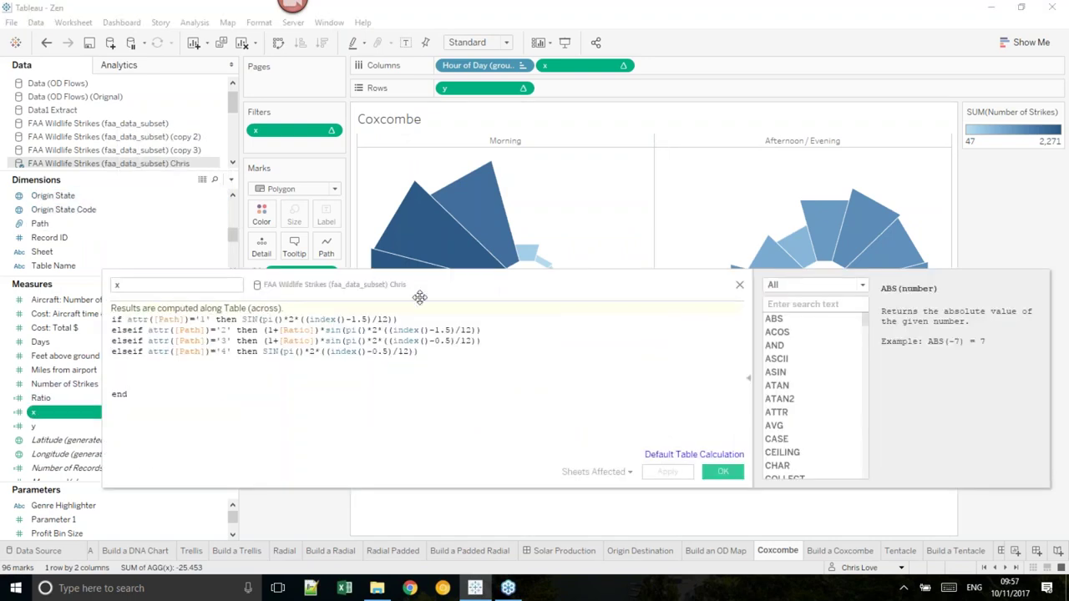
left_click(198, 319)
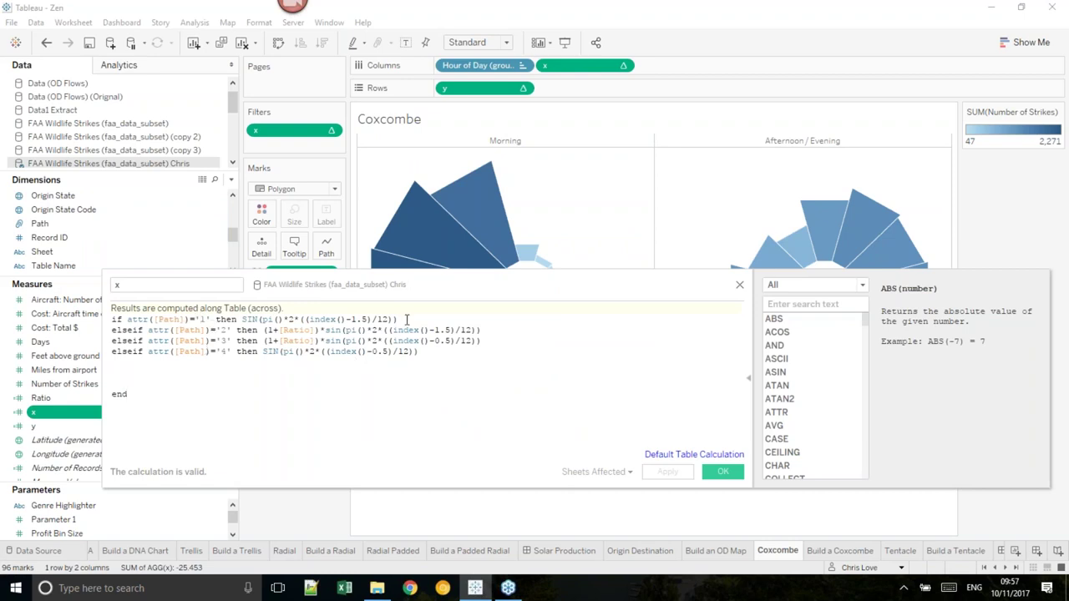
left_click_drag(436, 285, 449, 347)
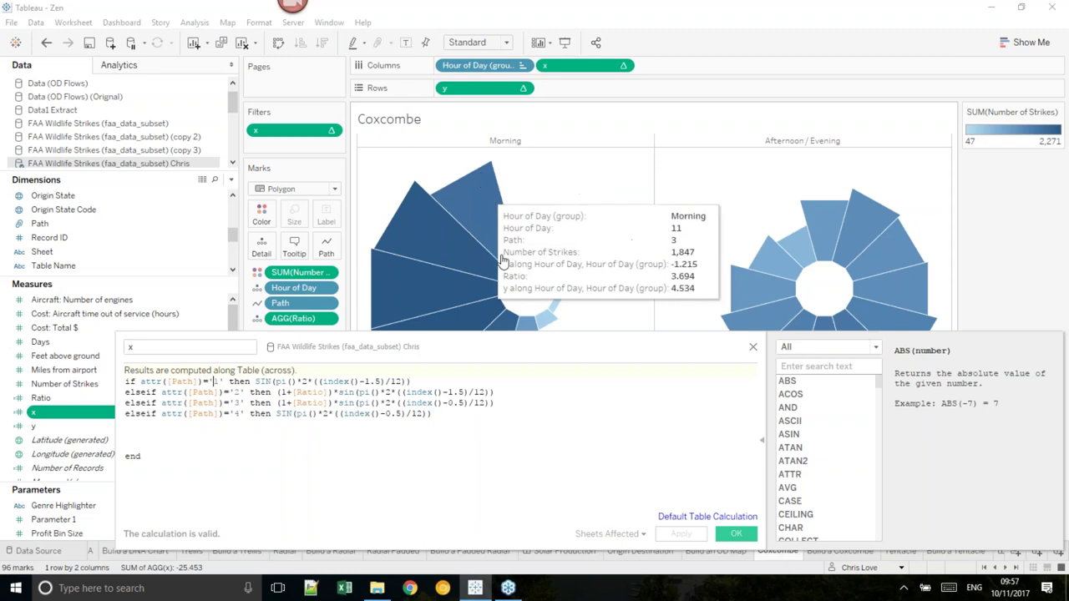
- Examine the (1+[Ratio]) multiplier and the -0.5 index offsets in the x formula, then close it unchanged
left_click(318, 391)
left_click_drag(318, 392, 279, 391)
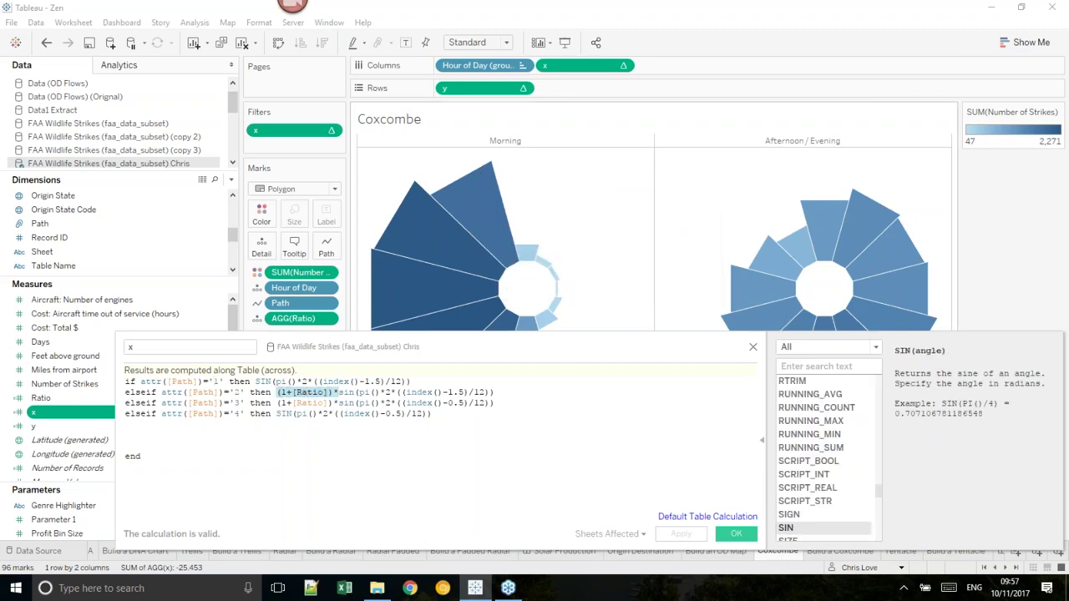
mouse_move(524, 273)
left_click(462, 404)
left_click_drag(463, 404, 442, 403)
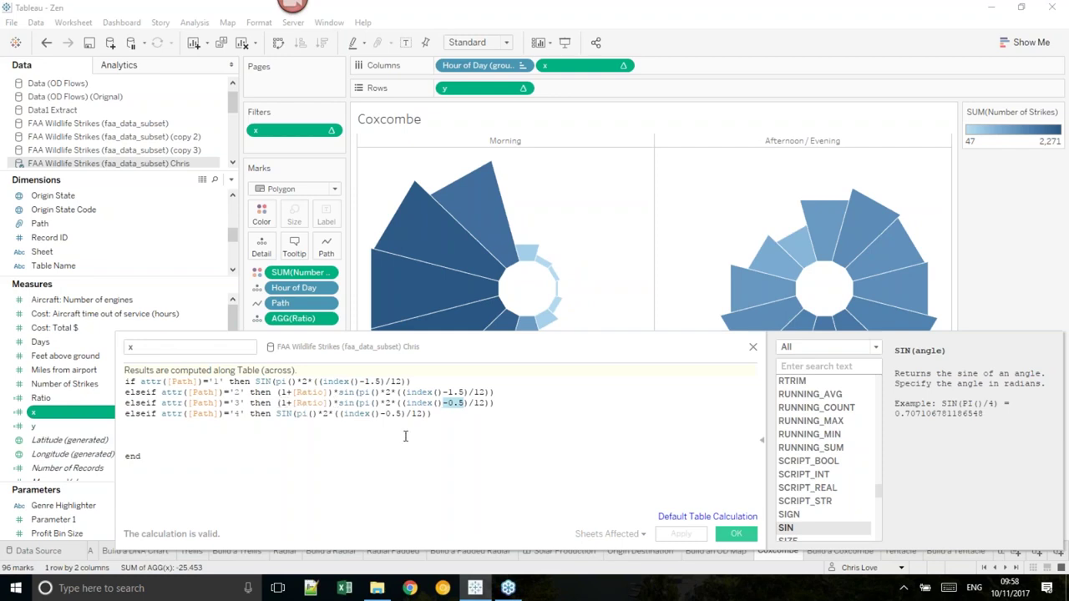
left_click_drag(400, 415, 386, 414)
left_click(752, 349)
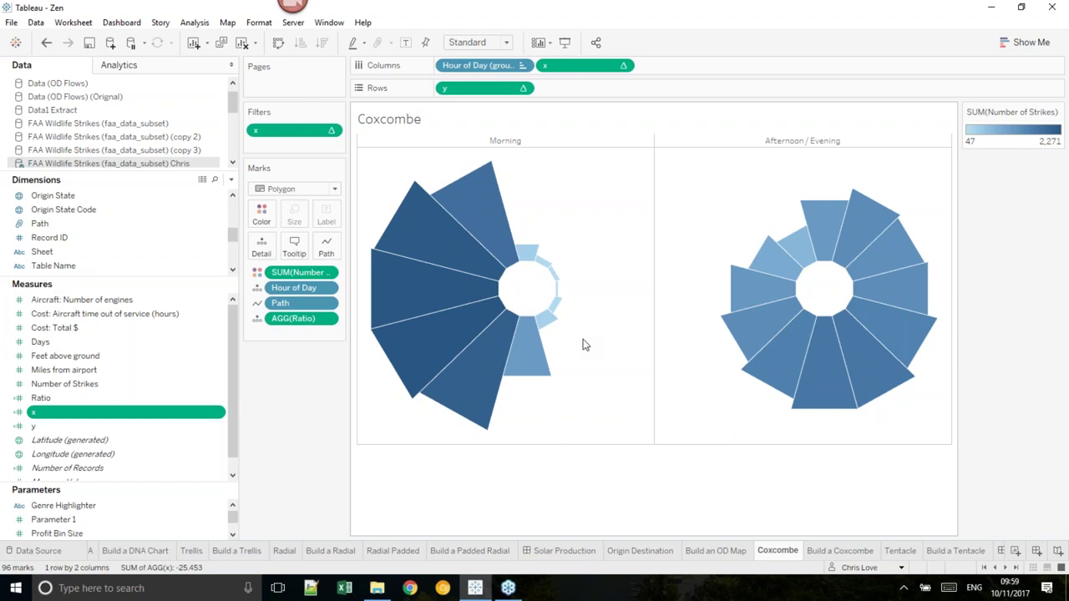
- Open the Works of Lovecraft dashboard and inspect the word details along the tentacle for The Rats in the Walls
left_click(1009, 568)
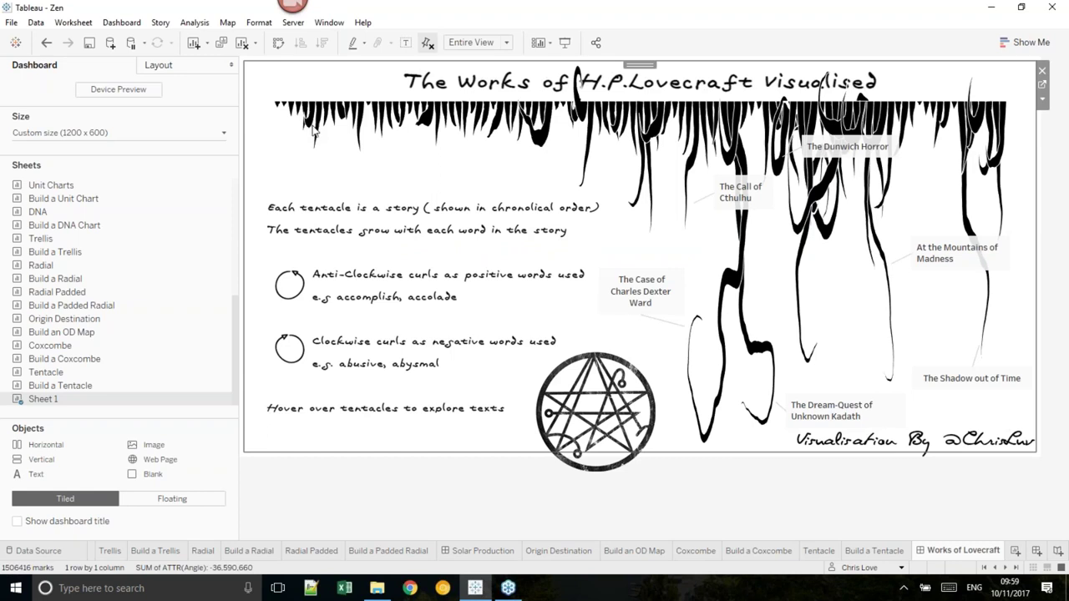
mouse_move(589, 139)
mouse_move(582, 192)
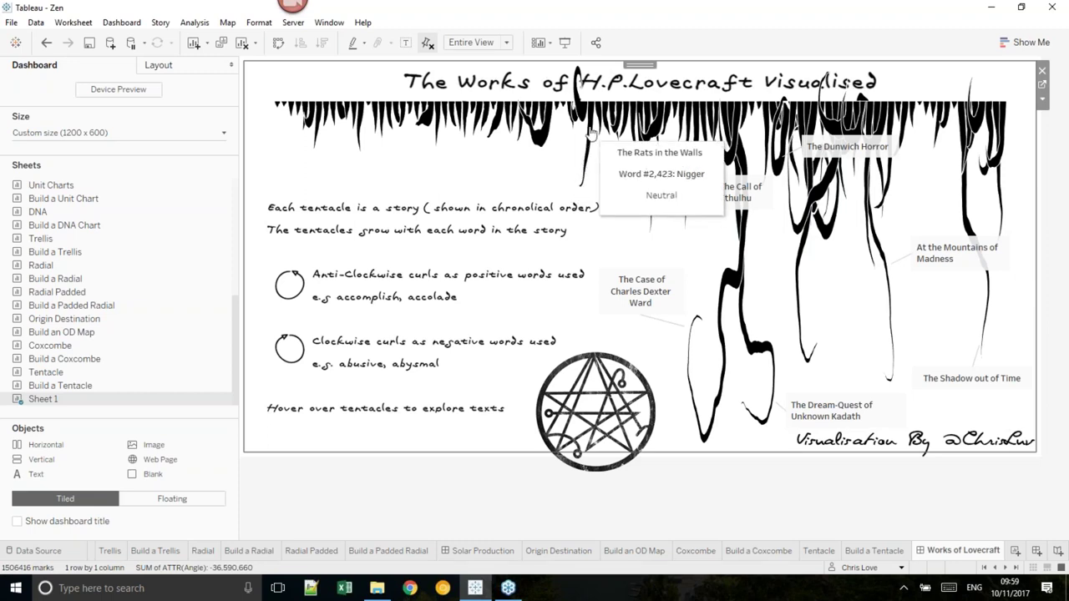
mouse_move(596, 106)
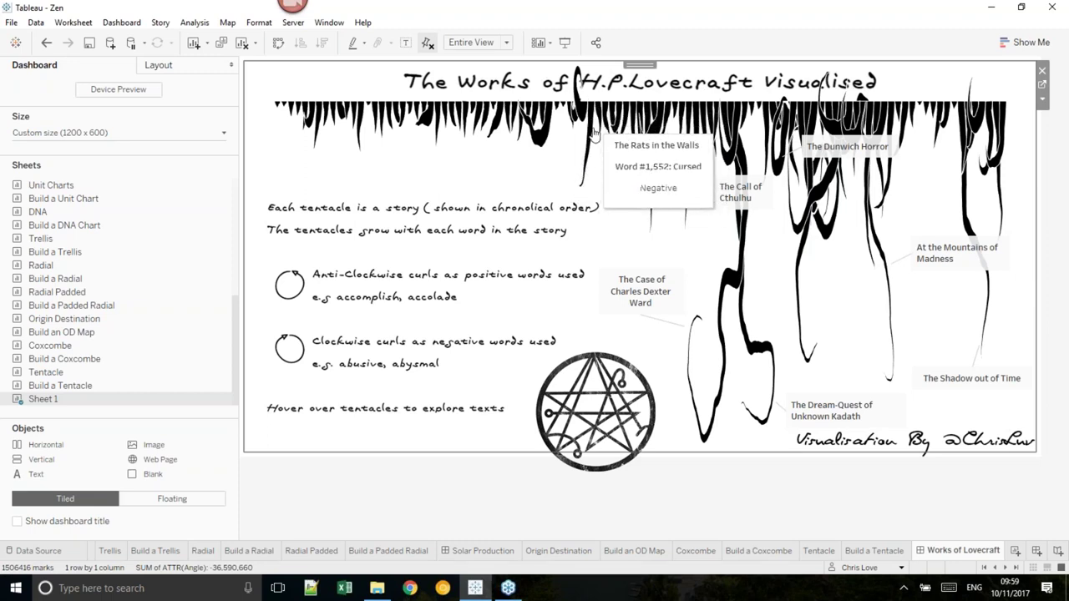